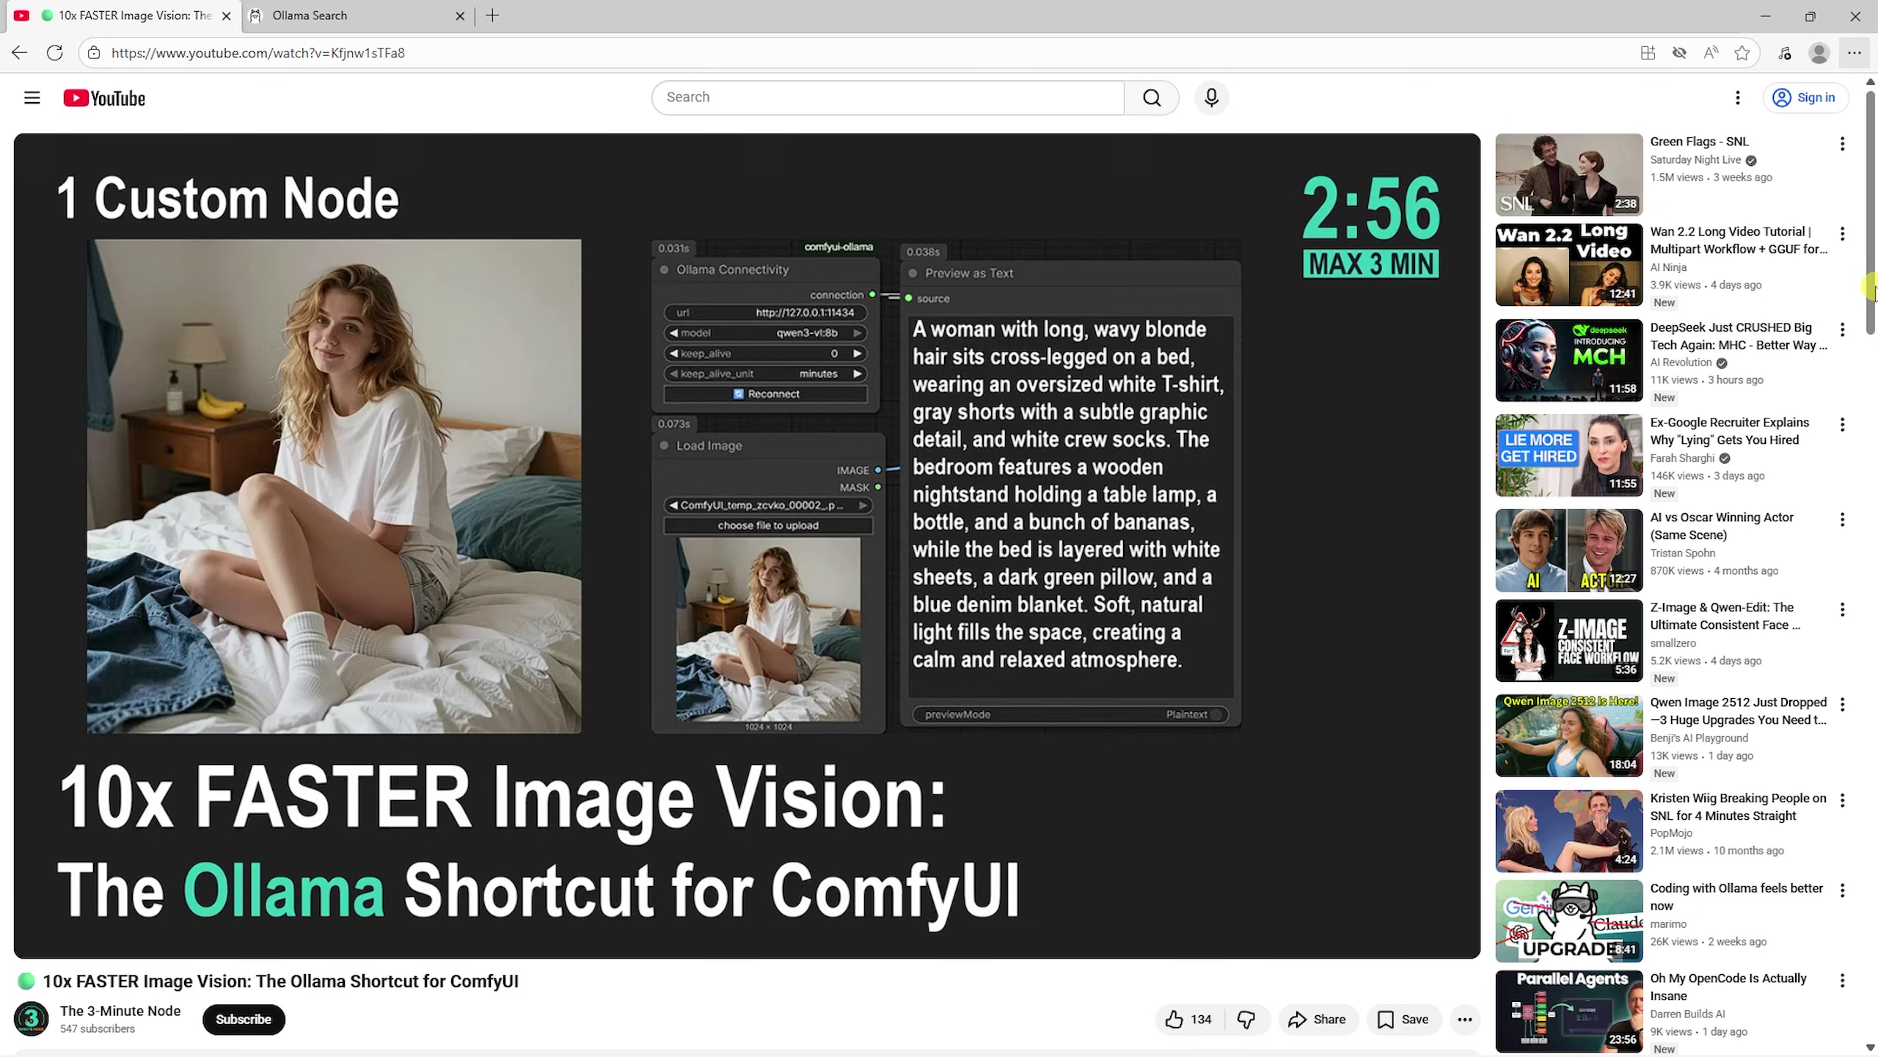
Read the viewer comment under the Ollama video about RAM staying occupied and slowing down ComfyUI renders
left_click_drag(1872, 290, 1872, 394)
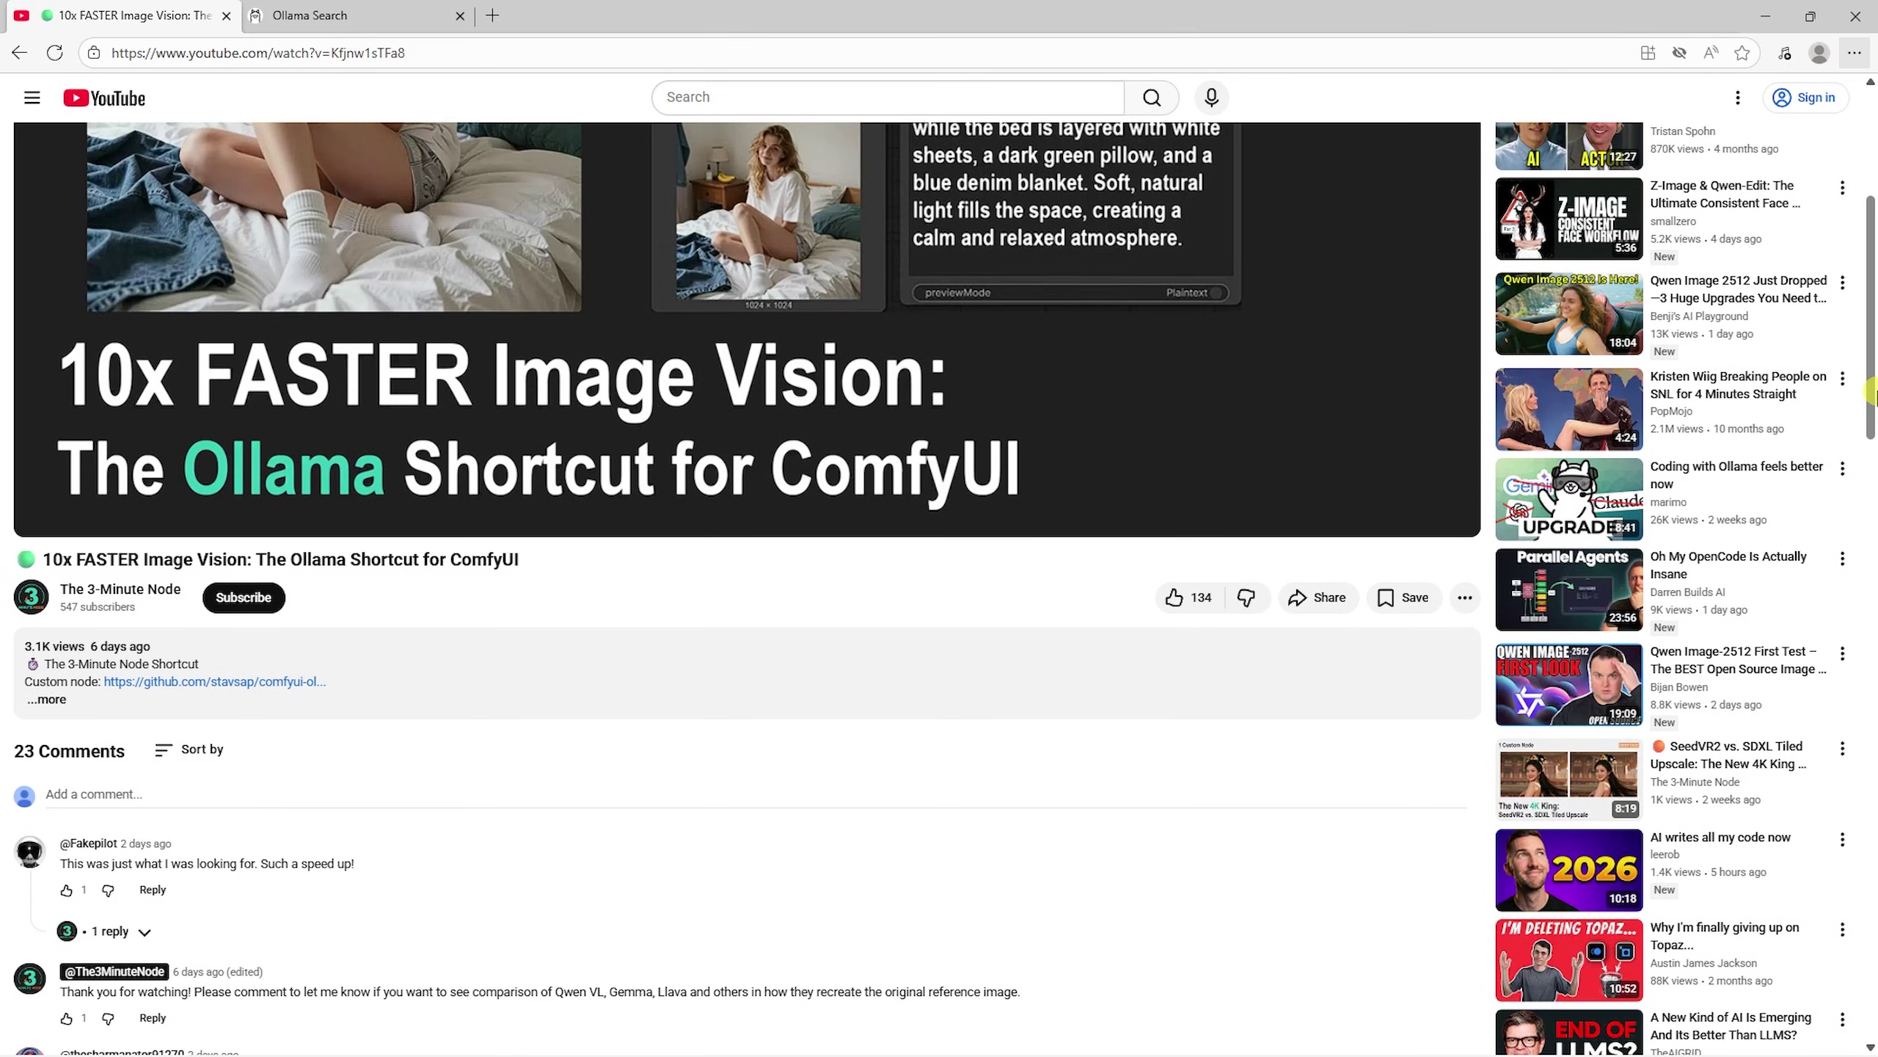
mouse_move(157, 650)
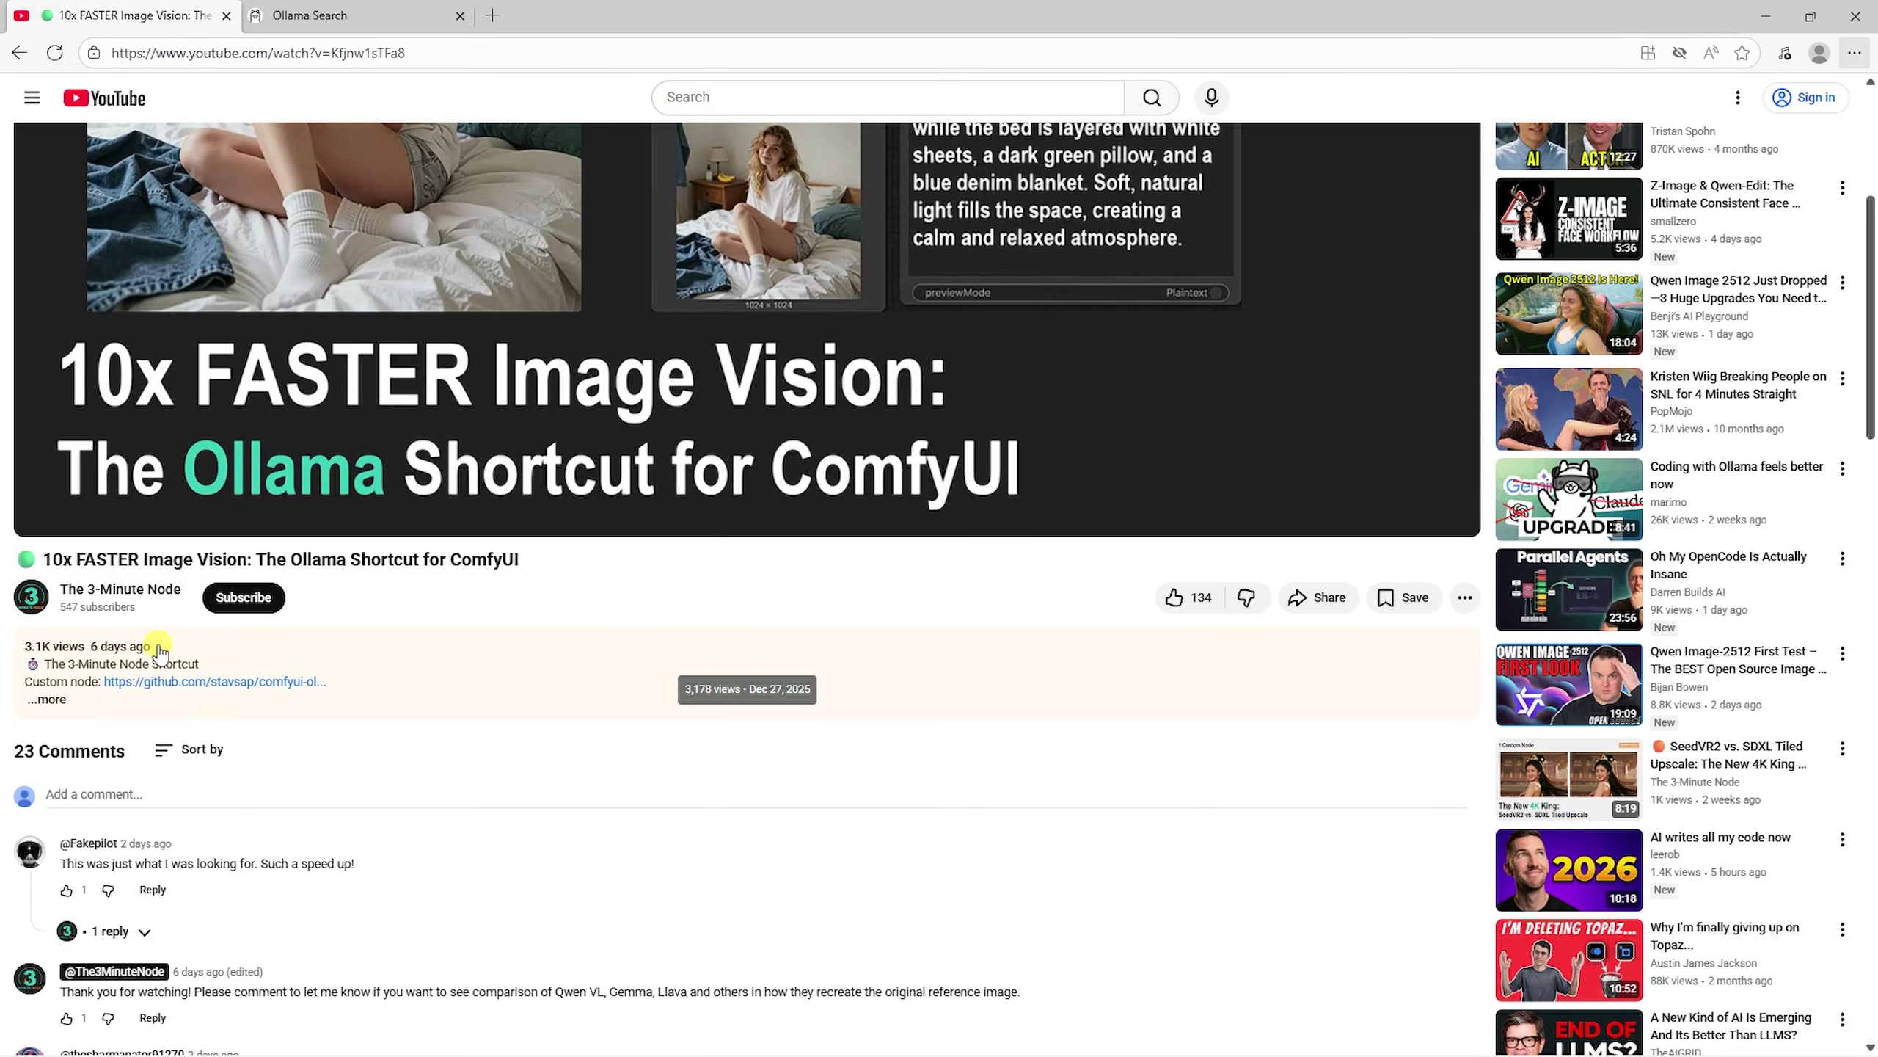
left_click_drag(1871, 373, 1872, 512)
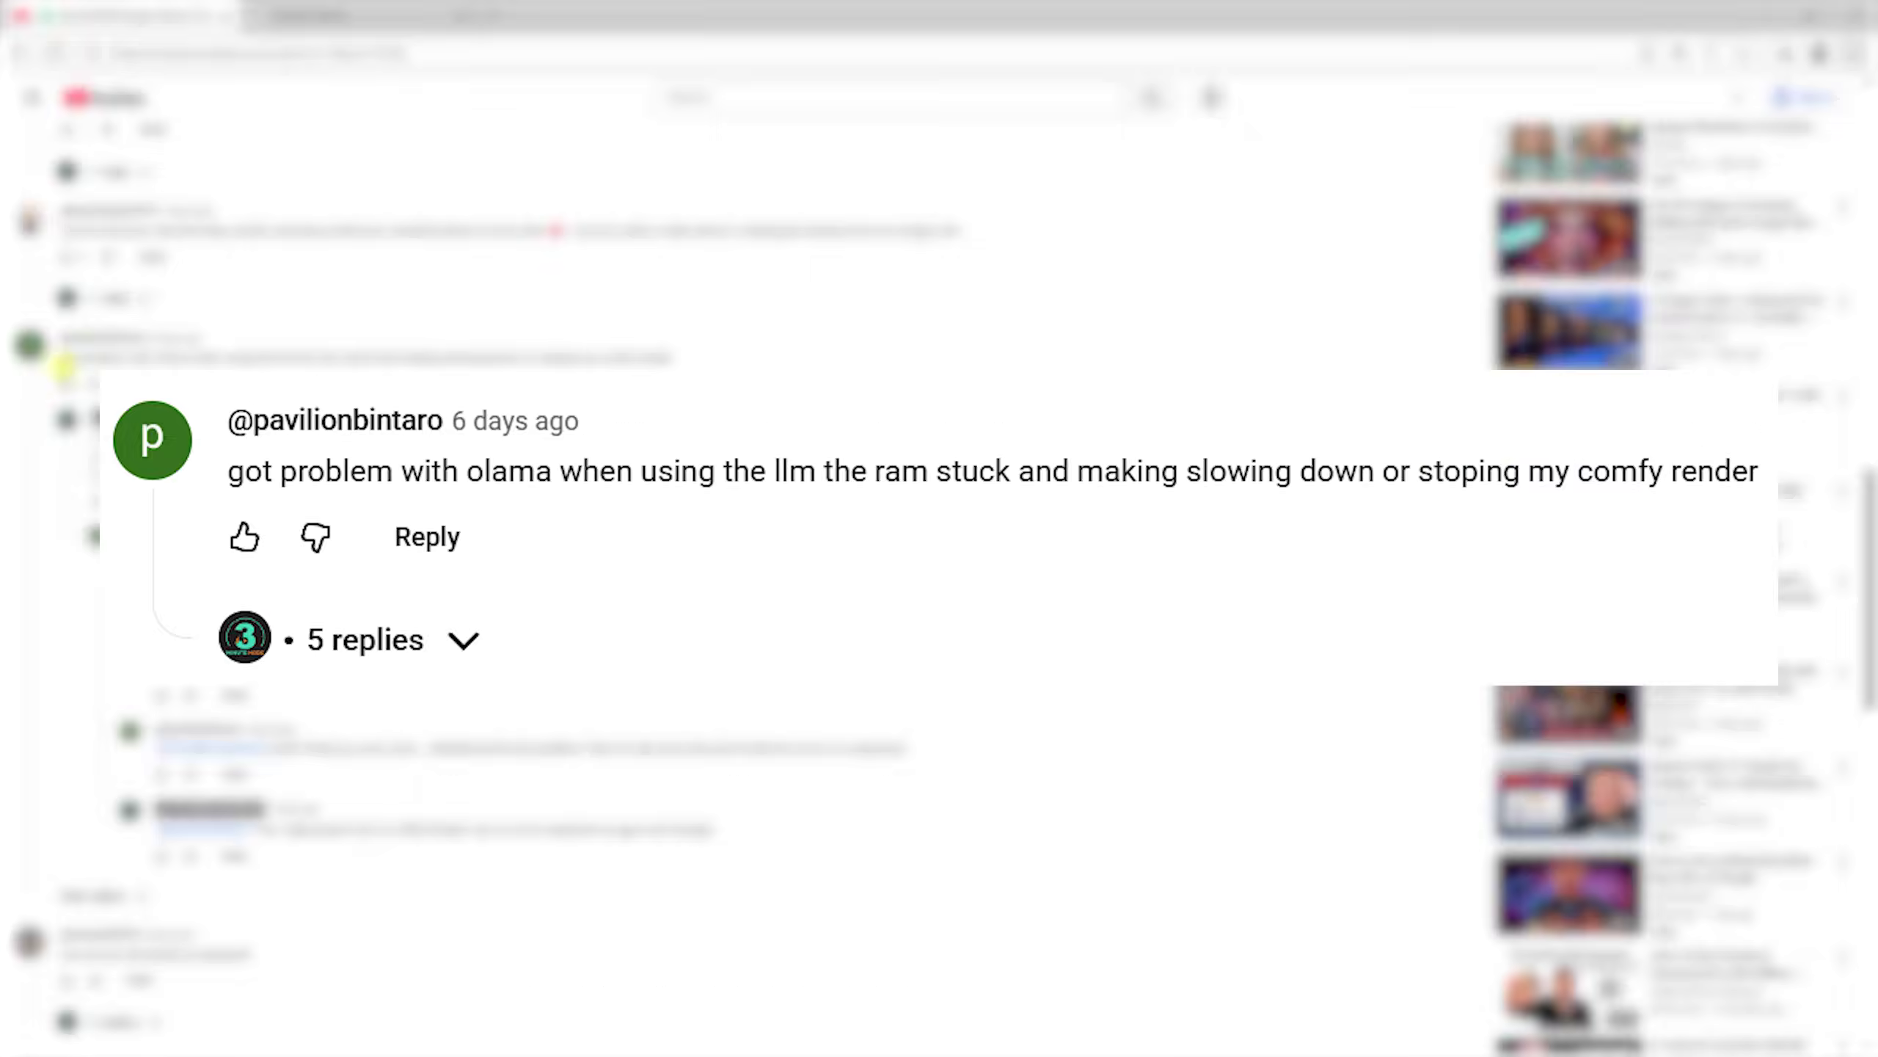
left_click_drag(59, 354, 709, 358)
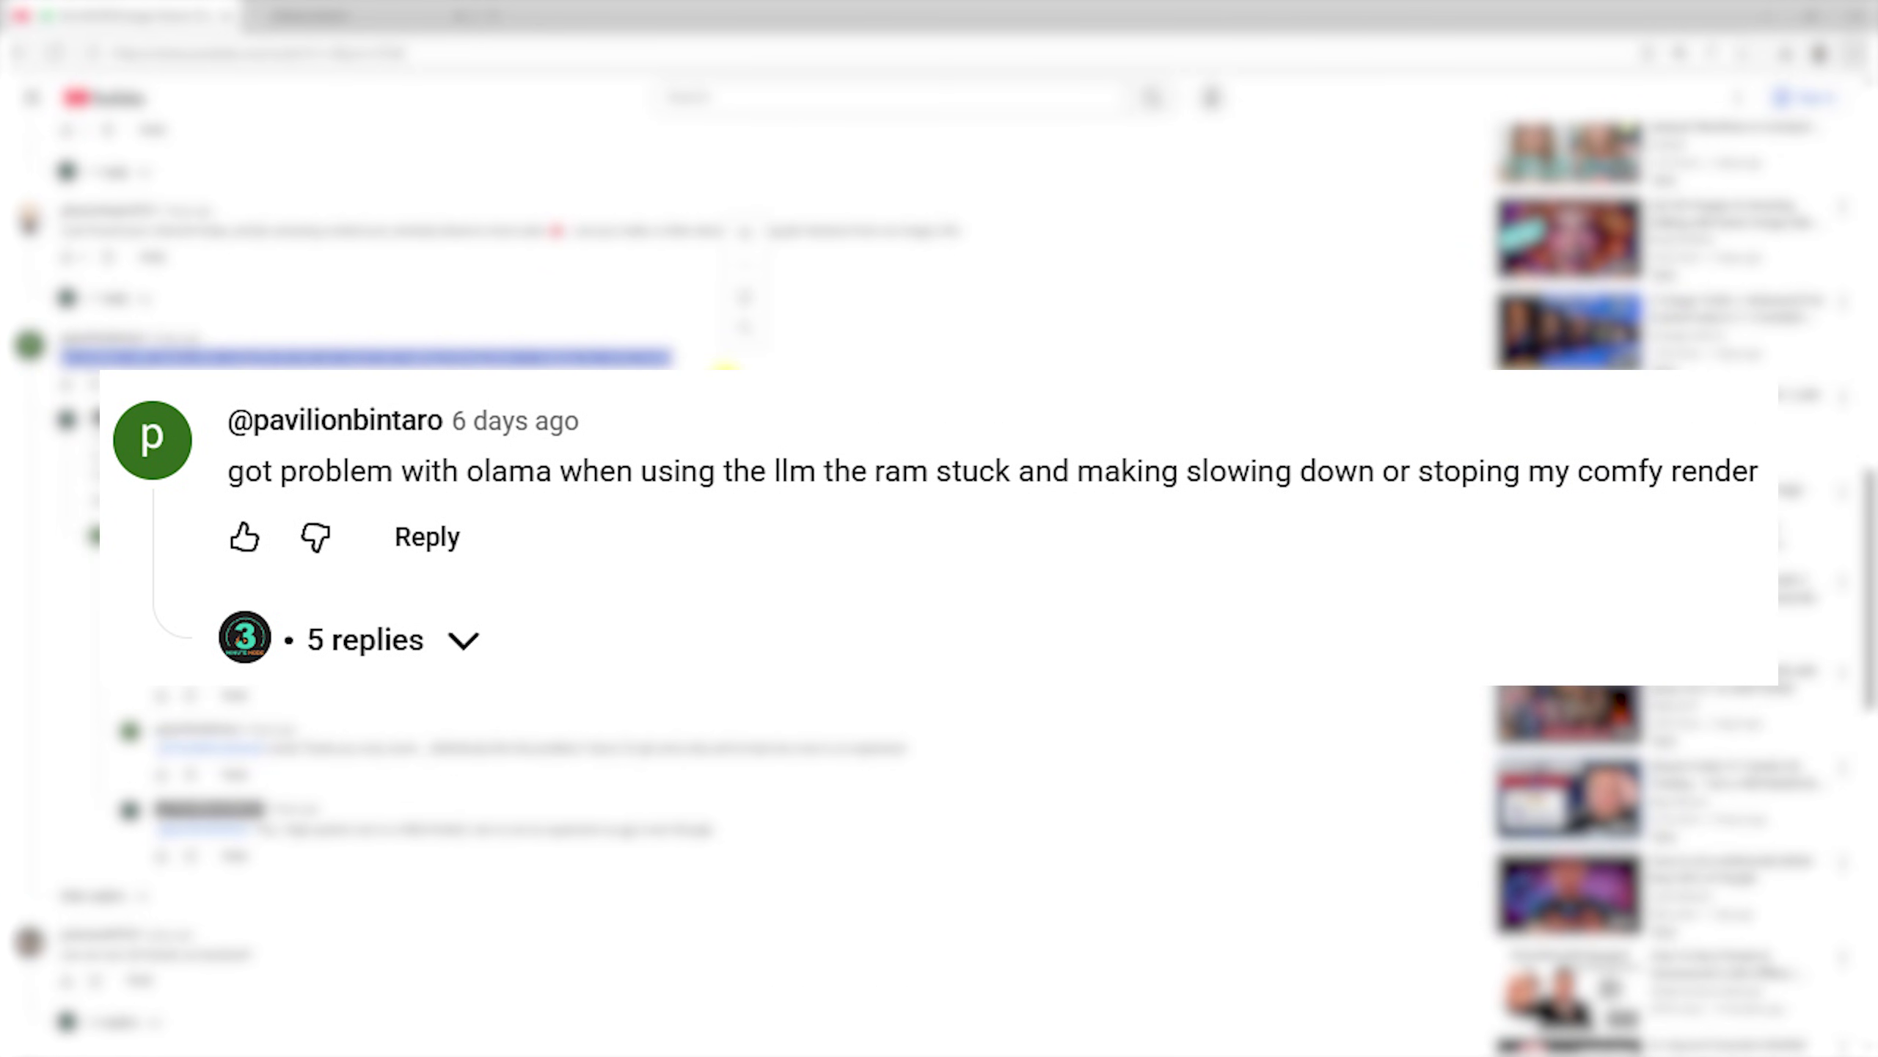
Switch to the Ollama model library, filter it to Vision models and choose a sort order
left_click(339, 22)
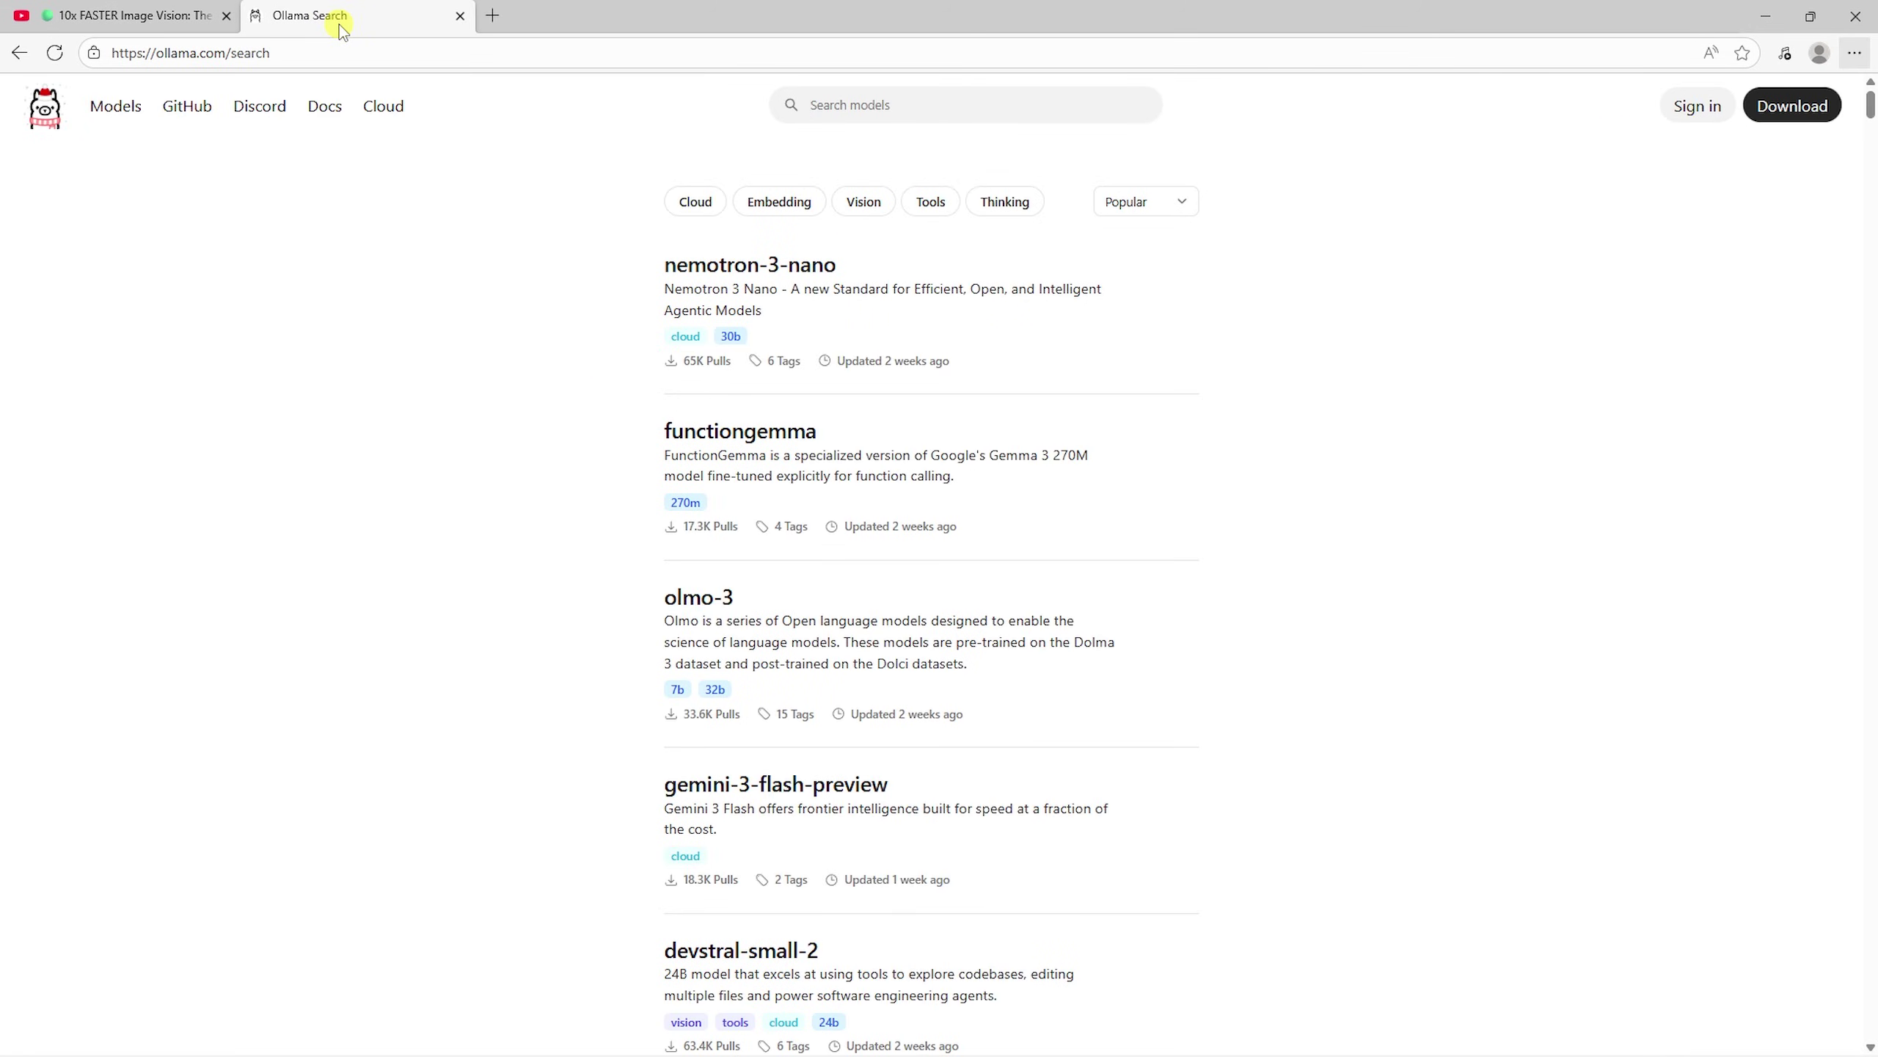
left_click(115, 109)
left_click(857, 210)
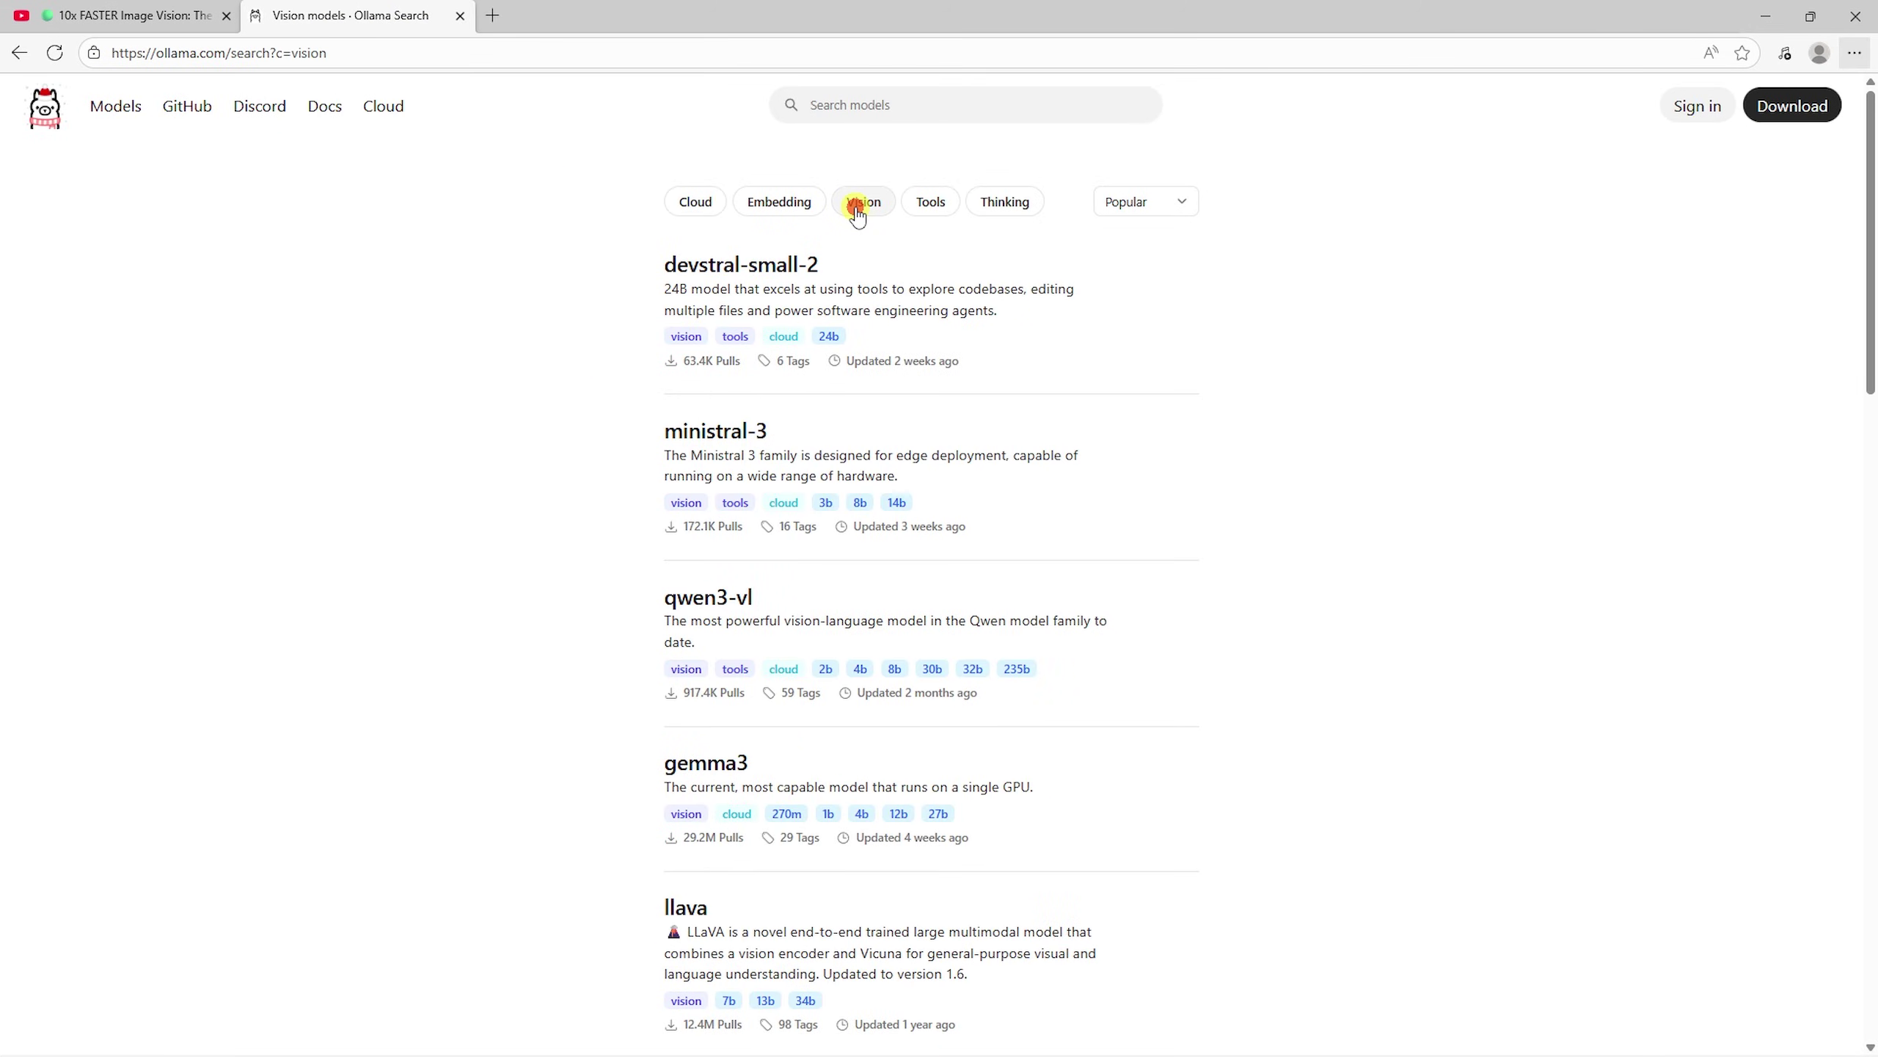
left_click(1162, 209)
left_click(1152, 234)
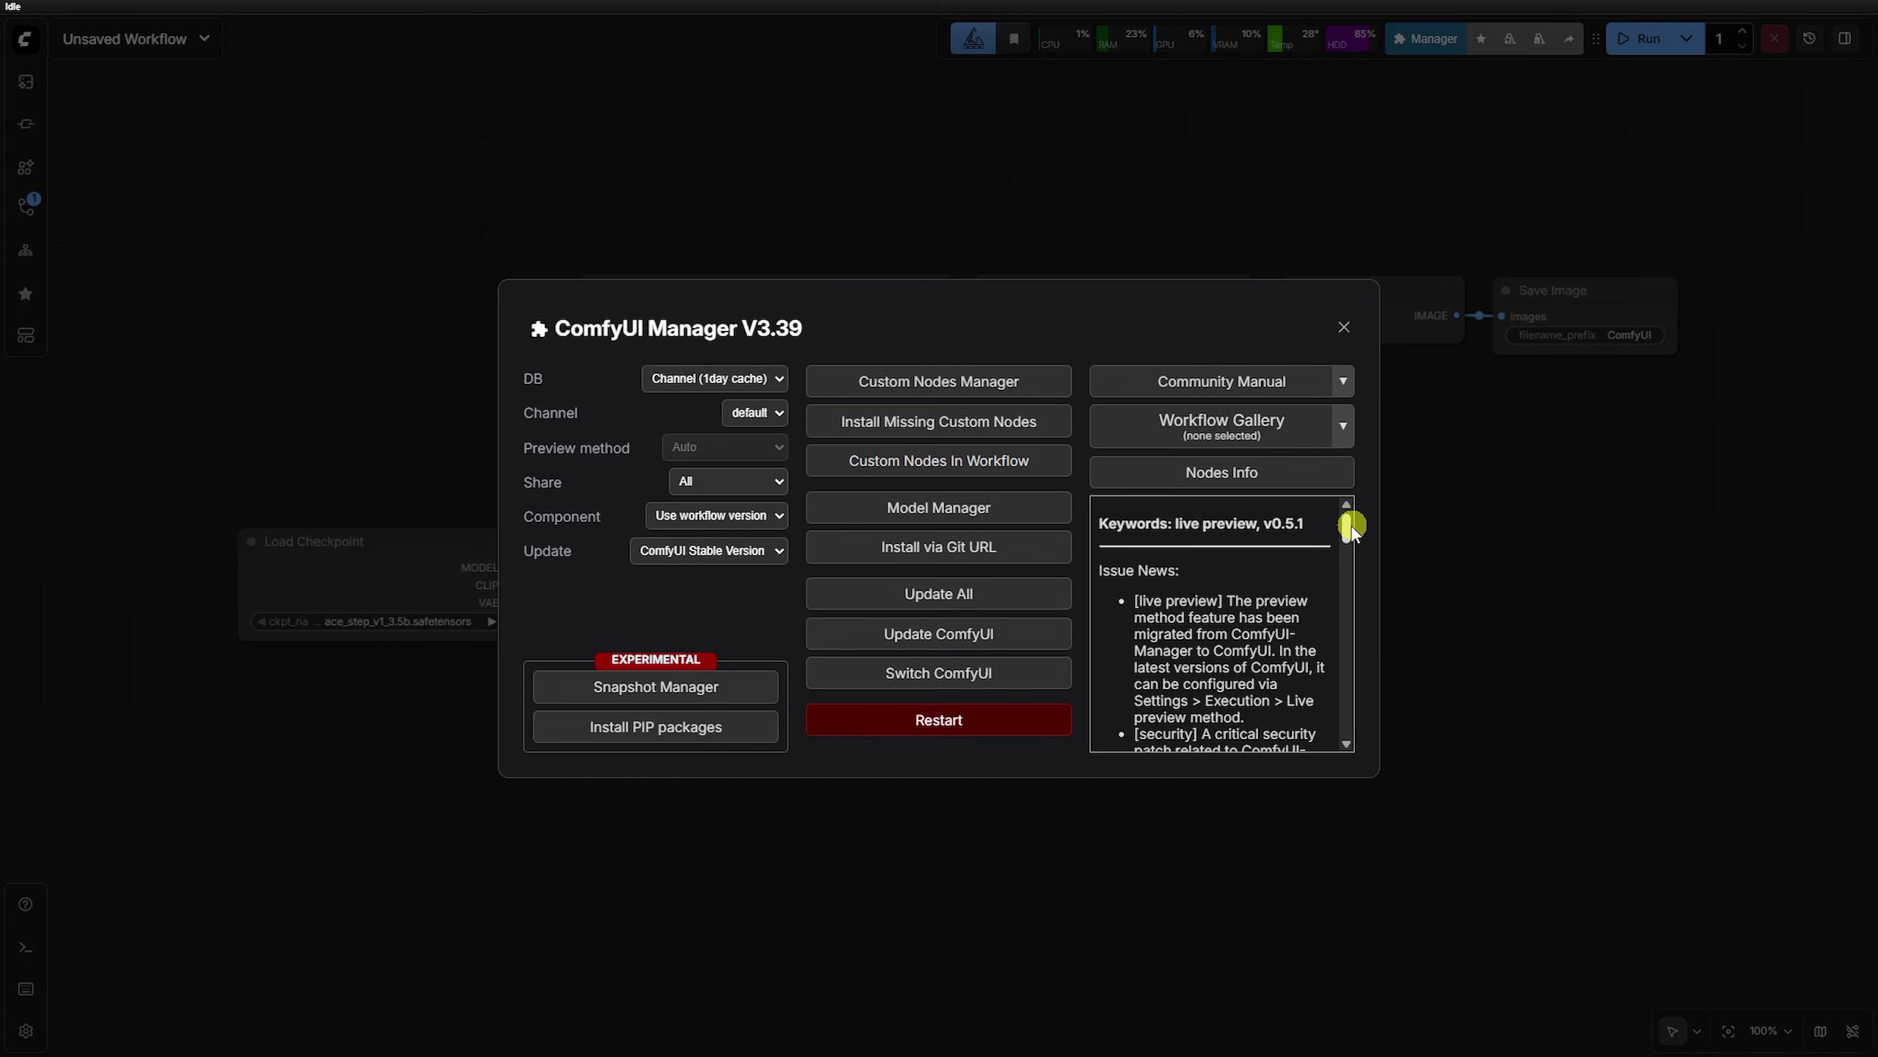
Check the installed ComfyUI and Manager versions at the end of ComfyUI Manager's news text
left_click_drag(1319, 523, 1349, 774)
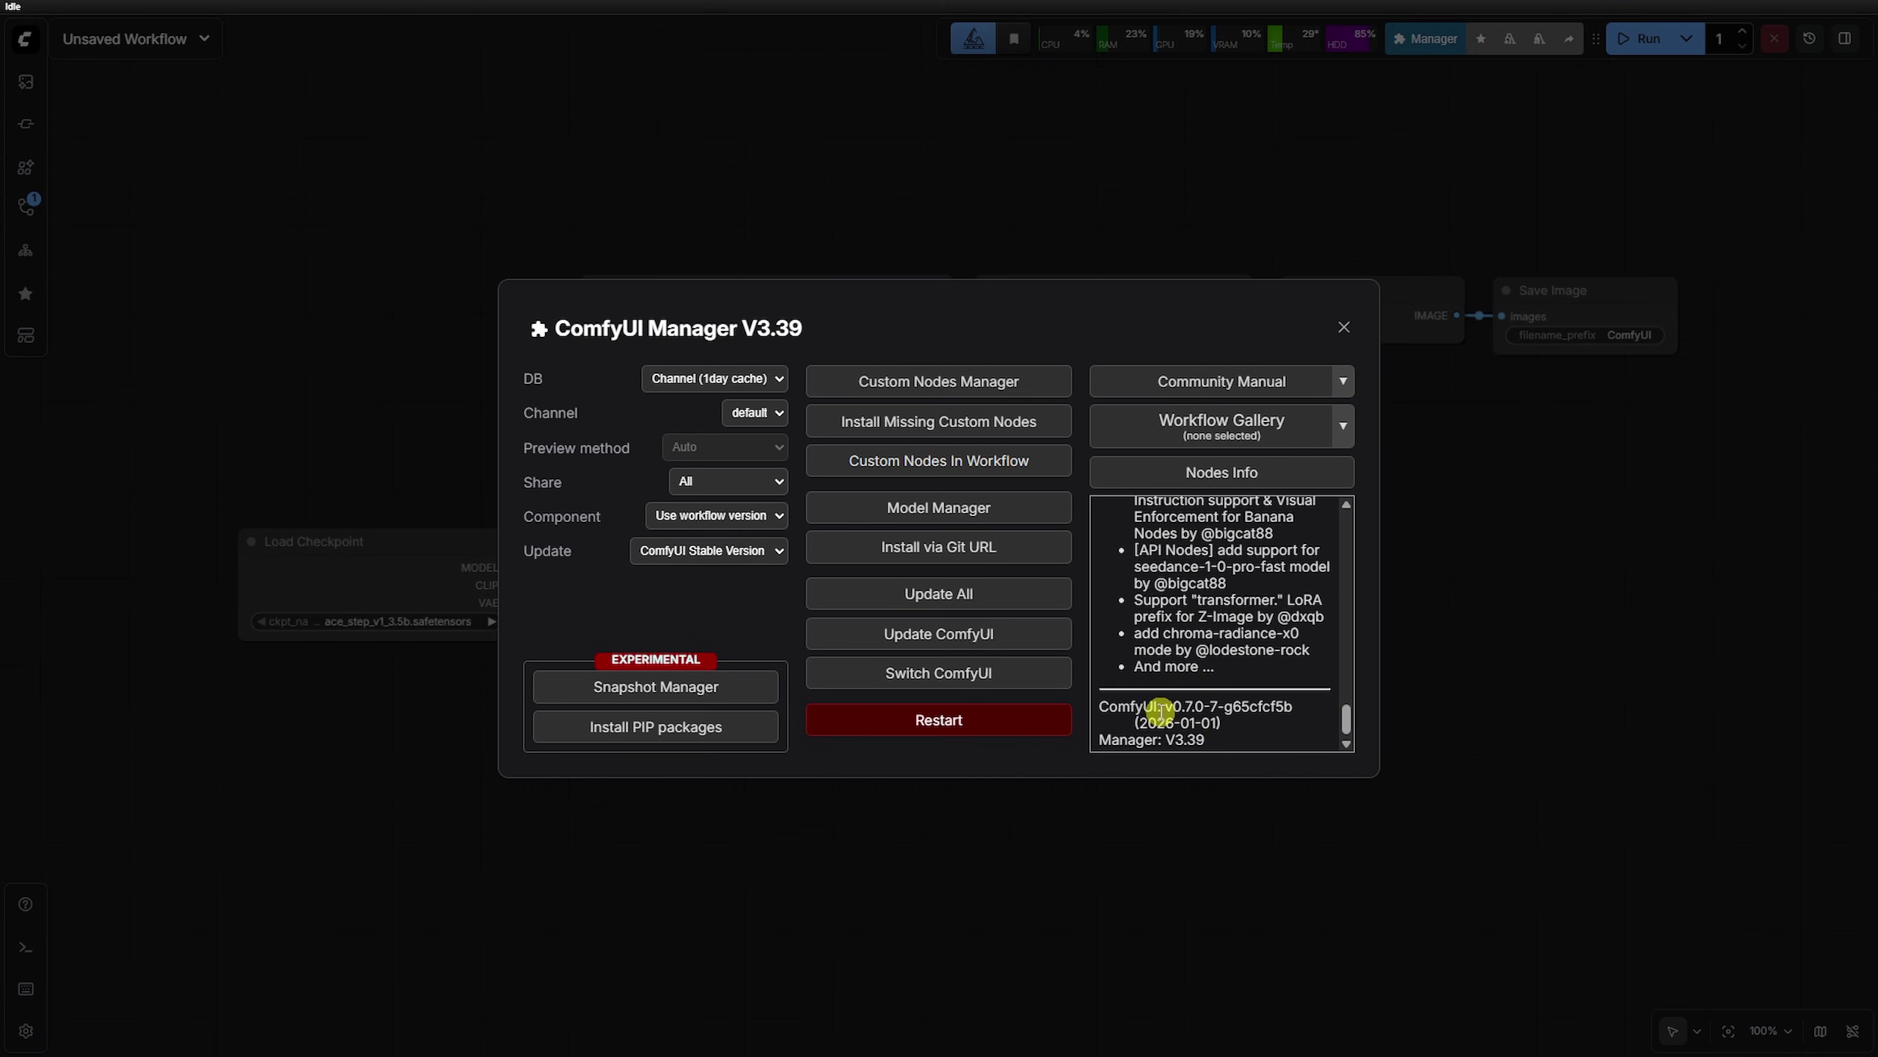
left_click_drag(1103, 706, 1244, 703)
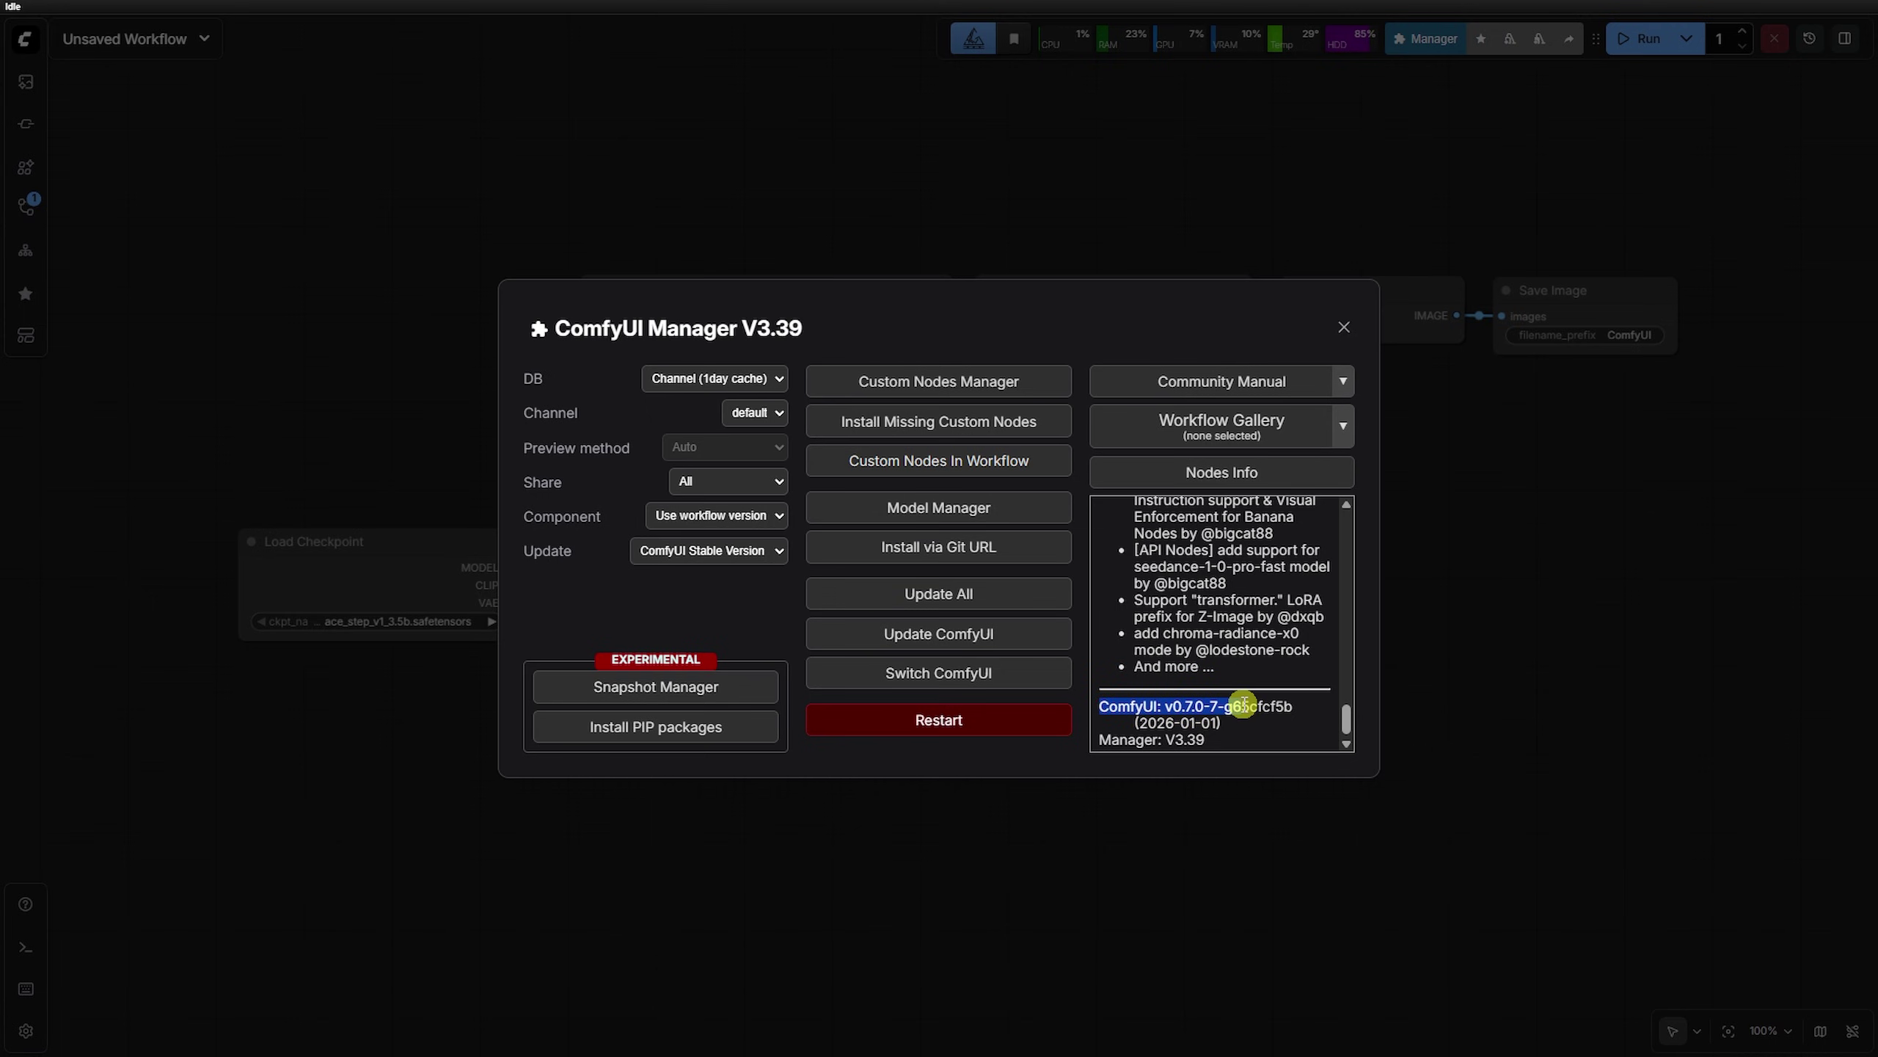
right_click(1309, 709)
left_click(1277, 725)
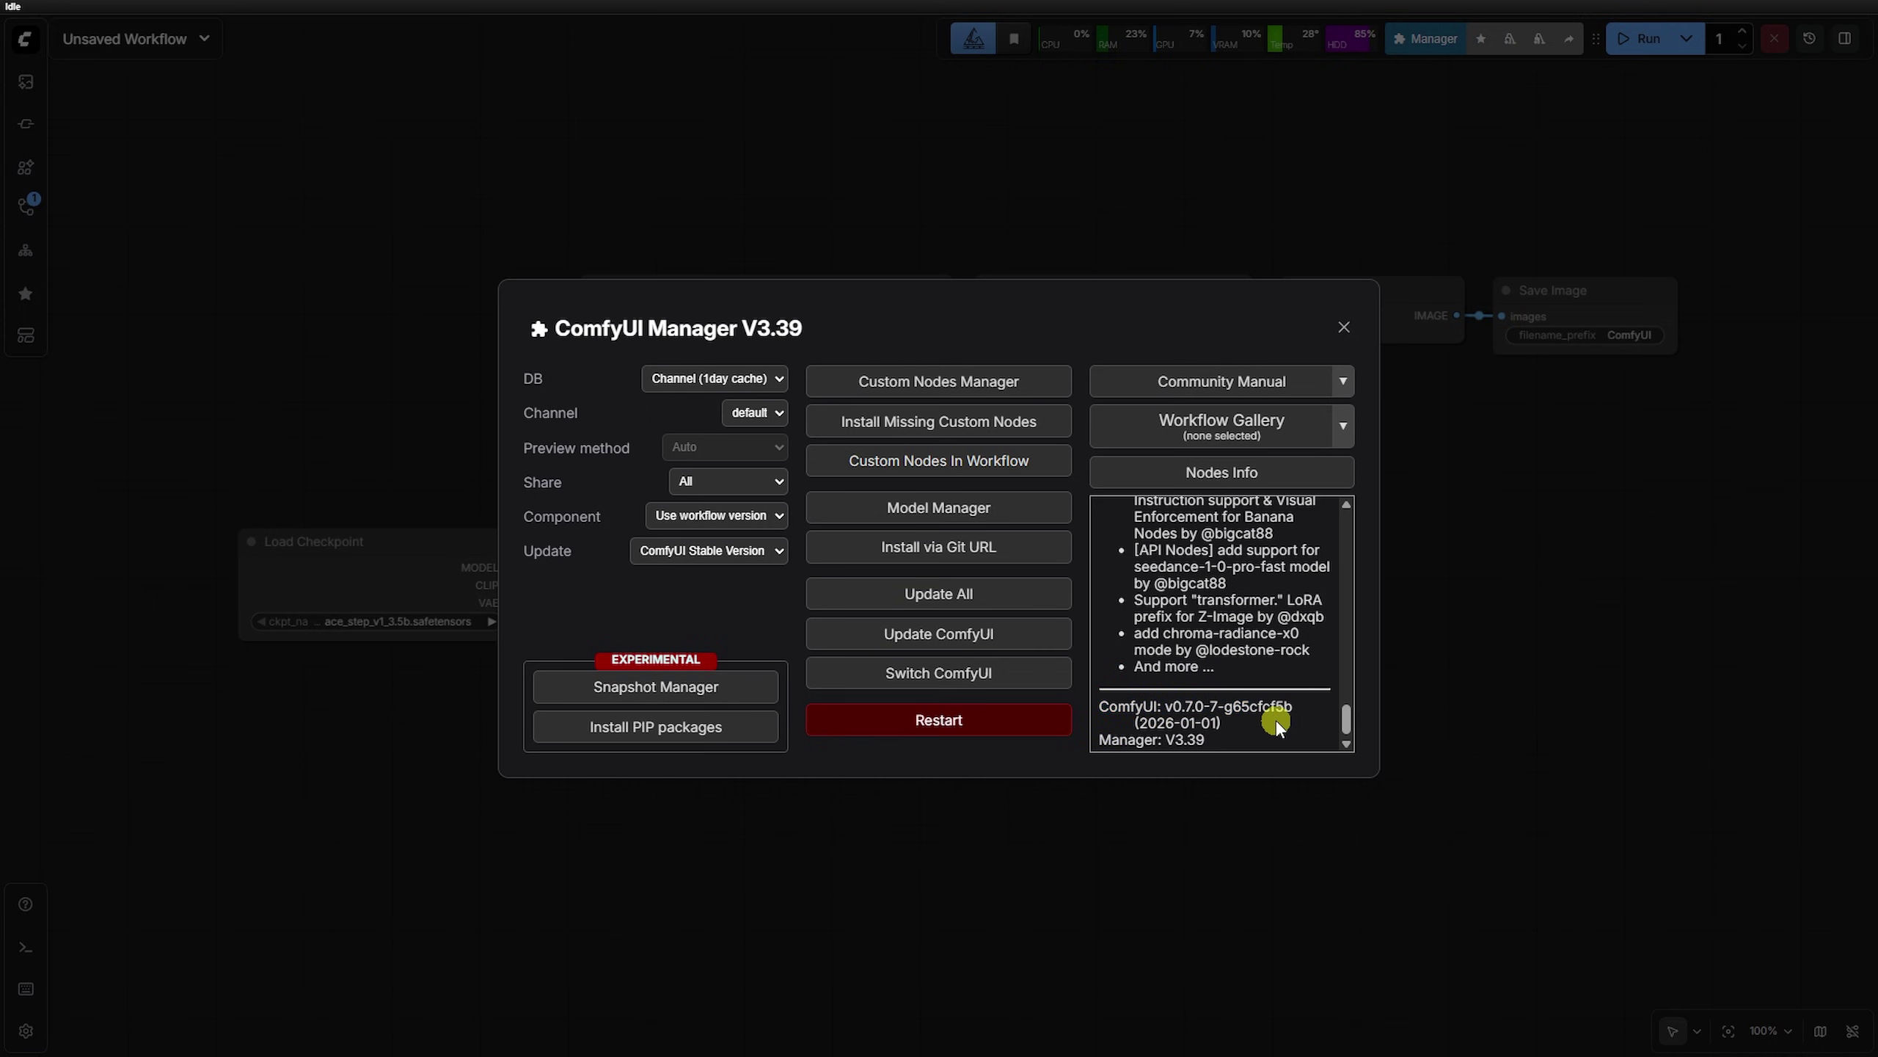
left_click(1341, 323)
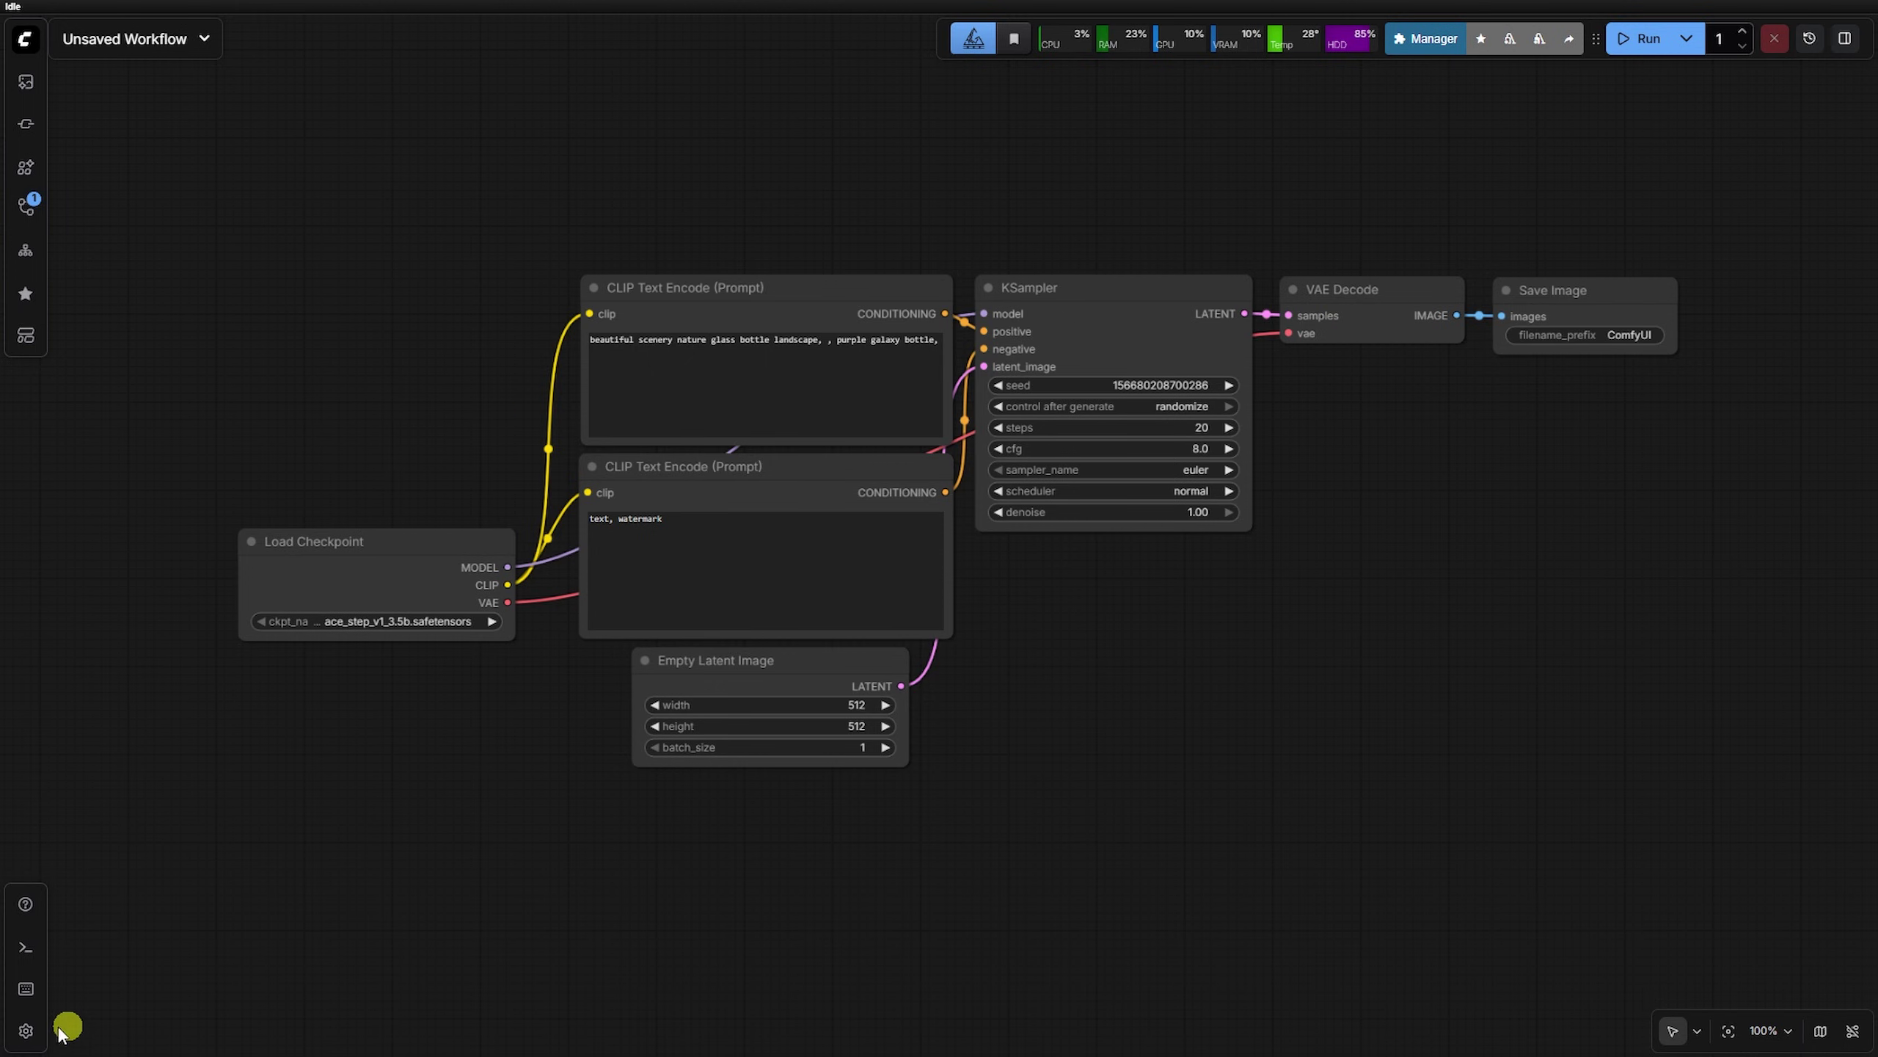
Review the installed component versions, system info and GPU details in the ComfyUI About settings
left_click(25, 1031)
left_click(560, 712)
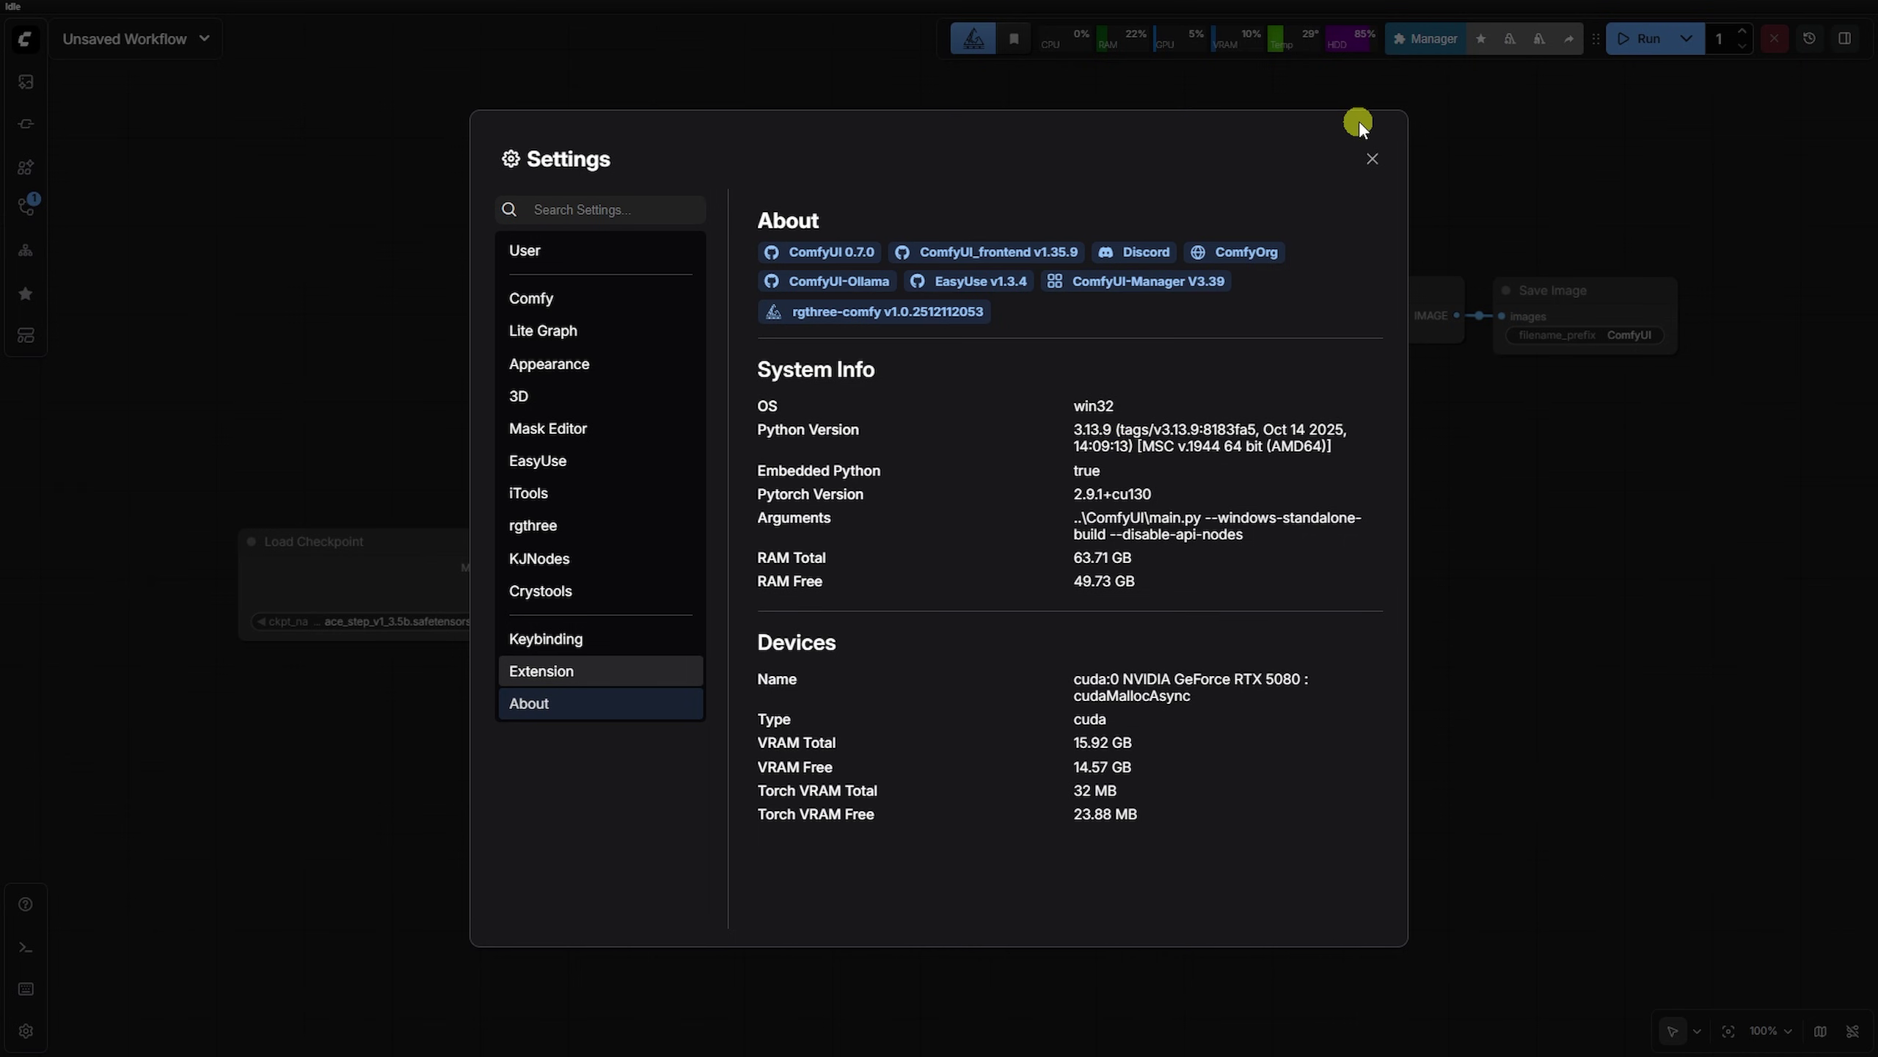
left_click(1373, 159)
Delete all nodes of the default workflow and add an Ollama Generate node to the empty canvas
left_click_drag(1605, 198, 460, 774)
key("Delete")
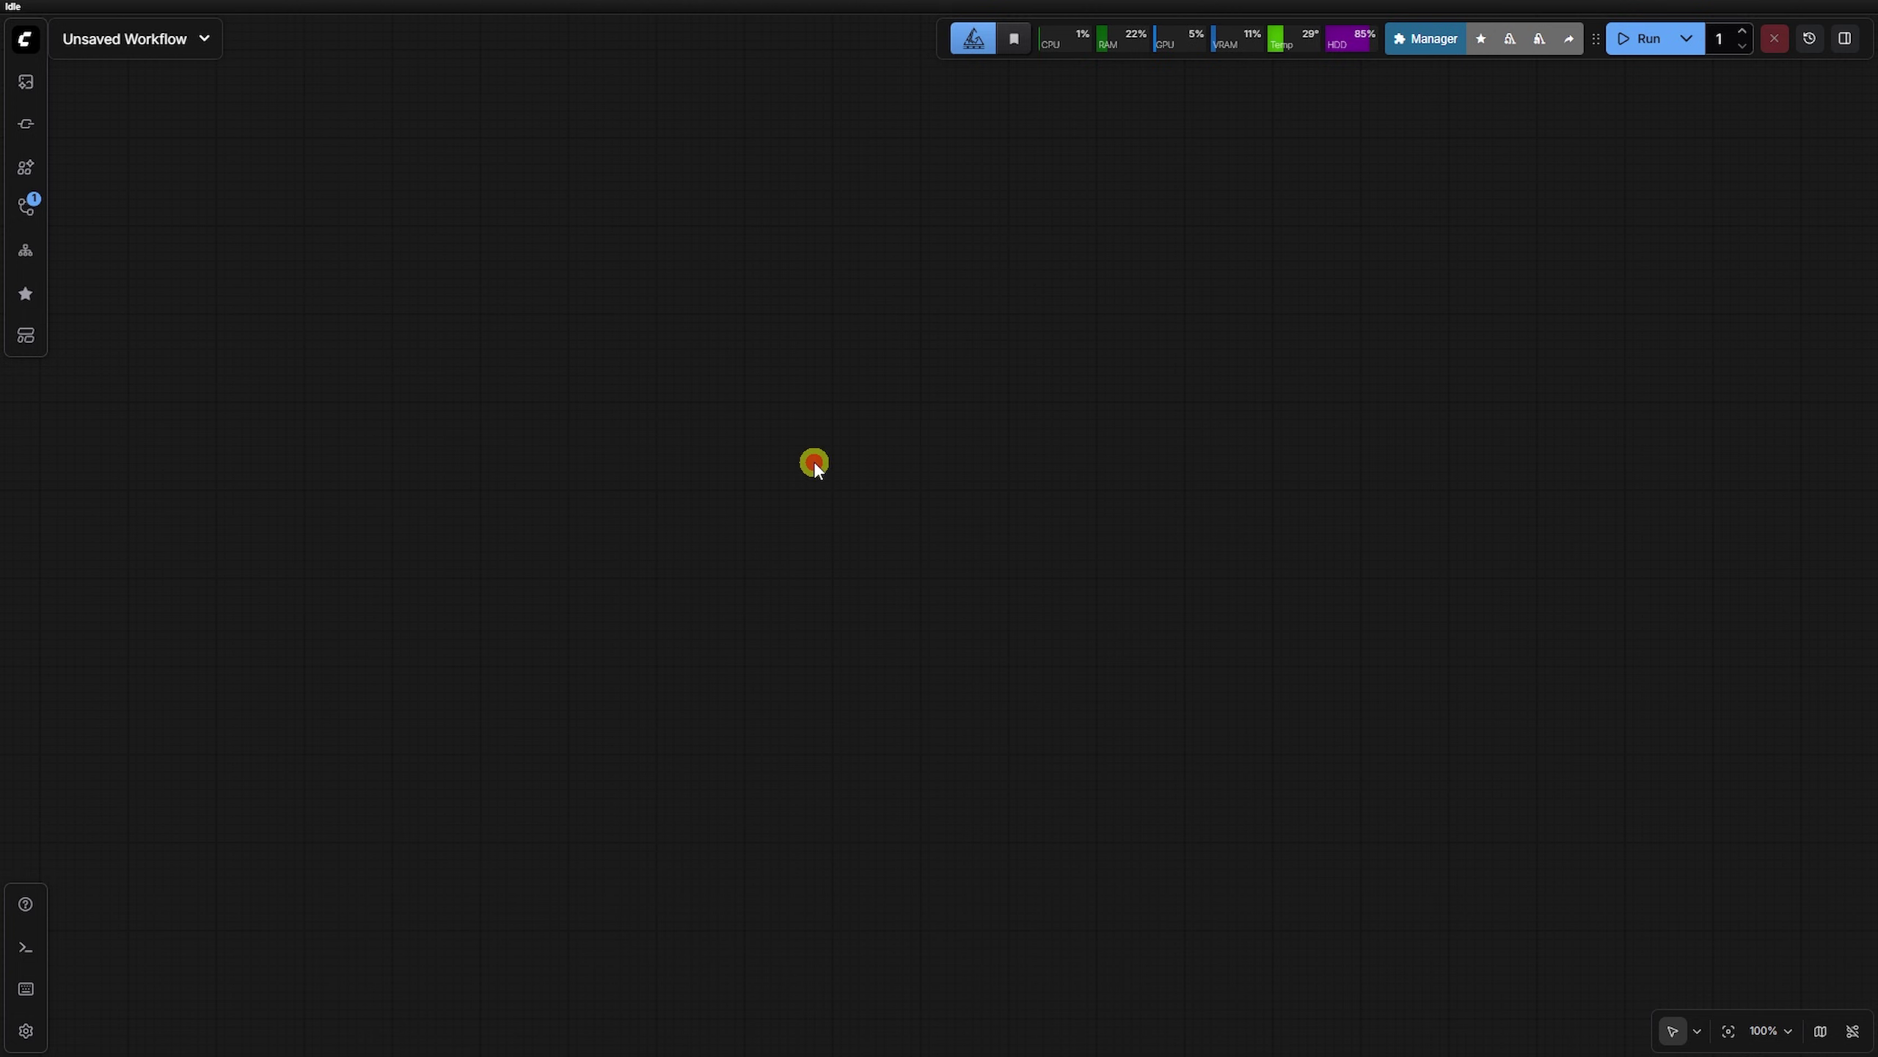
double_click(975, 373)
type("ollama")
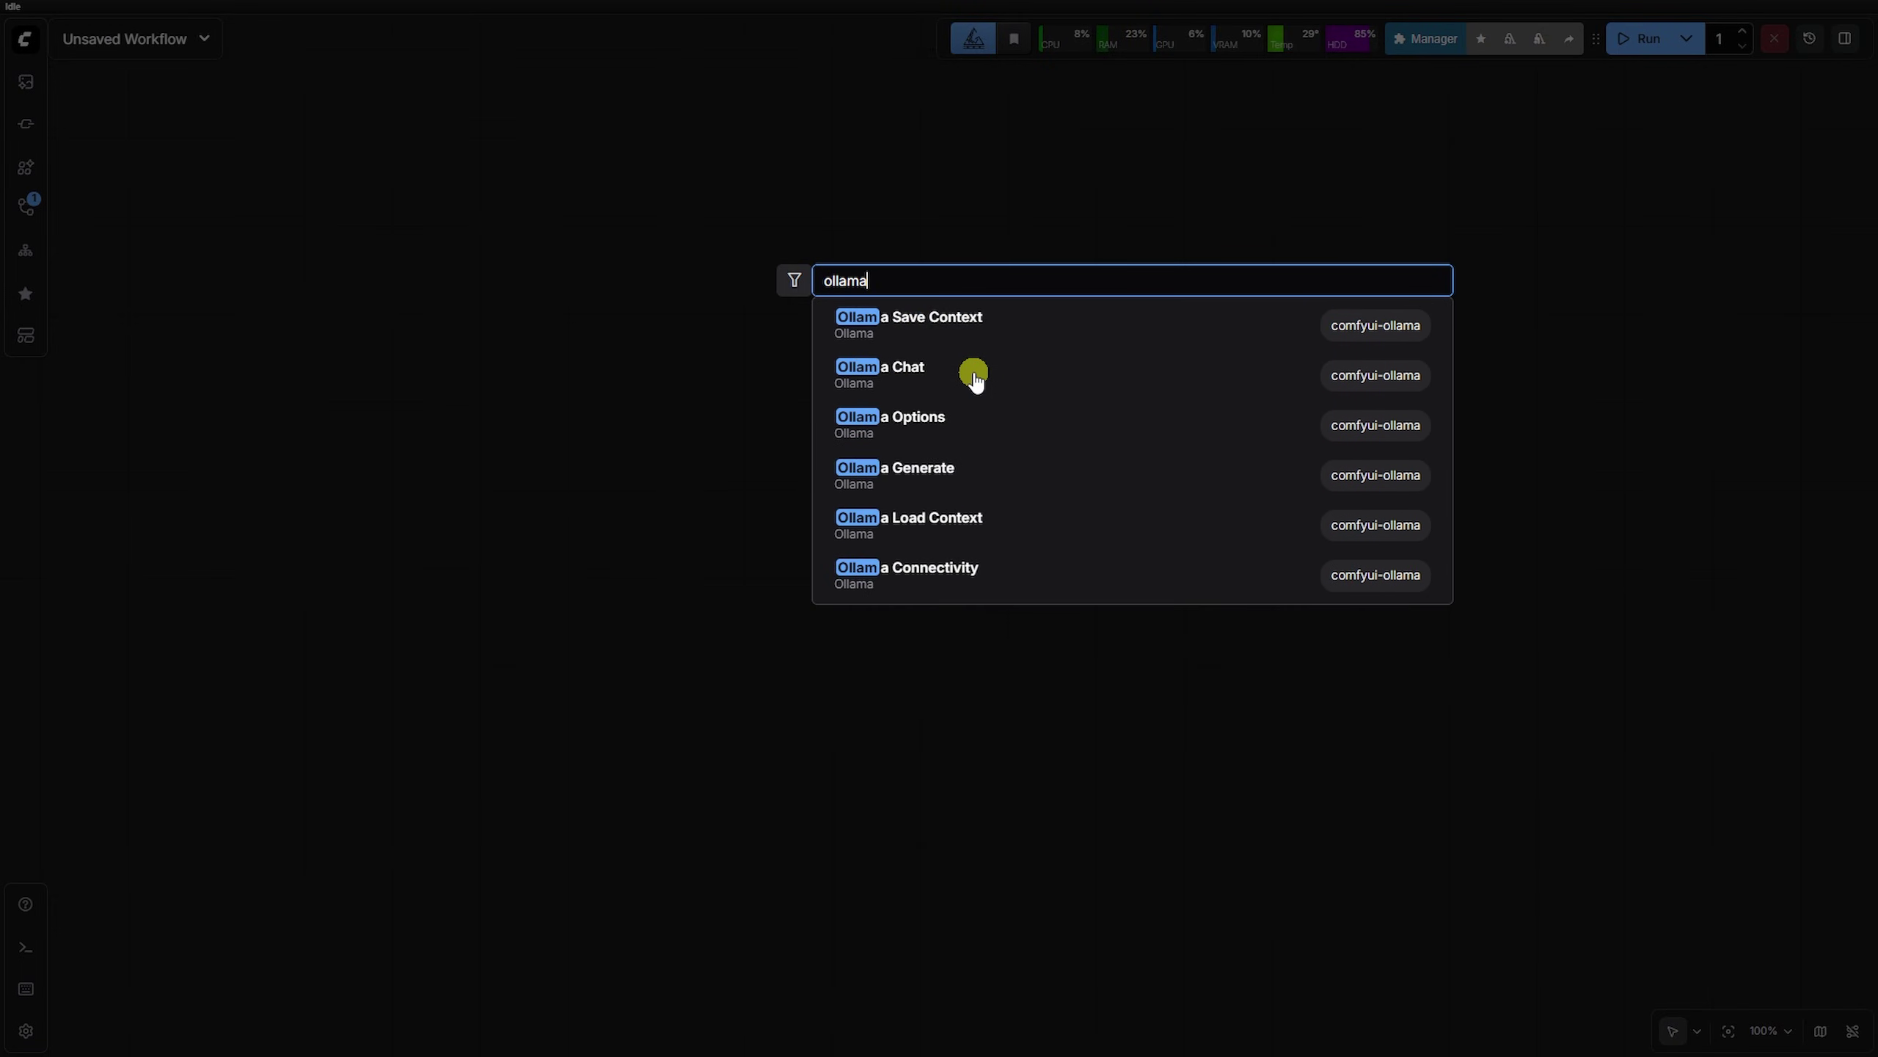
left_click(948, 473)
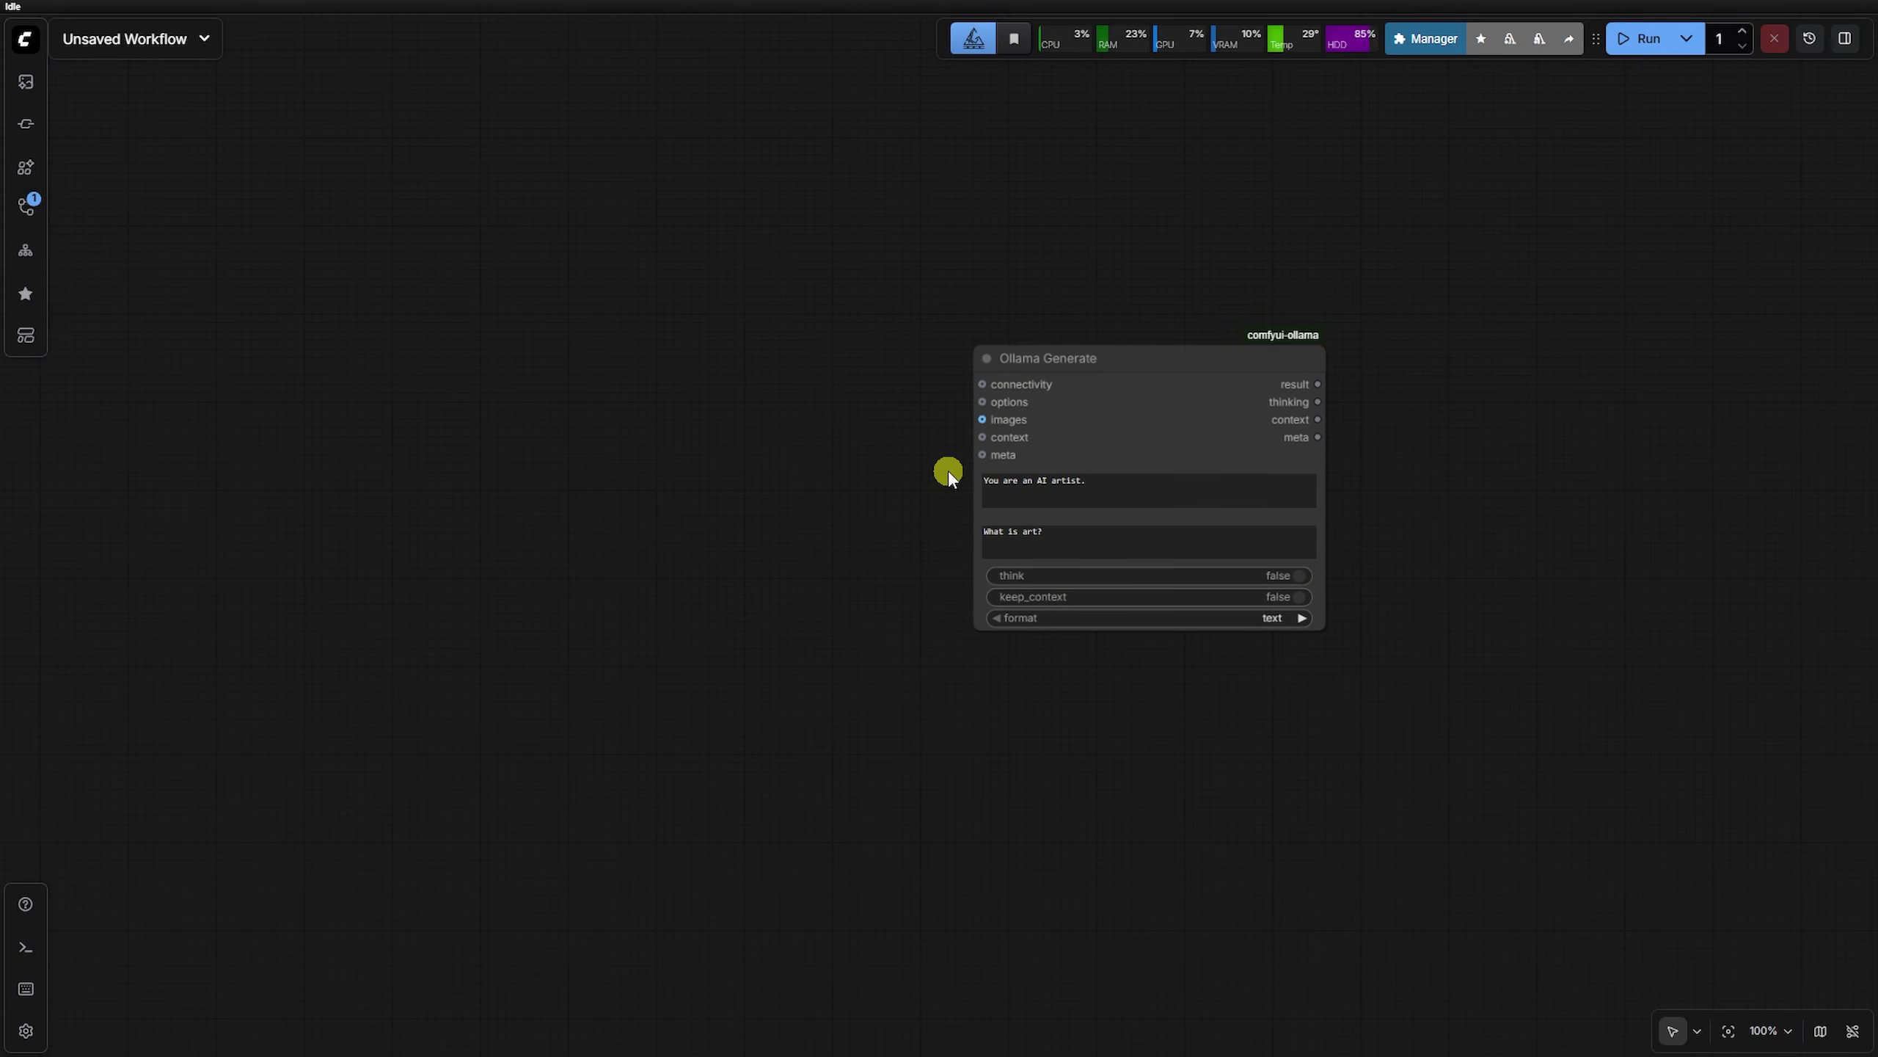
Add an Ollama Connectivity node linked to Ollama Generate's connectivity input and place it beside that node
left_click_drag(981, 384, 850, 392)
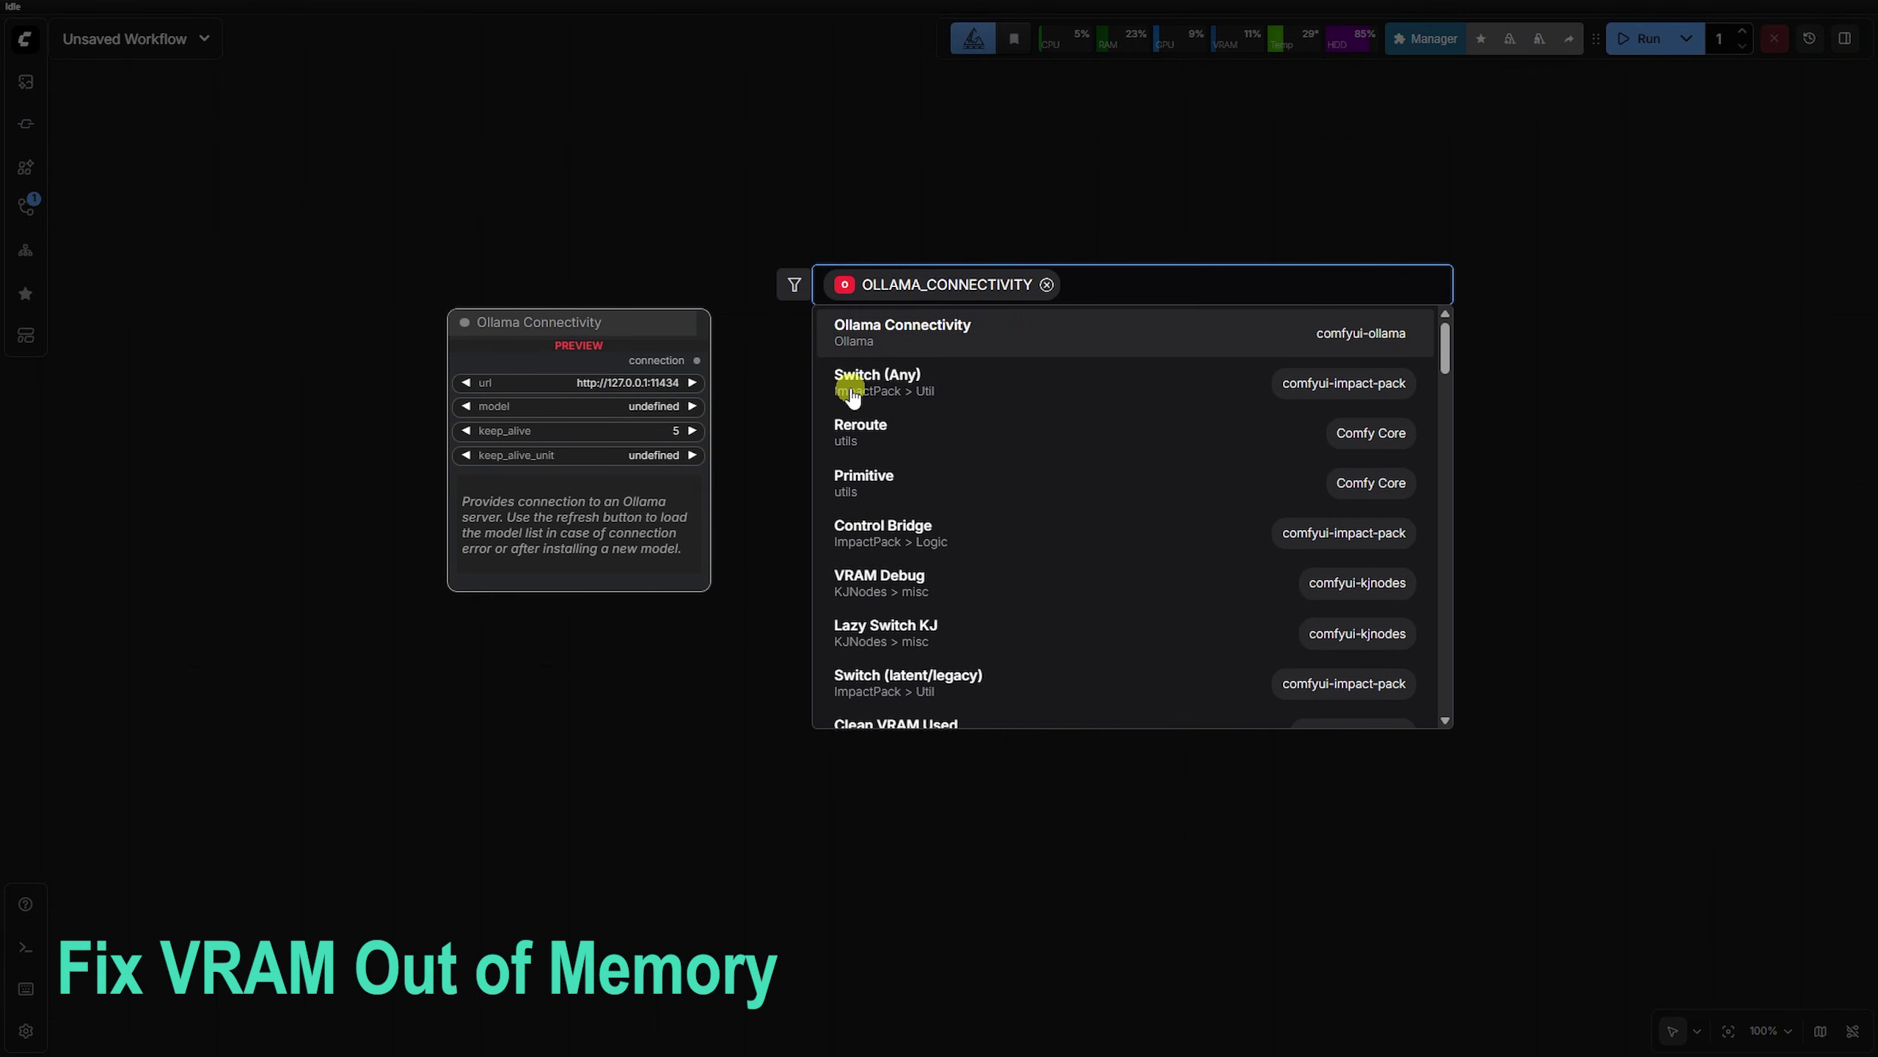
left_click(881, 339)
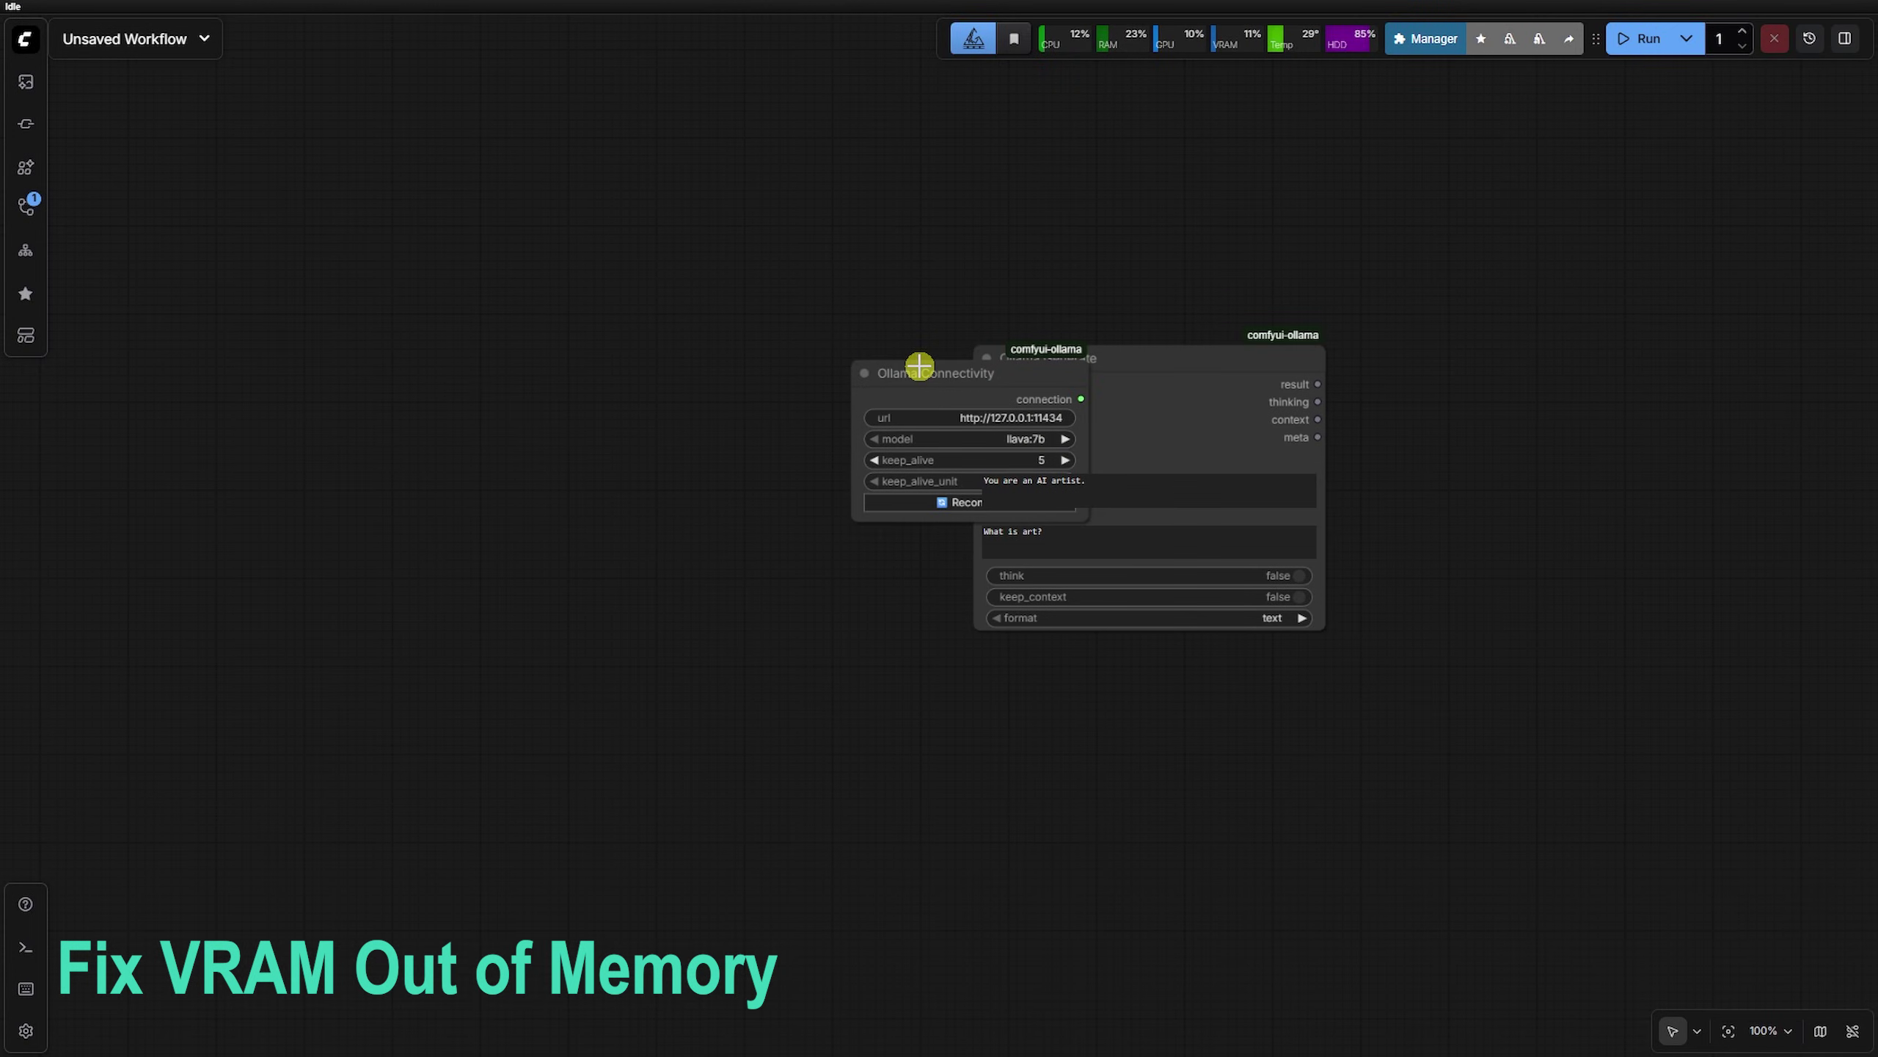
left_click_drag(919, 365, 730, 372)
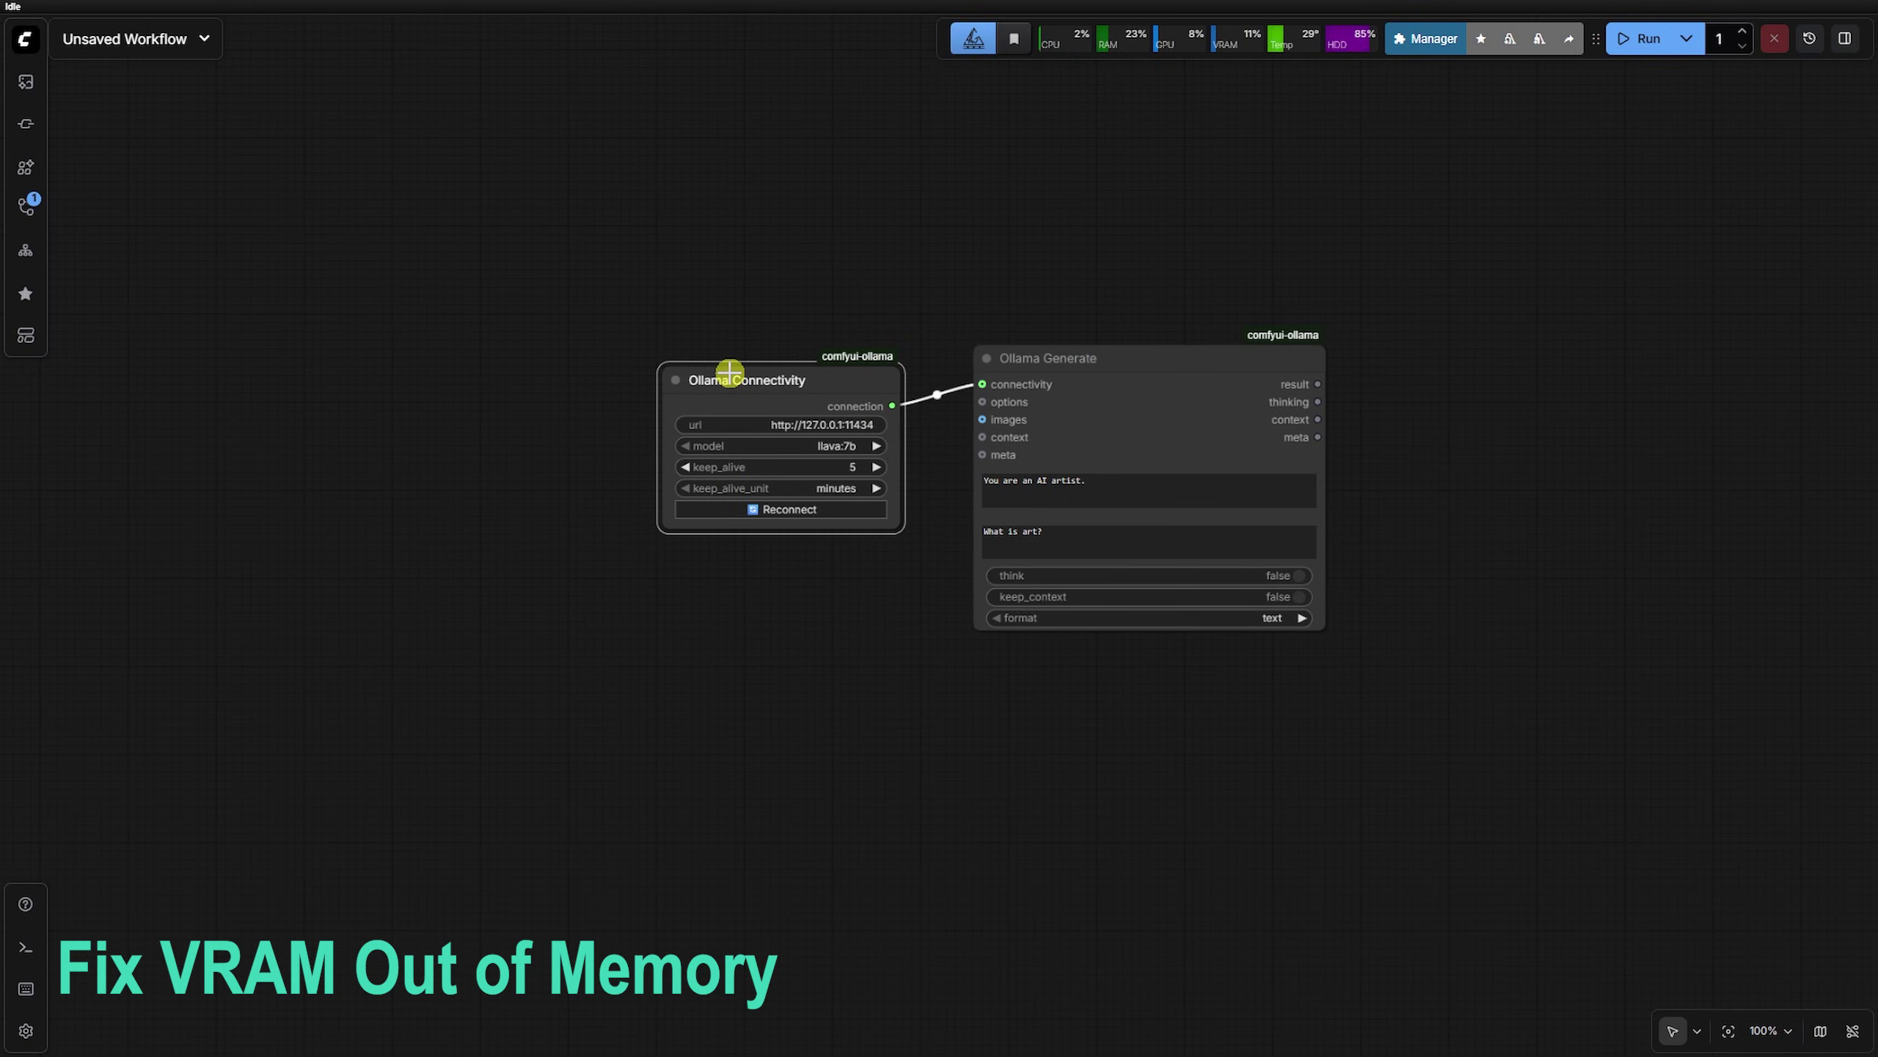
left_click(1132, 361)
Attach a Preview as Text node to Ollama Generate's result output, enlarge it and align it beside that node
left_click_drag(1303, 379, 1396, 381)
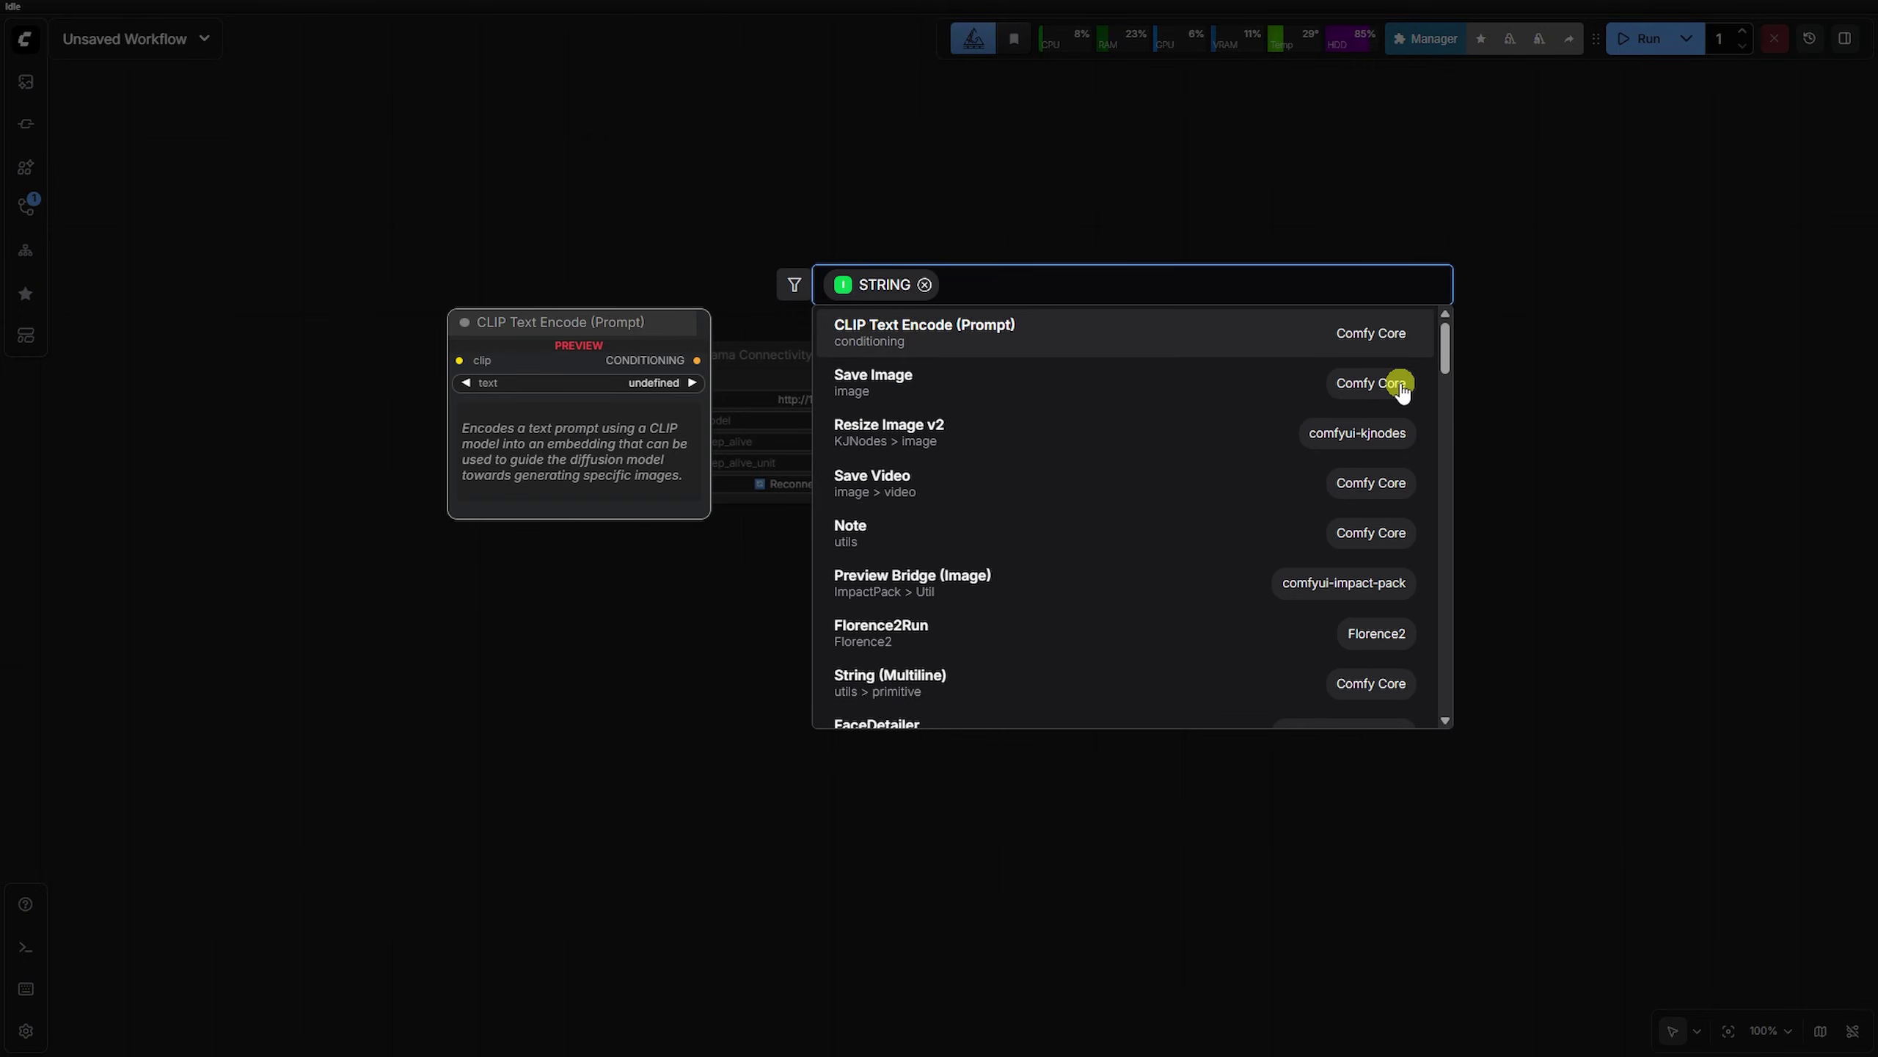
type("preview")
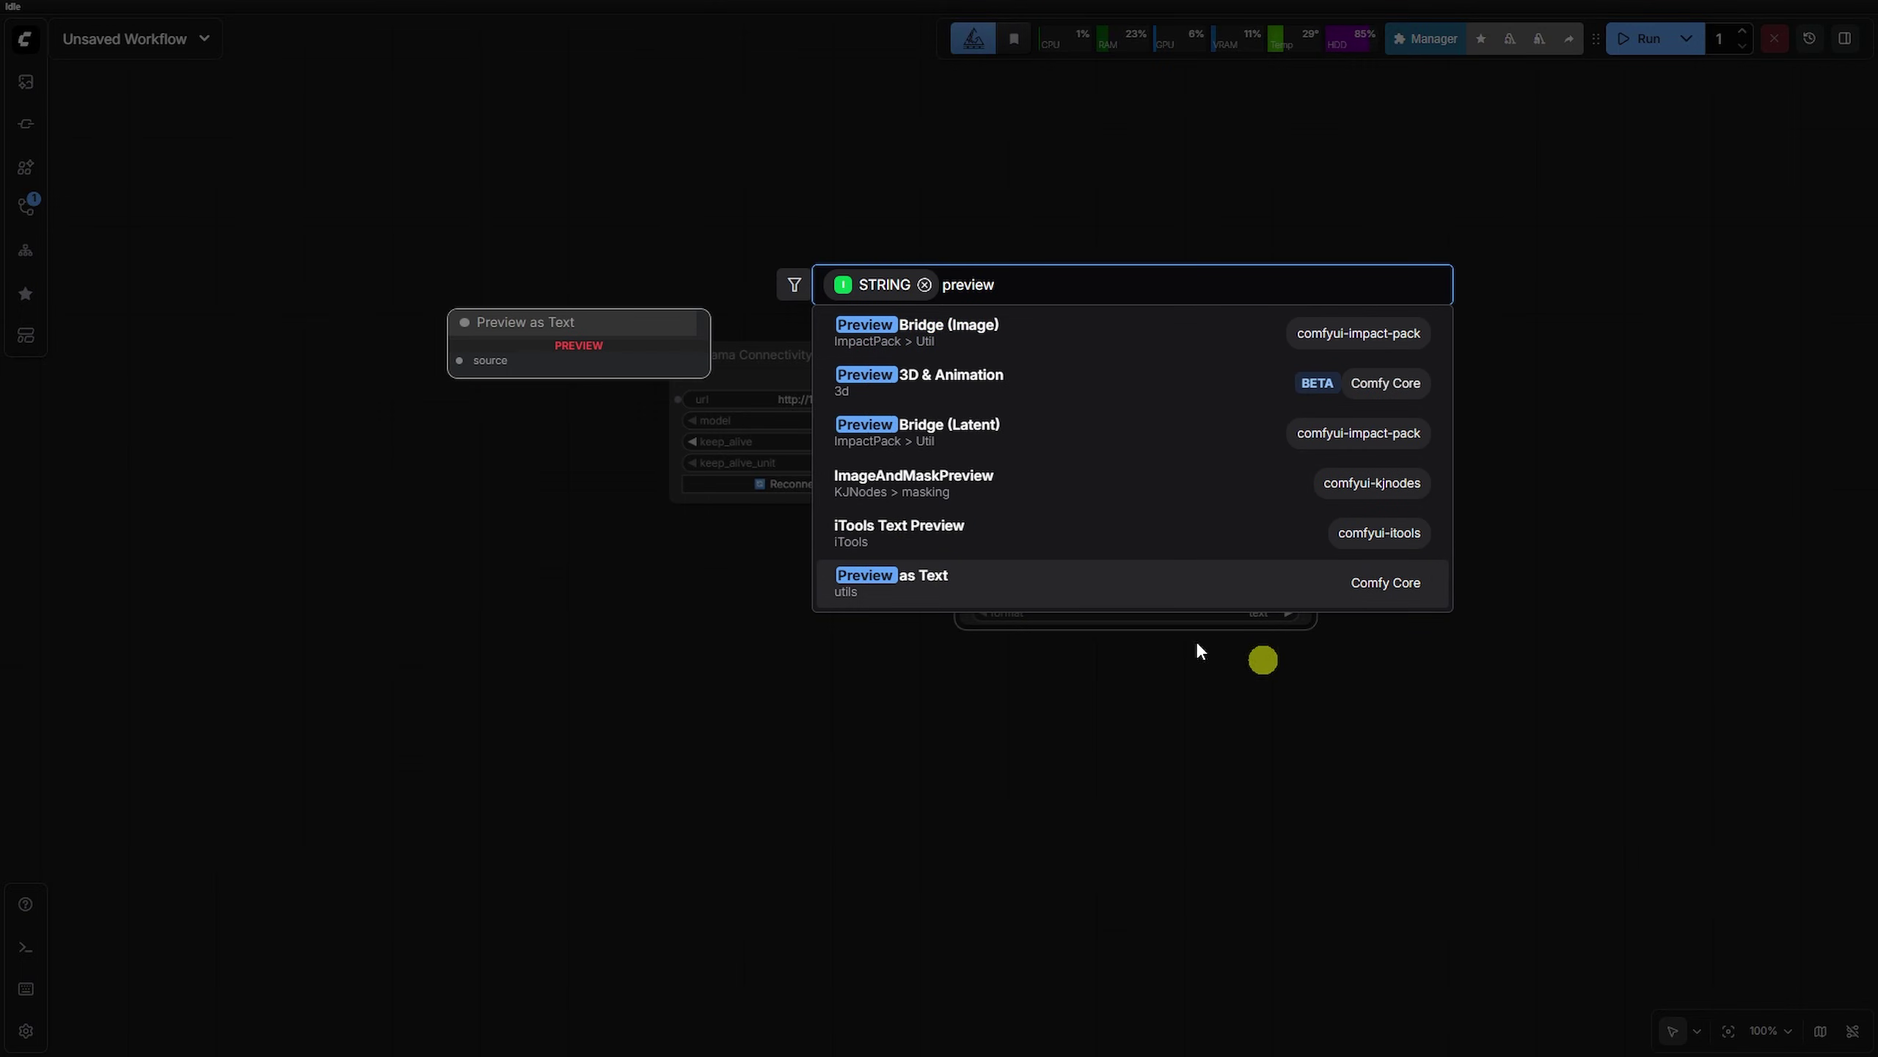
left_click(1005, 588)
left_click_drag(1447, 397, 1408, 368)
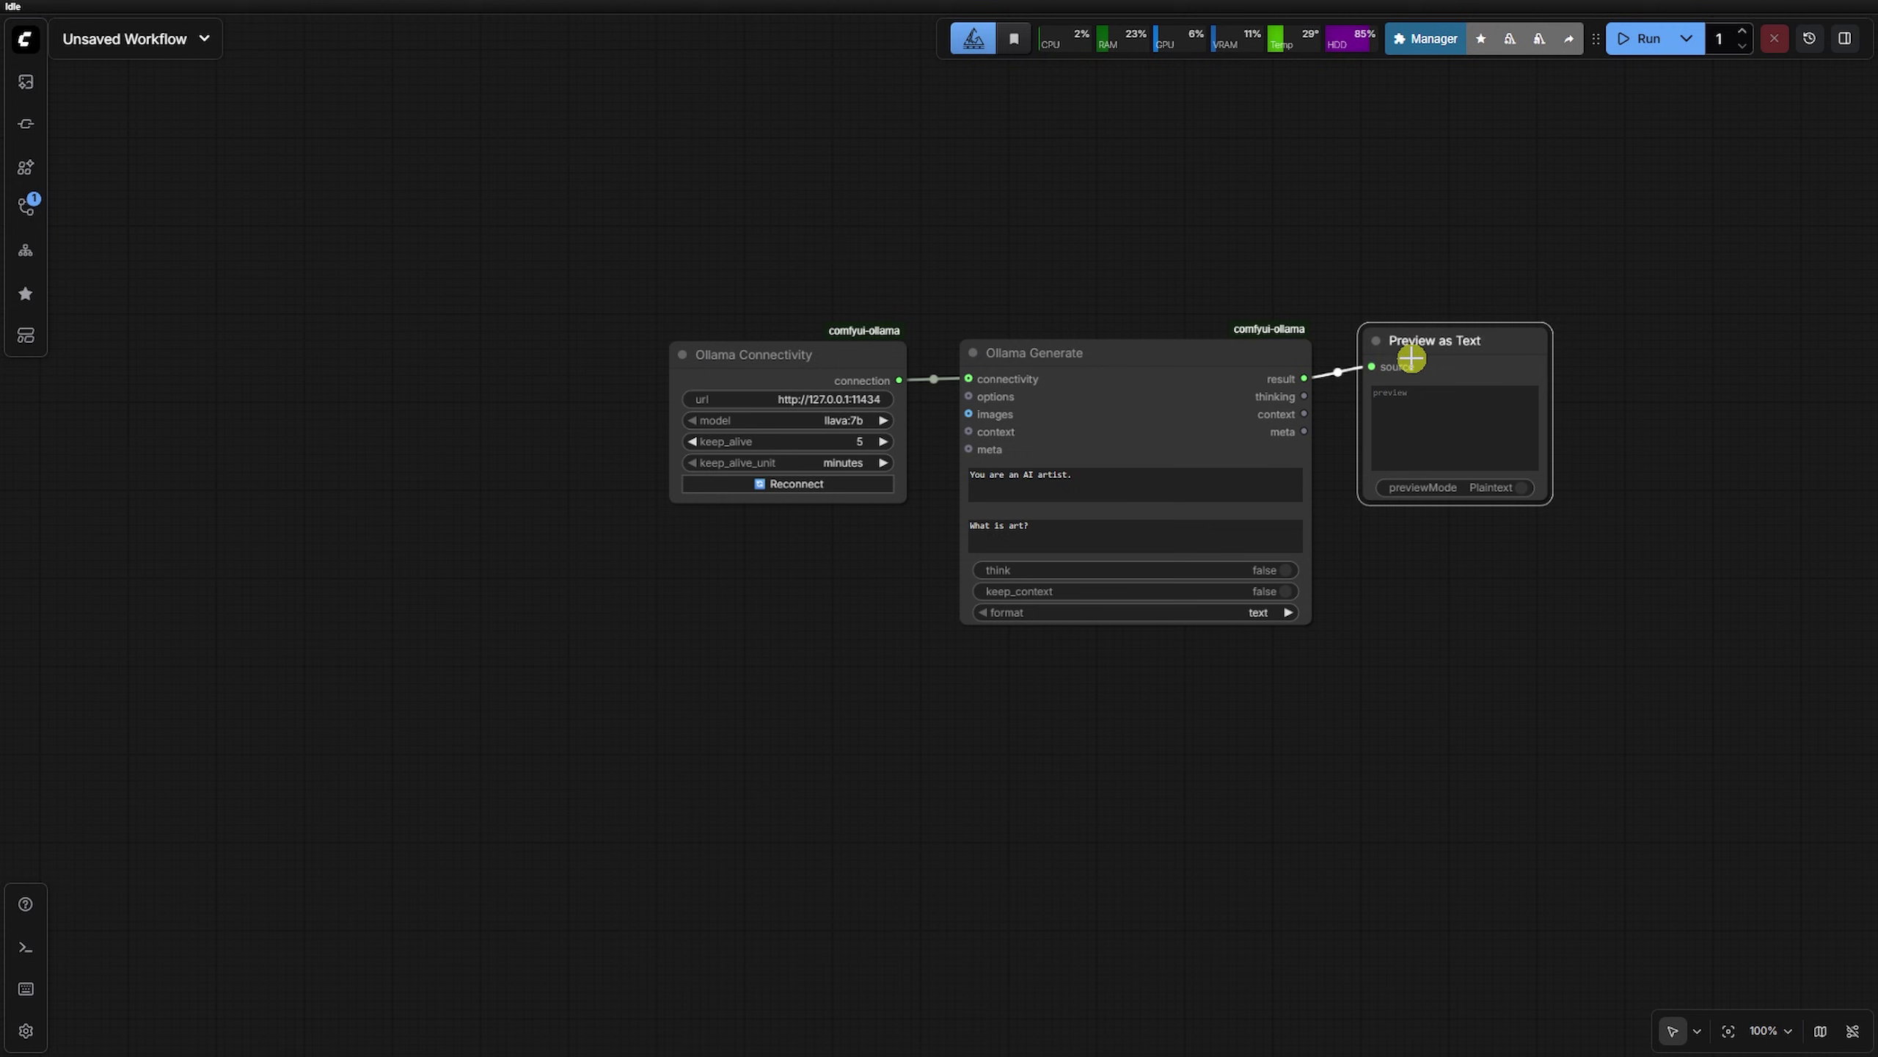
left_click_drag(1541, 502, 1593, 538)
left_click_drag(1513, 340, 1517, 362)
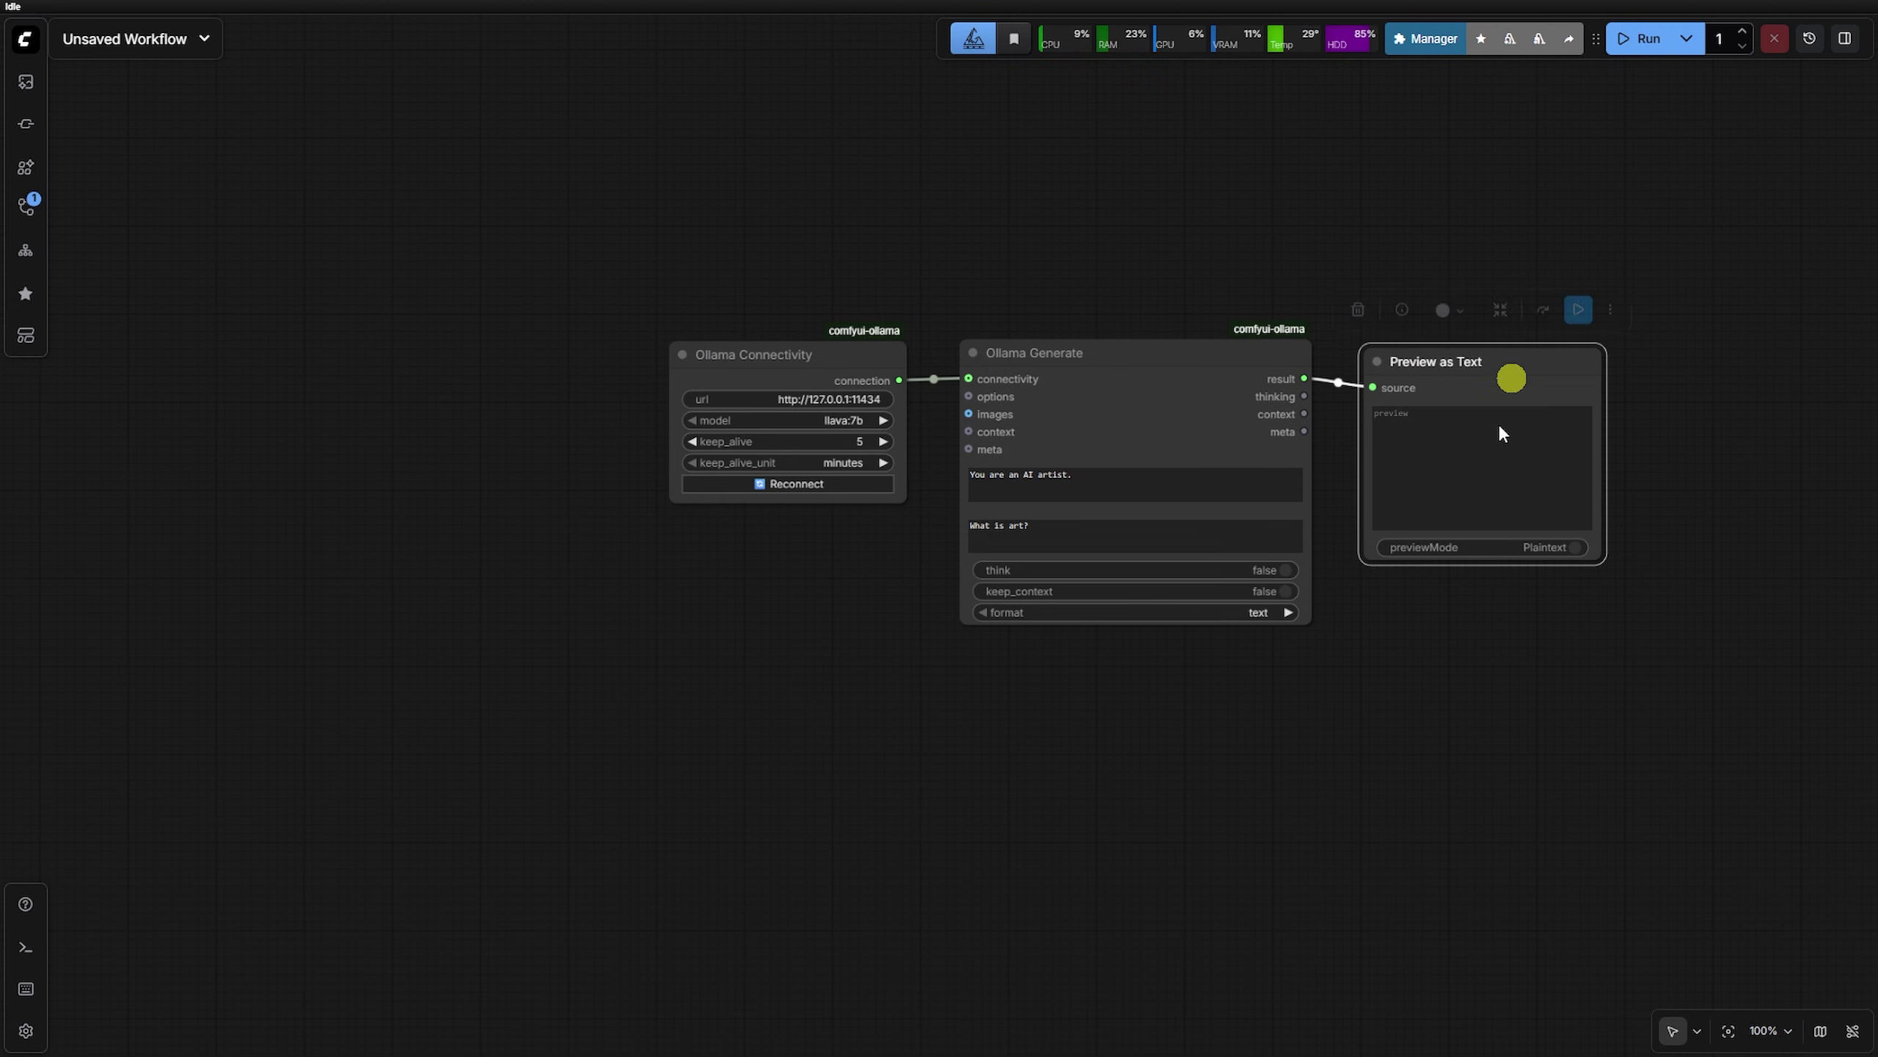
Clear the system prompt of the Ollama Generate node and run the workflow
scroll(1479, 626, "up", 3)
left_click_drag(1442, 625, 1243, 694)
scroll(1304, 672, "up", 1)
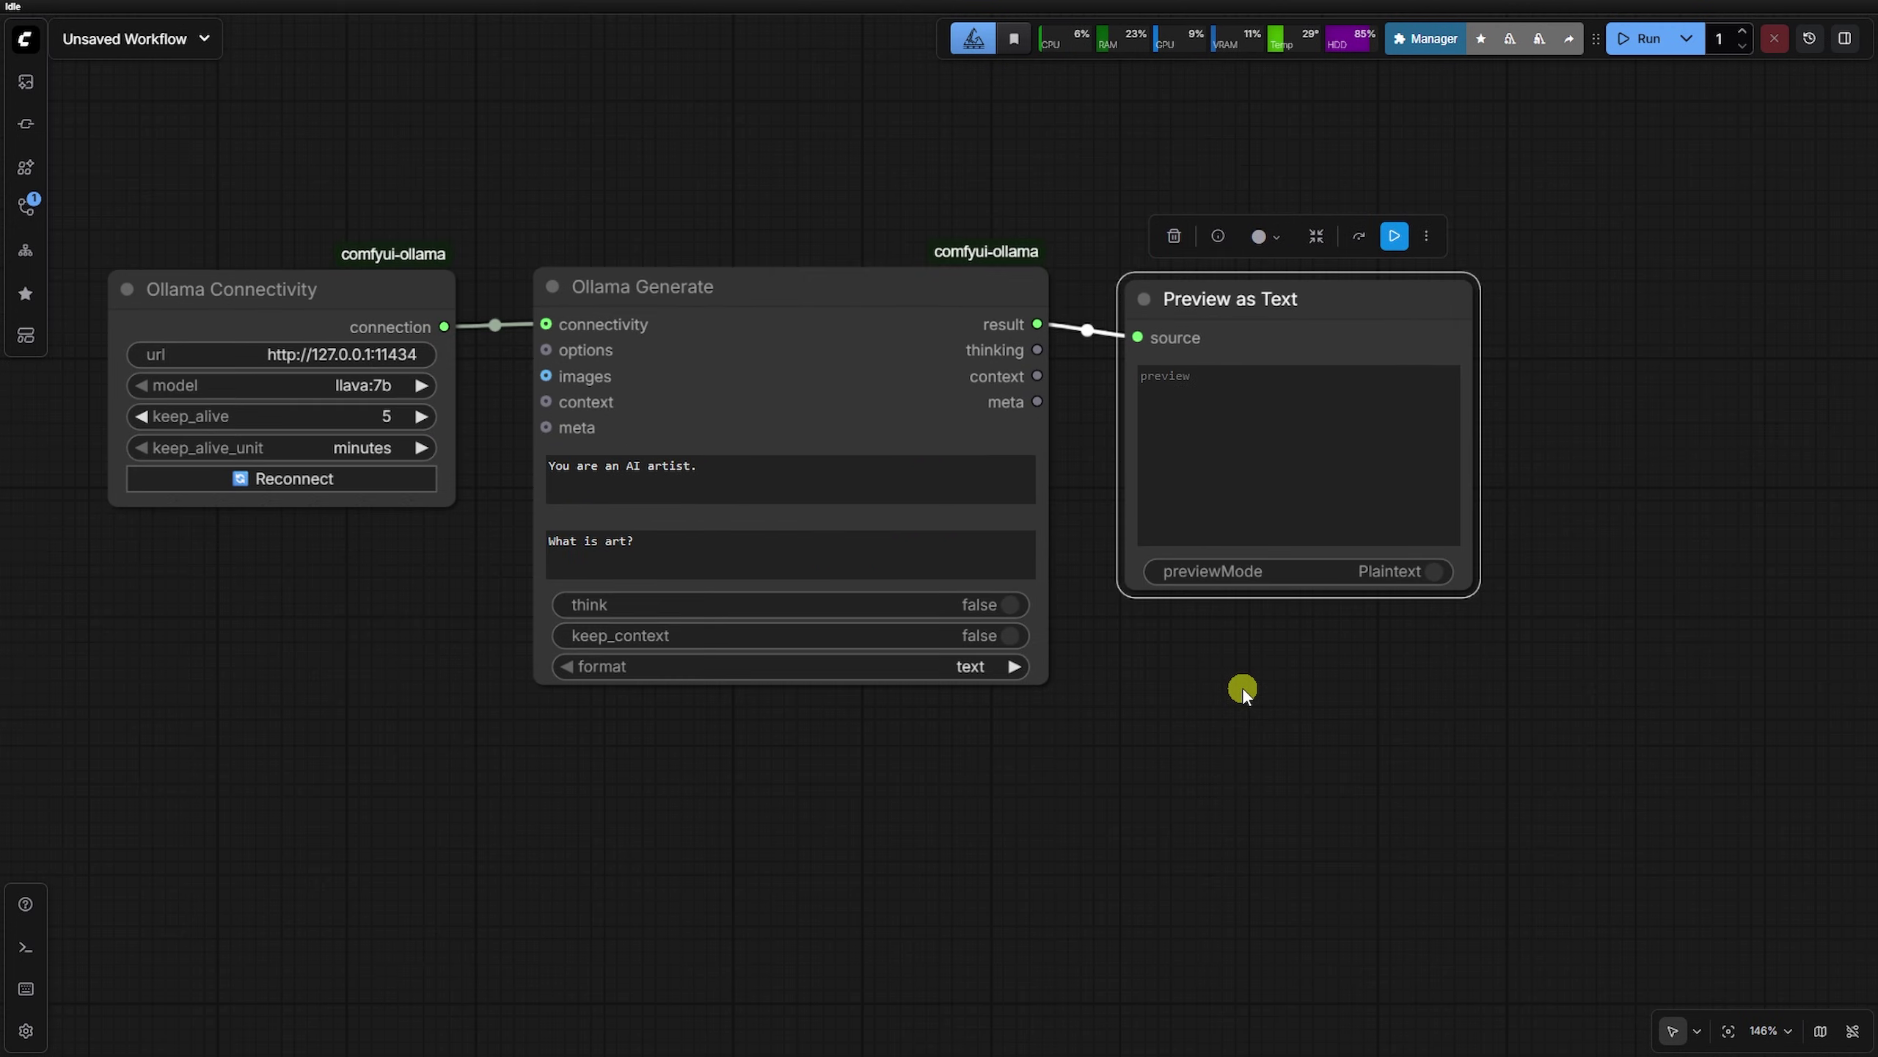
left_click(824, 484)
key("ctrl+a")
key("BackSpace")
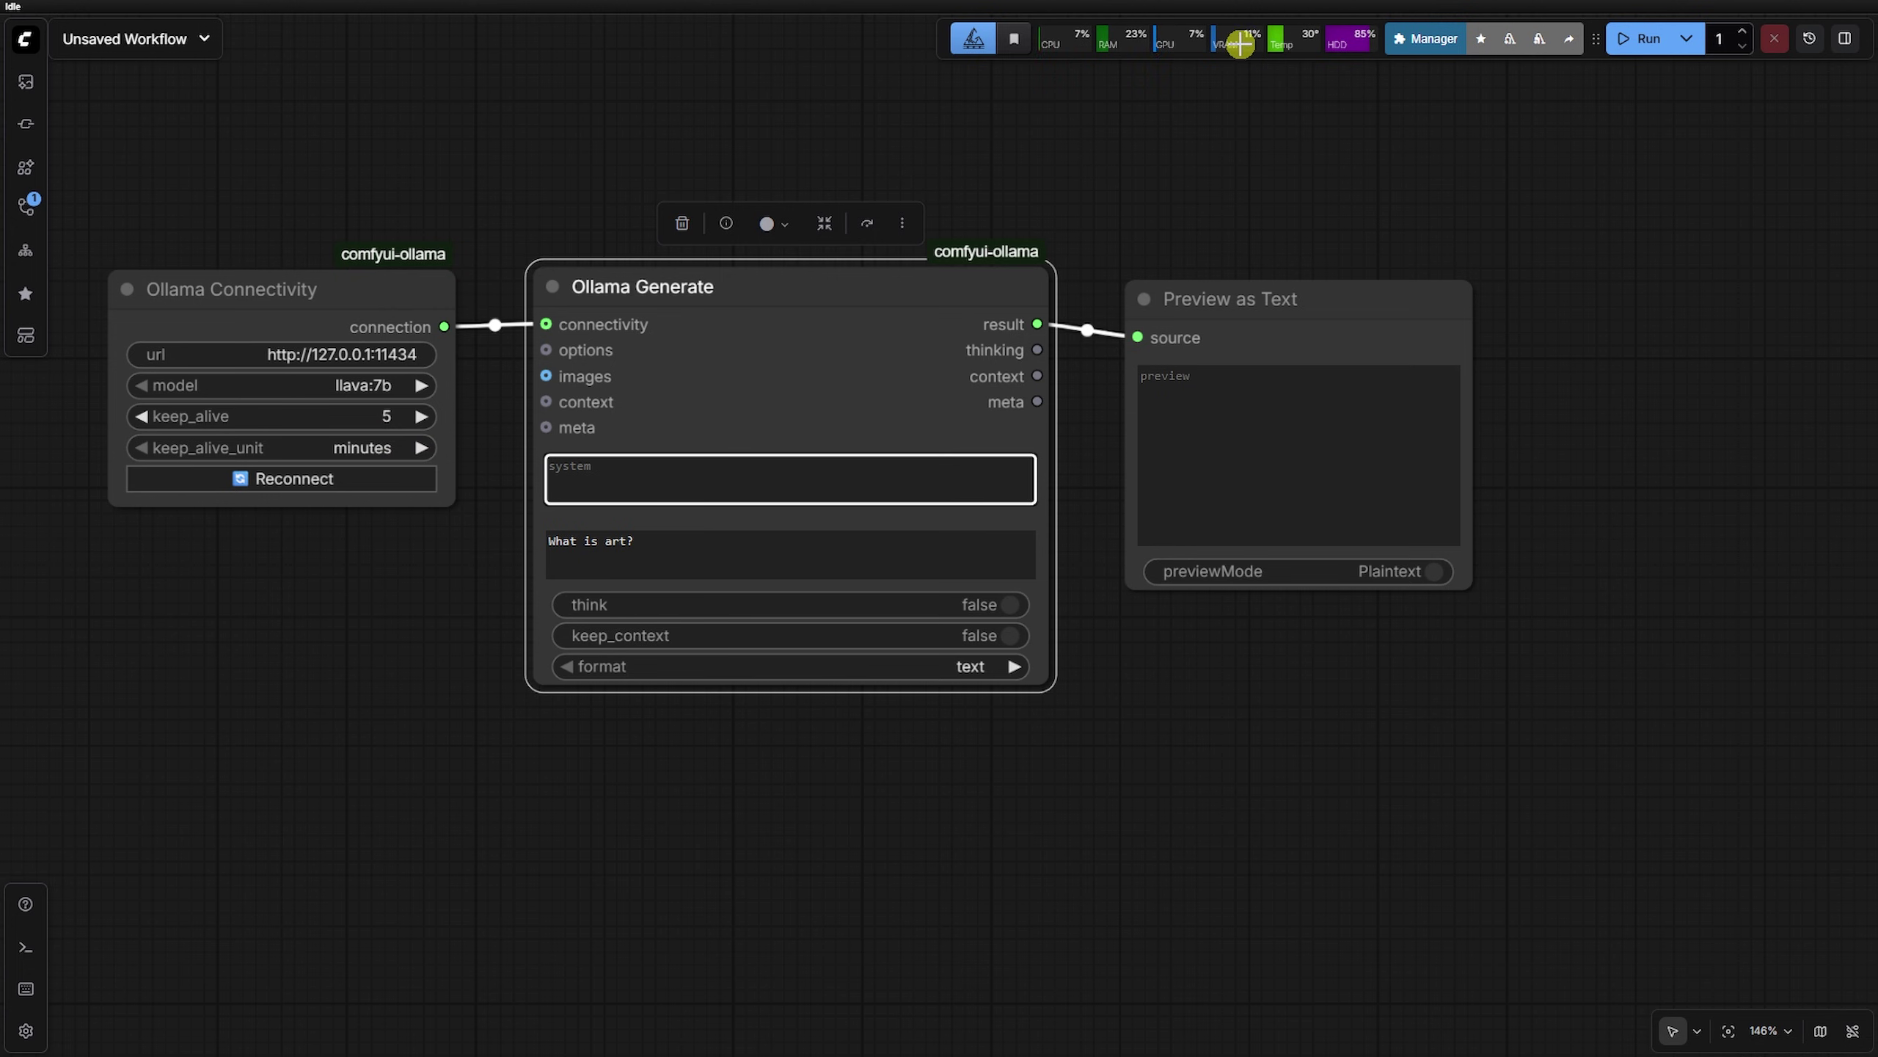
left_click(1264, 311)
left_click(1634, 43)
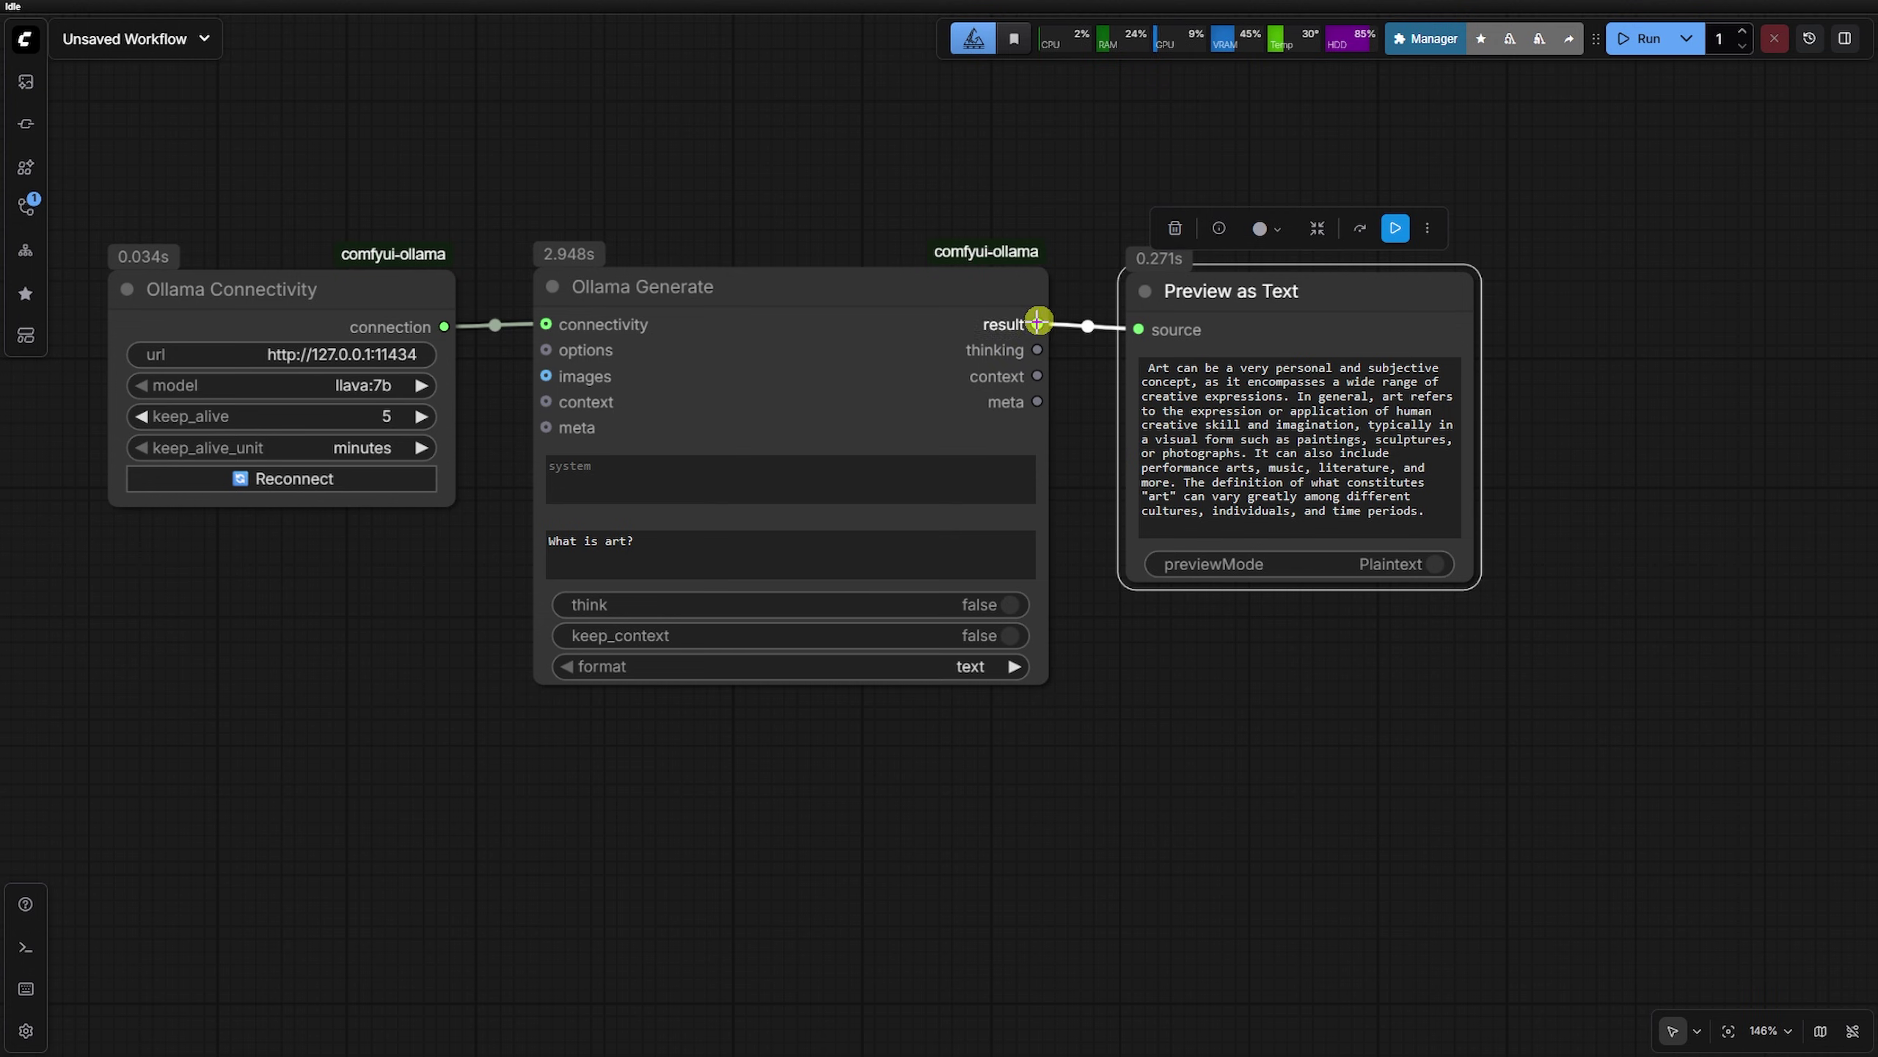
Connect a Clean VRAM Used node to the result output of Ollama Generate, above the text preview
left_click_drag(1037, 323, 1181, 150)
type("clean")
key("Down")
key("Down")
key("Return")
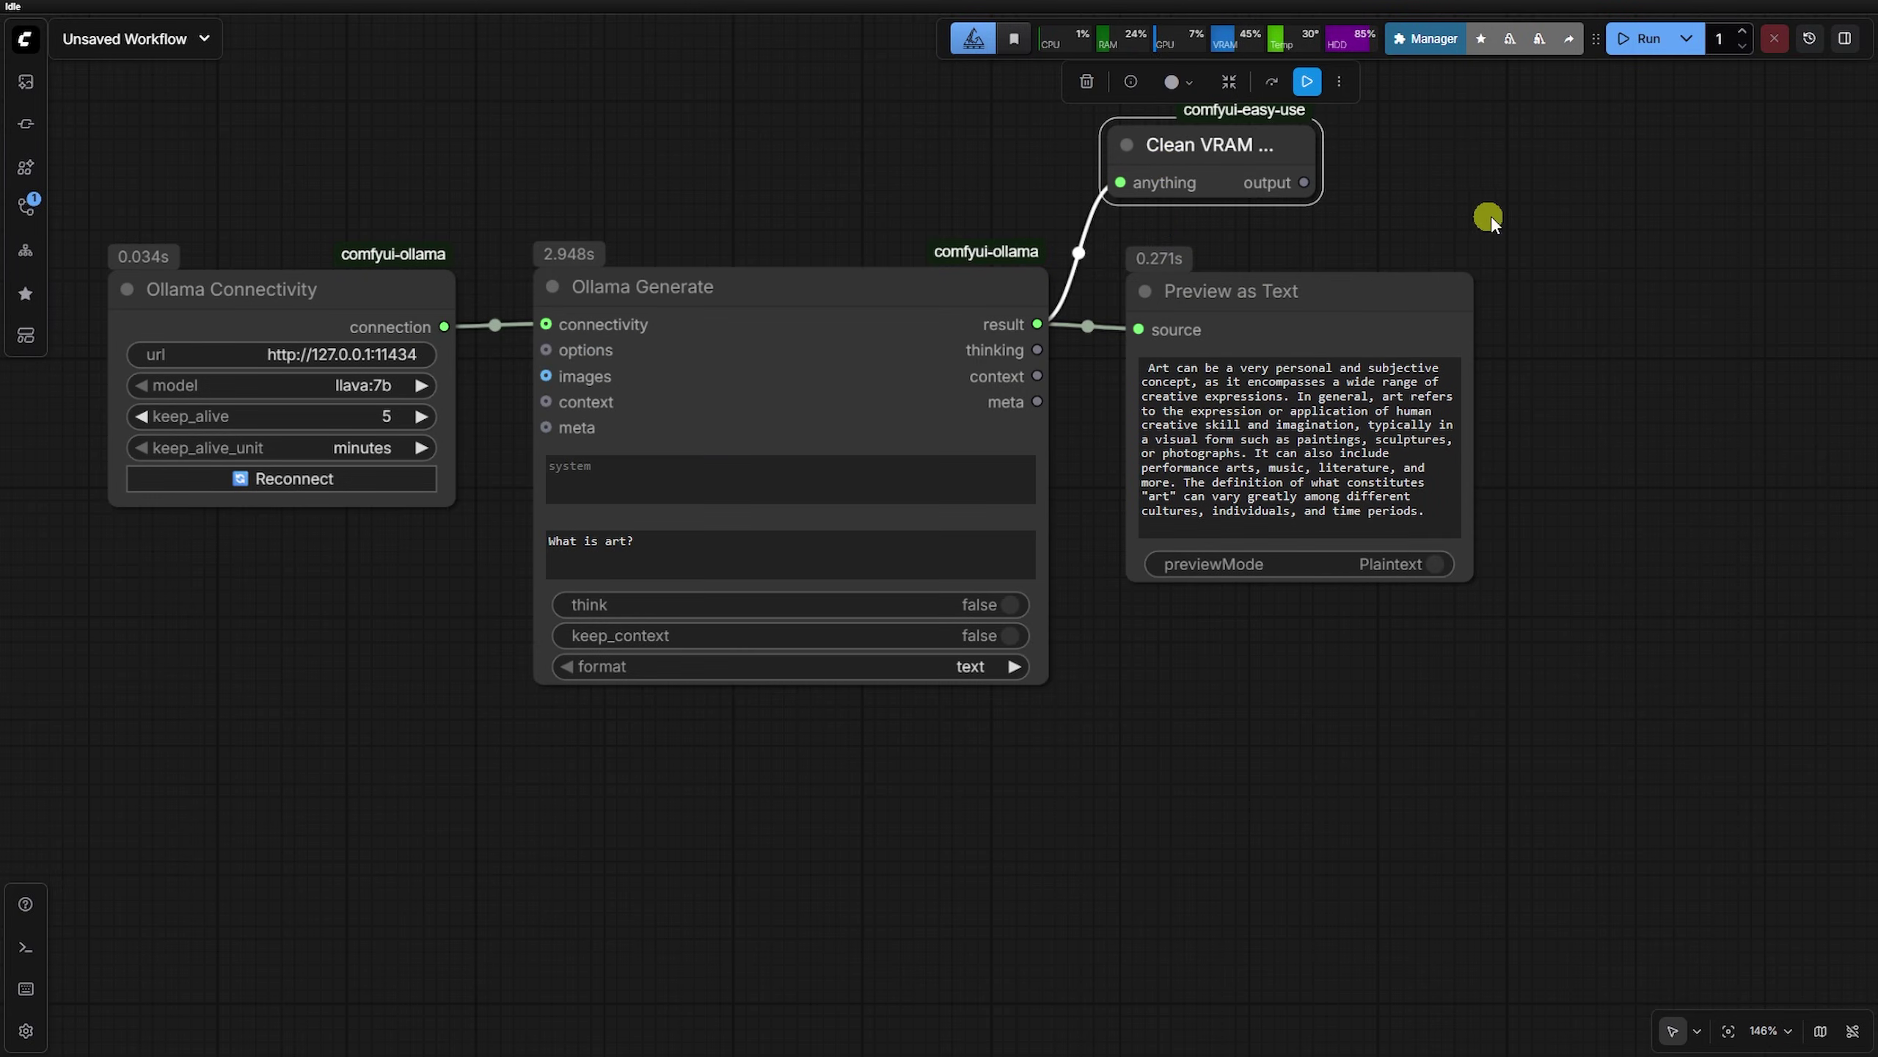
Clean up the VRAM usage manually and run the workflow with the Clean VRAM Used node attached
right_click(1523, 202)
left_click(1587, 237)
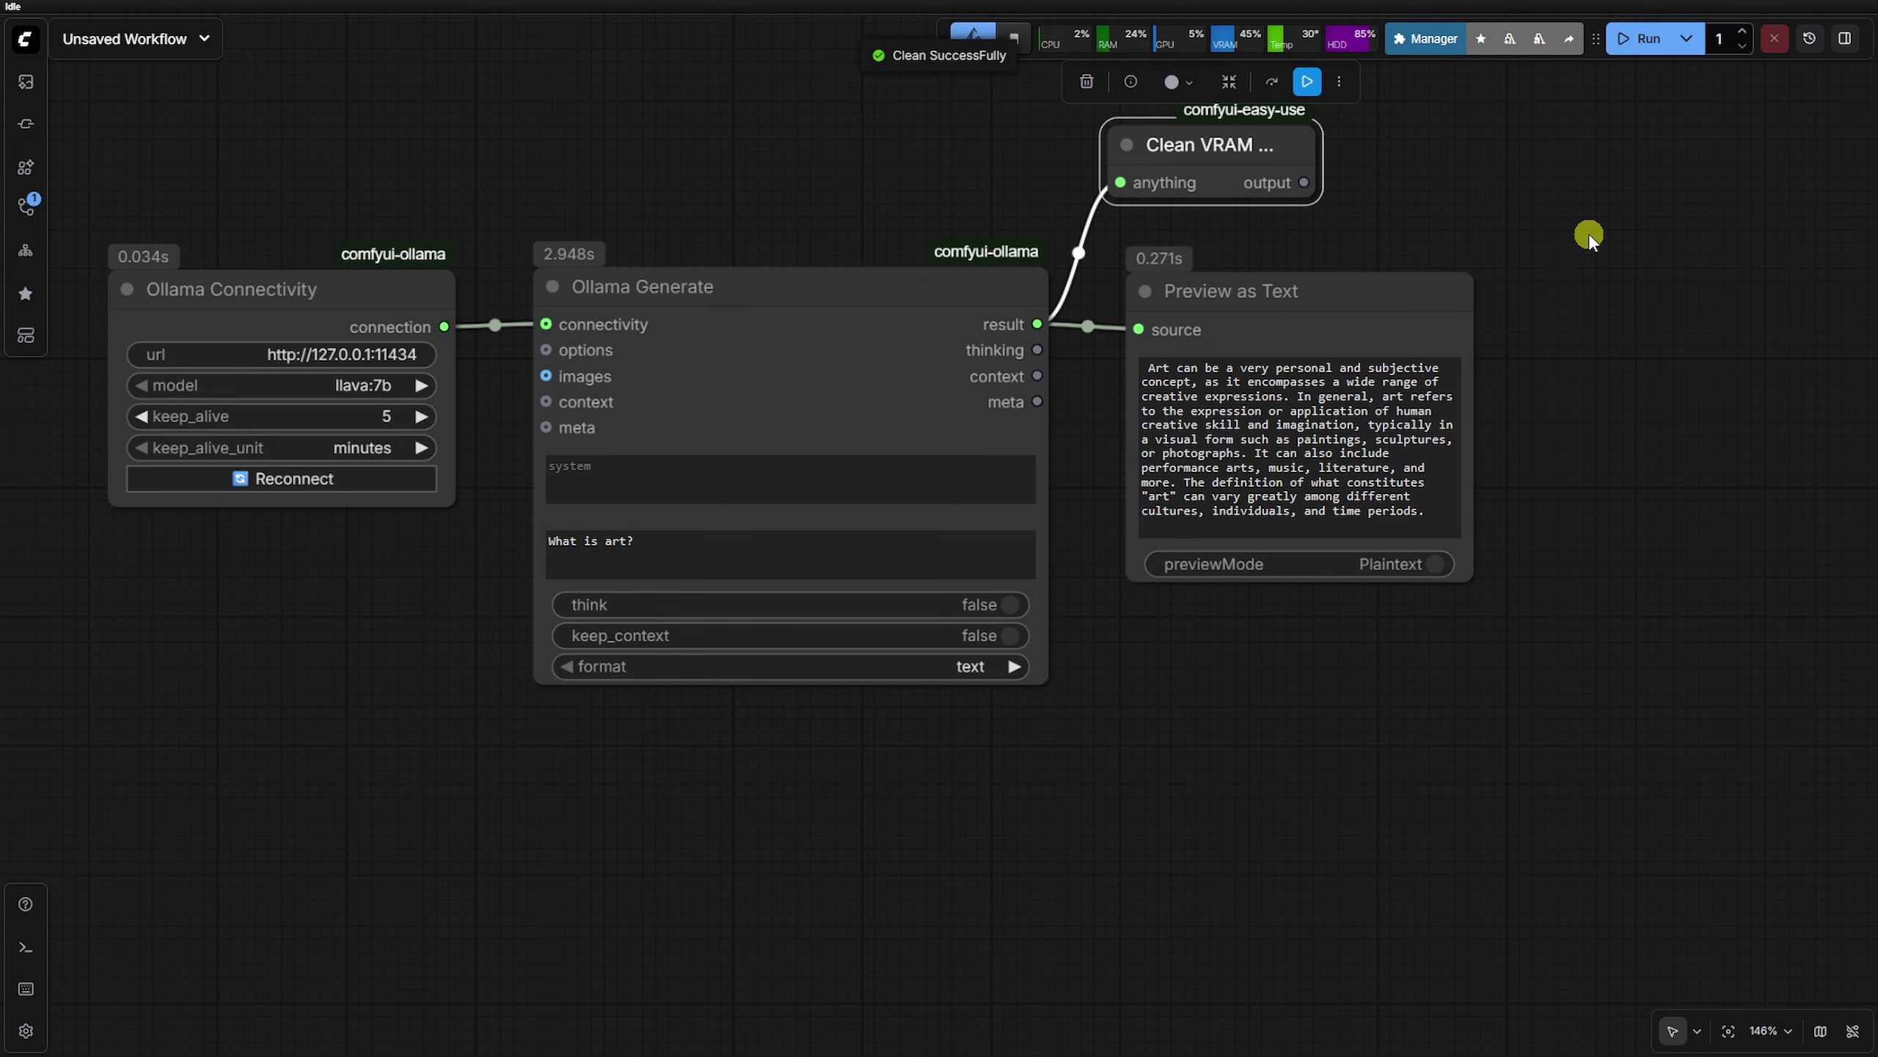
left_click(1638, 38)
Shift the Clean VRAM Used and Preview as Text nodes slightly and rerun the workflow with the prompt "What is art ?"
left_click_drag(1310, 155, 1333, 175)
left_click_drag(1402, 291, 1405, 300)
left_click(627, 544)
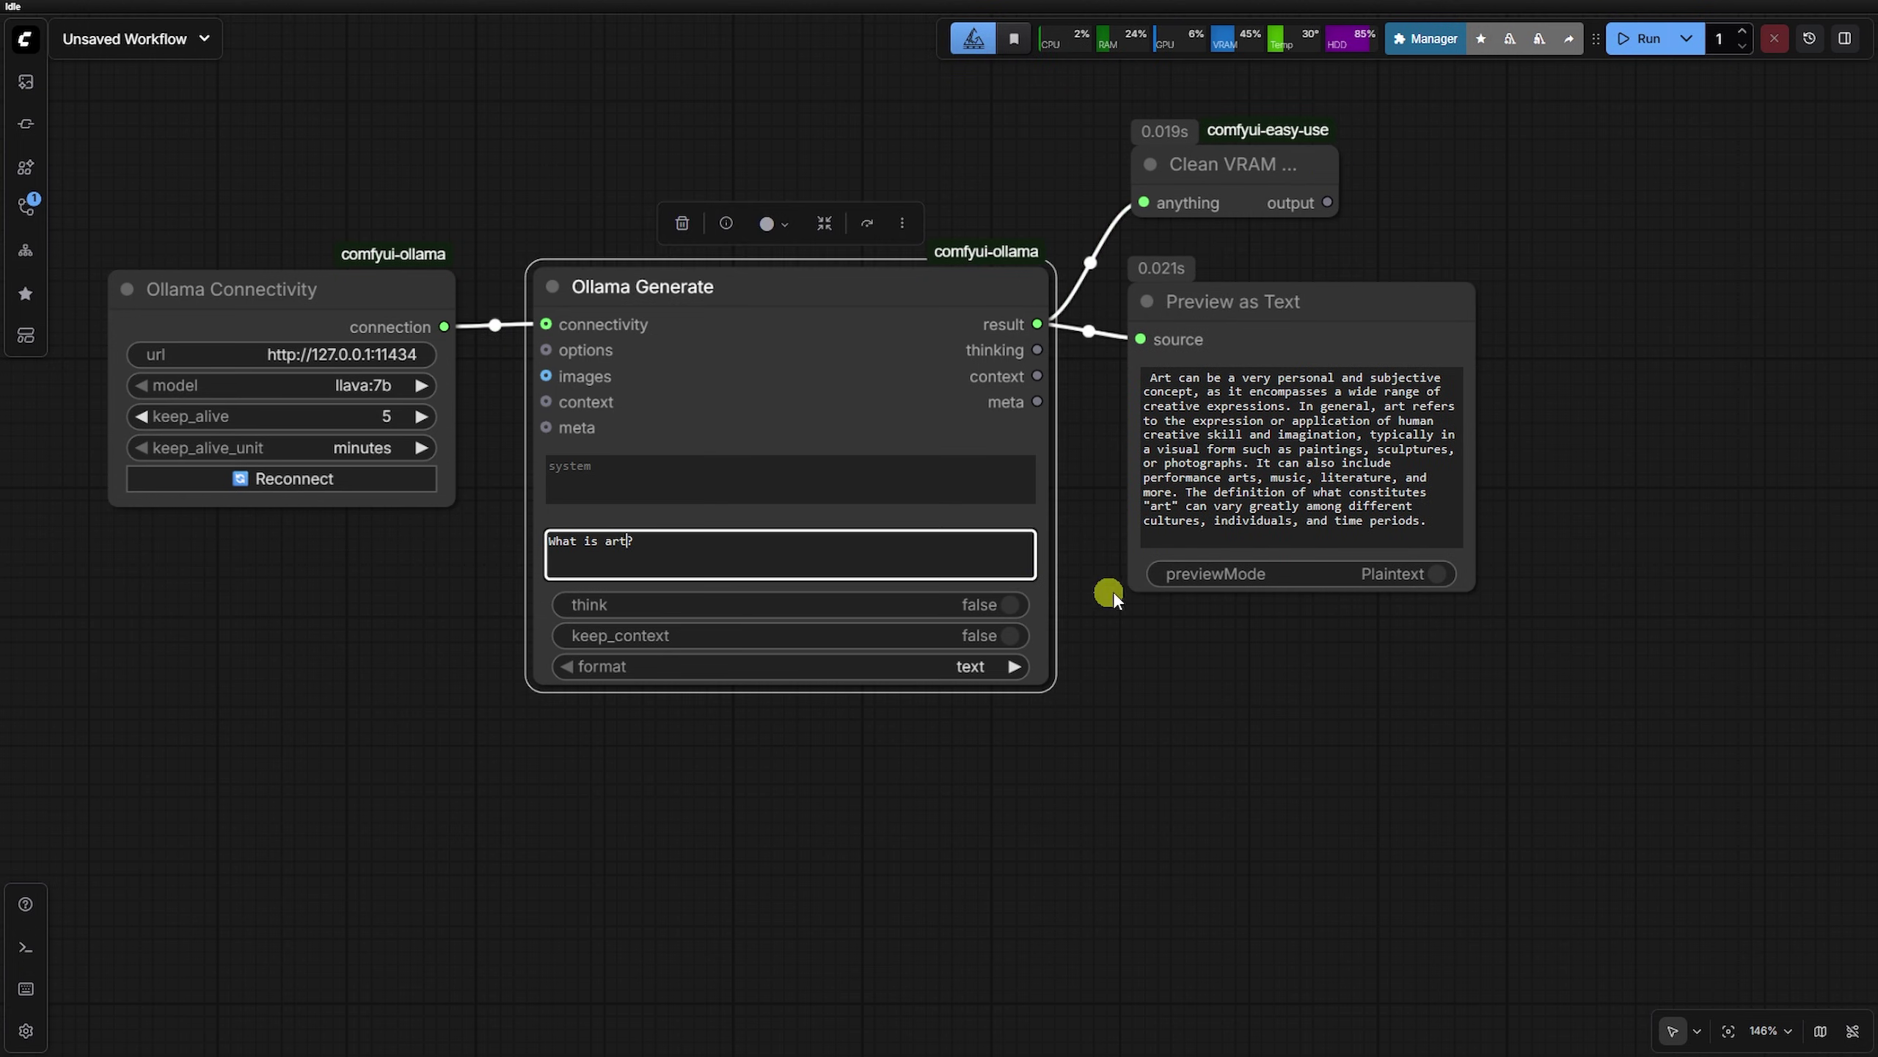
left_click(1638, 38)
Run the canvas's VRAM usage cleanup once more following the prompt rerun
left_click(1183, 163)
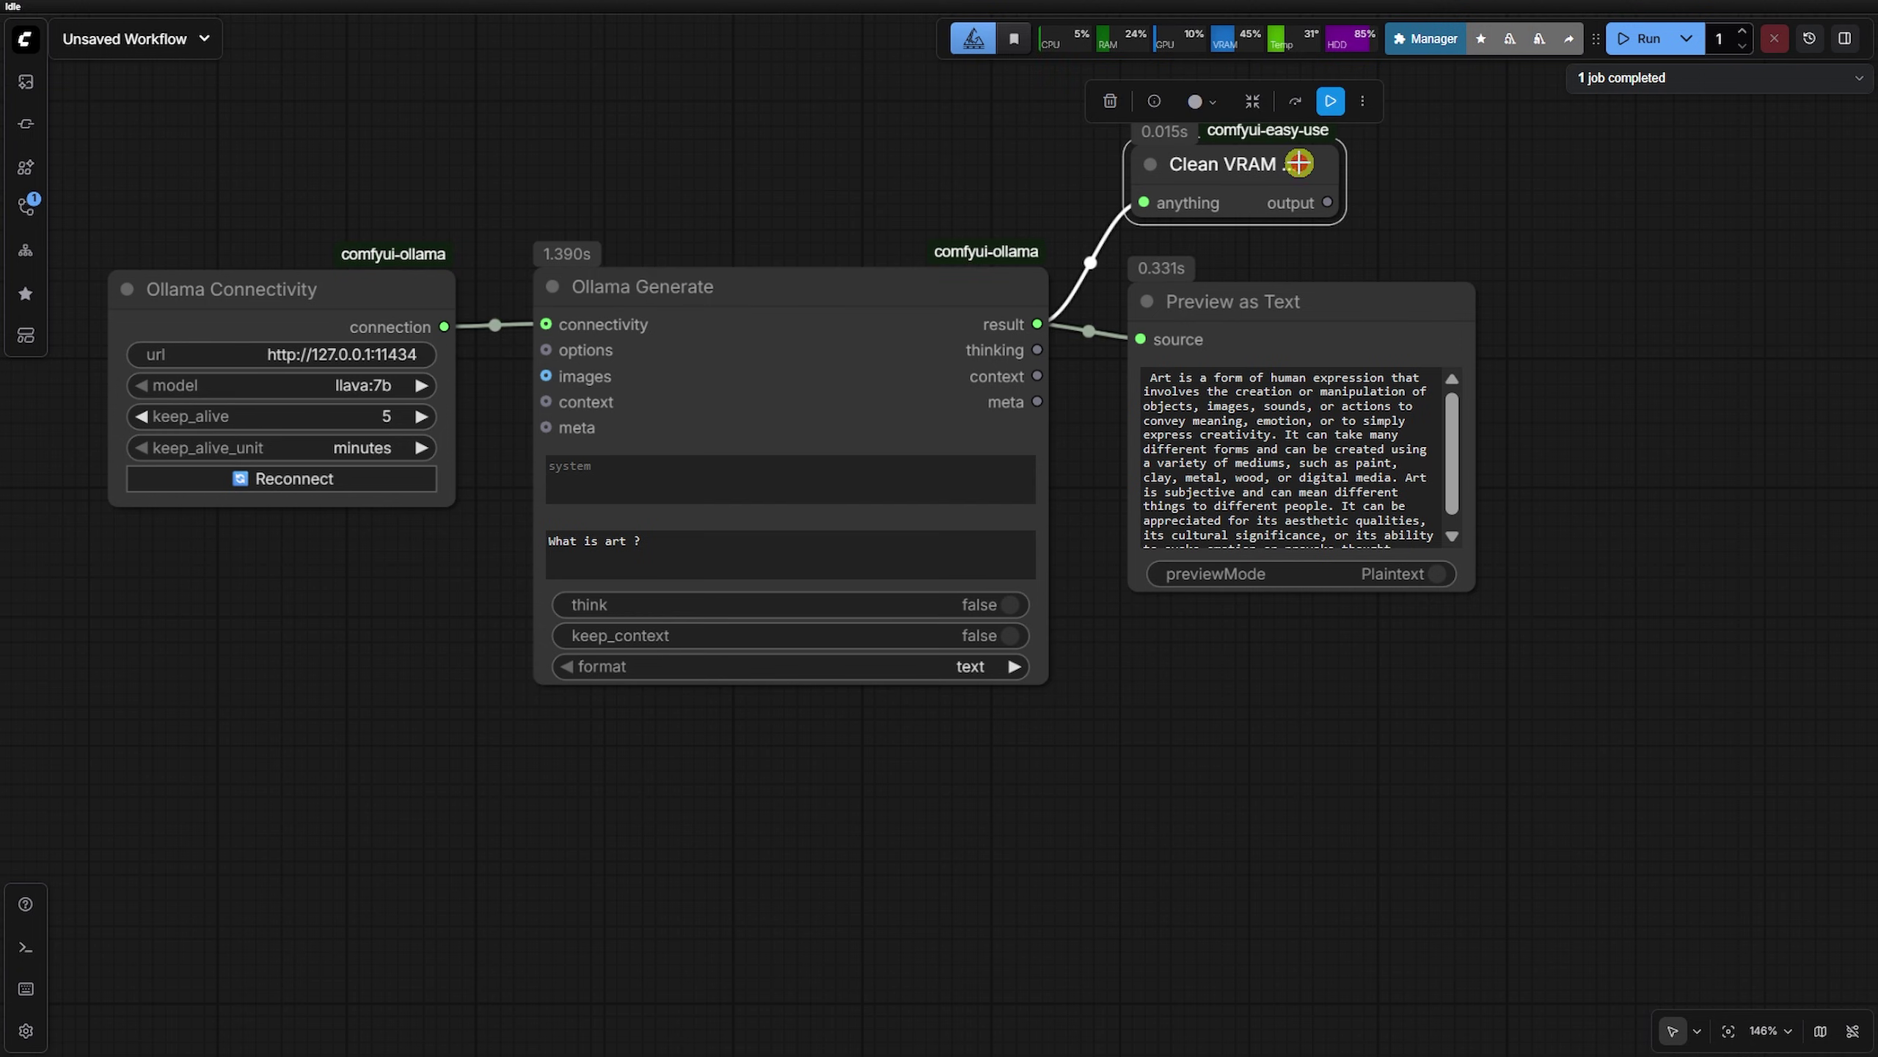
left_click(1300, 302)
right_click(1505, 151)
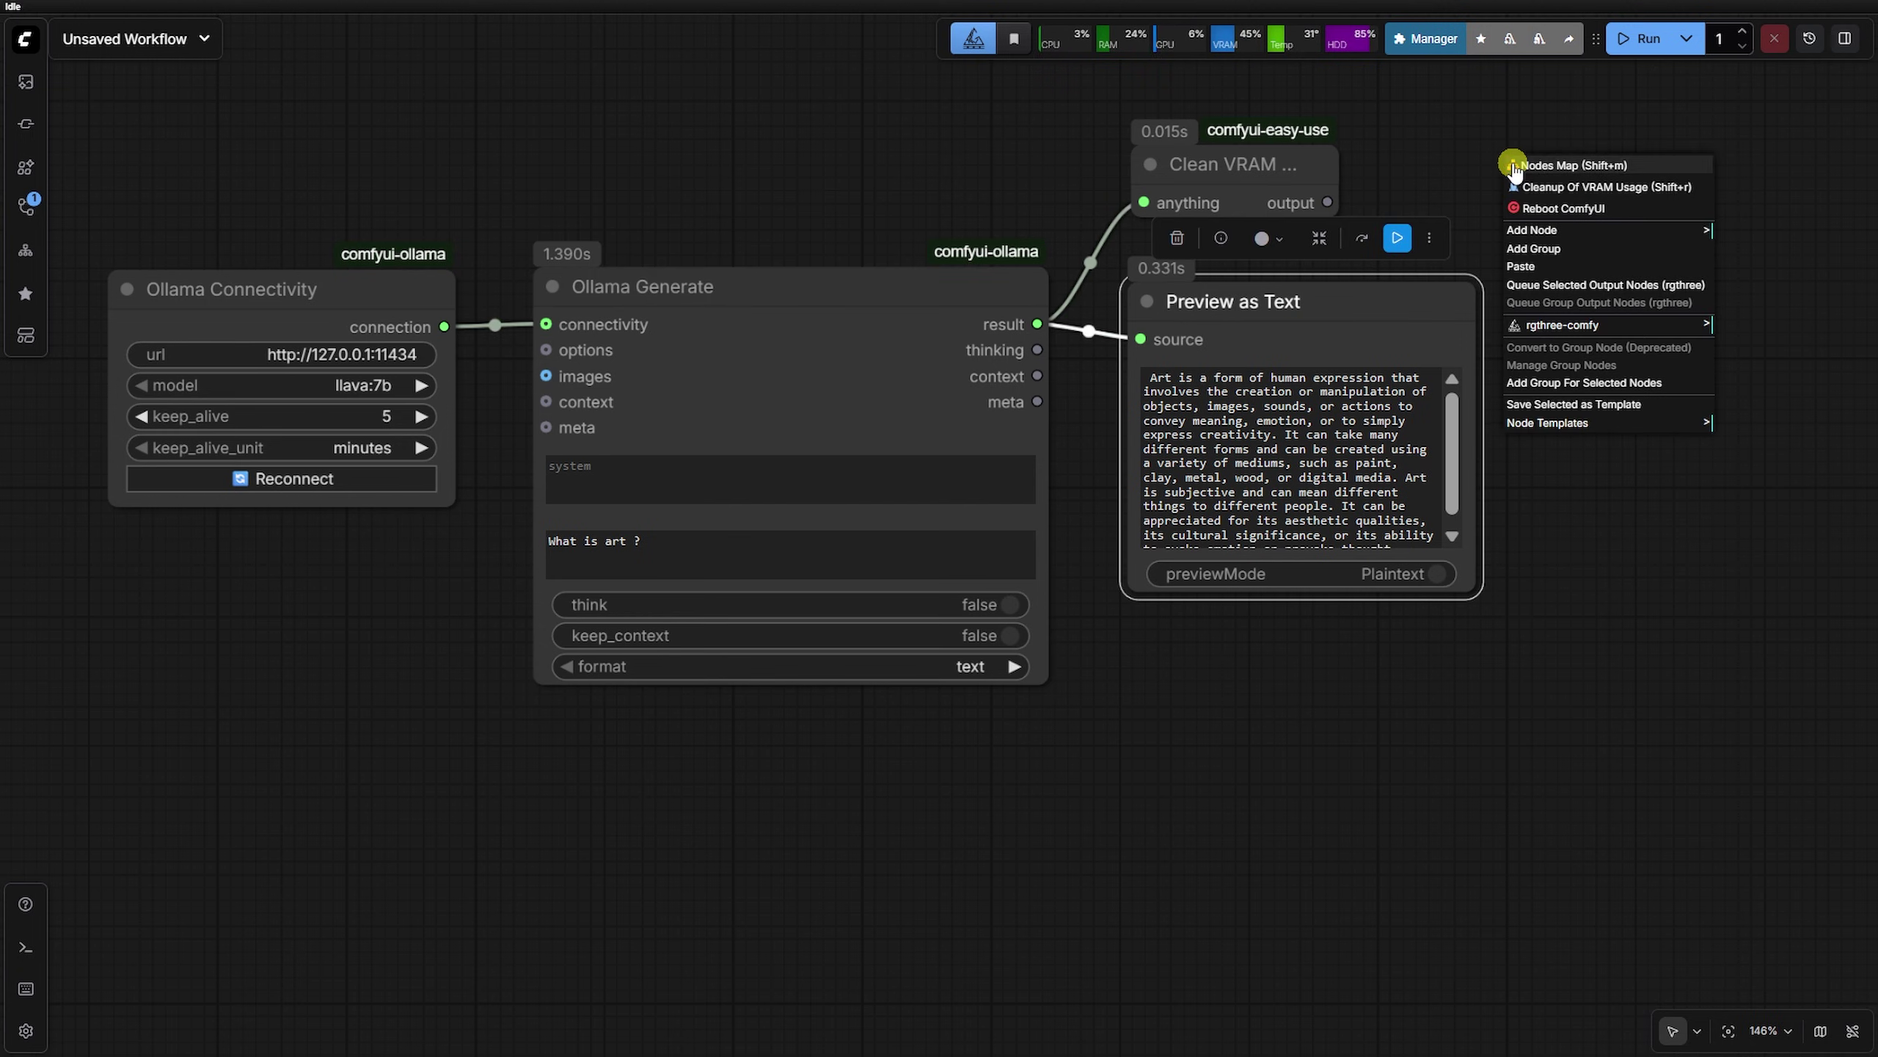
left_click(1547, 189)
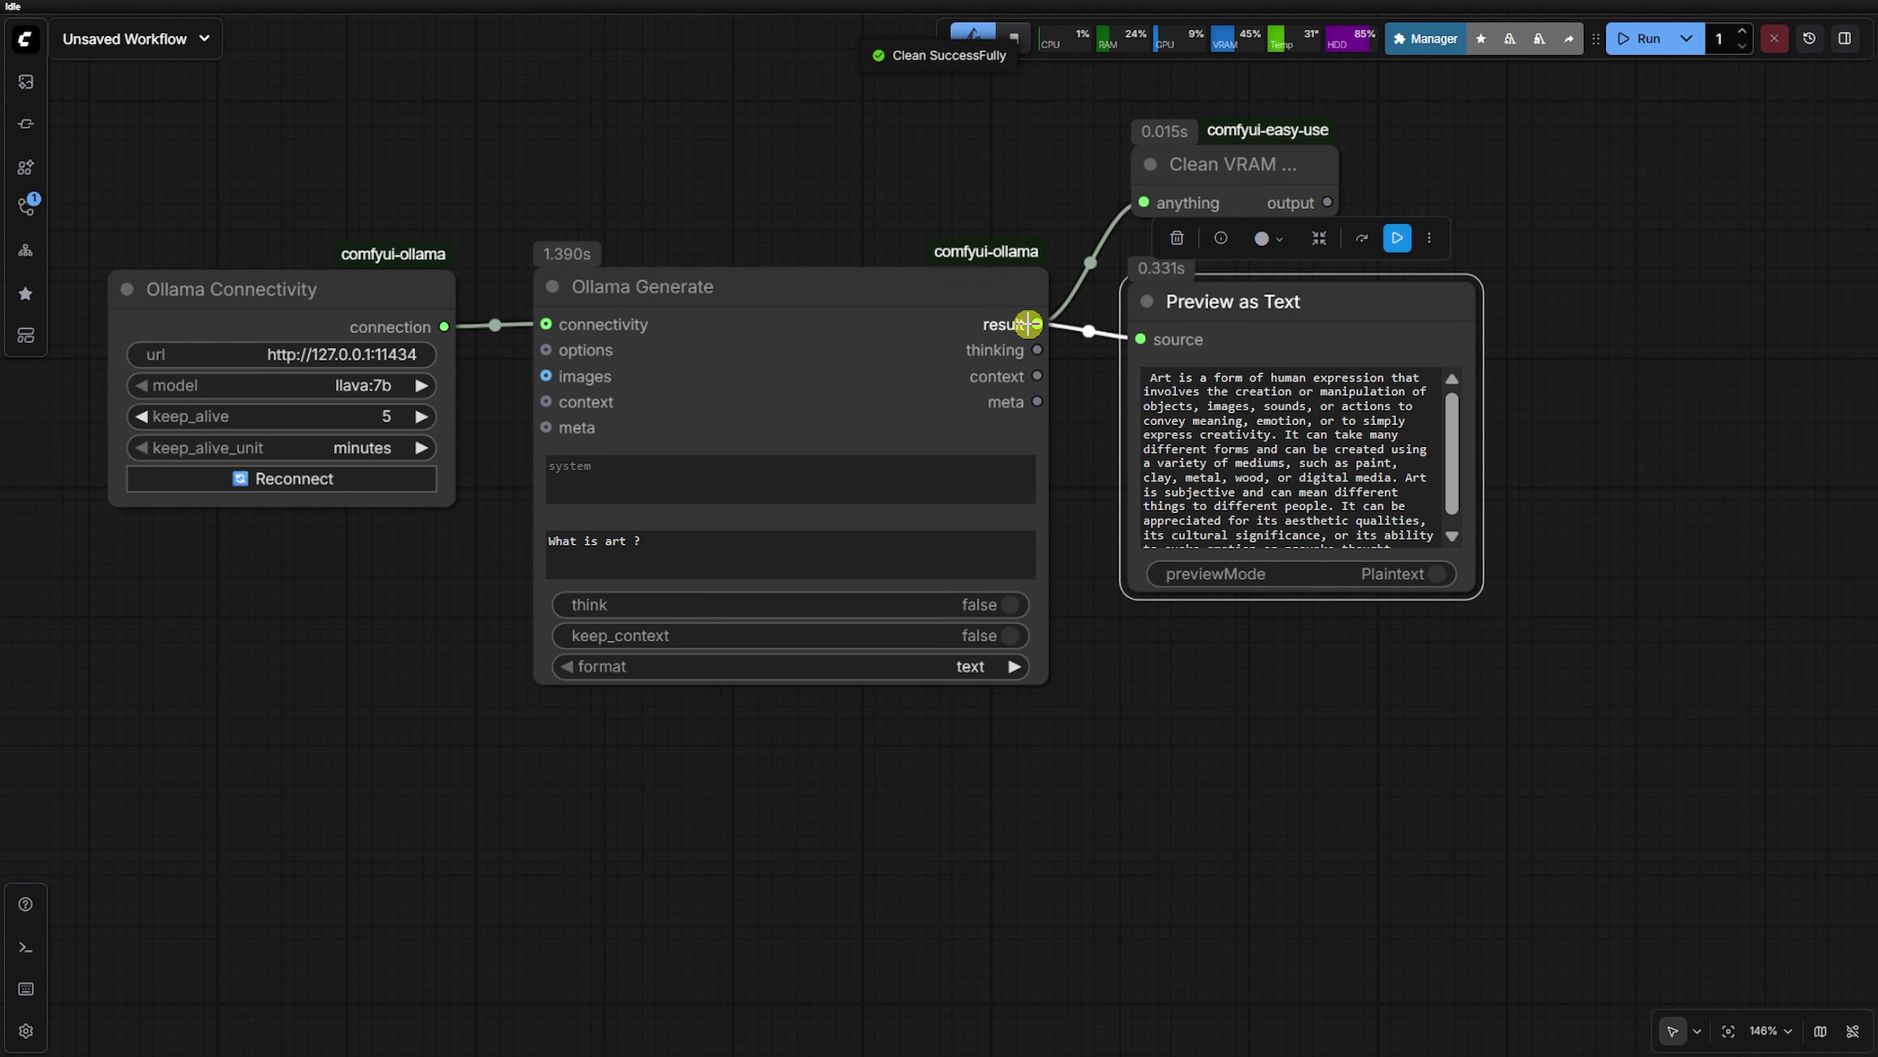
Set keep_alive to 0 in the Ollama Connectivity node and run the workflow
left_click(369, 416)
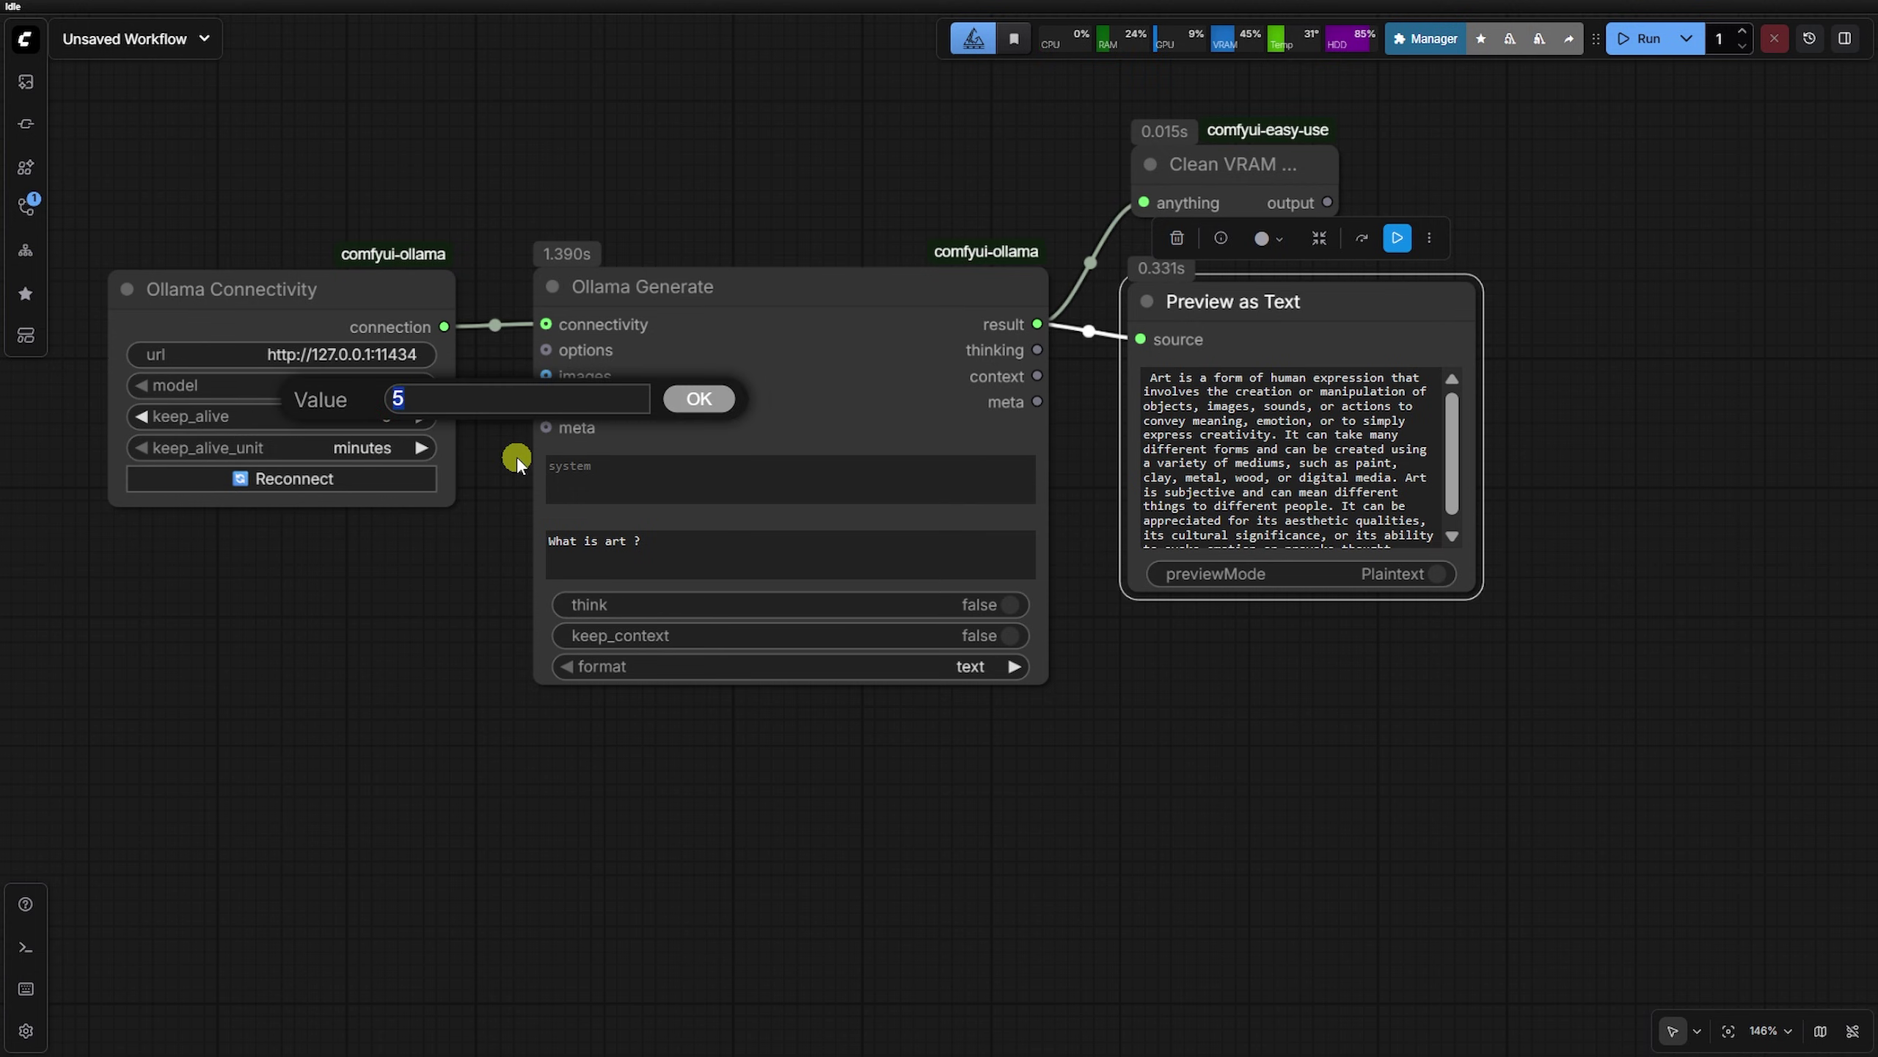
type("0")
key("Return")
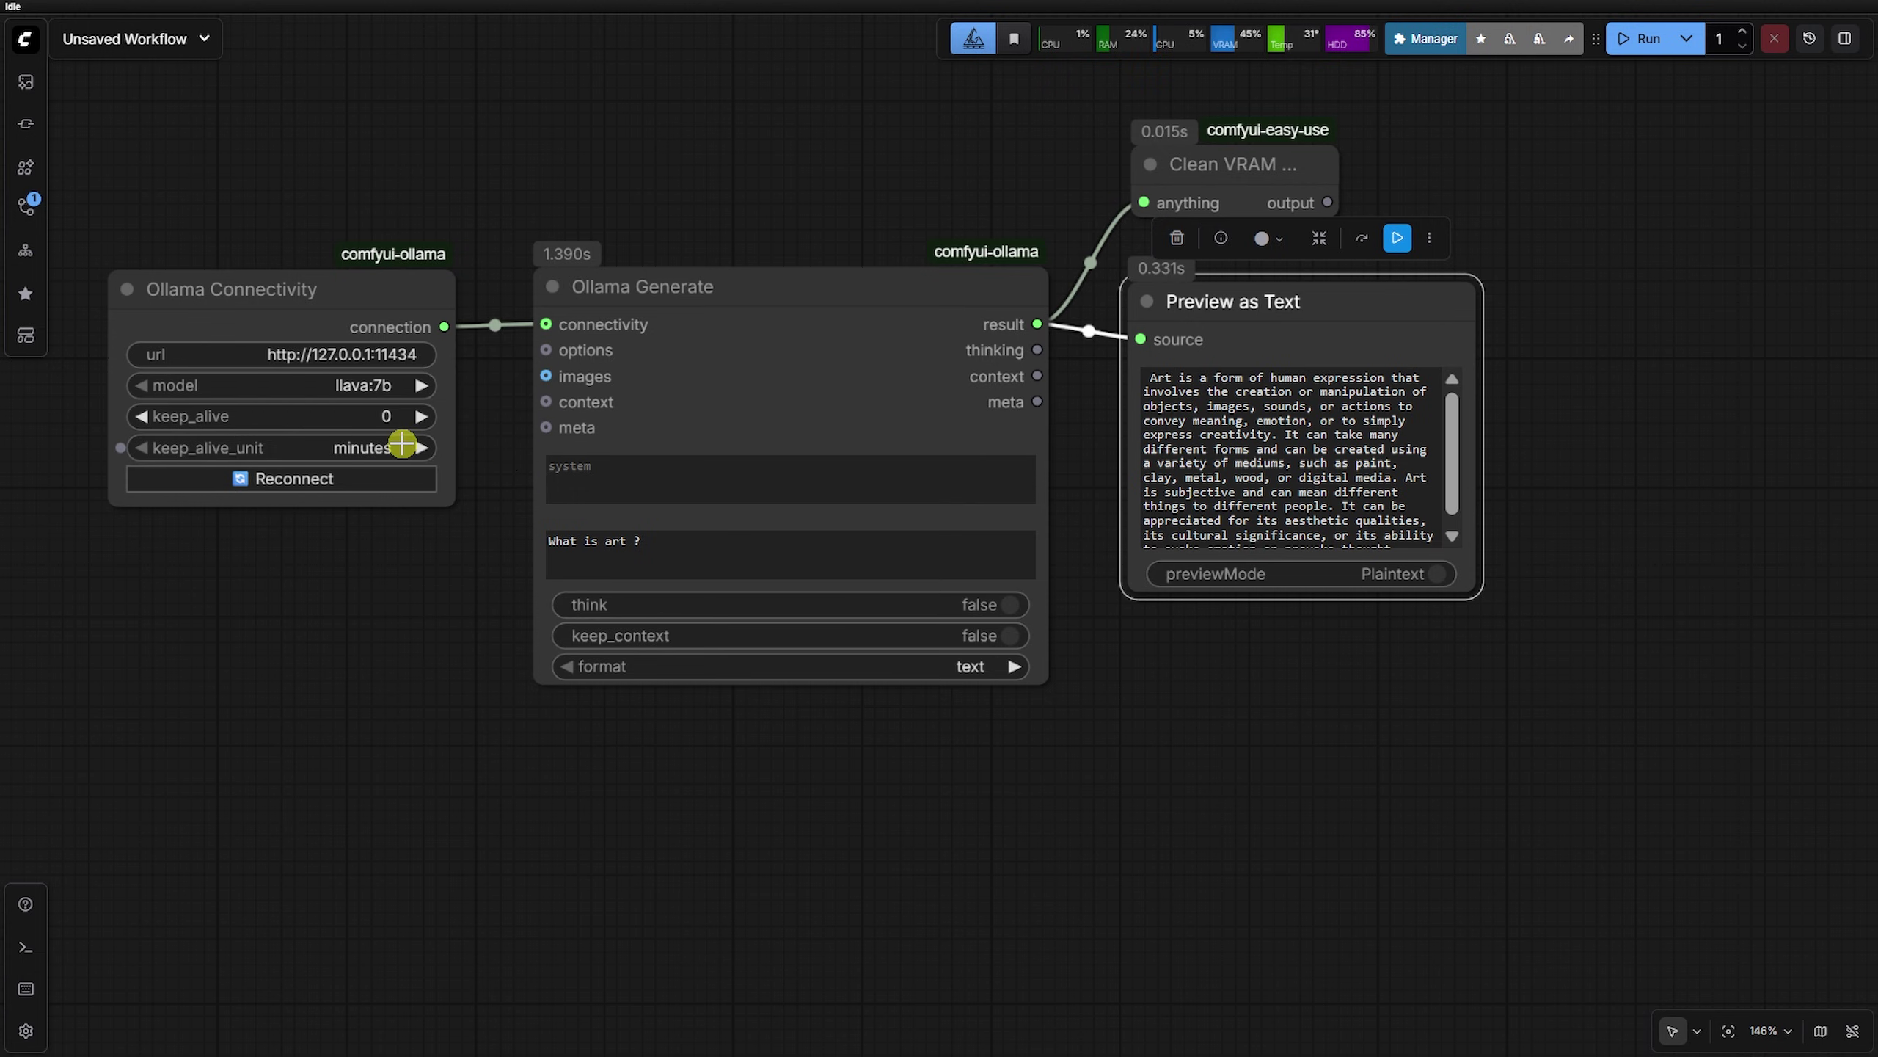
left_click(1657, 45)
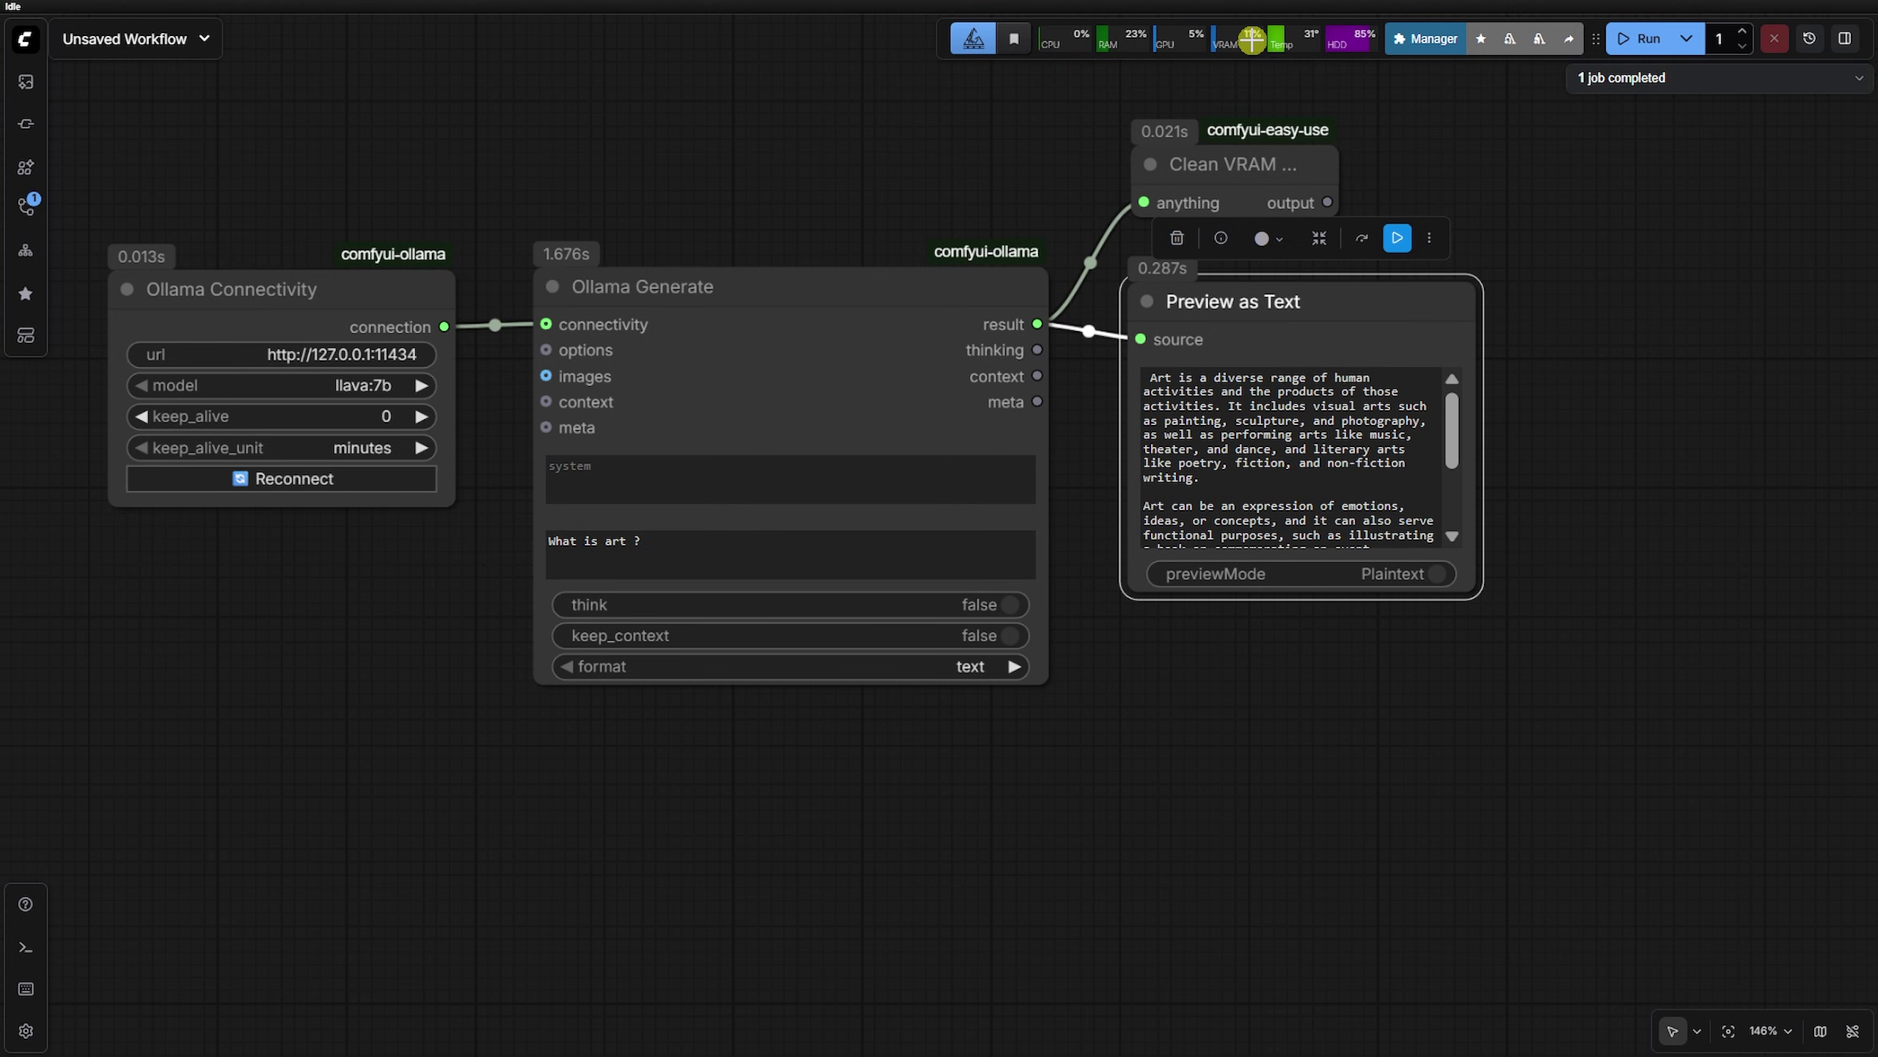
Set the Ollama Connectivity model to ministral-3:8b and run the workflow
left_click(399, 384)
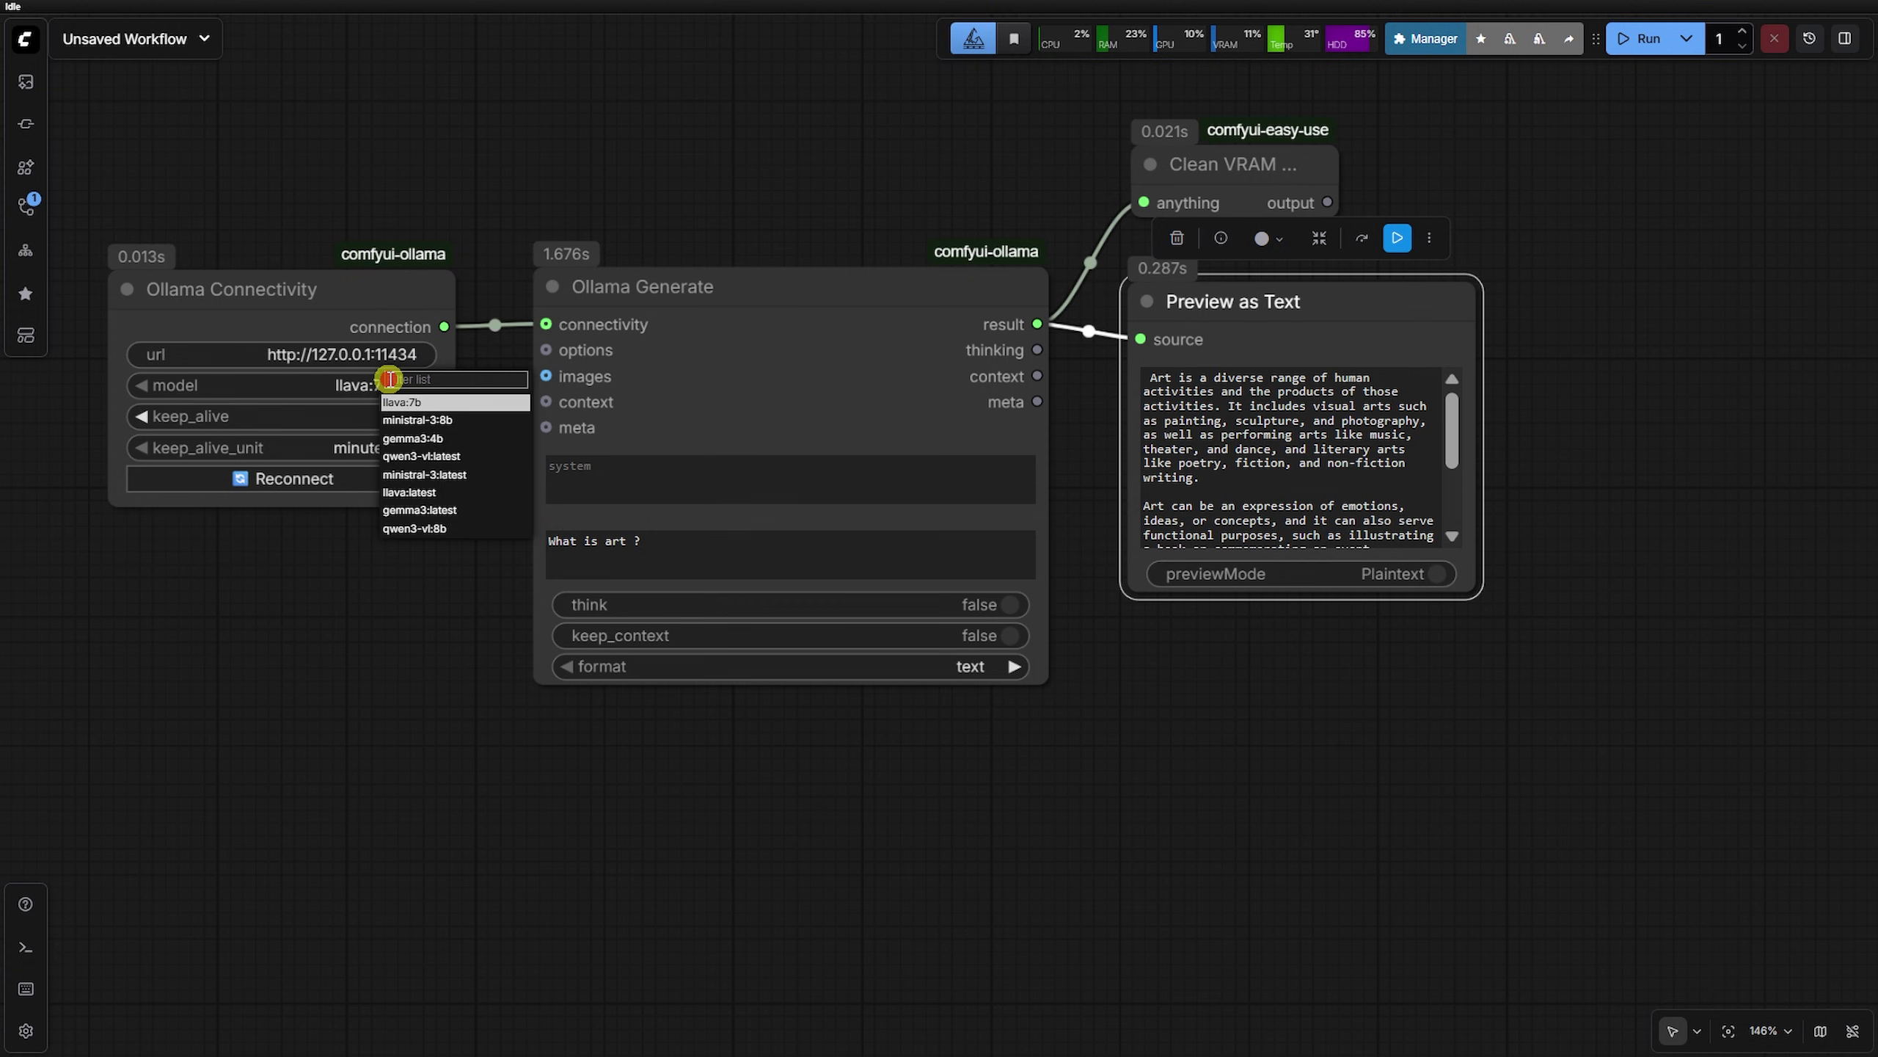
left_click(414, 416)
left_click(1625, 44)
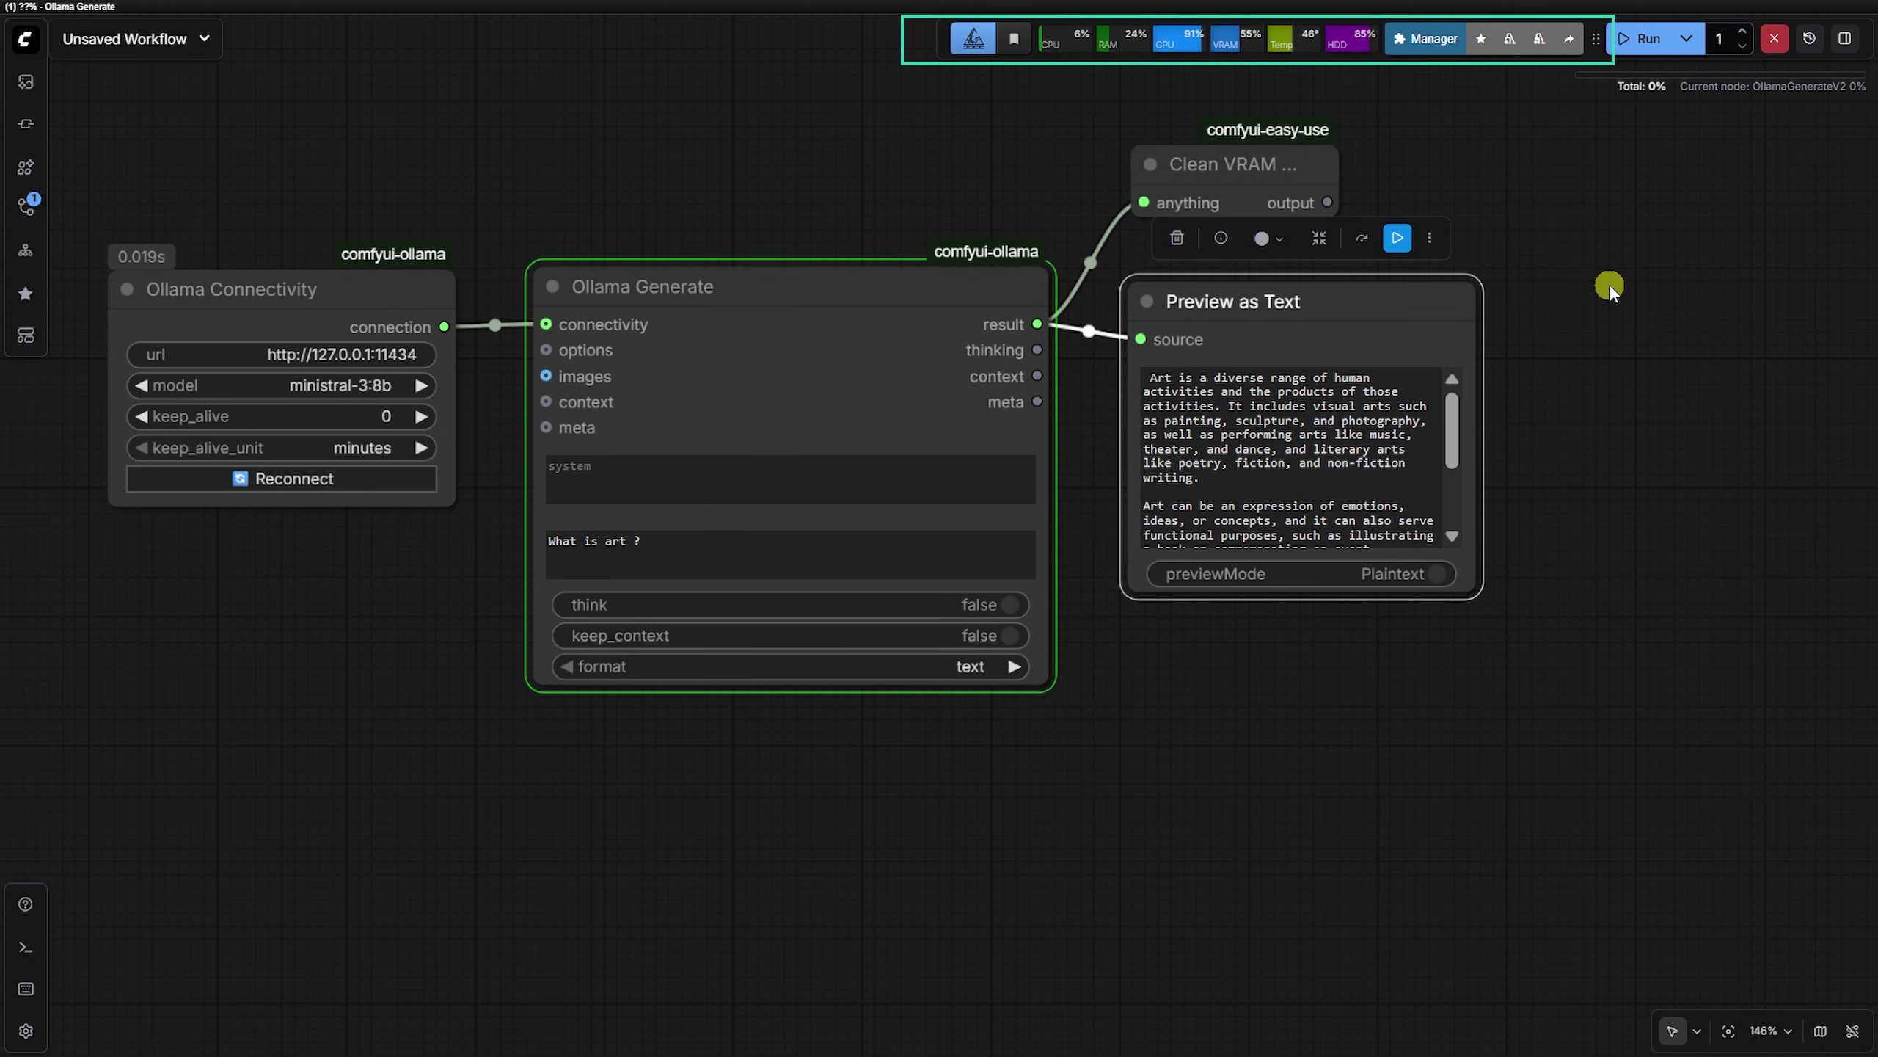
Delete the Clean VRAM Used node, then run the workflow with the Ollama model set to qwen3-vl:latest
left_click(1278, 159)
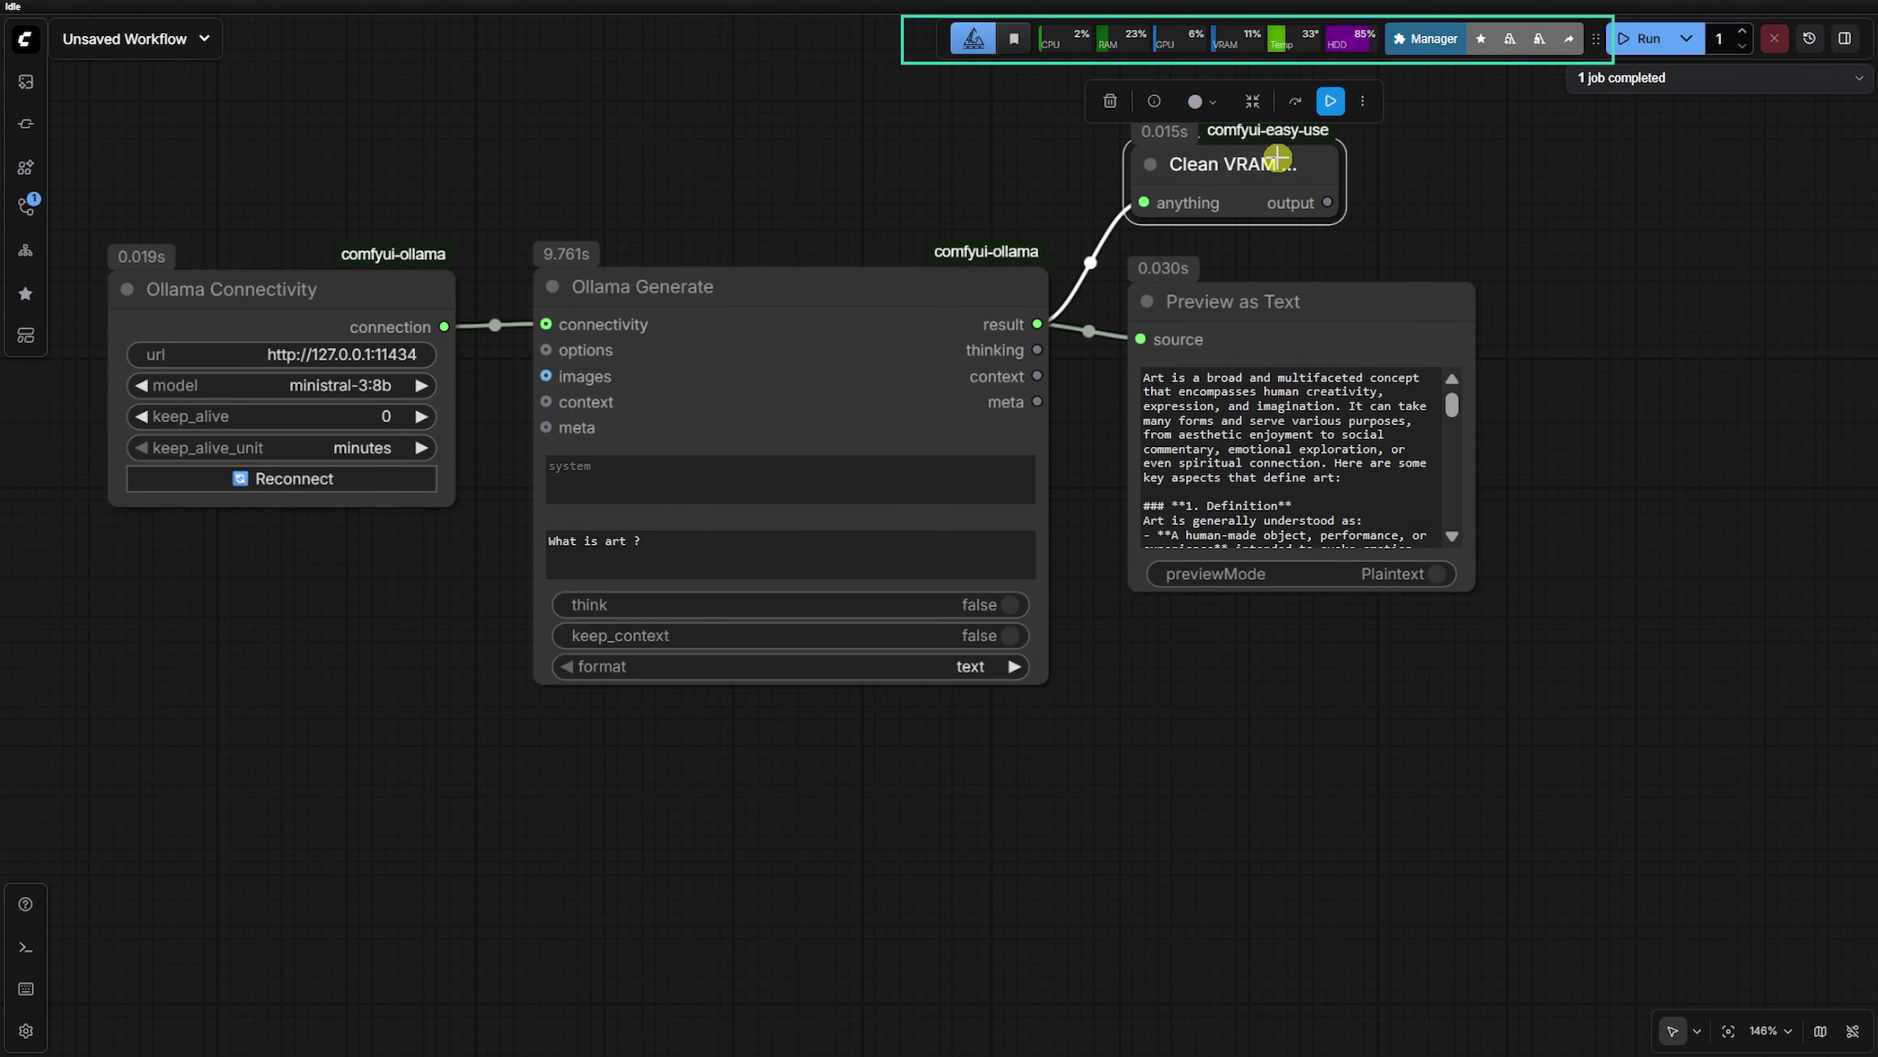
key("Delete")
left_click(377, 385)
left_click(416, 459)
left_click(1641, 38)
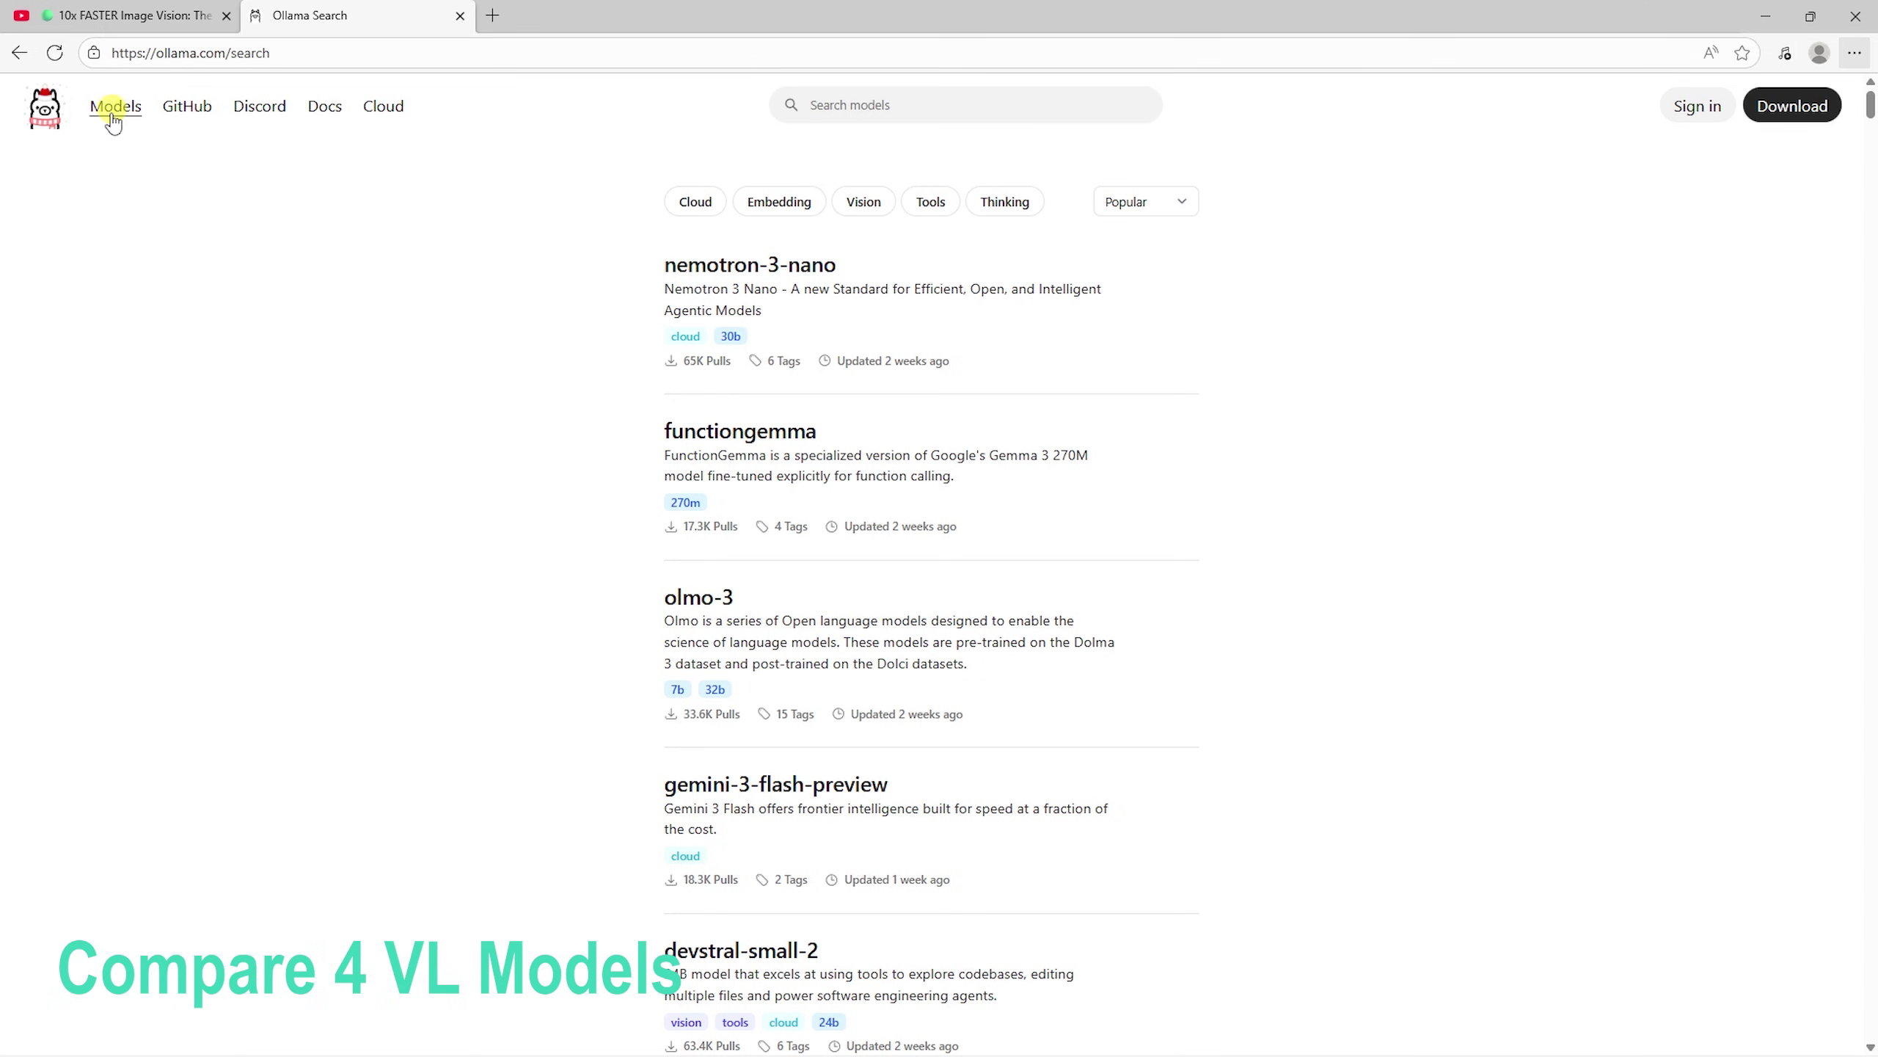
Filter the Ollama website's model library to vision models and choose a sort order for the list
left_click(857, 211)
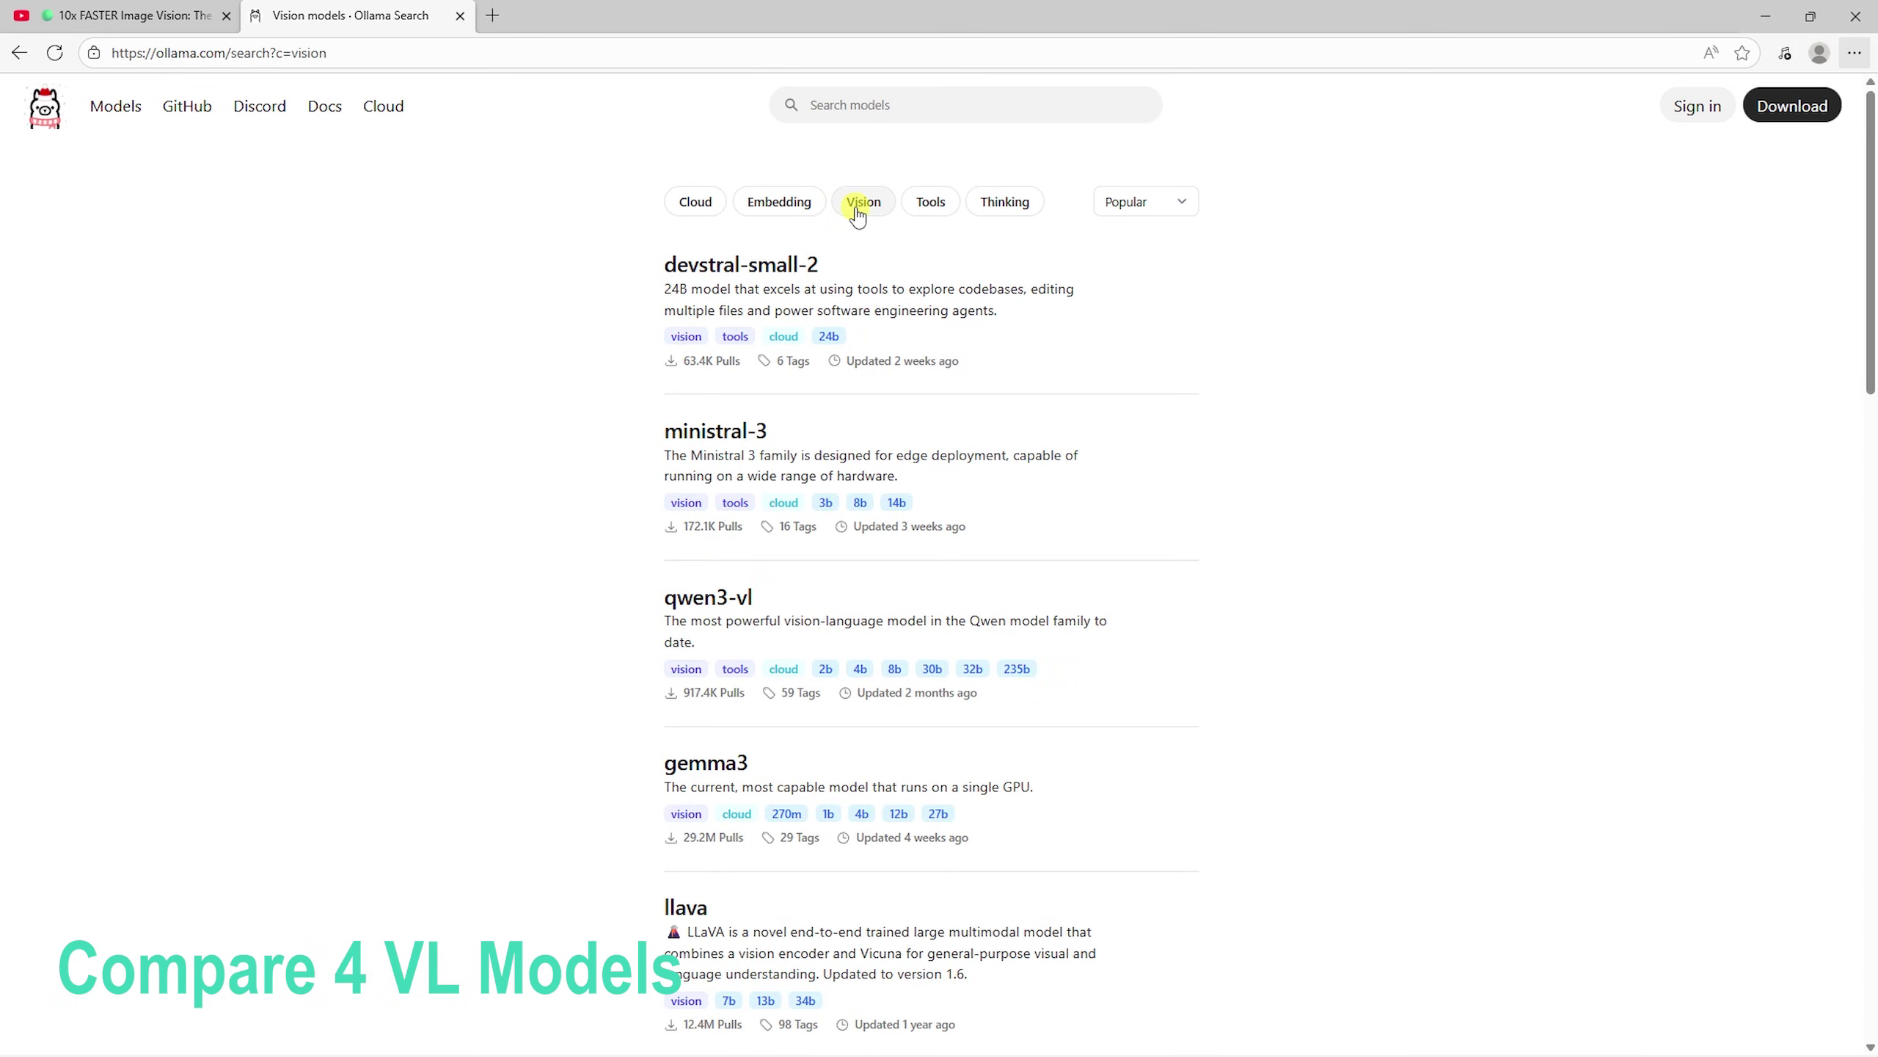
left_click(1161, 201)
left_click(1151, 235)
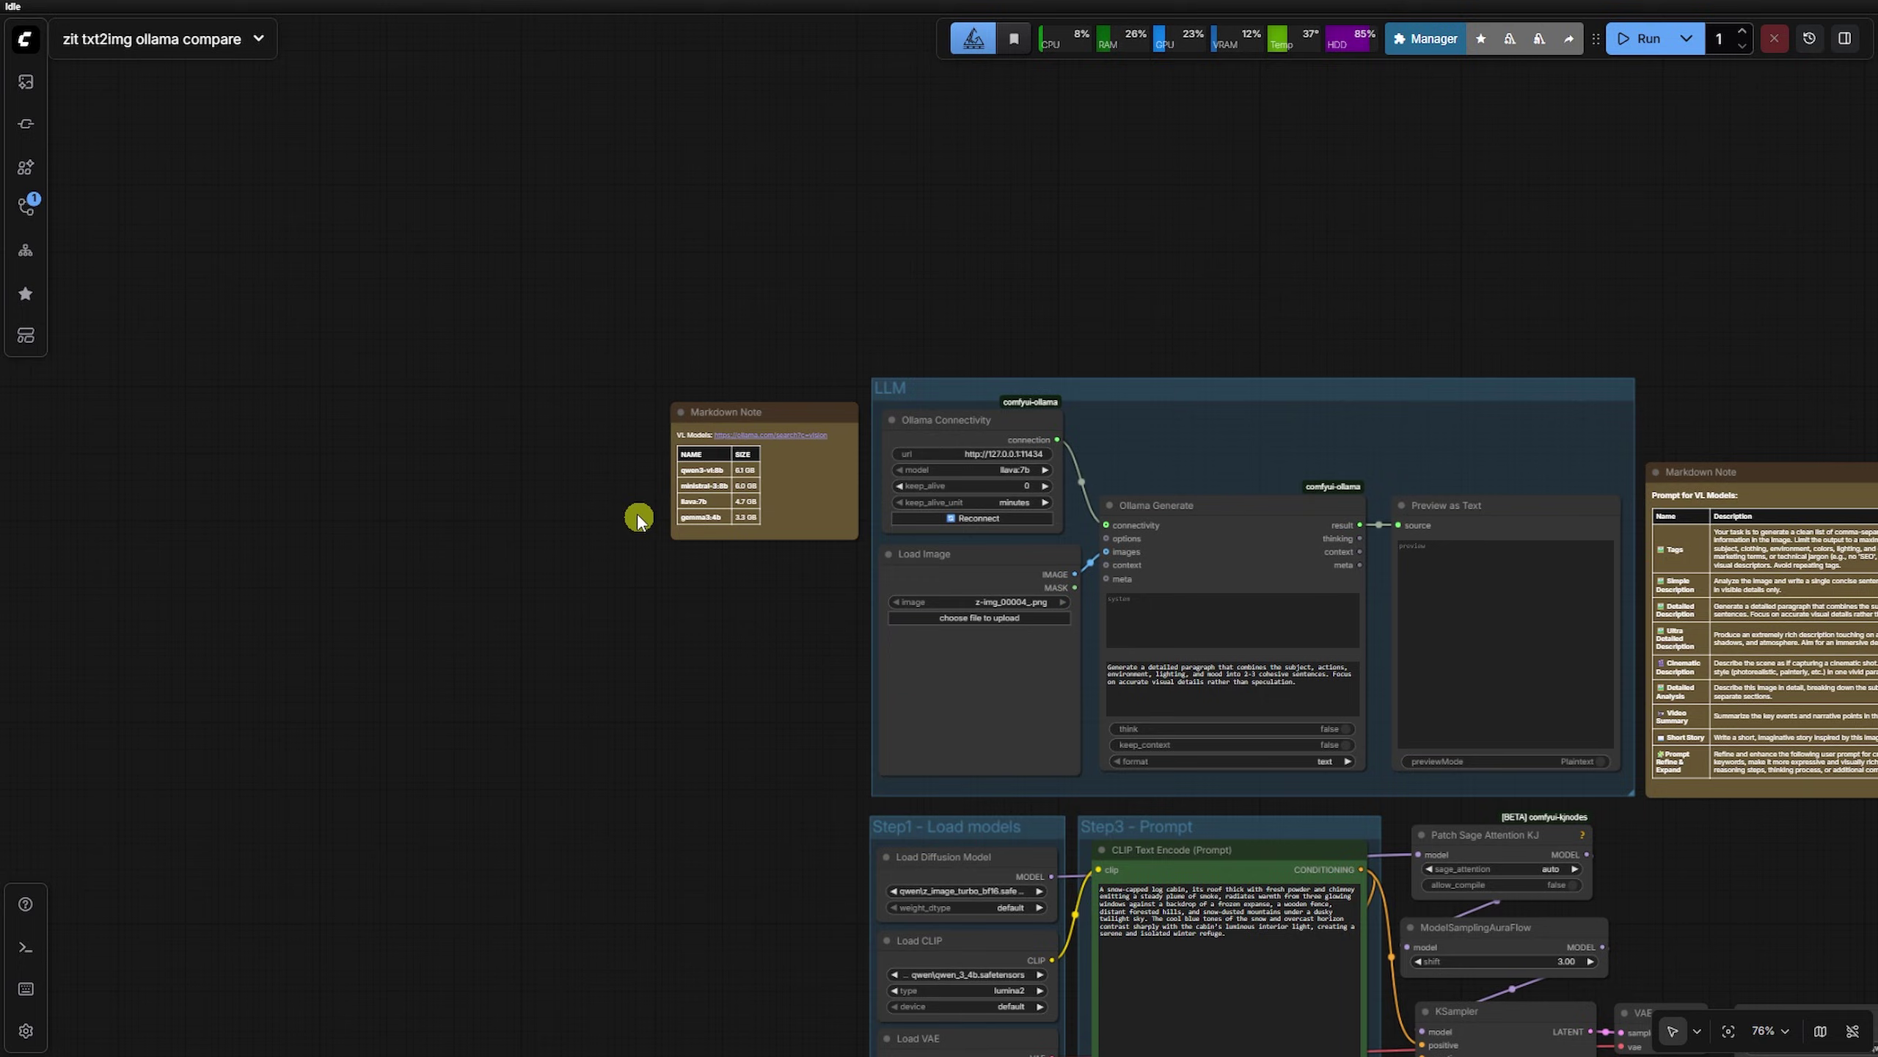
Examine the compare workflow's VL model size note, its model-loading and prompt groups, and the KSampler settings
scroll(628, 476, "up", 10)
scroll(658, 472, "up", 4)
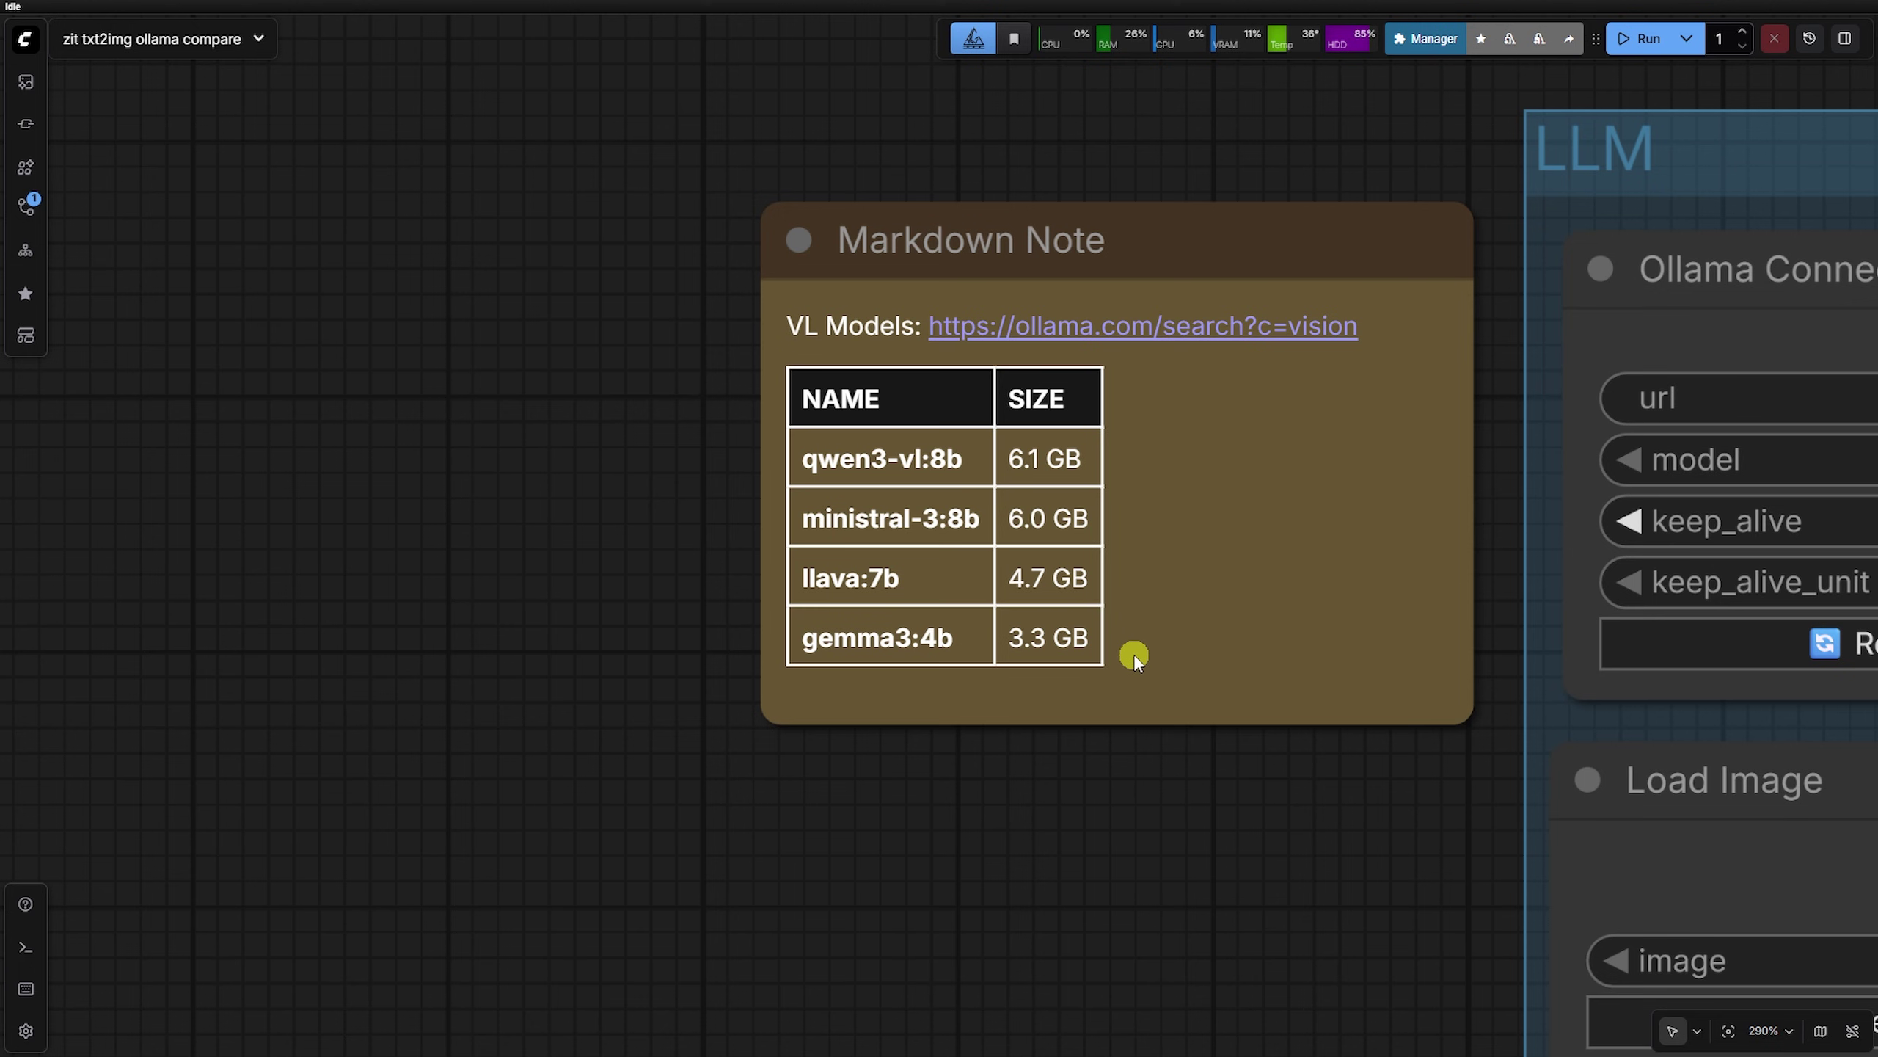
left_click_drag(1313, 826, 758, 595)
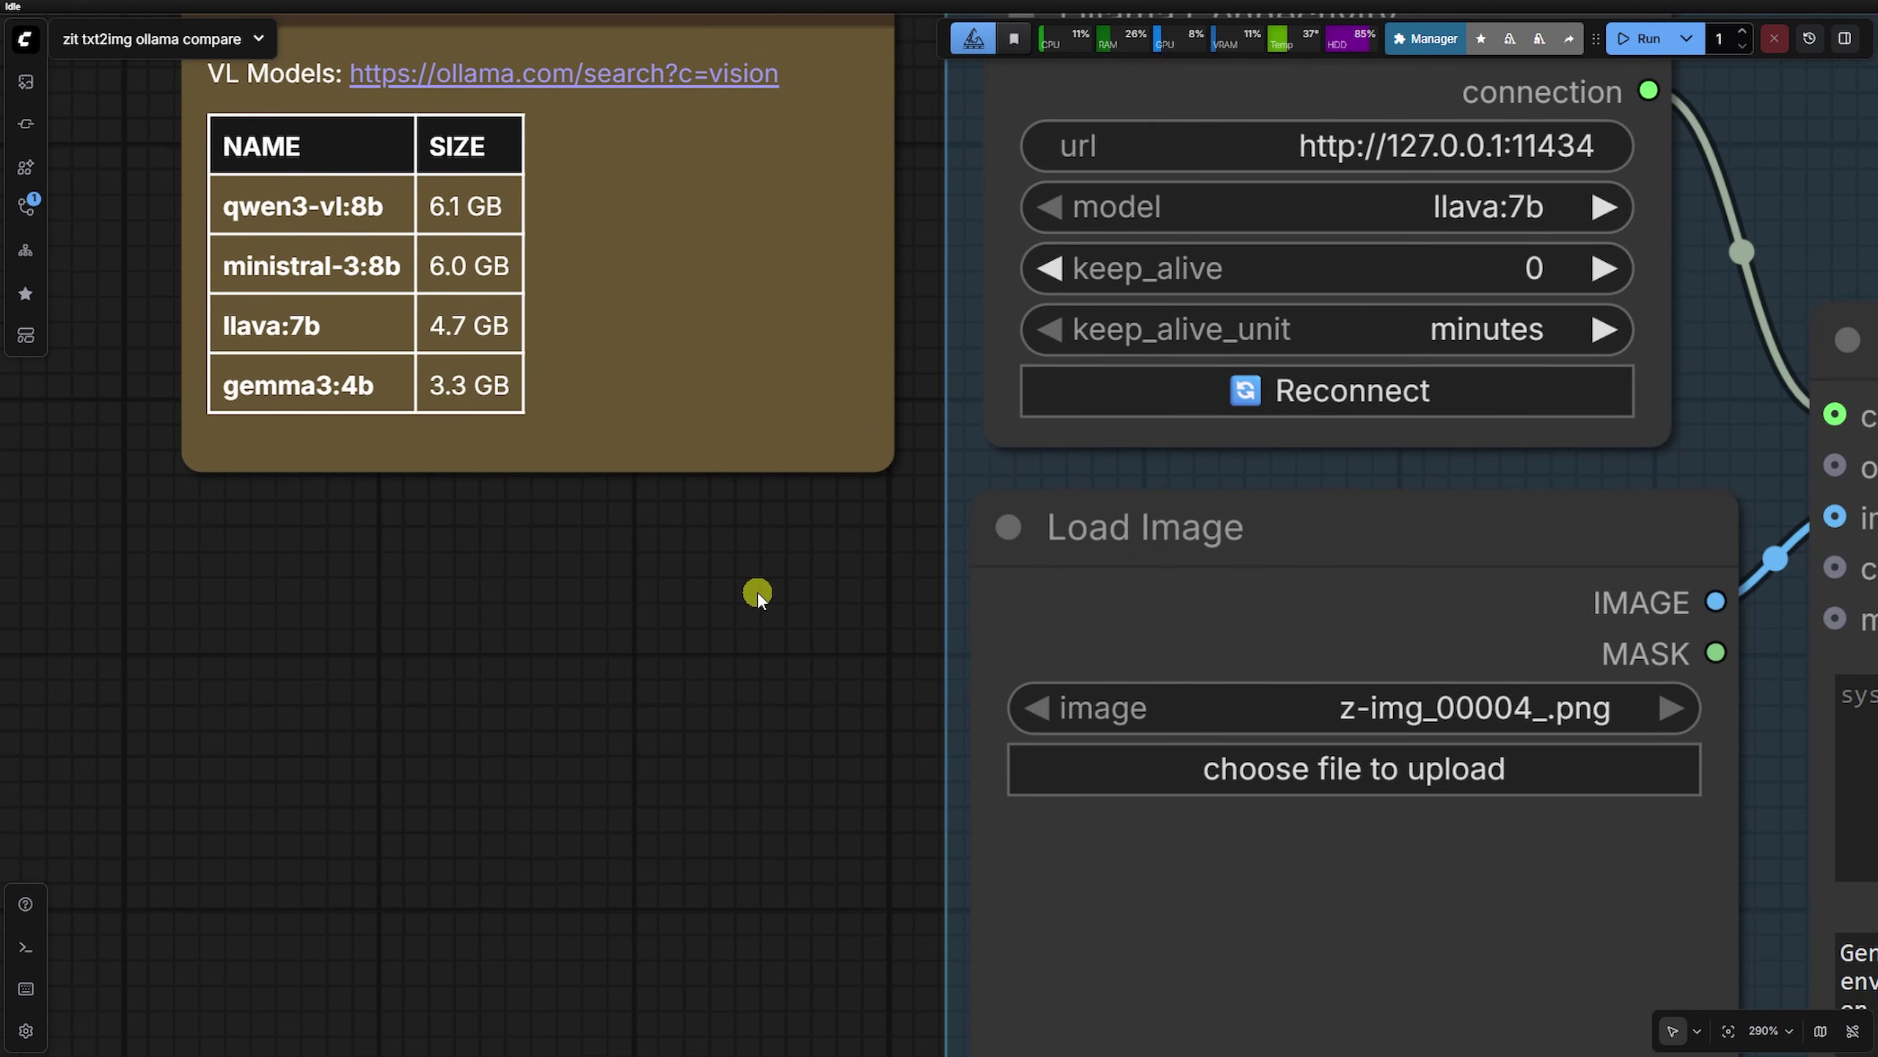
scroll(684, 560, "down", 10)
left_click_drag(629, 746, 350, 366)
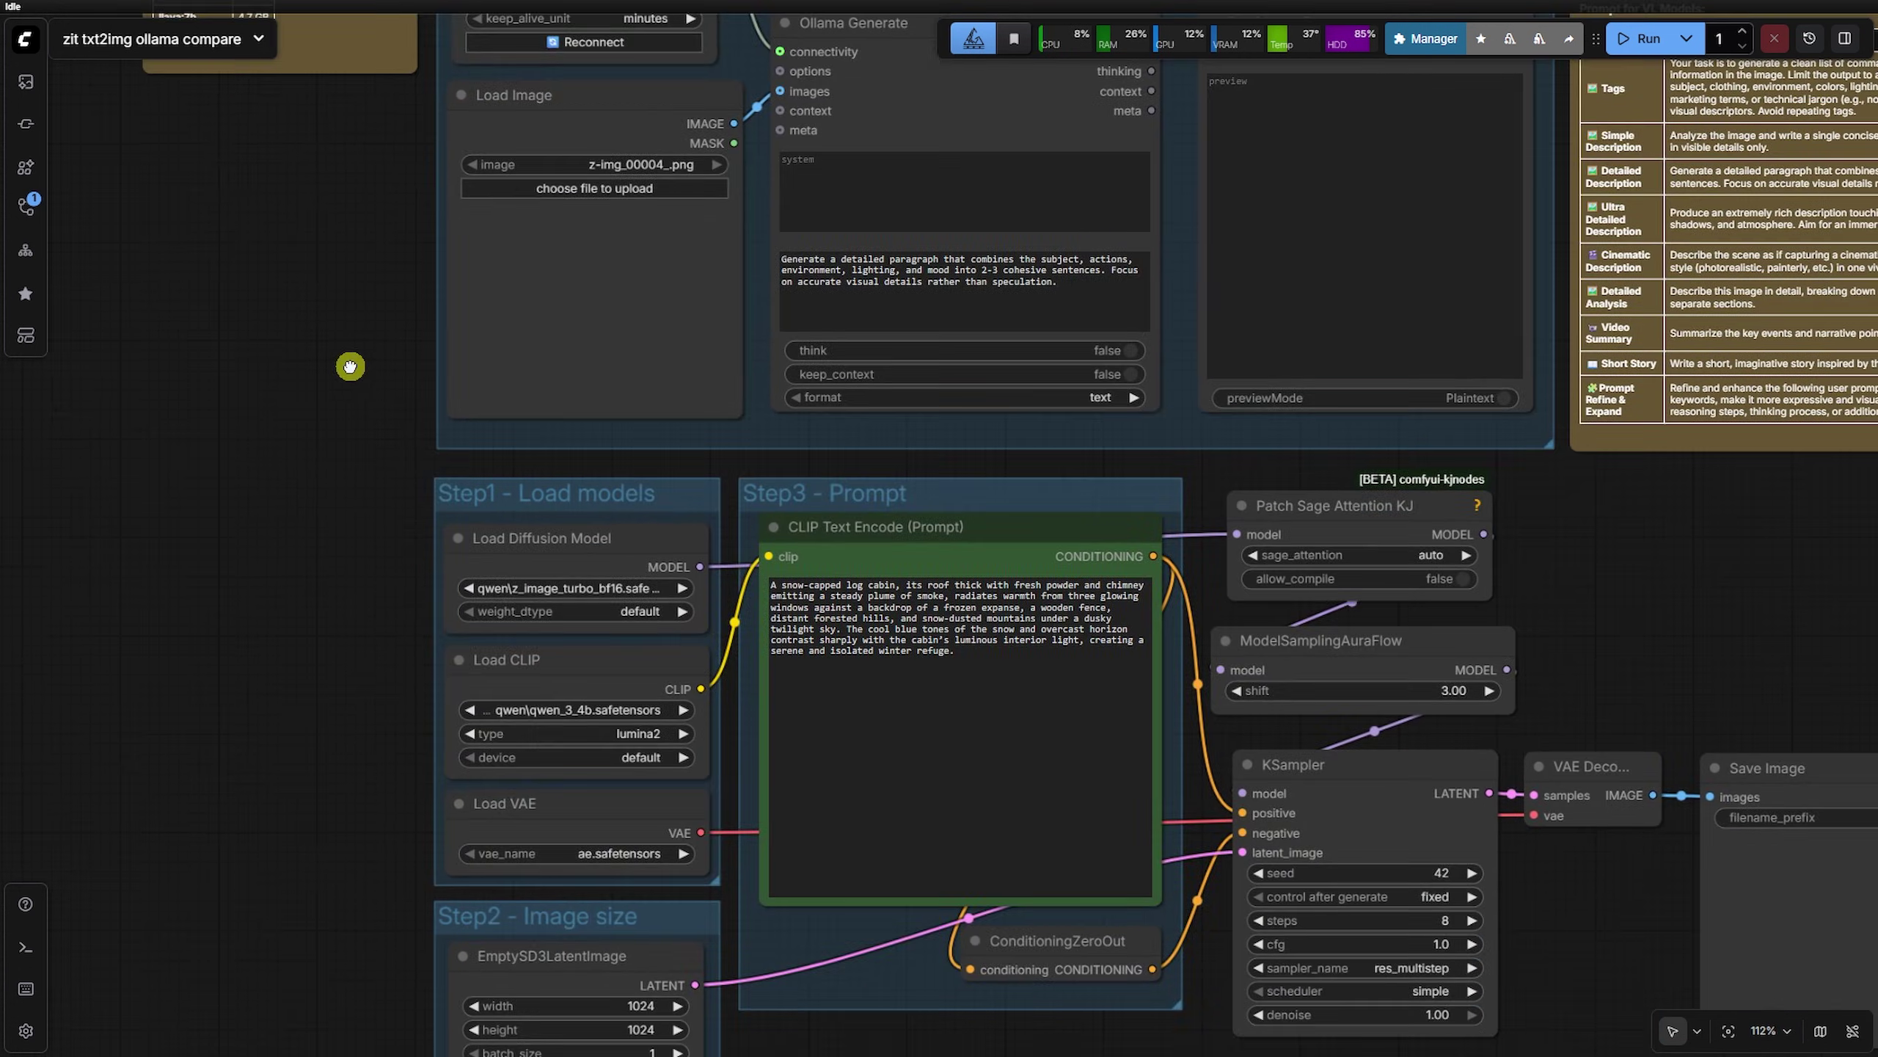
left_click(547, 499)
left_click_drag(1623, 594, 1497, 443)
scroll(1432, 775, "up", 8)
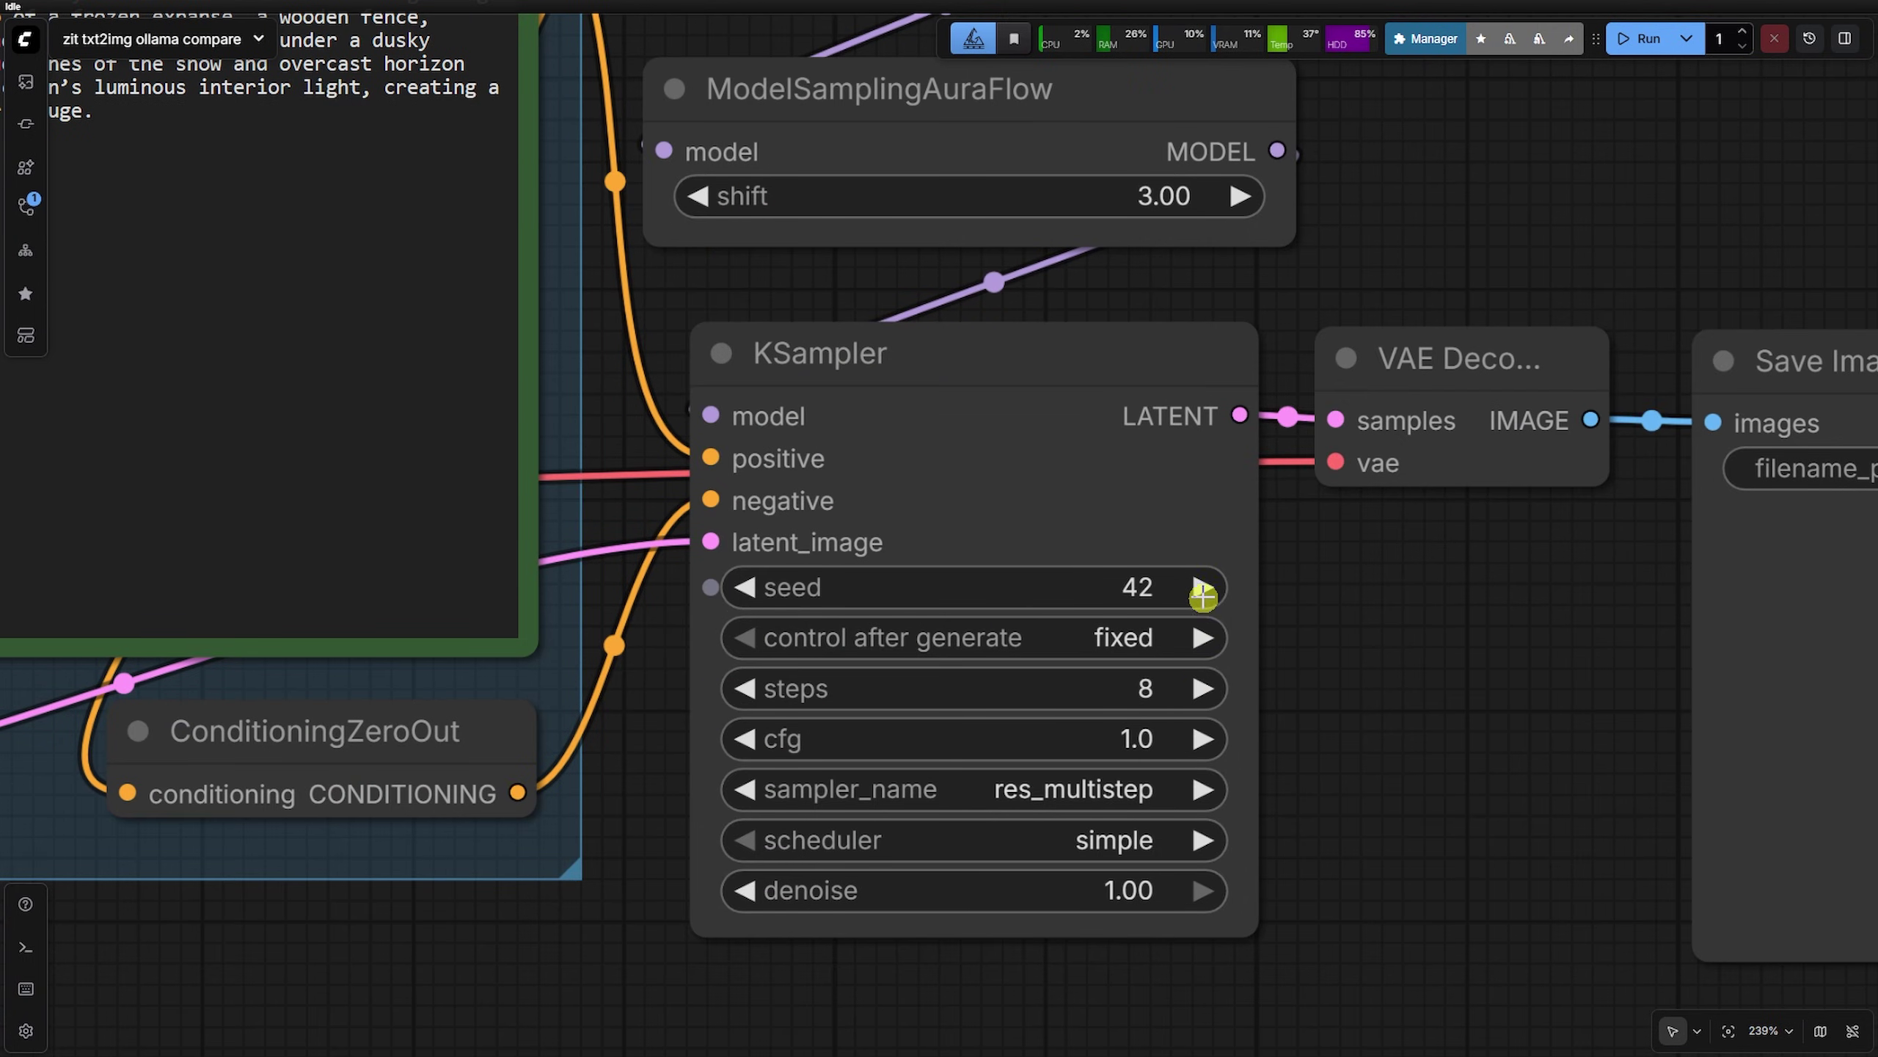
scroll(1368, 674, "down", 8)
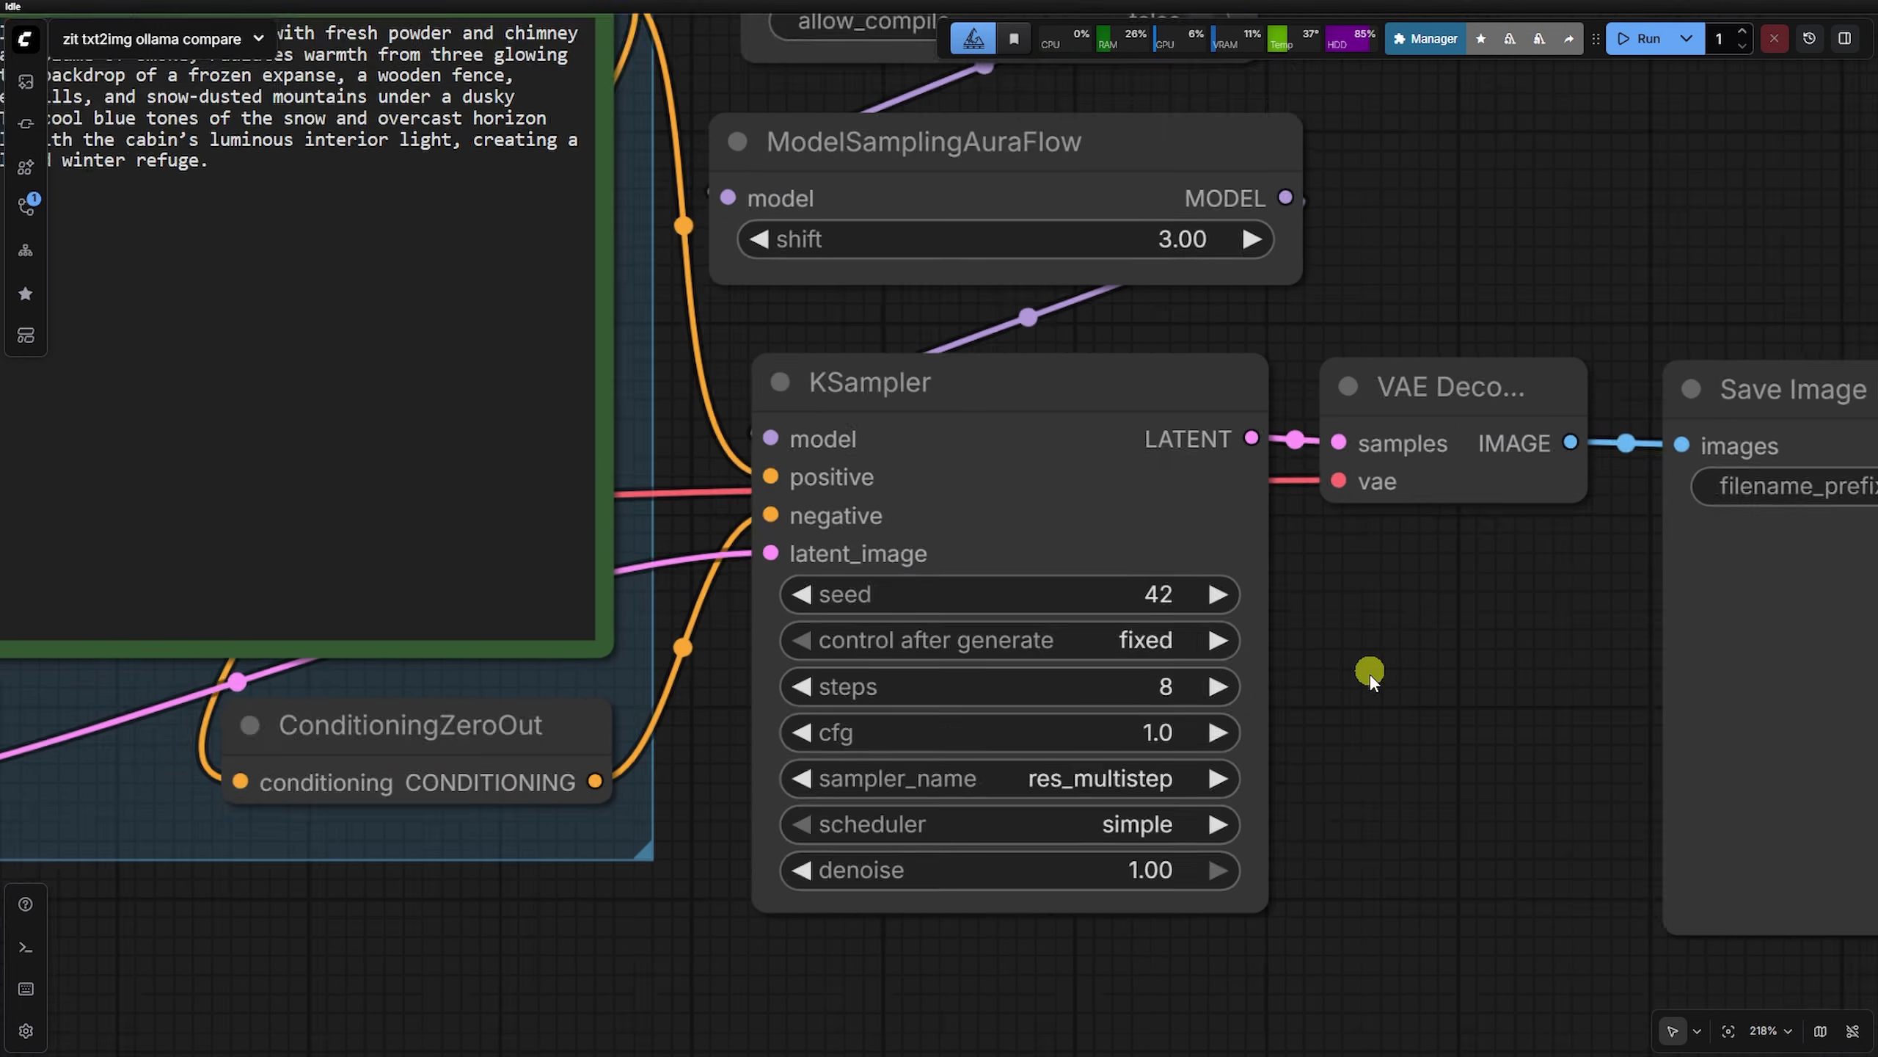
Copy the Detailed Description prompt from the VL prompts note into the prompt field of the Ollama Generate node
left_click_drag(1585, 369, 1035, 852)
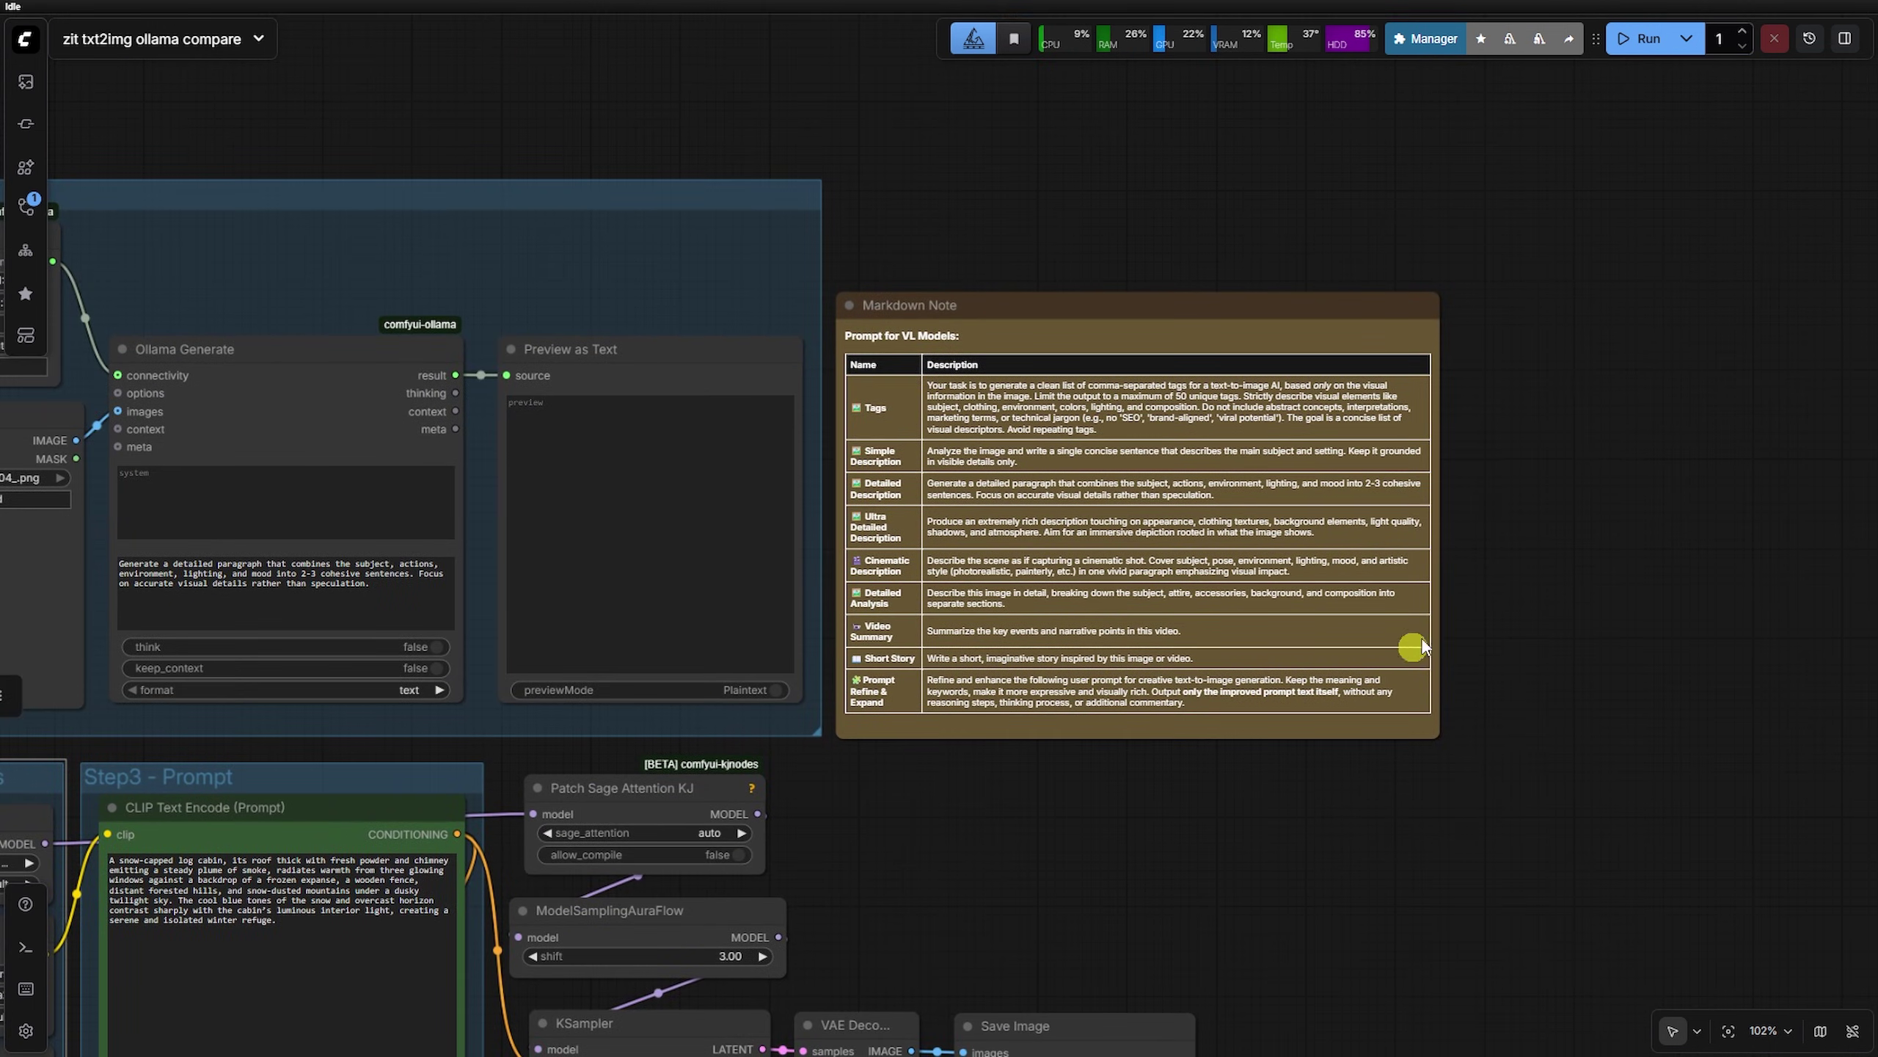
scroll(1518, 597, "up", 5)
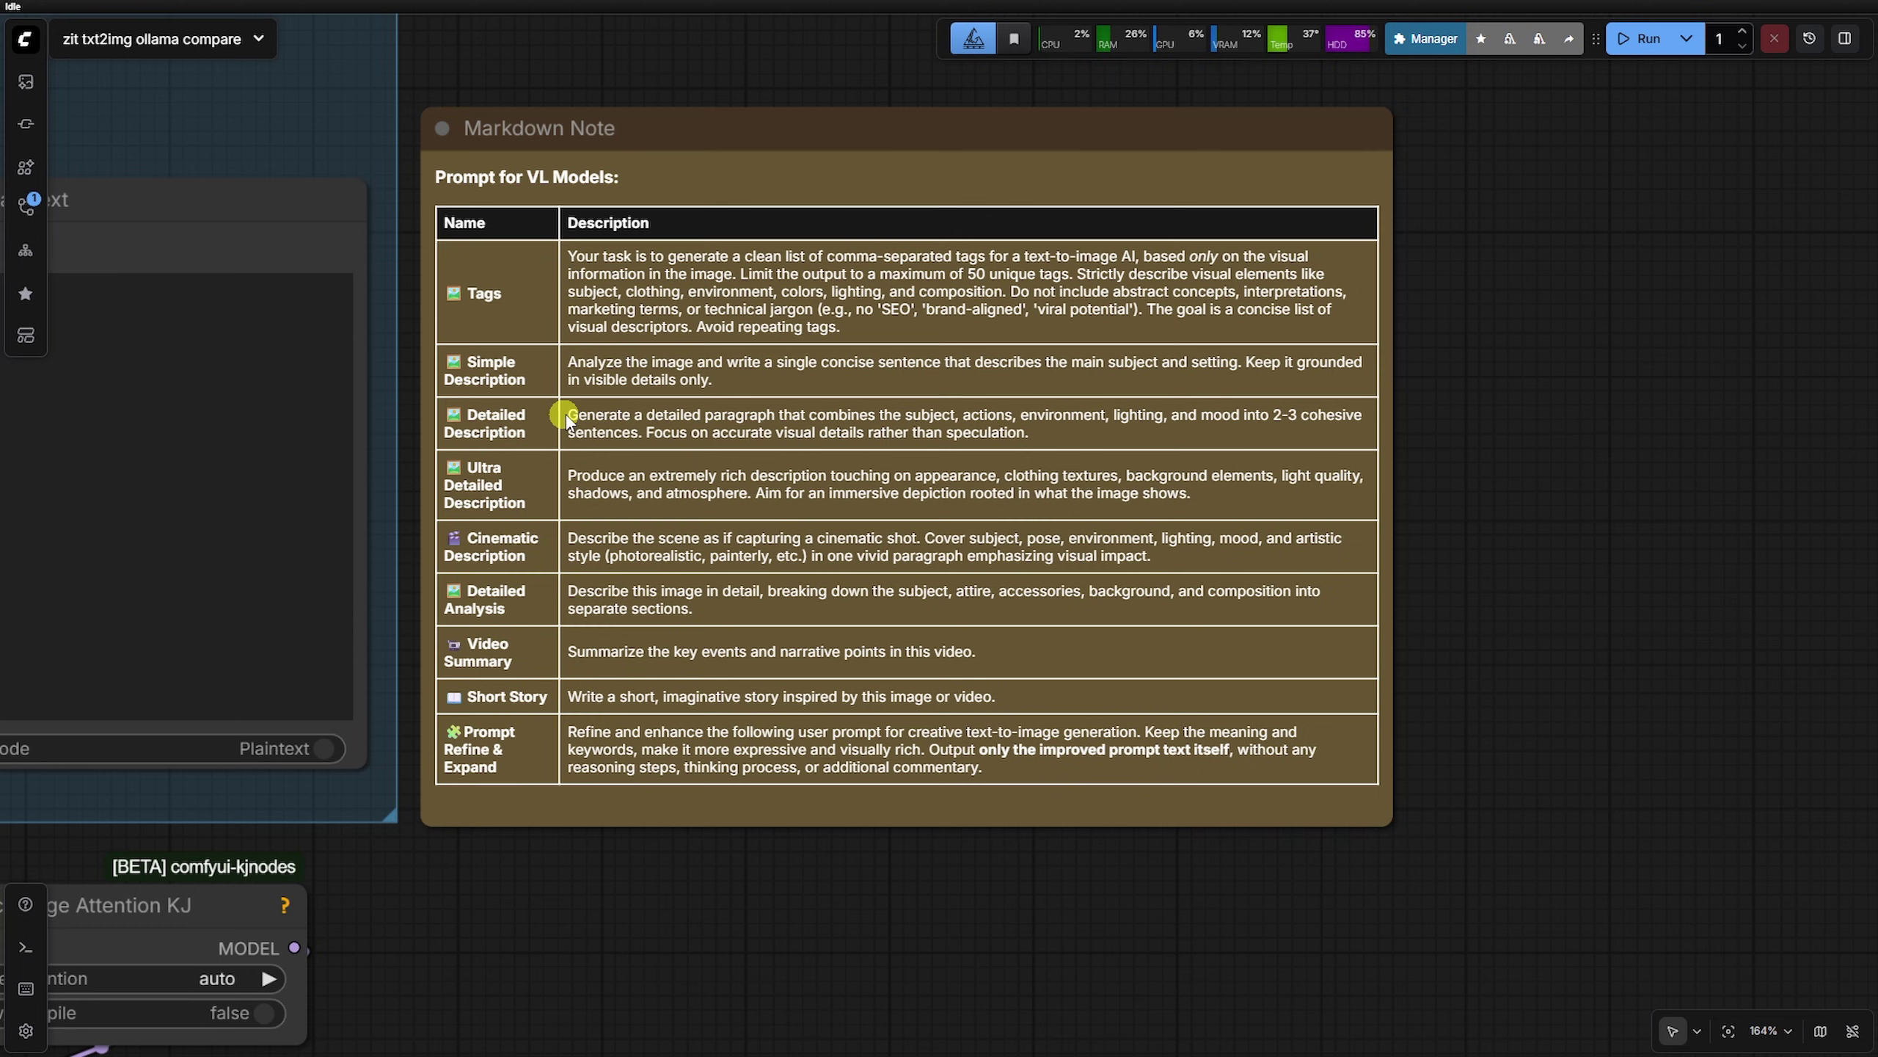
left_click_drag(566, 415, 1139, 447)
key("ctrl+c")
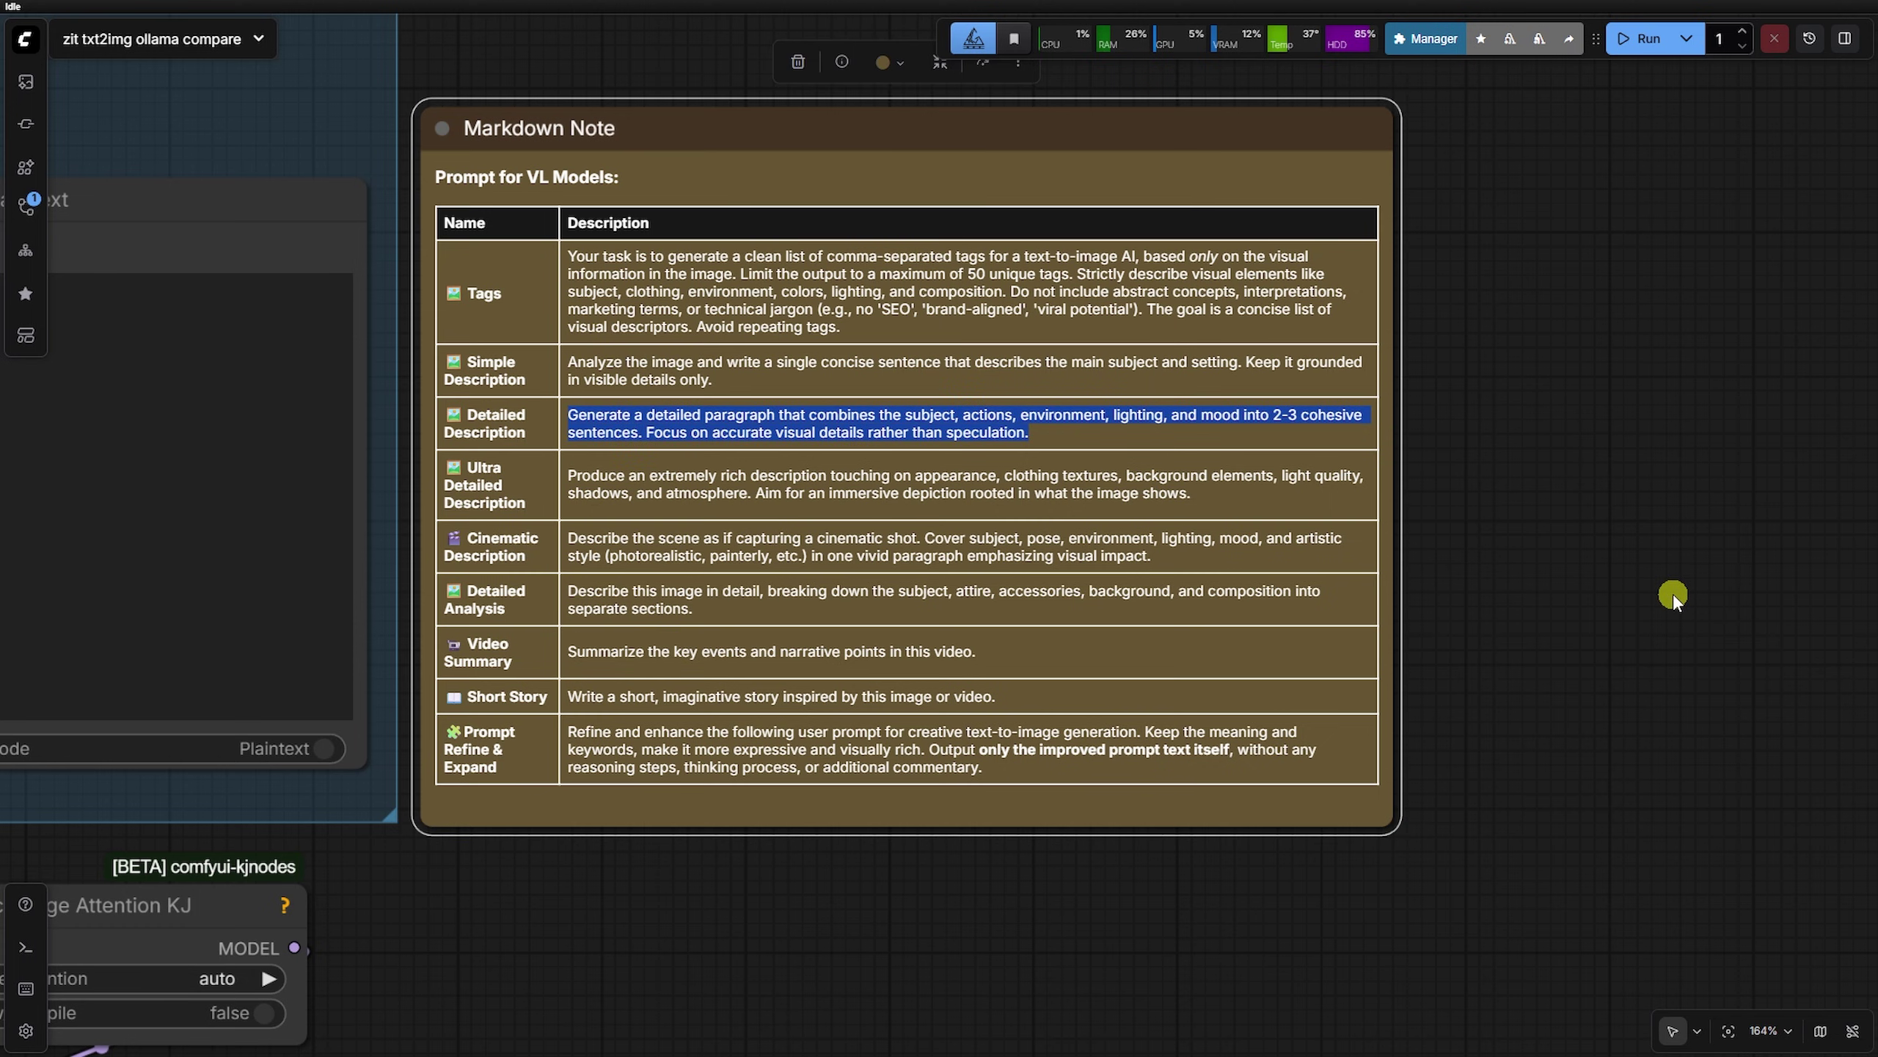
scroll(1673, 595, "down", 6)
left_click_drag(1155, 775, 1488, 783)
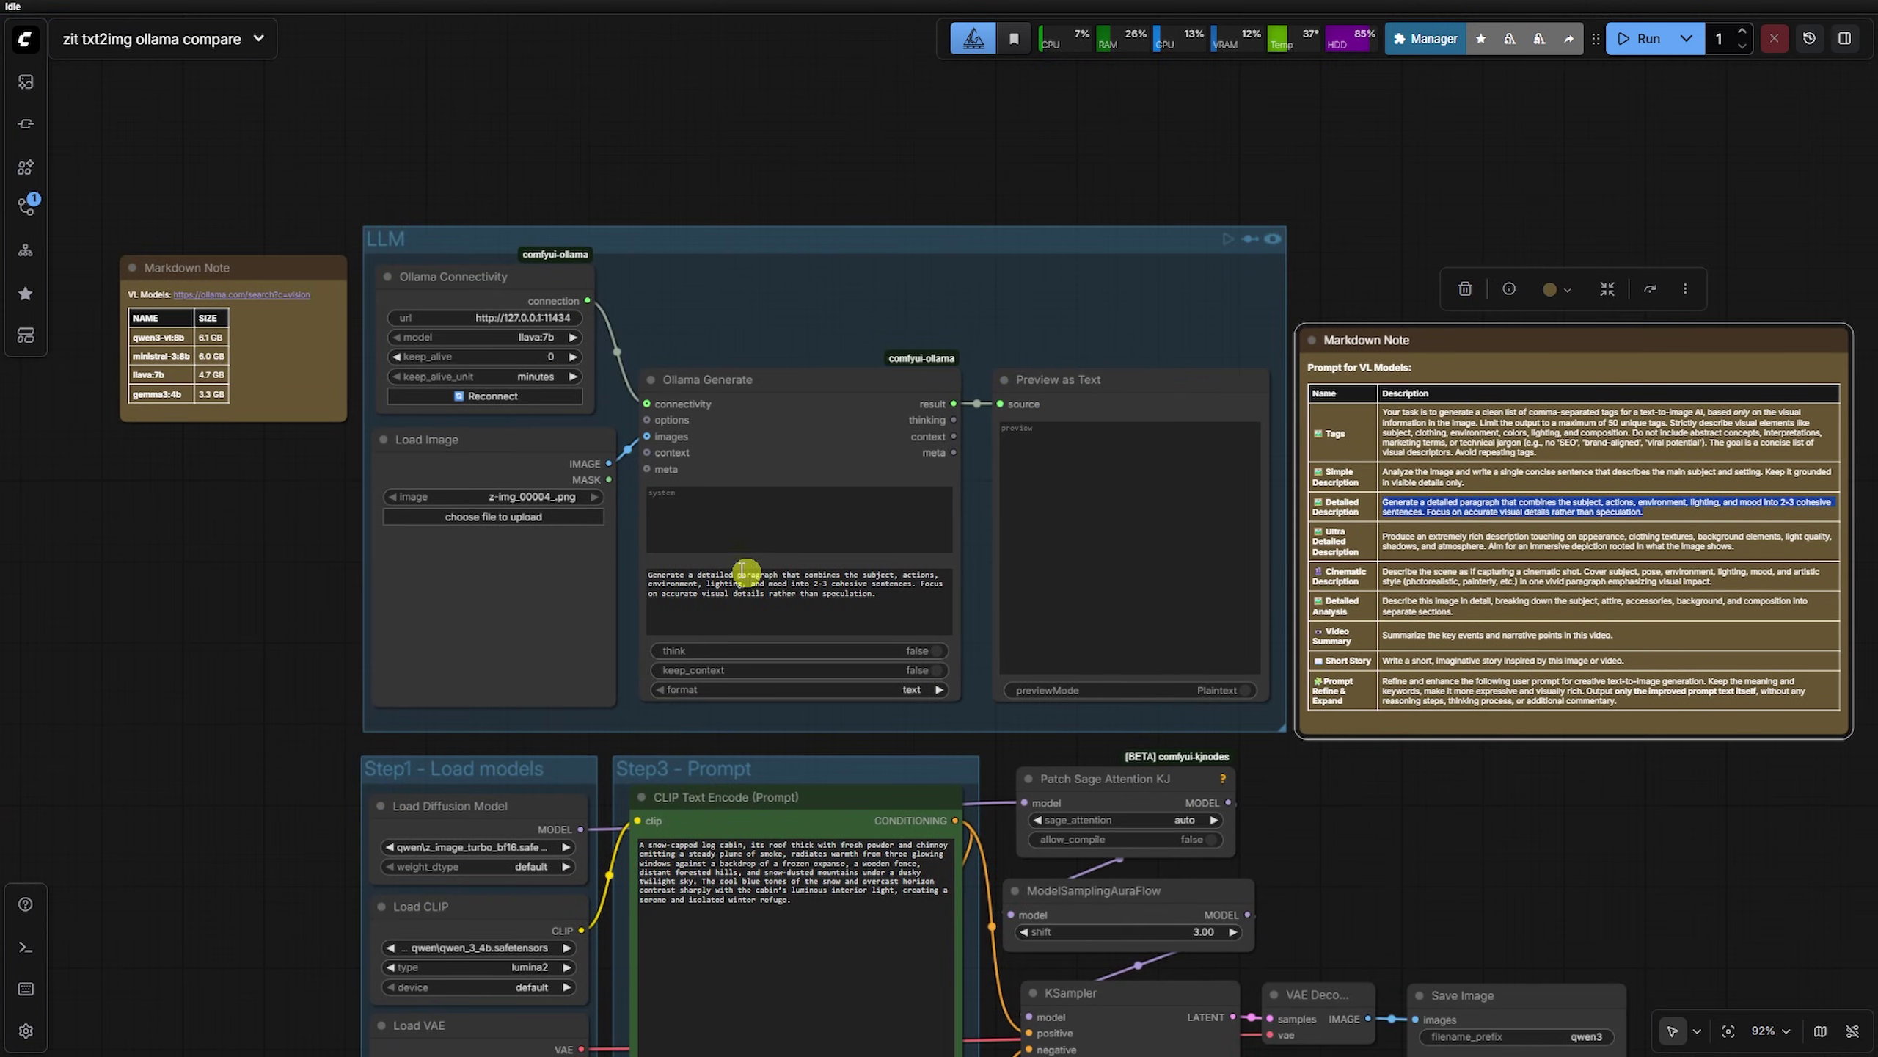
scroll(737, 568, "up", 5)
left_click(711, 611)
key("ctrl+a")
key("ctrl+v")
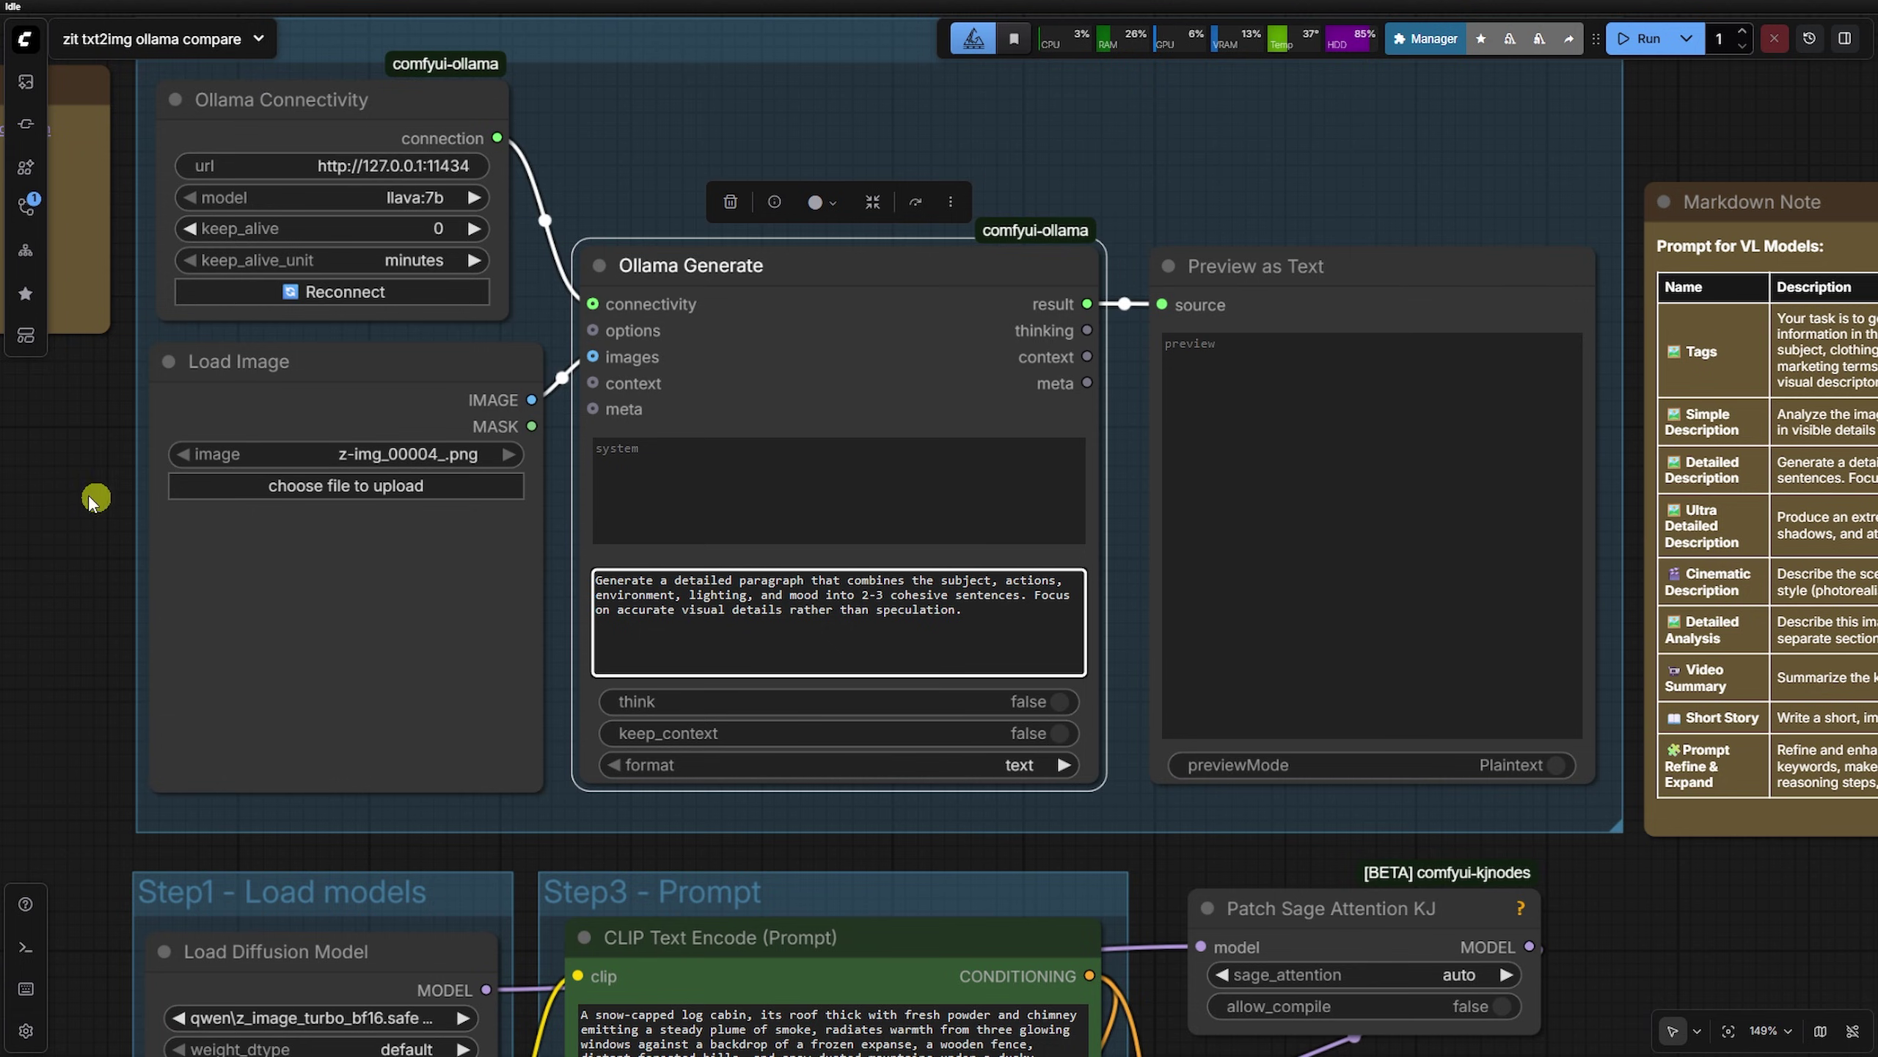
Check the keep_alive value in the Ollama Connectivity node and keep it at 0
left_click_drag(94, 499, 307, 607)
left_click(669, 341)
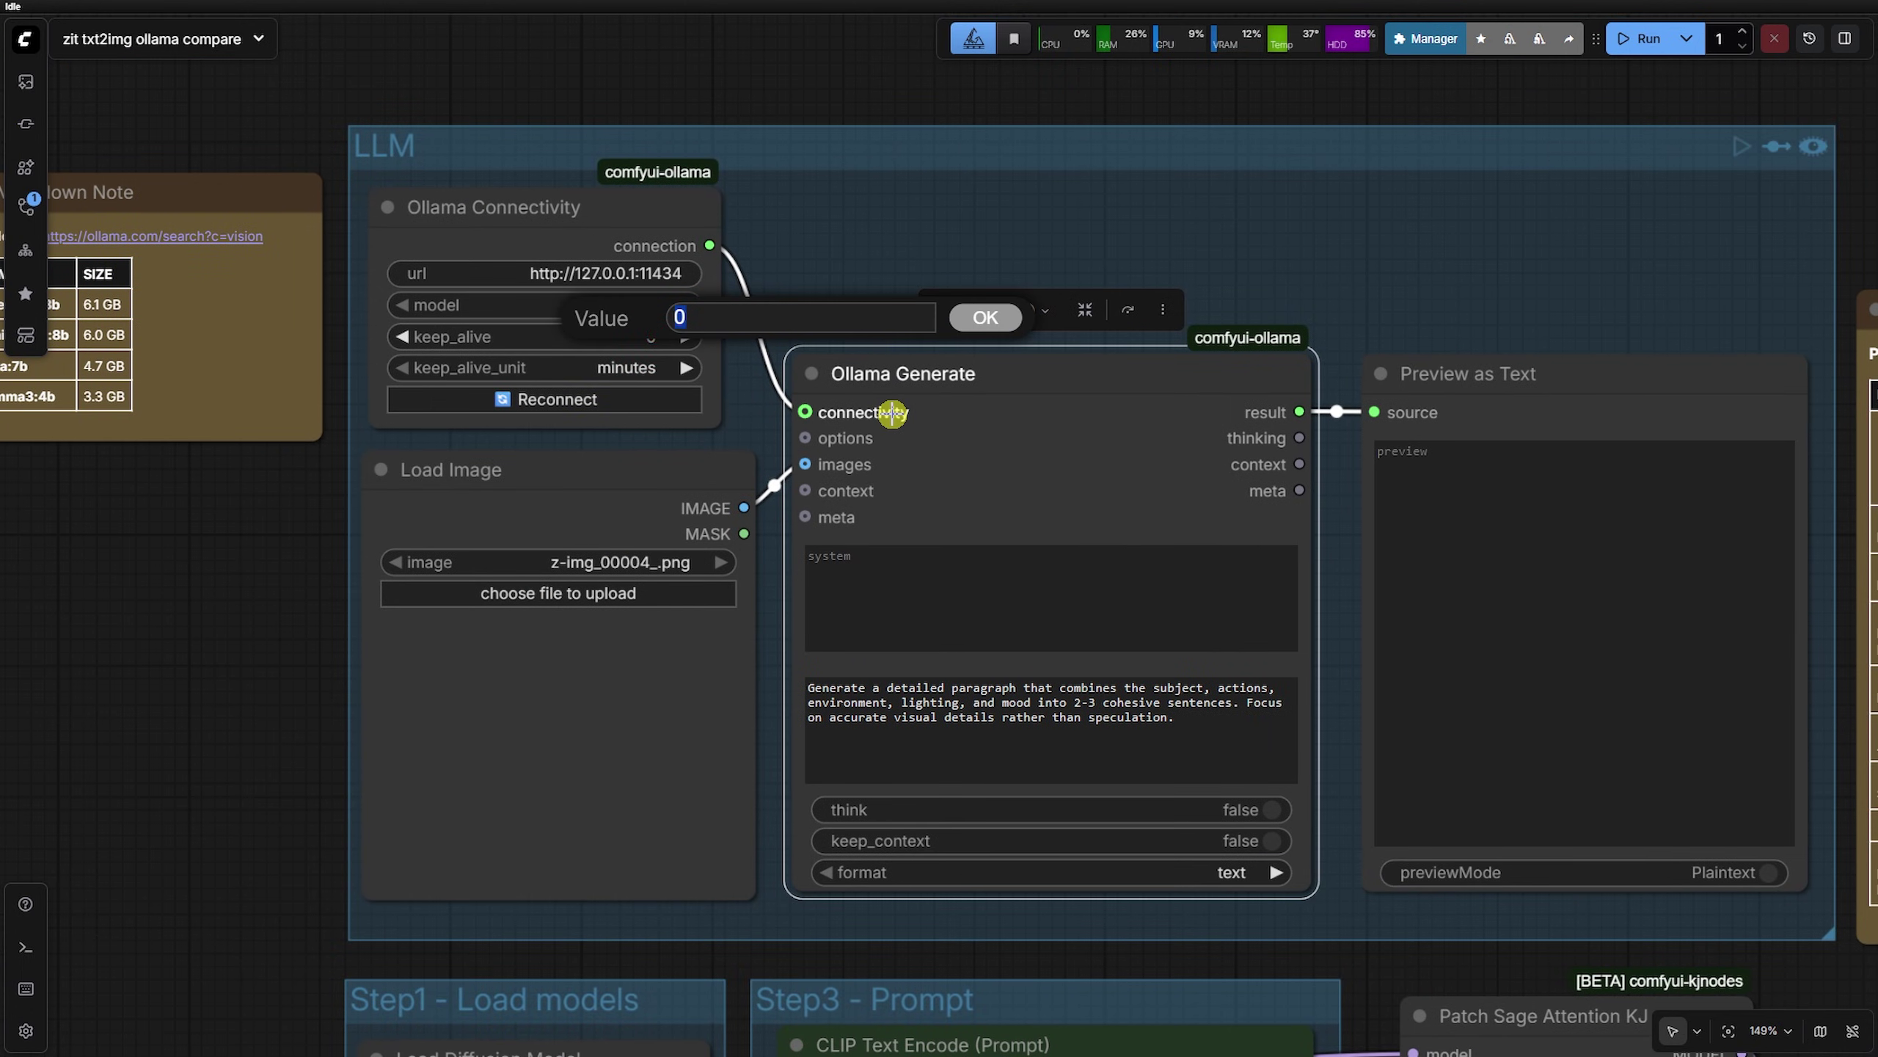
key("Return")
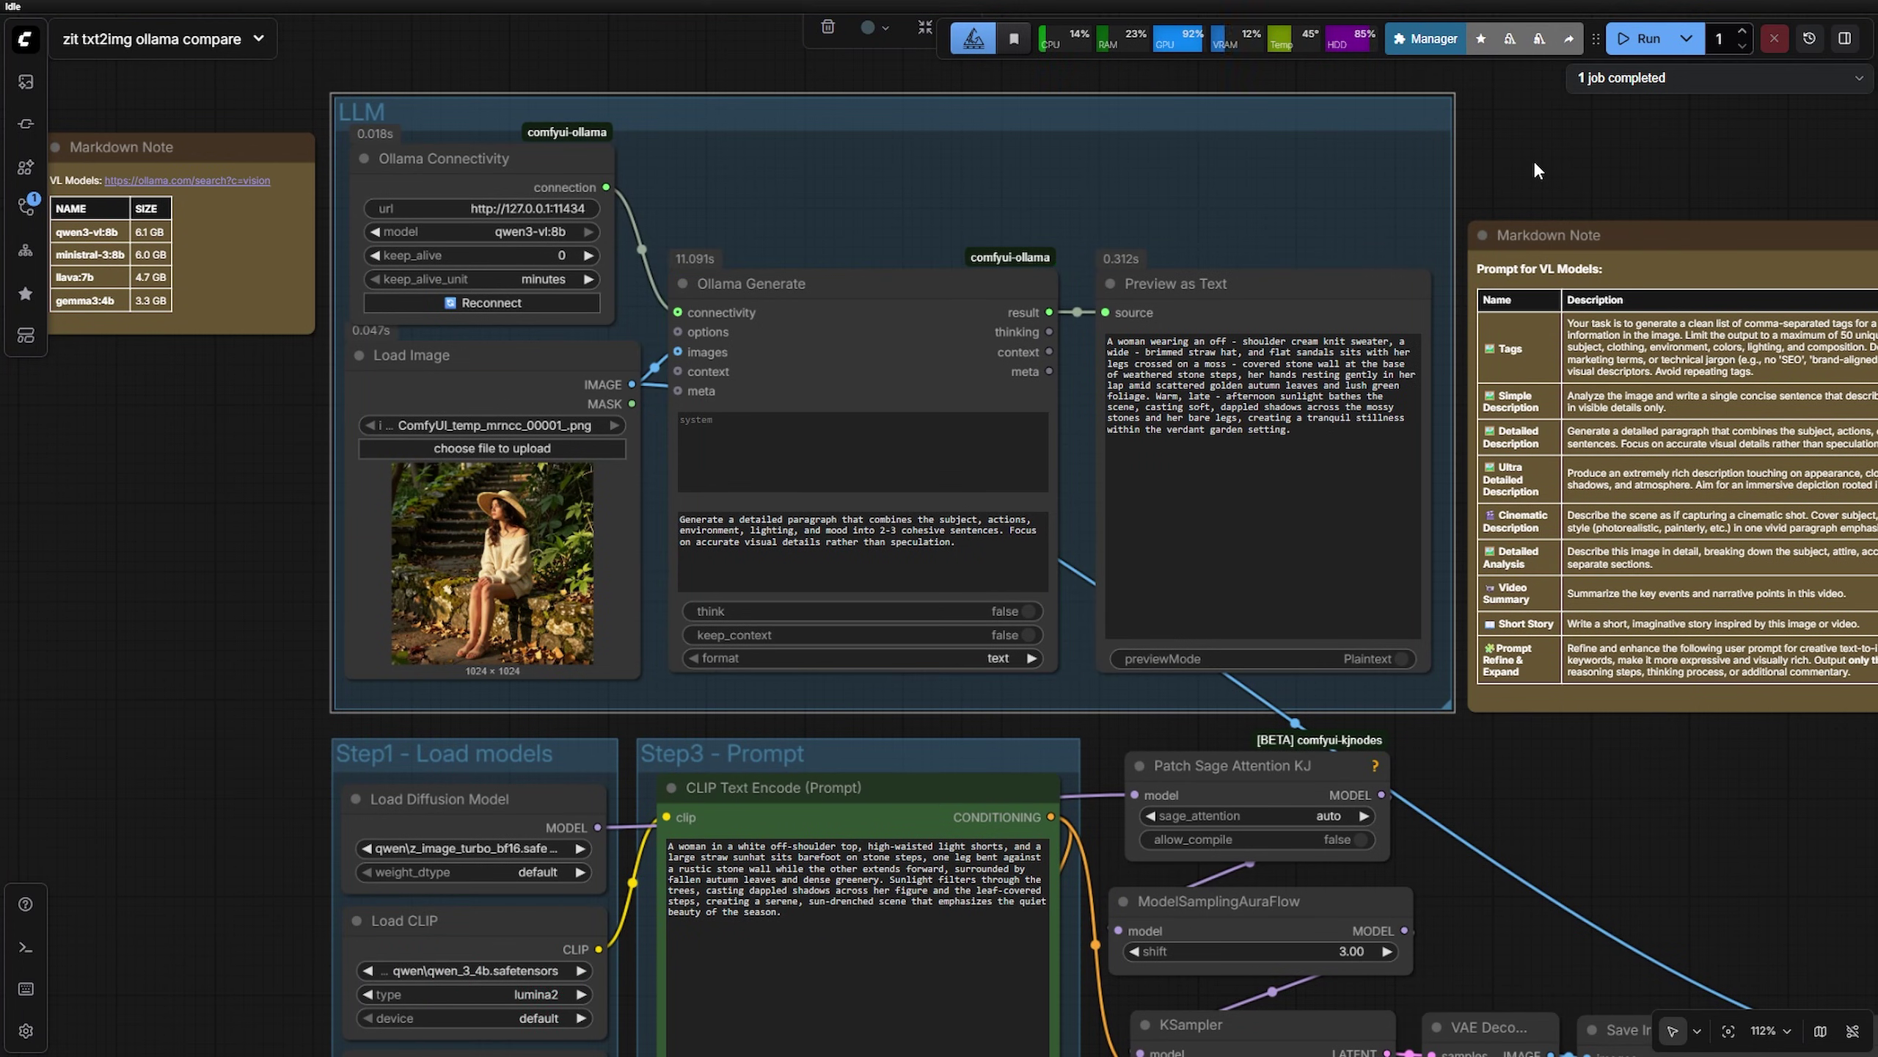
Replace the CLIP Text Encode prompt with the description generated by qwen3-vl:8b in Preview as Text, and run the Save Image node
left_click(1229, 512)
key("ctrl+a")
key("ctrl+c")
left_click_drag(1584, 784, 1394, 434)
left_click(763, 685)
key("ctrl+a")
key("ctrl+v")
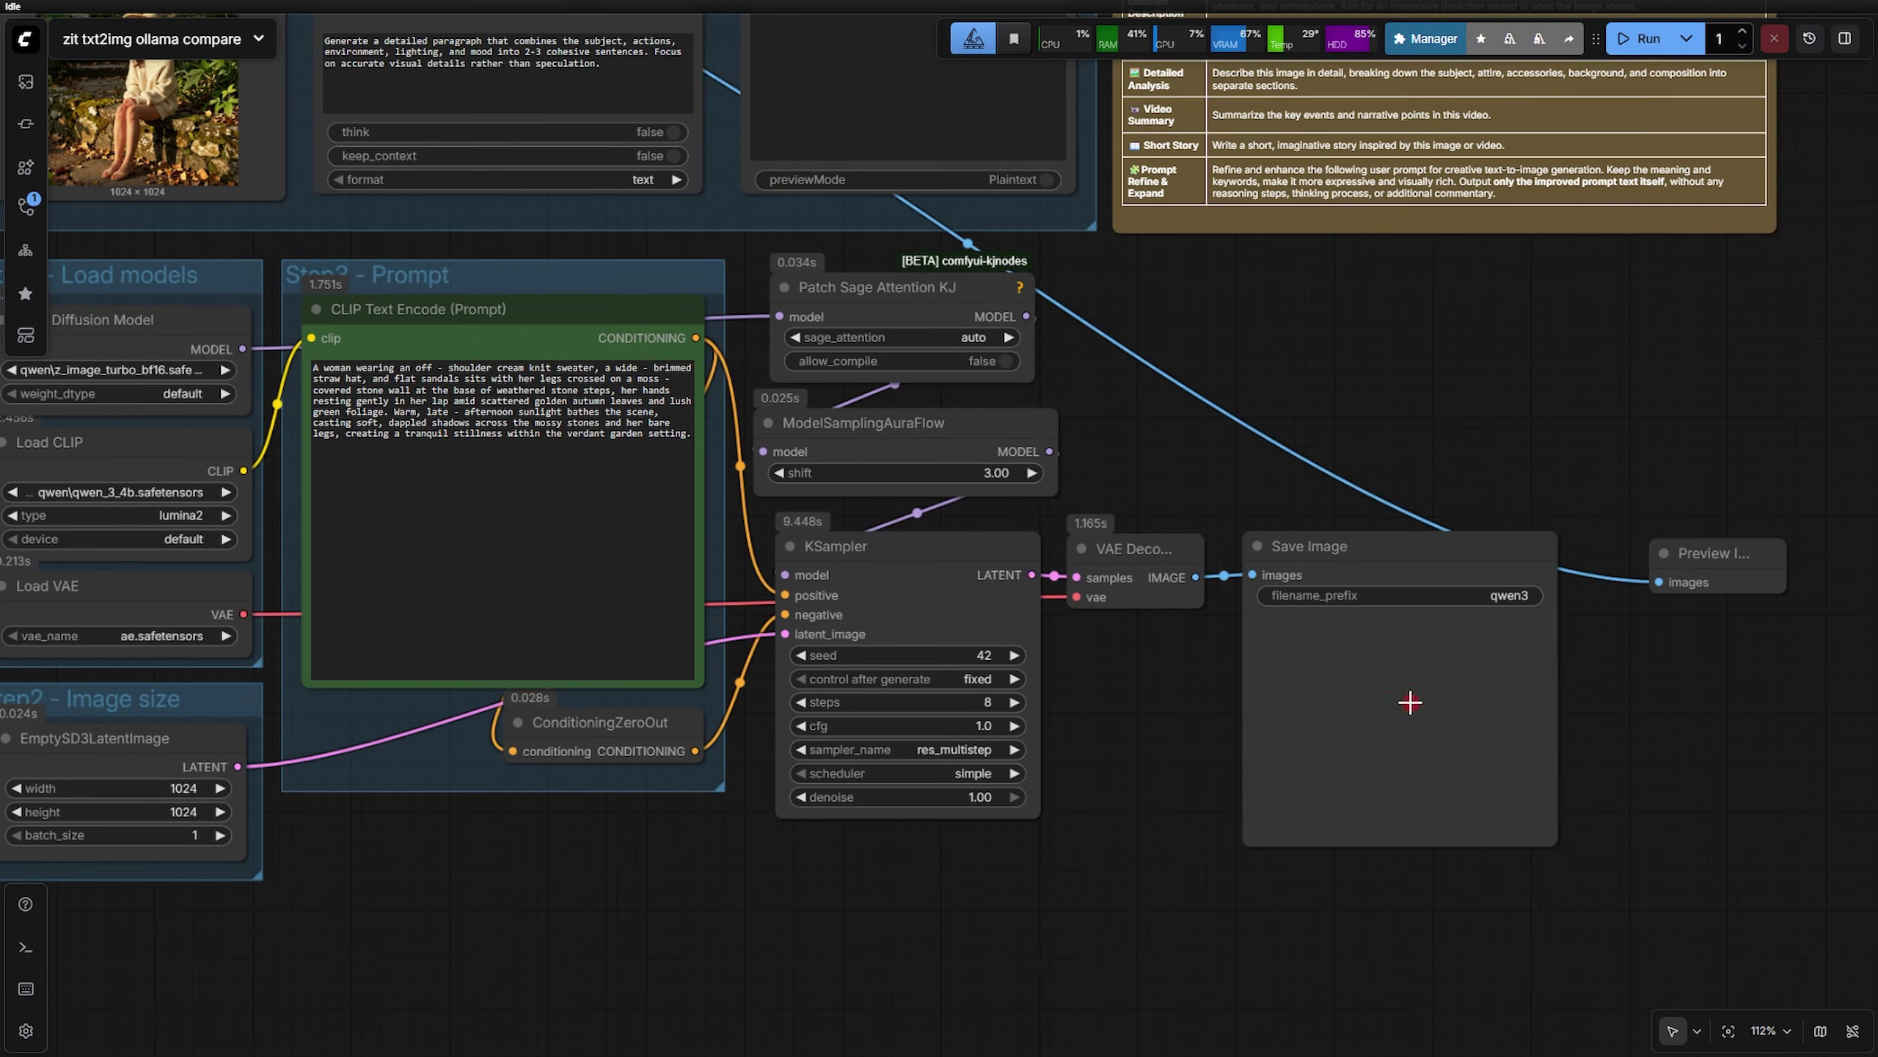
left_click(1410, 702)
left_click(1496, 490)
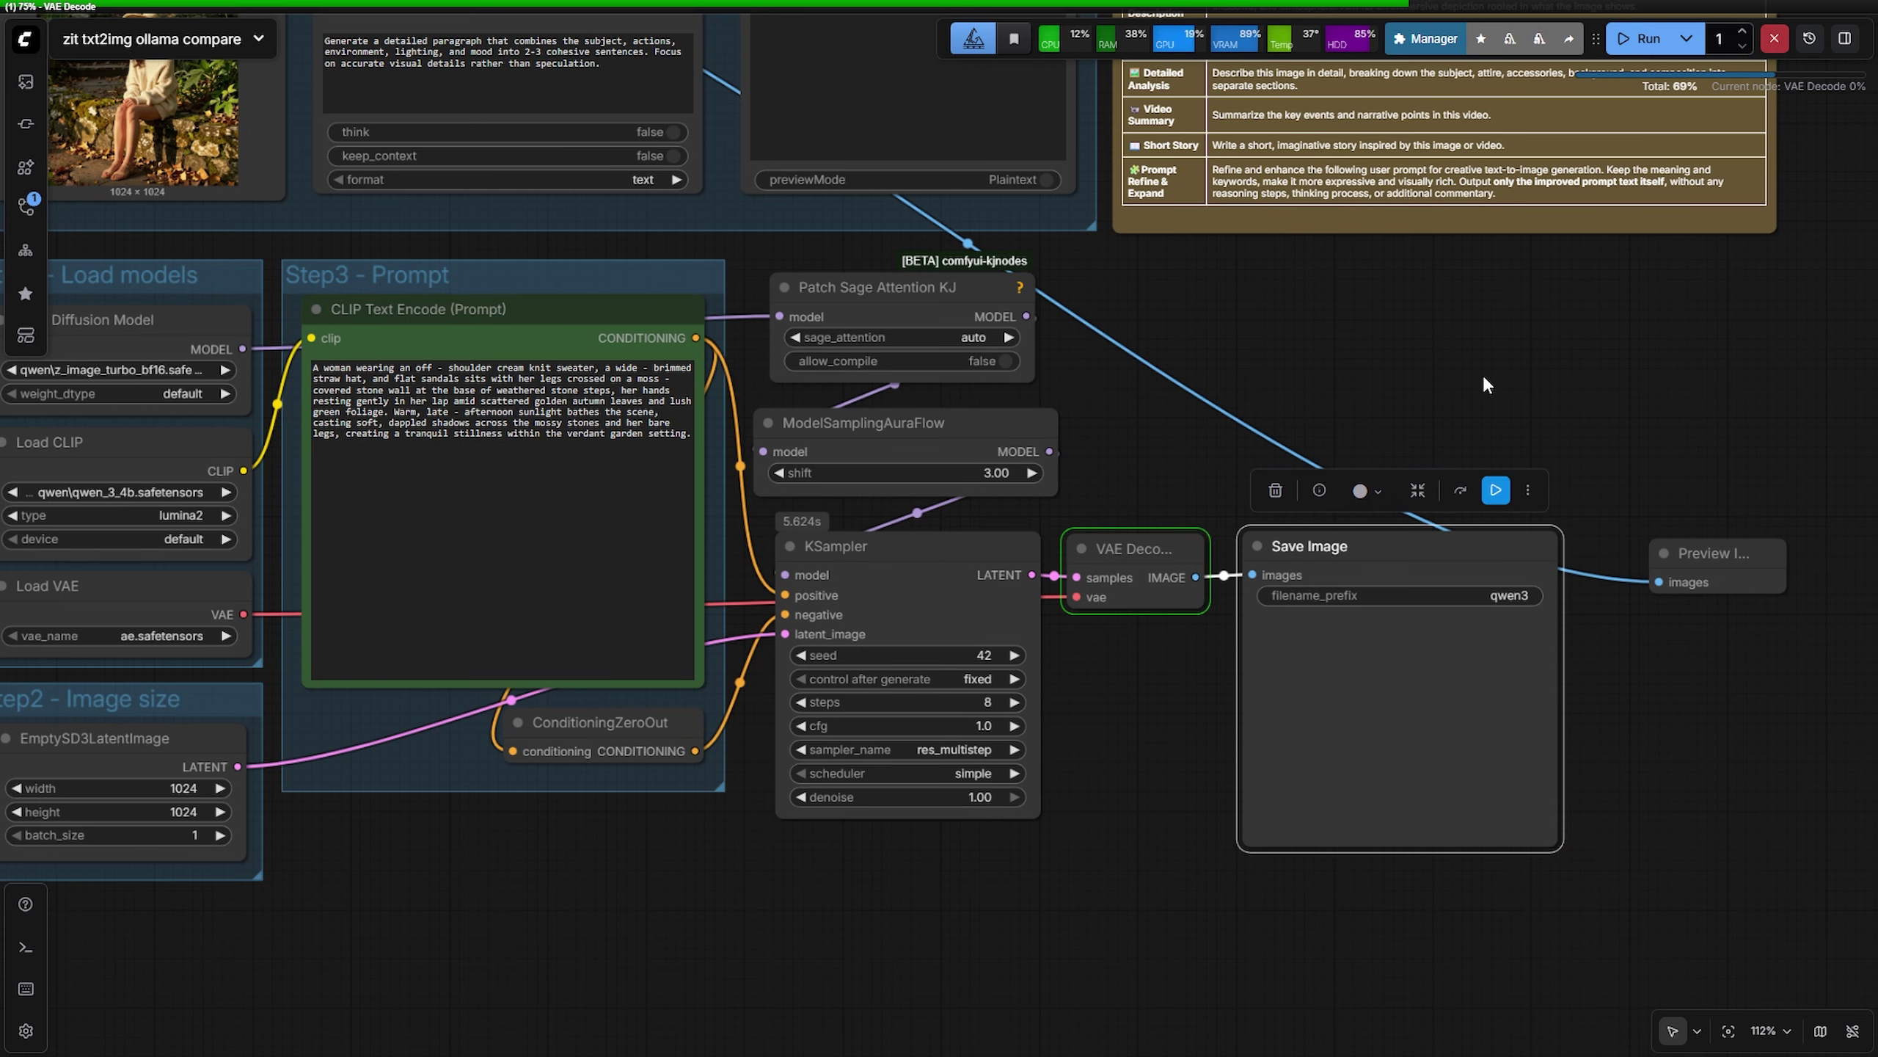
Set the Ollama Connectivity model to llava:7b and run only the Preview as Text node
left_click_drag(1466, 384, 1691, 551)
left_click_drag(159, 202, 231, 429)
left_click(503, 150)
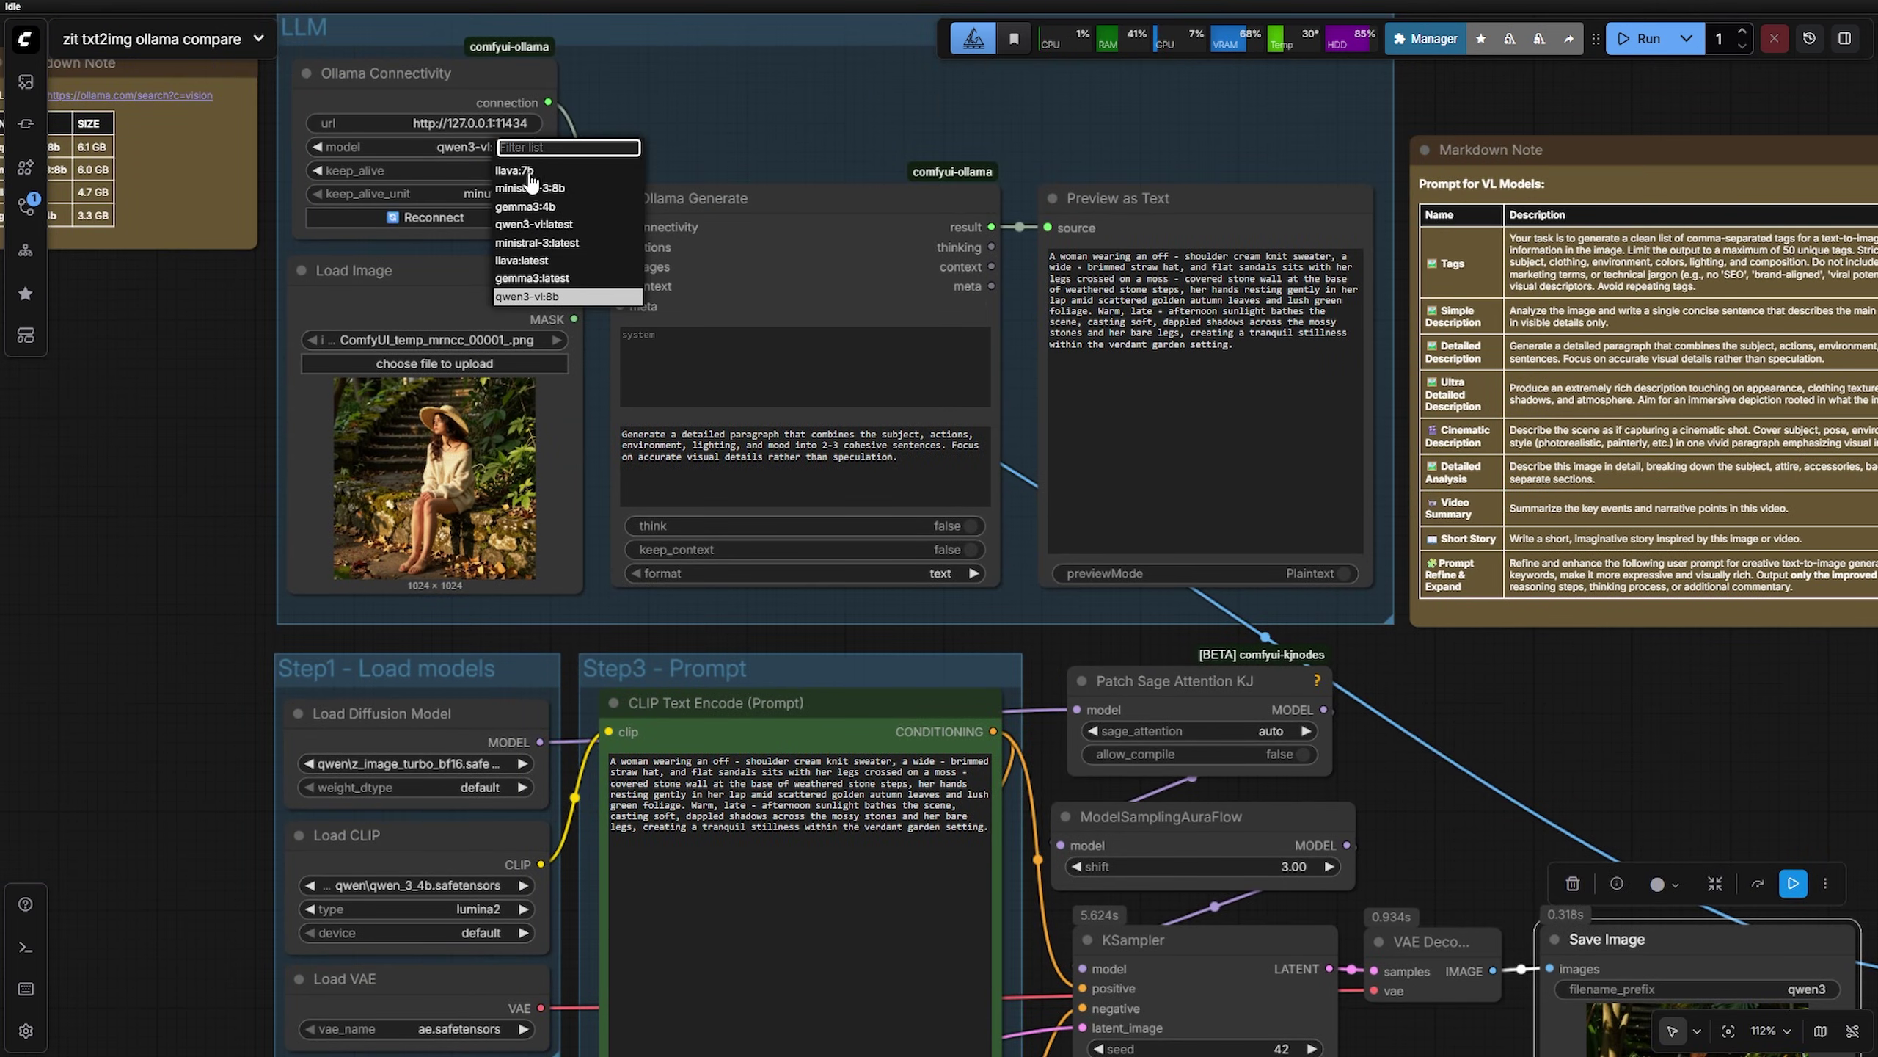
left_click(530, 170)
left_click(1304, 184)
left_click(1302, 144)
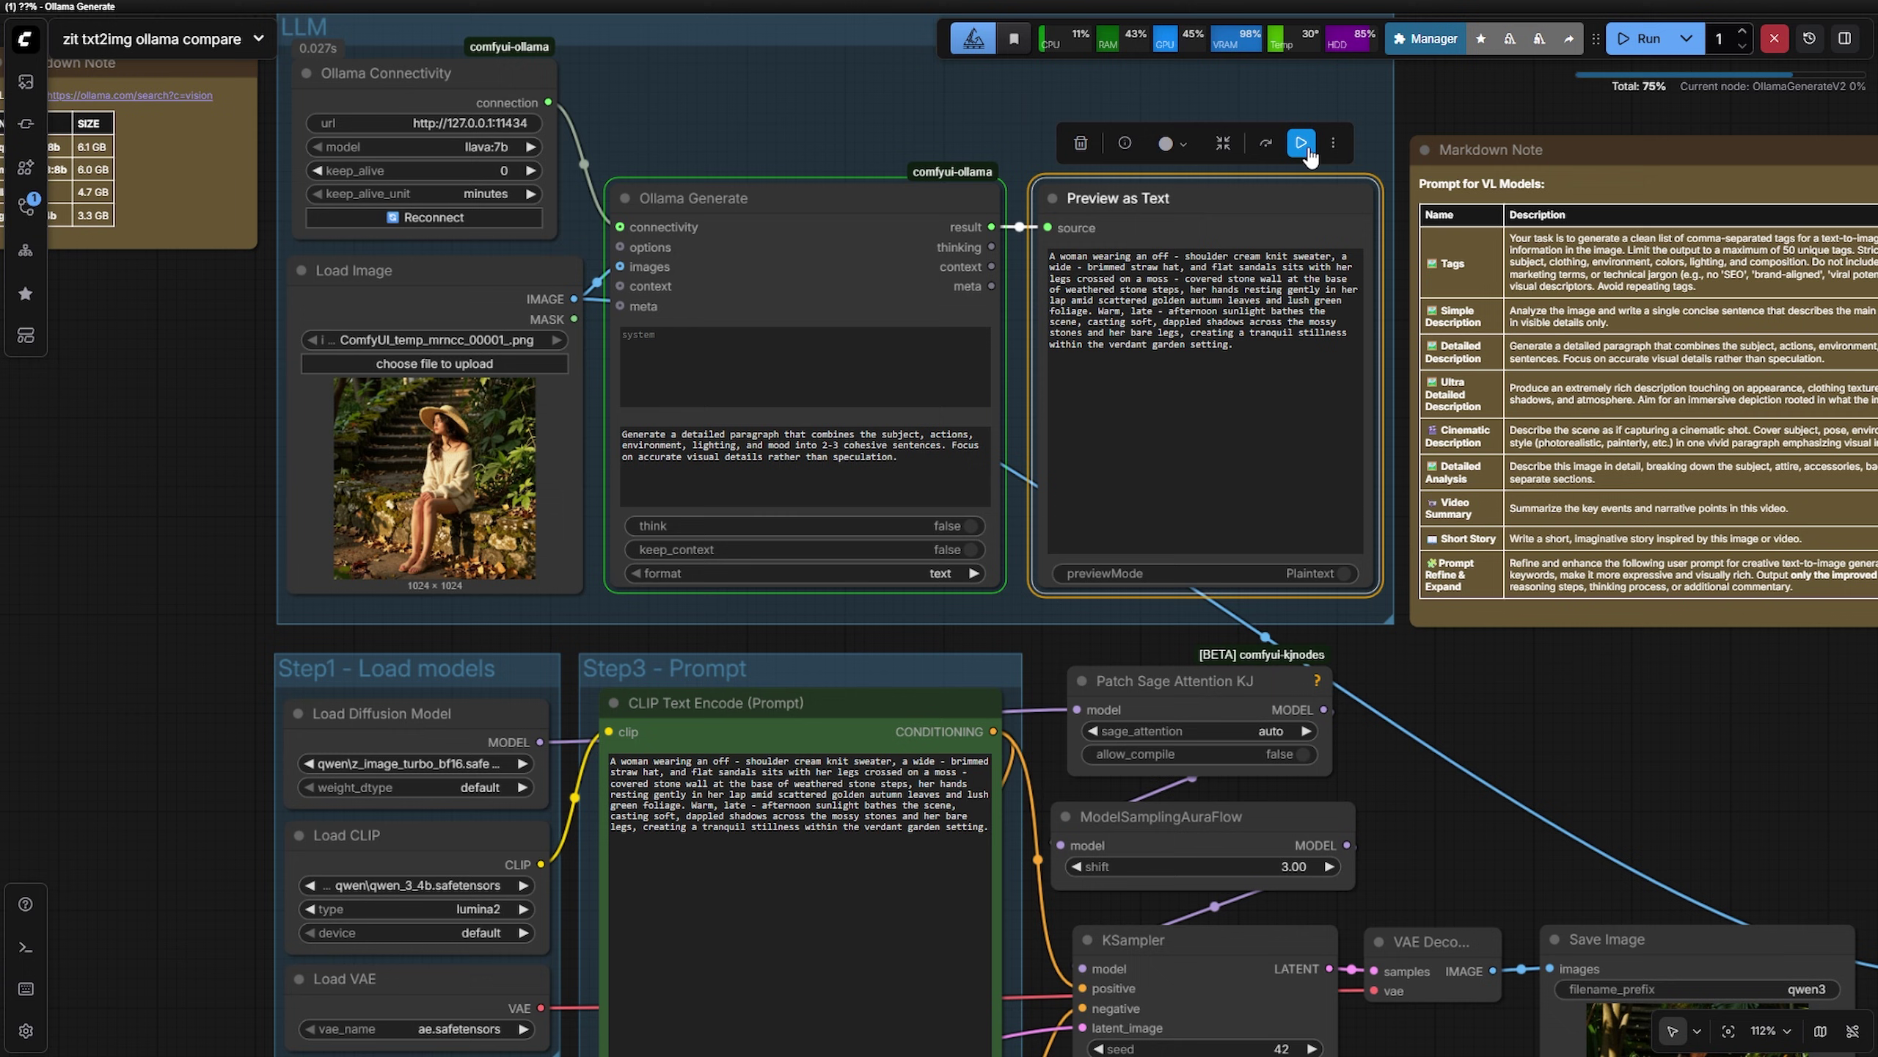
Replace the CLIP Text Encode prompt with the full llava:7b description from Preview as Text
left_click(1249, 363)
key("ctrl+a")
key("ctrl+c")
left_click_drag(1488, 634, 1226, 334)
left_click(670, 604)
key("ctrl+a")
key("ctrl+v")
Set the Save Image filename prefix to "llava" and run that node to generate the image
left_click(1557, 635)
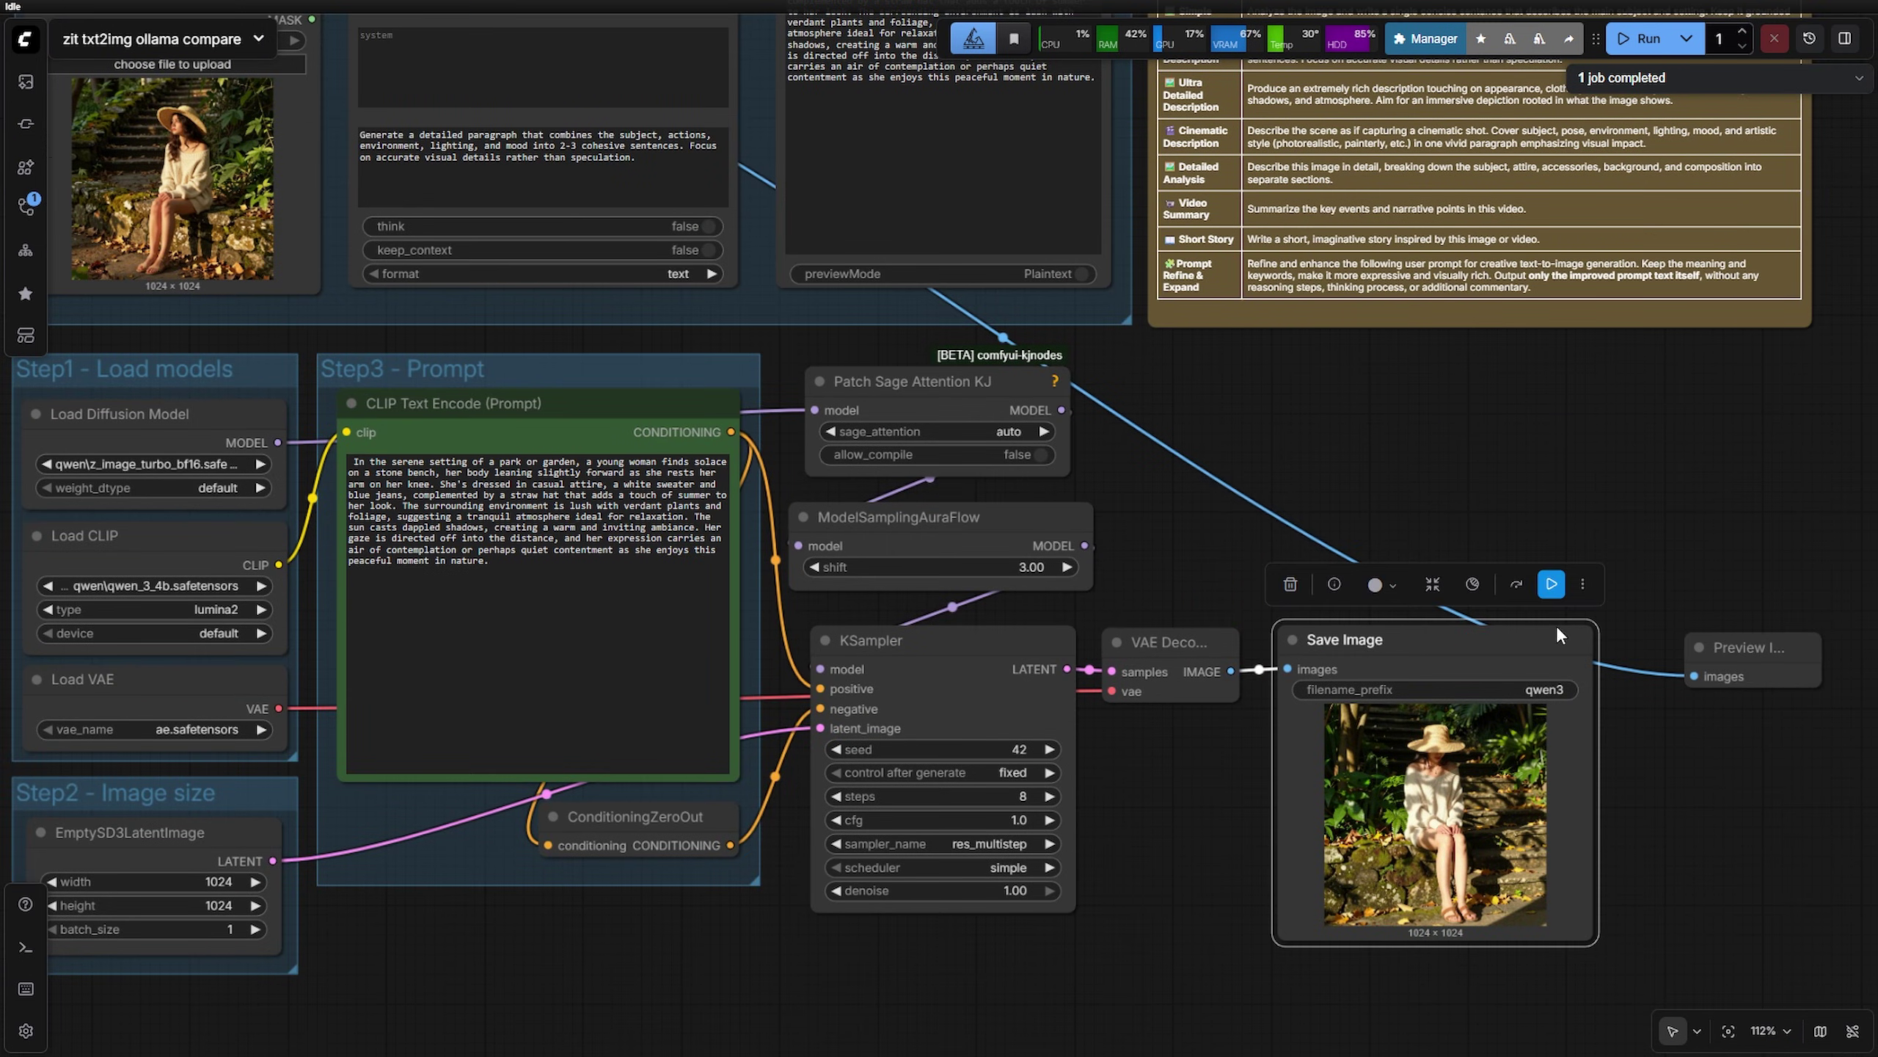
left_click(1557, 689)
type("llava")
key("Return")
left_click(1552, 584)
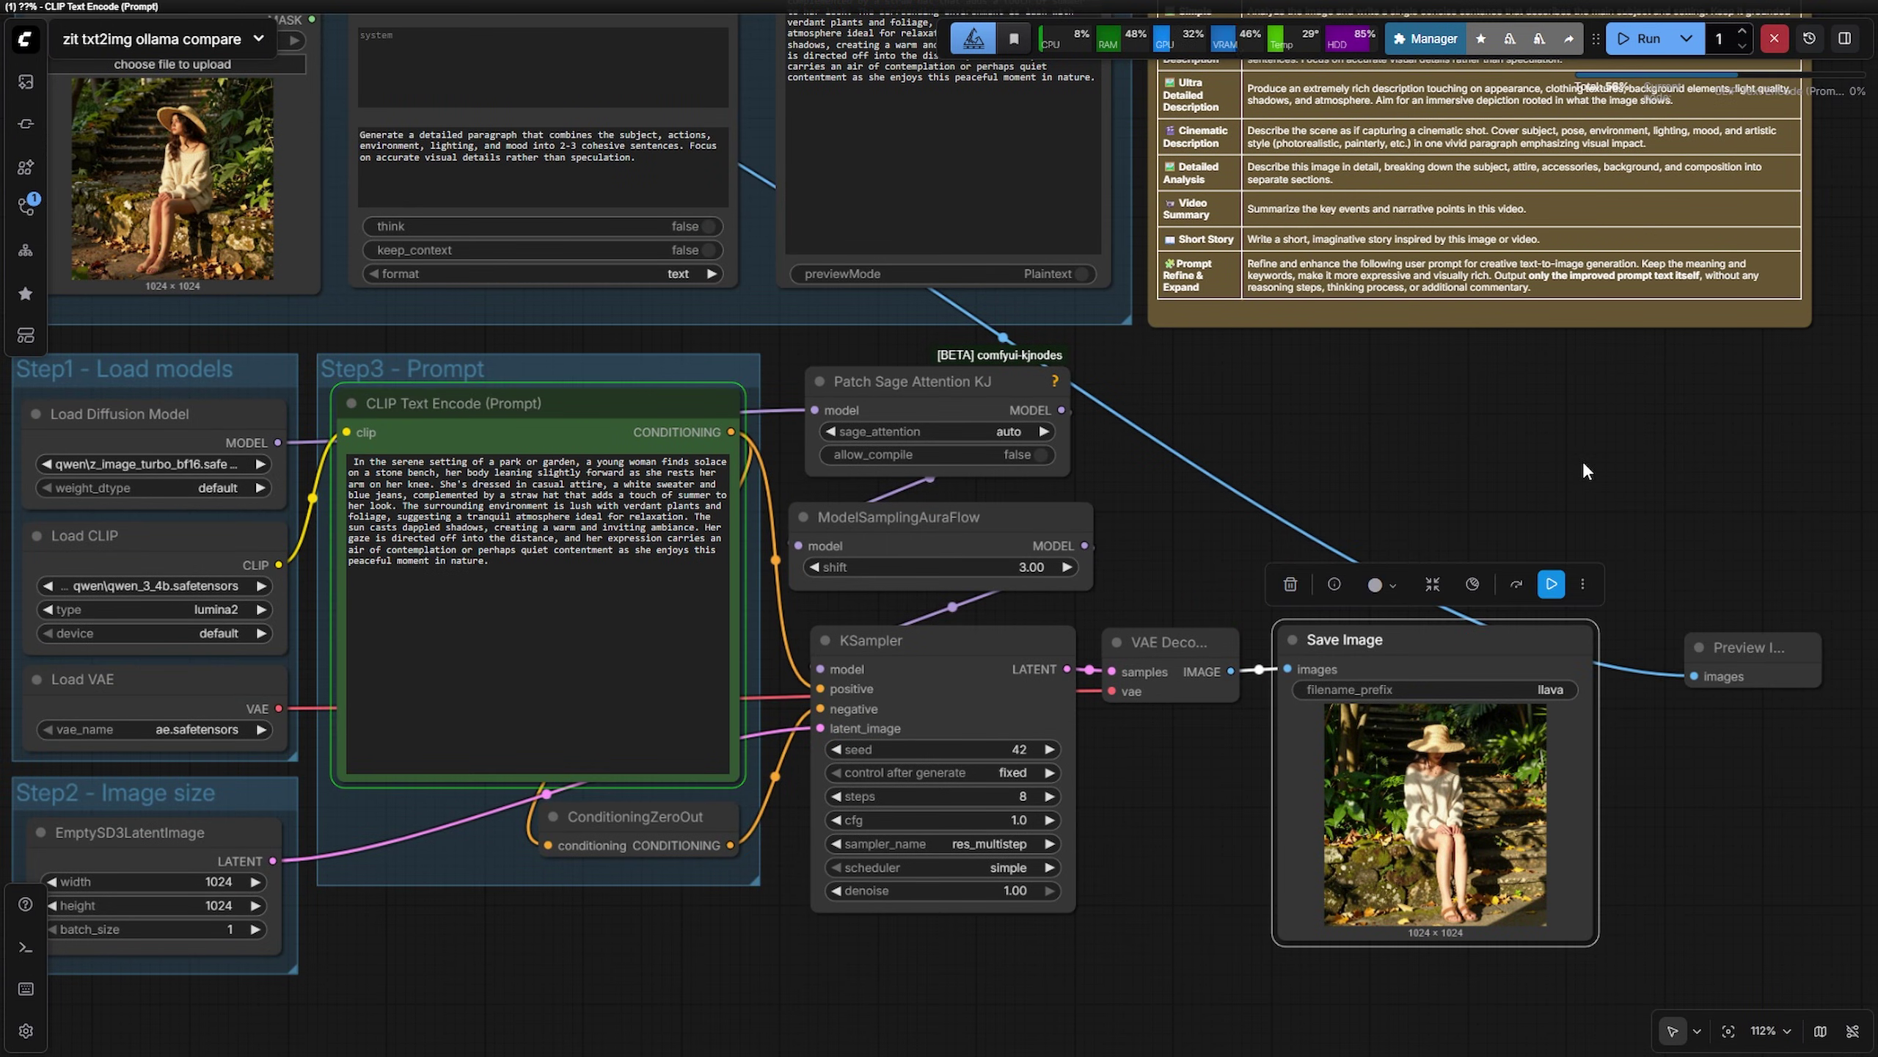
Switch the Ollama Connectivity model to ministral-3:8b and run only the Preview as Text node
scroll(1612, 532, "down", 2)
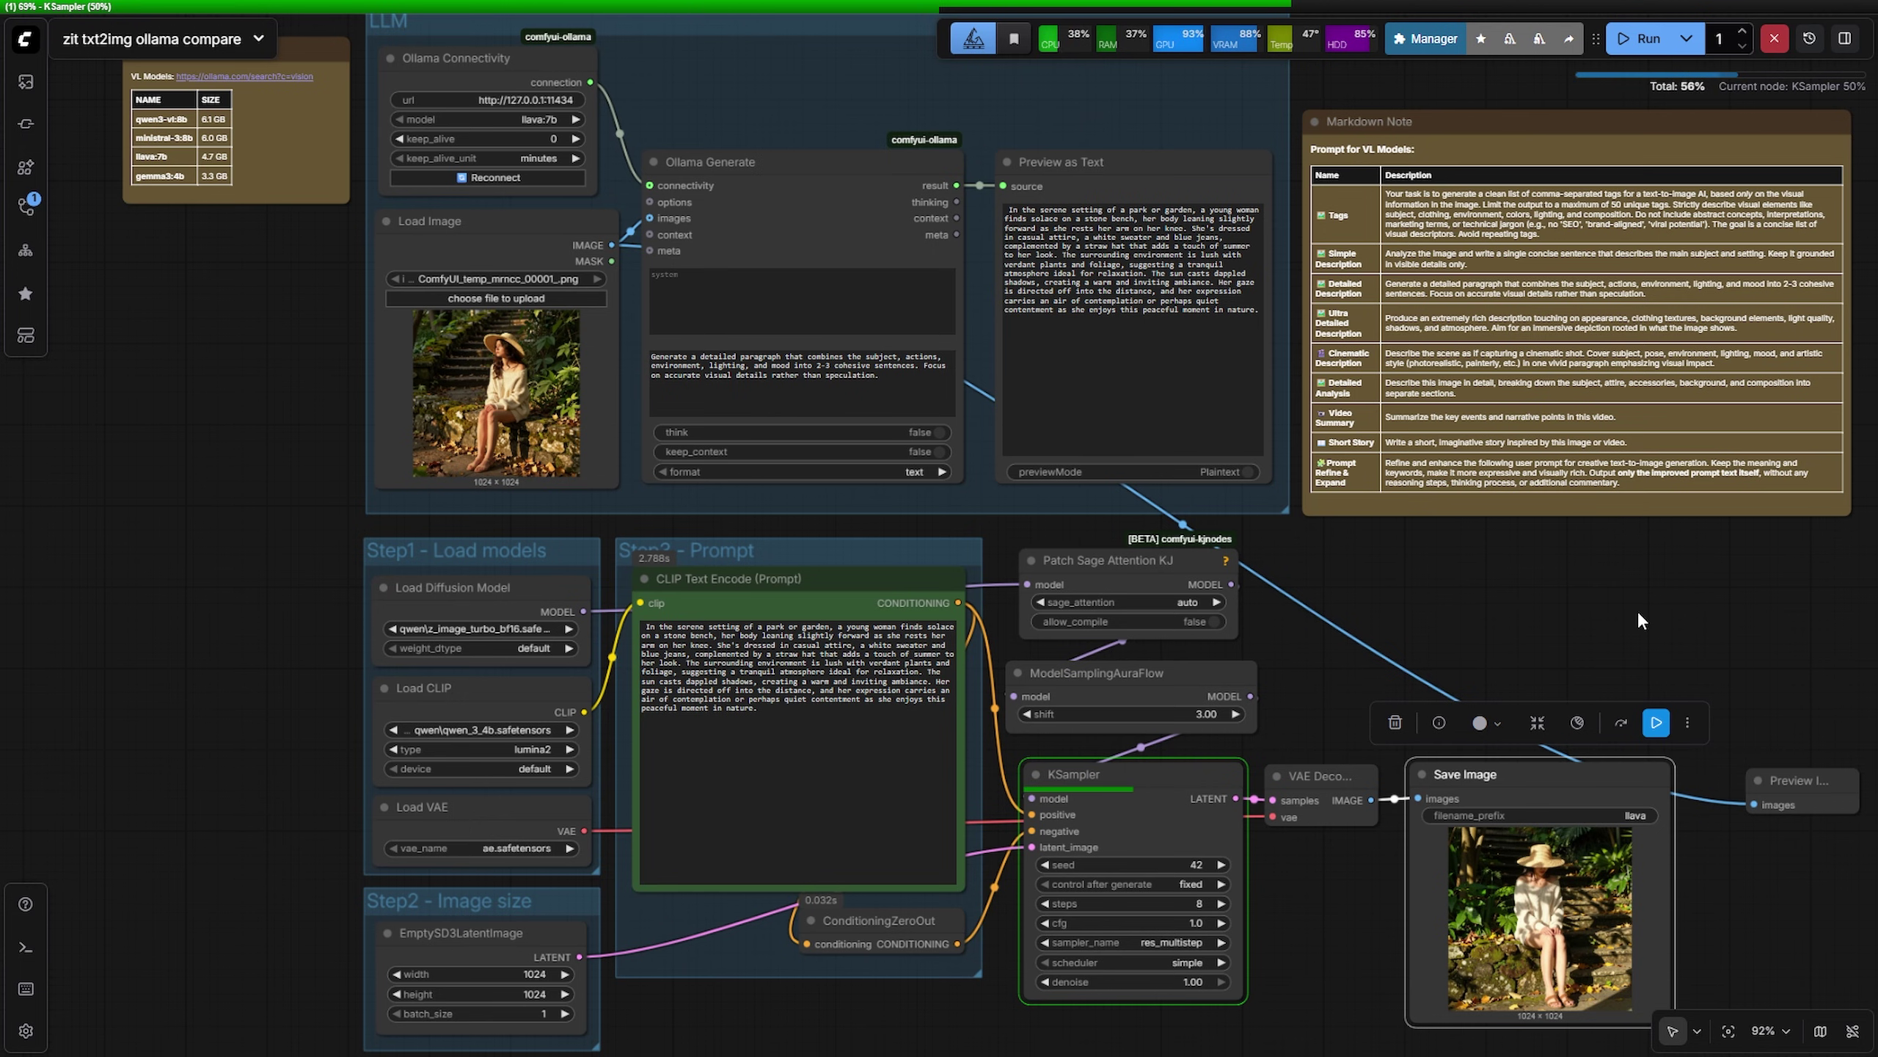
scroll(534, 118, "up", 4)
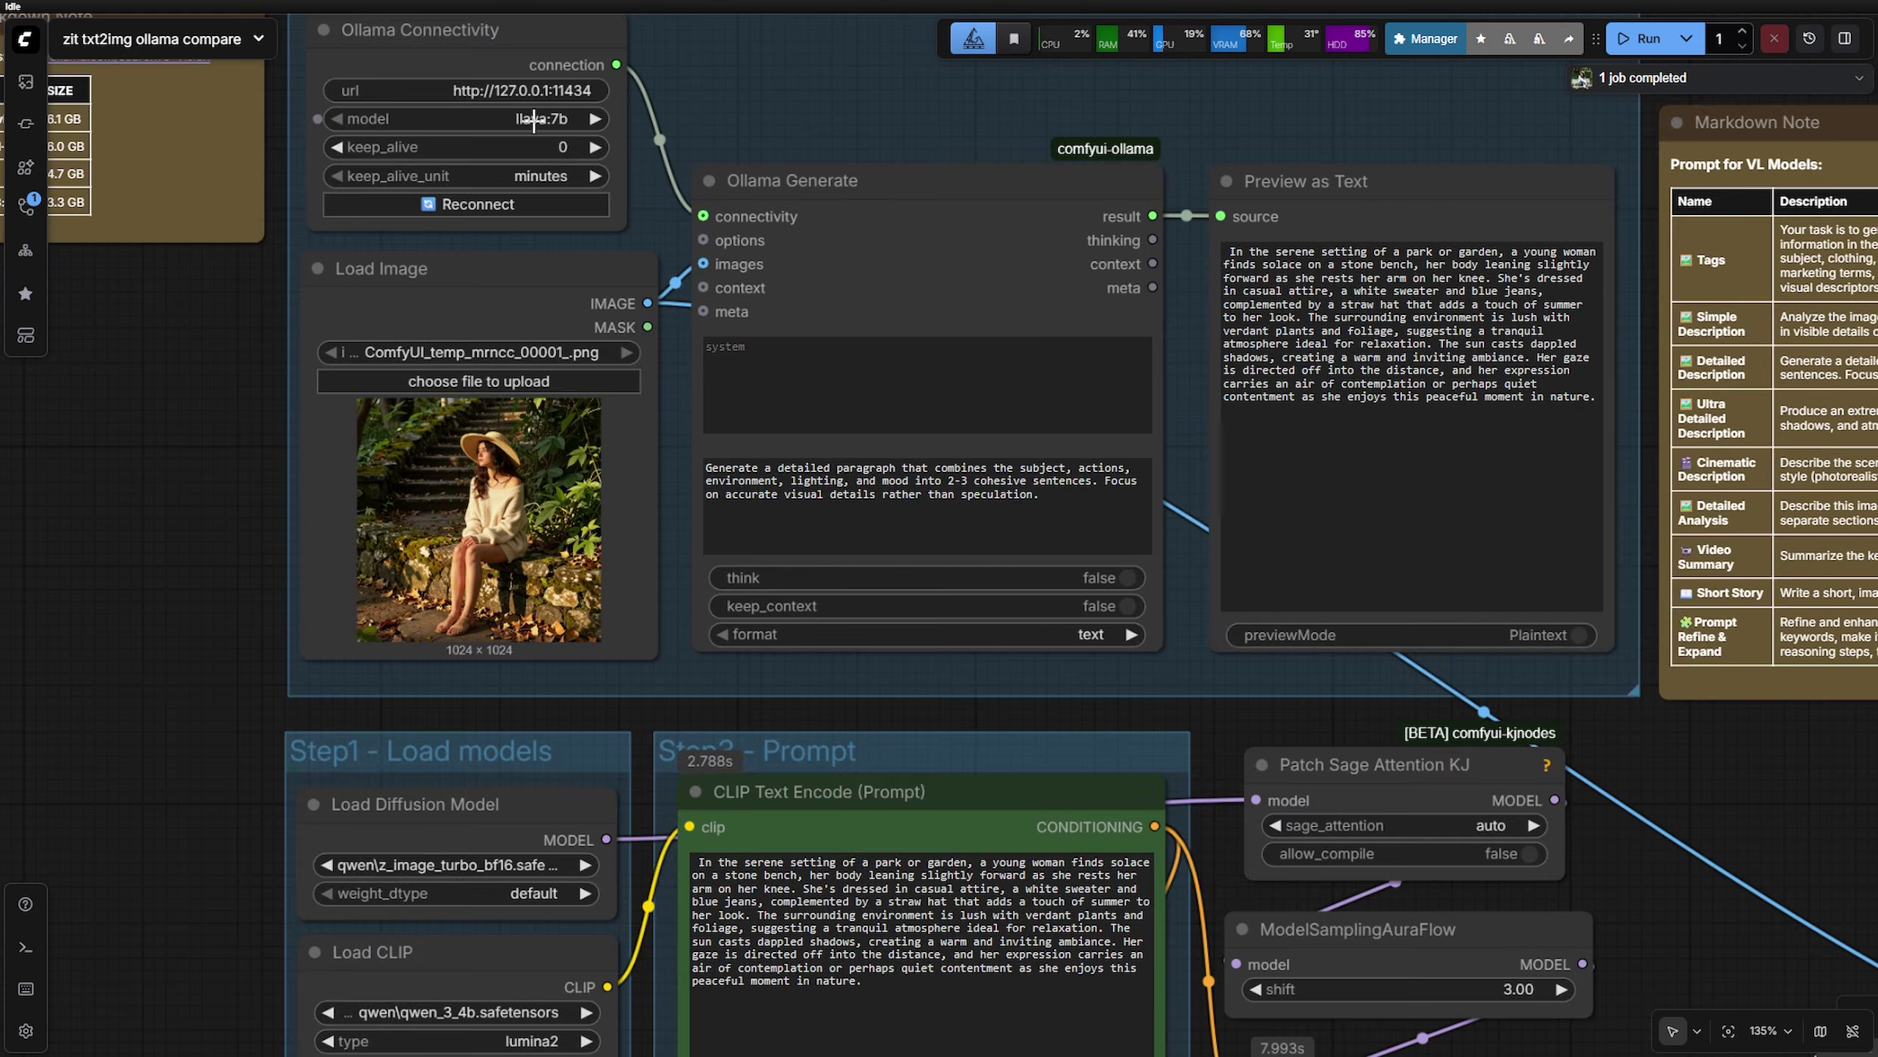
left_click_drag(211, 317, 335, 415)
left_click(677, 218)
left_click(708, 261)
left_click_drag(1790, 842, 1354, 689)
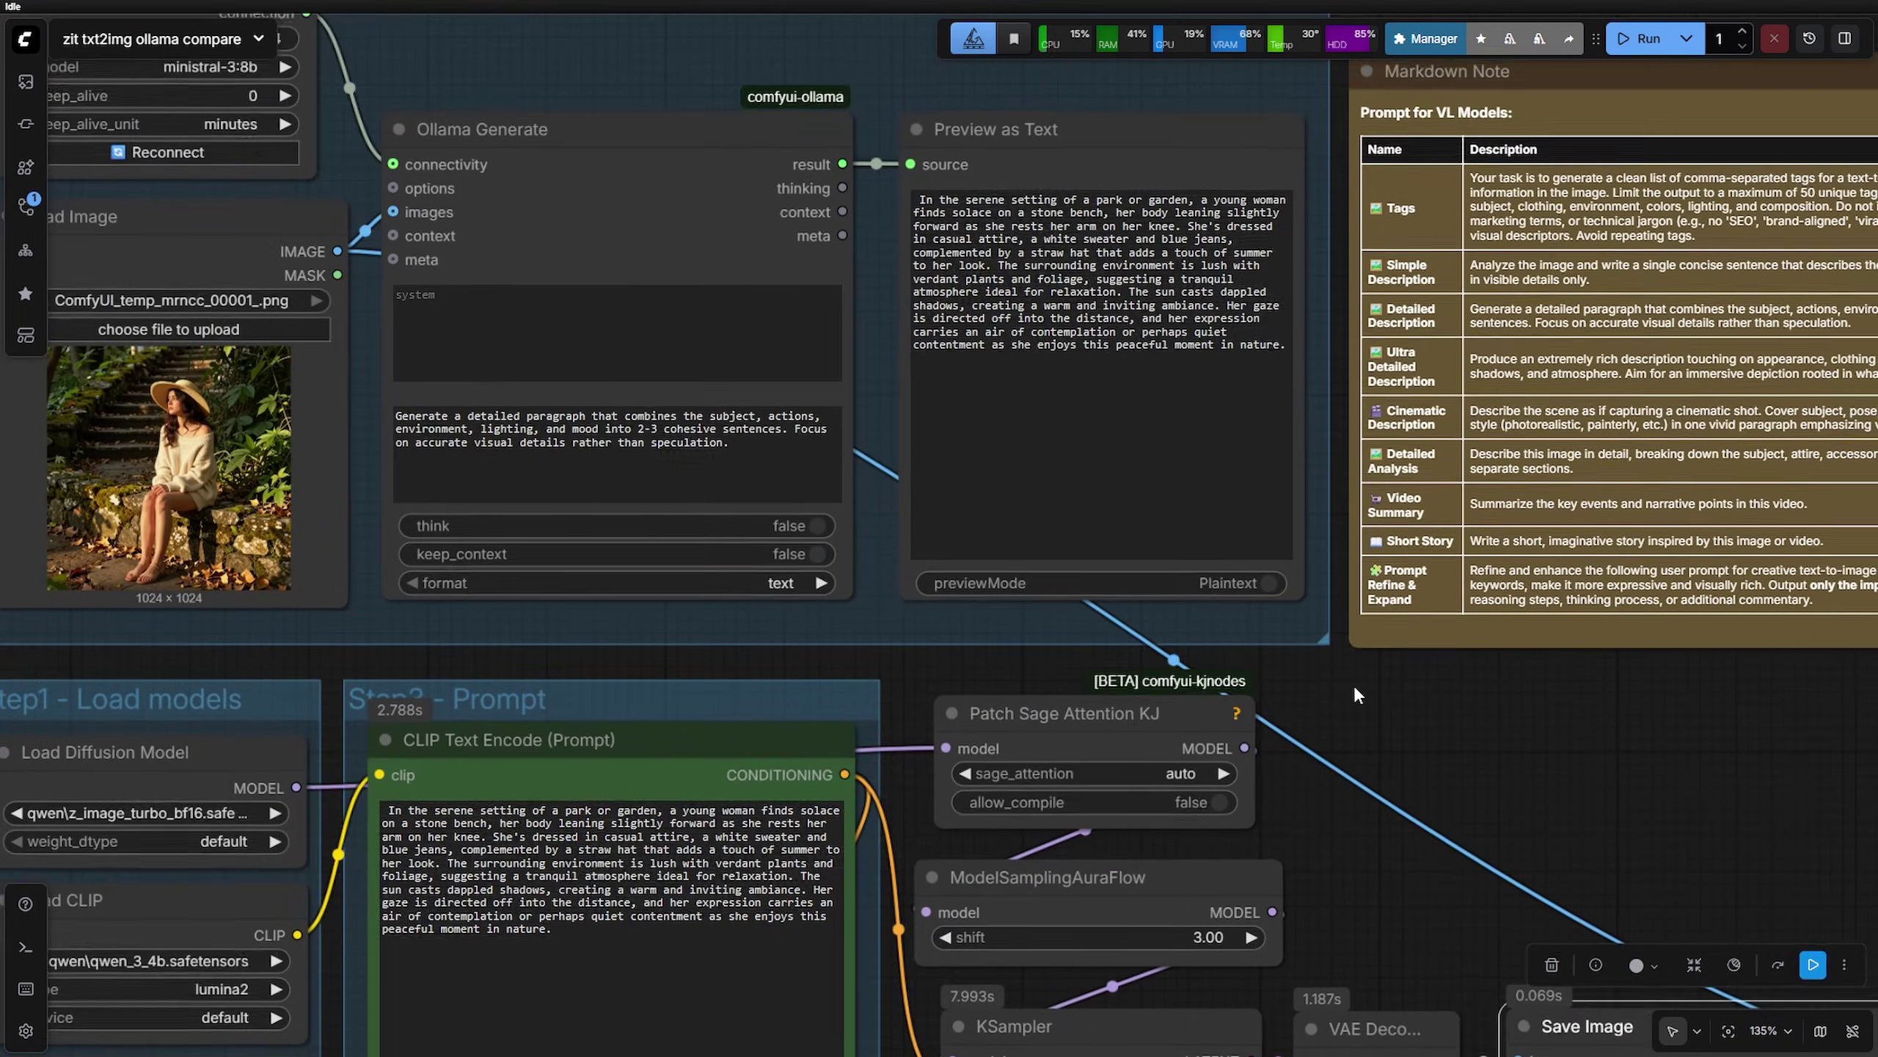
left_click(1239, 134)
left_click(1198, 69)
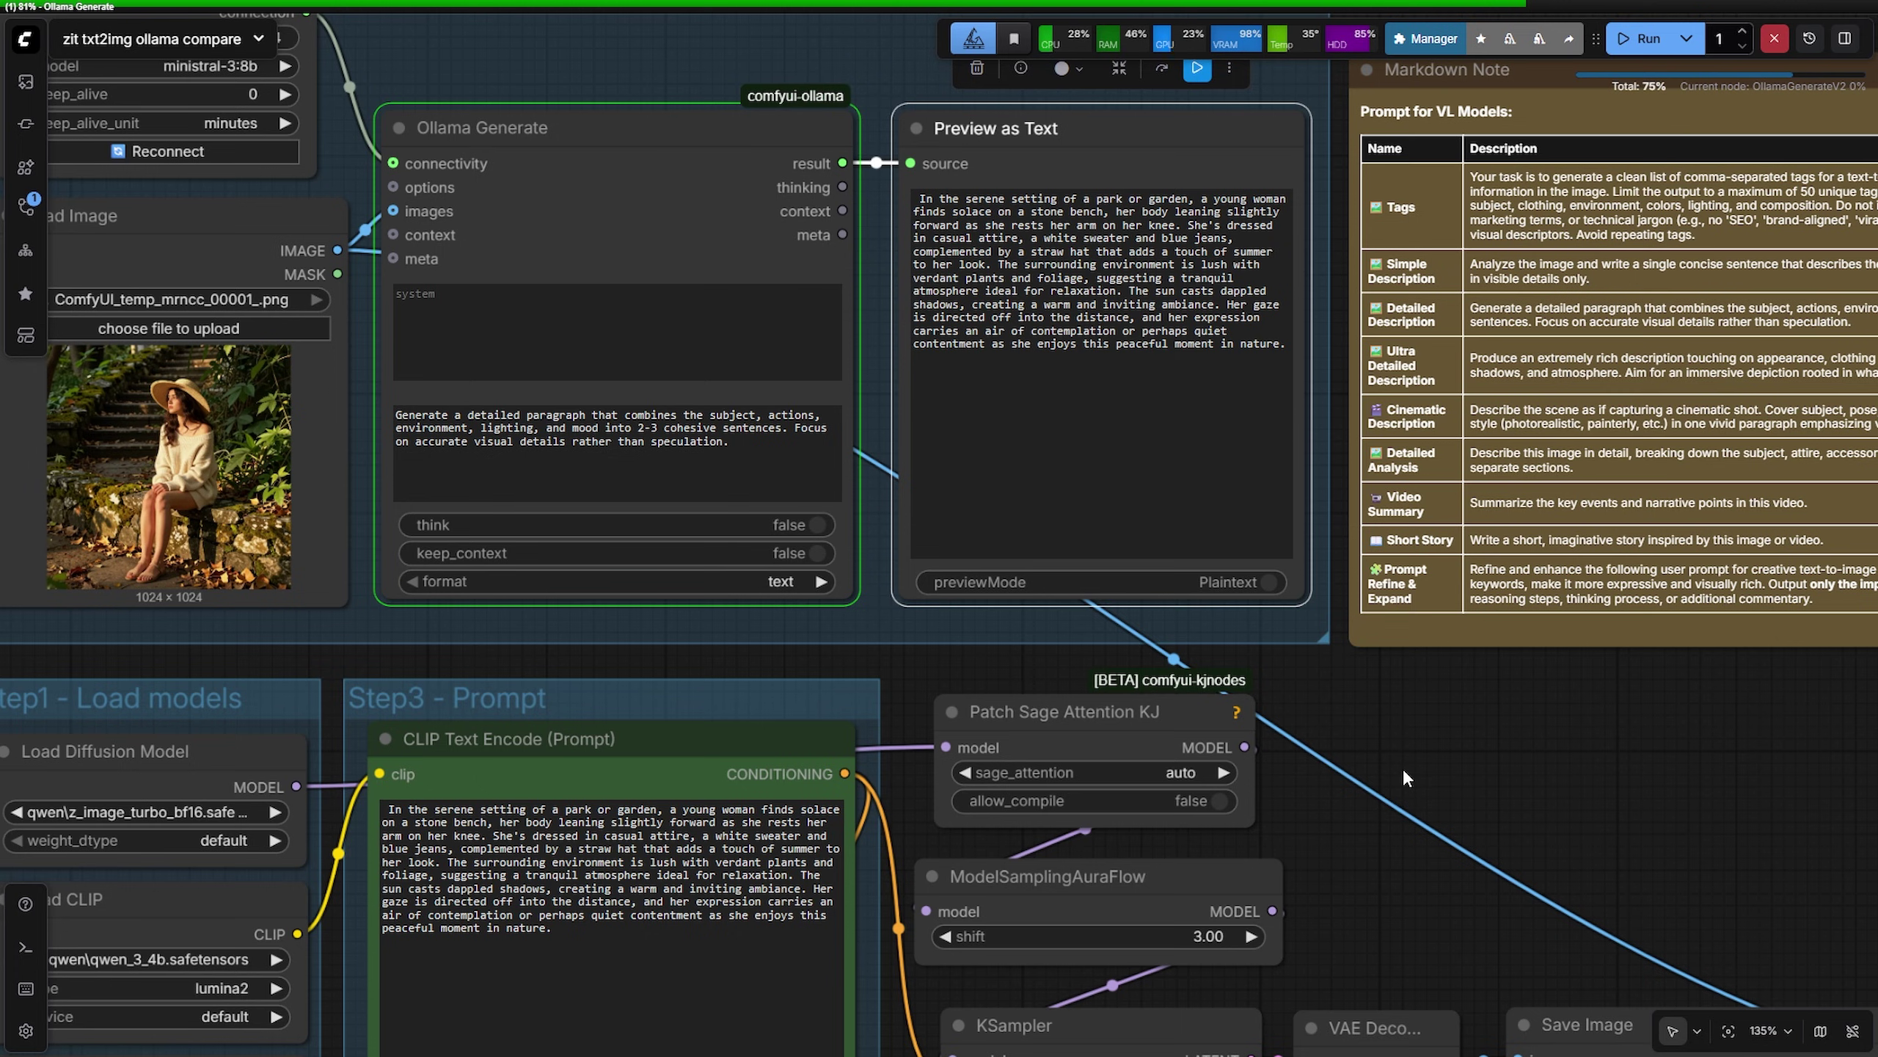
Replace the CLIP Text Encode prompt with the full ministral-3:8b description from Preview as Text
scroll(1402, 768, "down", 2)
left_click(1166, 523)
key("ctrl+a")
key("ctrl+c")
left_click(776, 955)
key("ctrl+a")
key("ctrl+v")
Set the Save Image filename prefix to "ministral" and generate the image
left_click_drag(1605, 903, 1370, 668)
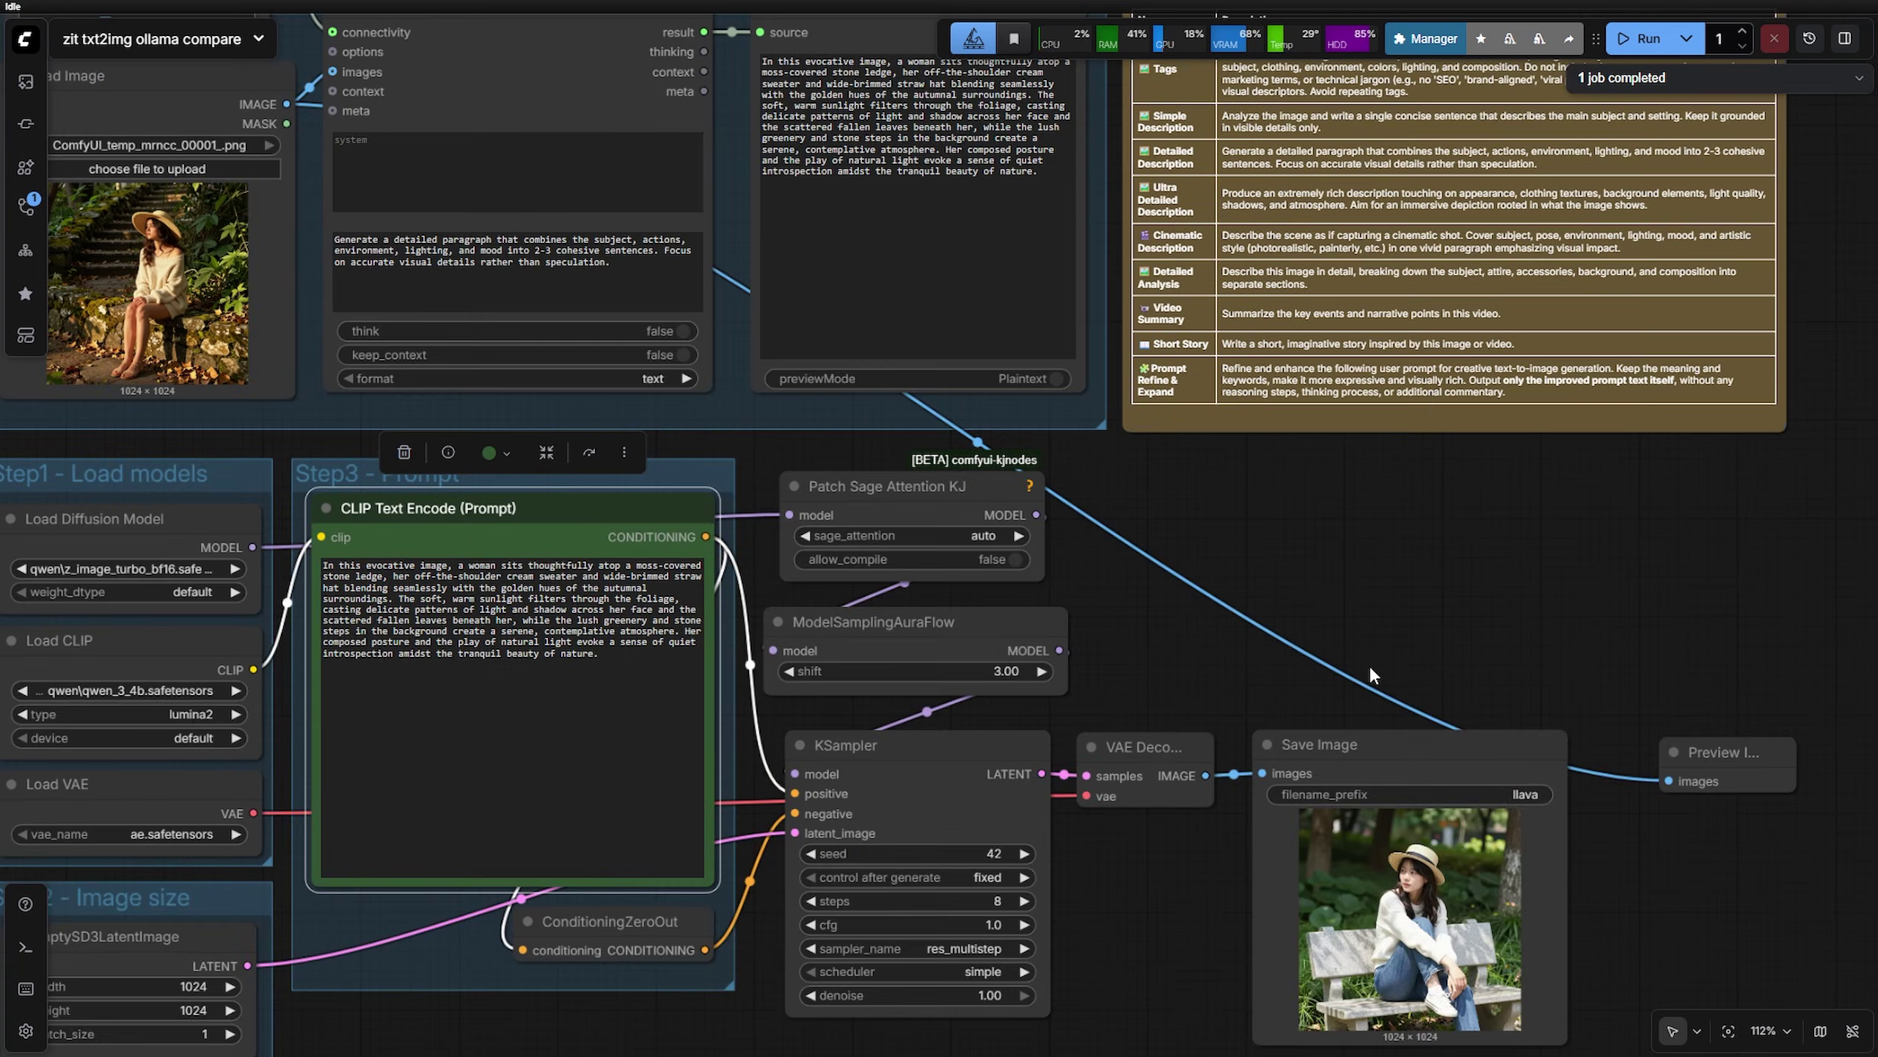
left_click(1516, 790)
type("ministral")
key("Return")
left_click(1476, 755)
key("ctrl+Return")
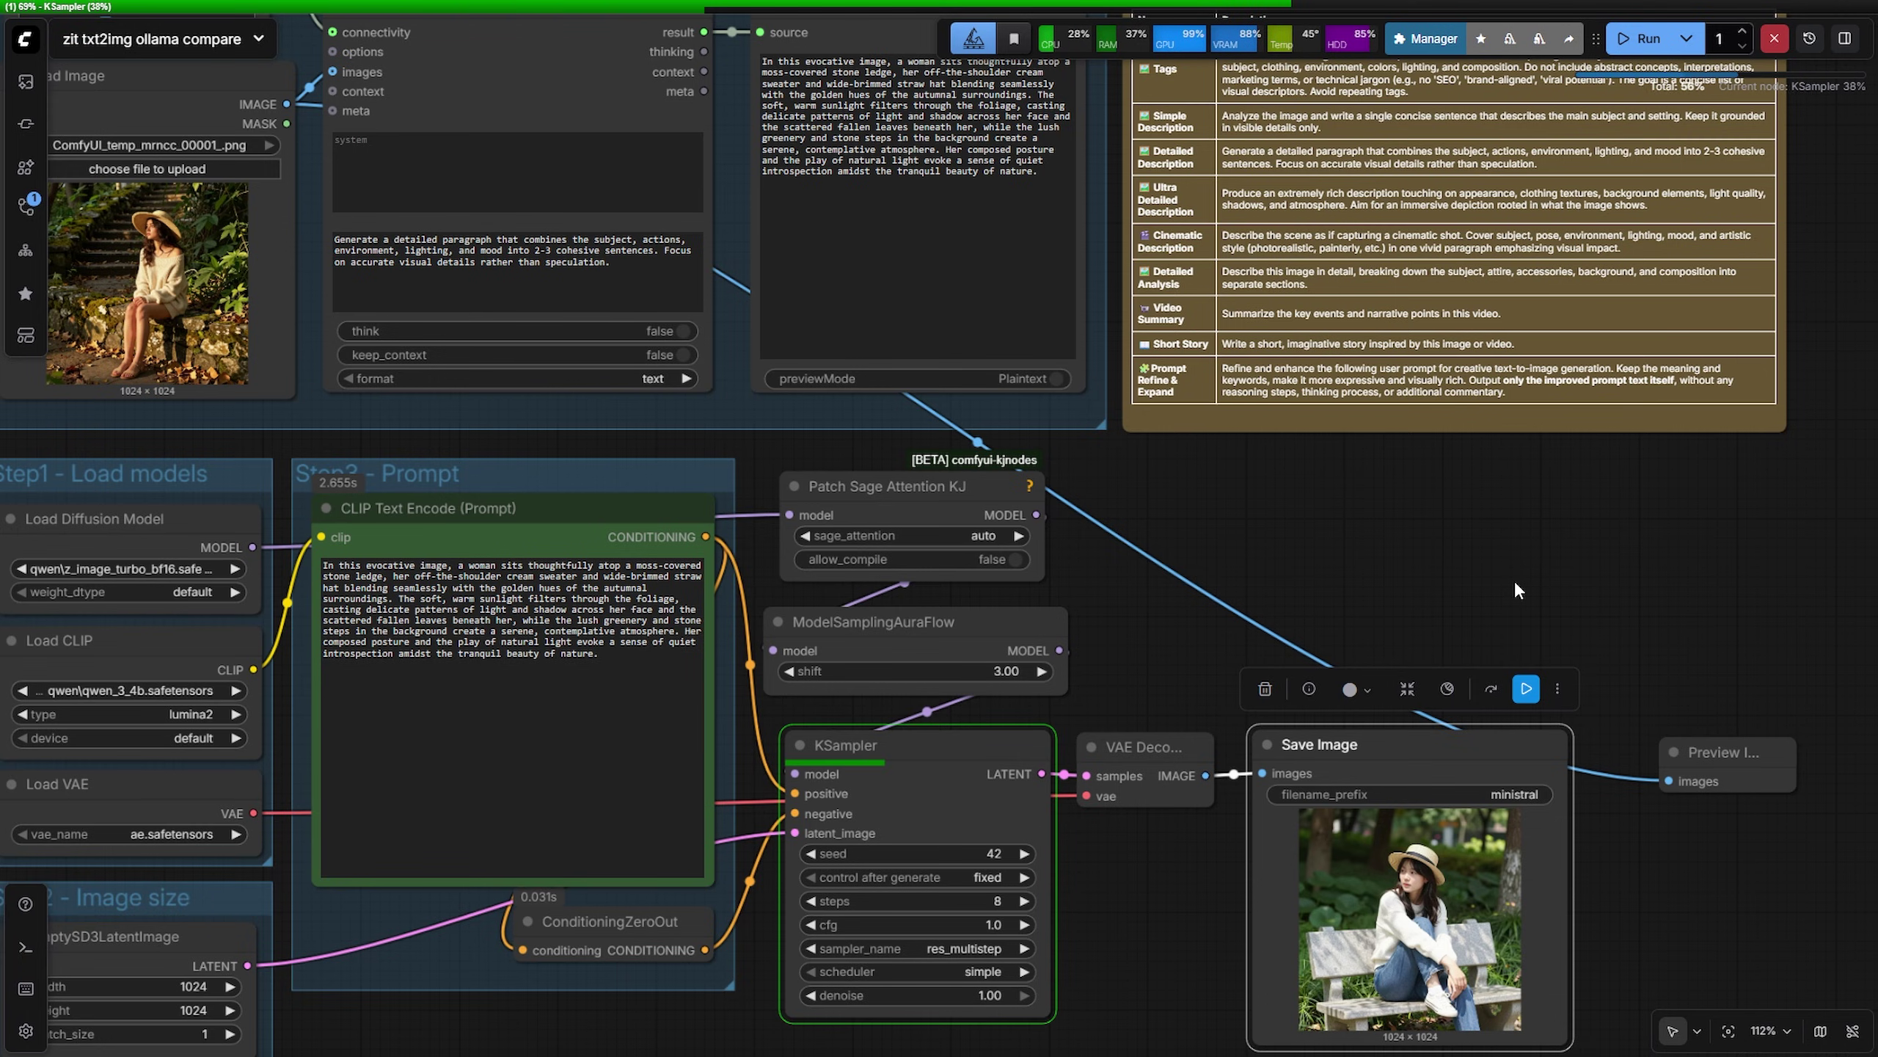
Change the Ollama Connectivity model to gemma3:4b and run only the Preview as Text node
scroll(1515, 583, "down", 5)
scroll(453, 369, "up", 6)
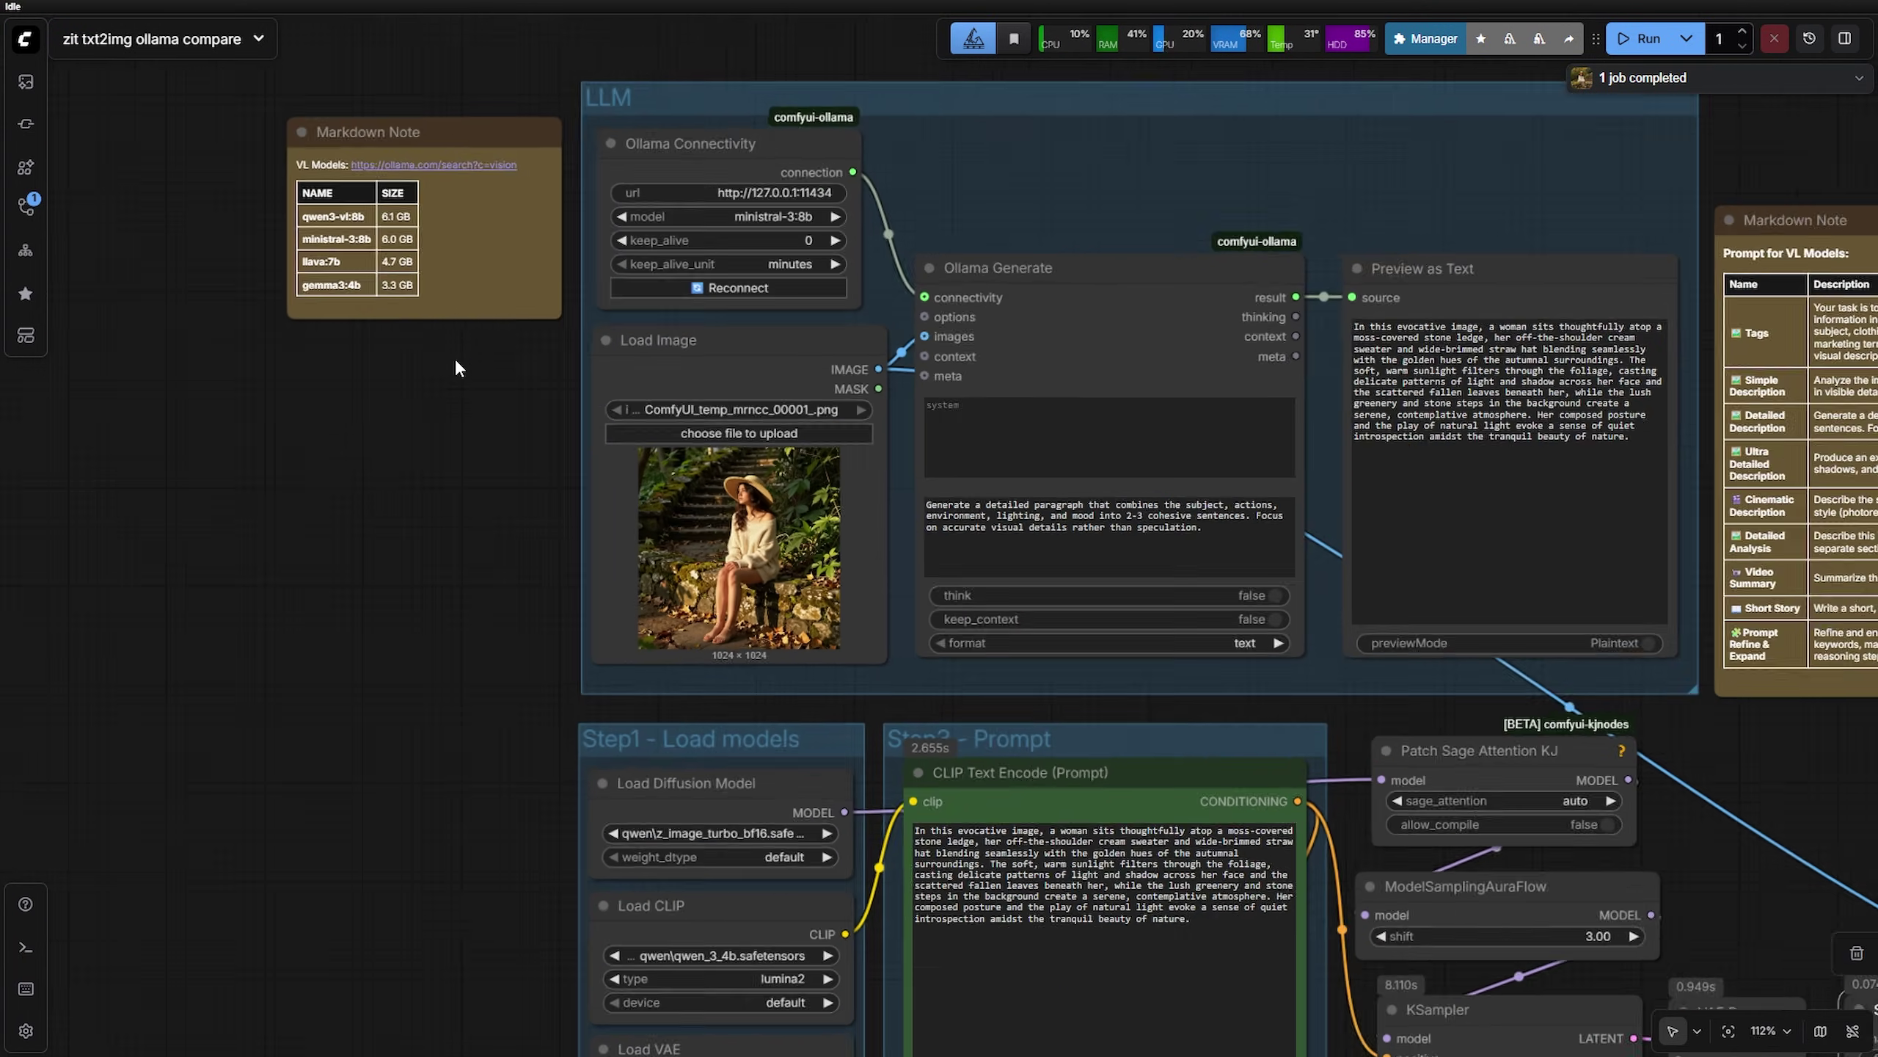
left_click(836, 201)
left_click(872, 264)
left_click(1657, 259)
left_click(1711, 200)
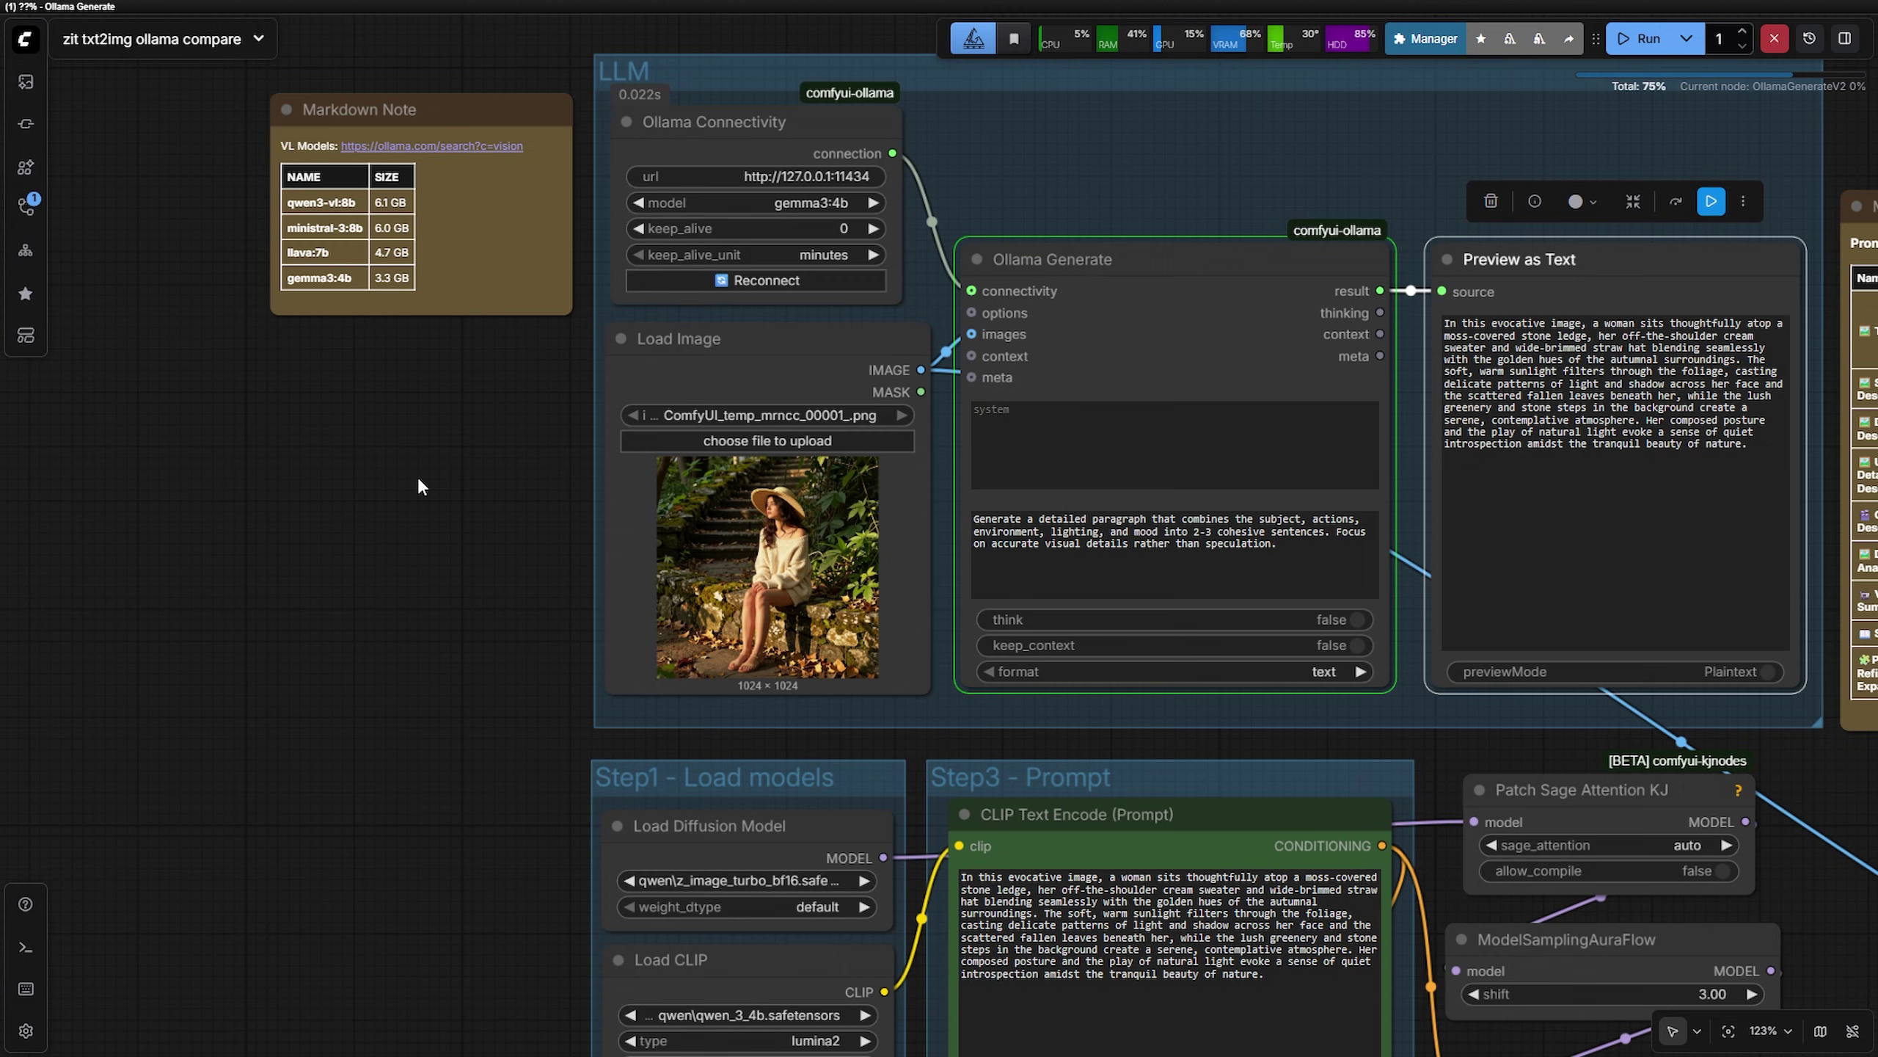
Replace the CLIP Text Encode prompt with the gemma3:4b description paragraph from Preview as Text, leaving out its introductory sentence
left_click_drag(1560, 469, 1431, 367)
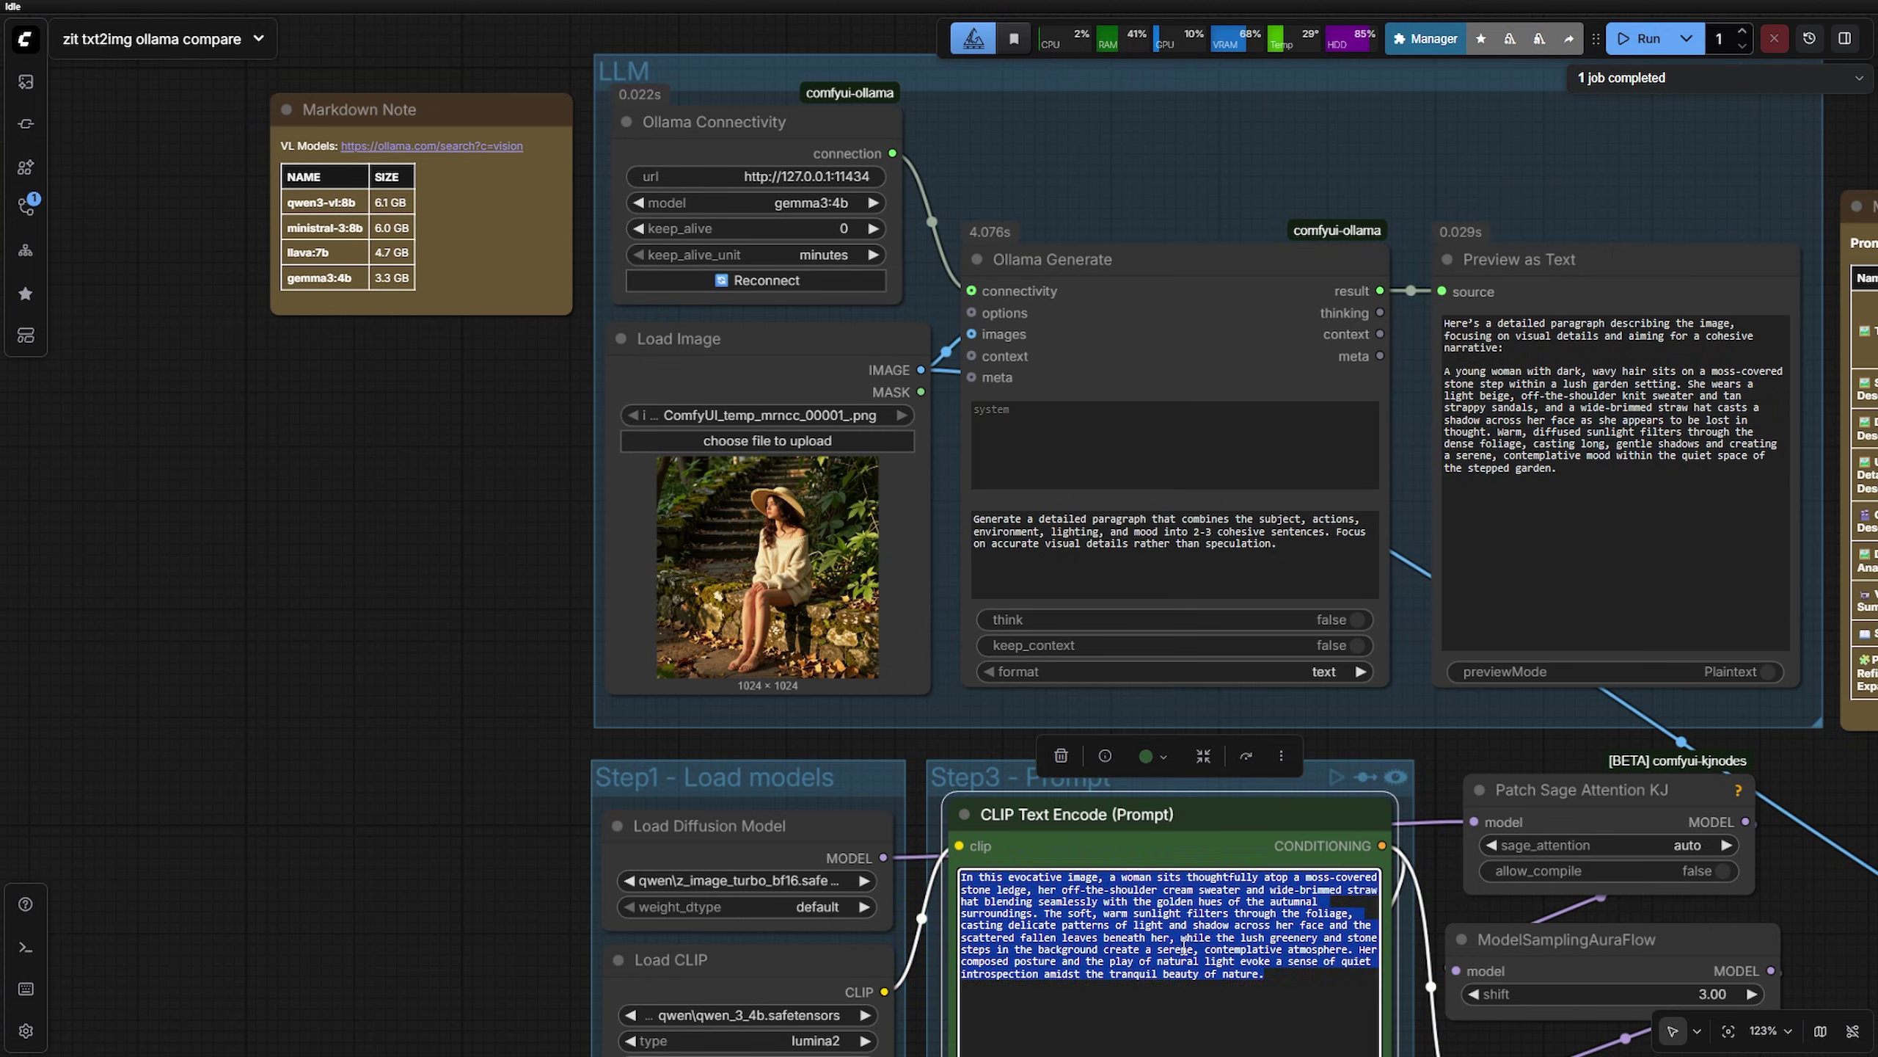
type("A young woman with dark, wavy hair sits on a moss-covered stone step within a lush garden setting. She wears a light beige, off-the-shoulder knit sweater and tan strappy sandals, and a wide-brimmed straw hat casts a shadow across her face as she appears to be lost in thought. Warm, diffused sunlight filters through the dense foliage, casting long, gentle shadows and creating a serene, contemplative mood within the quiet space of the stepped garden.")
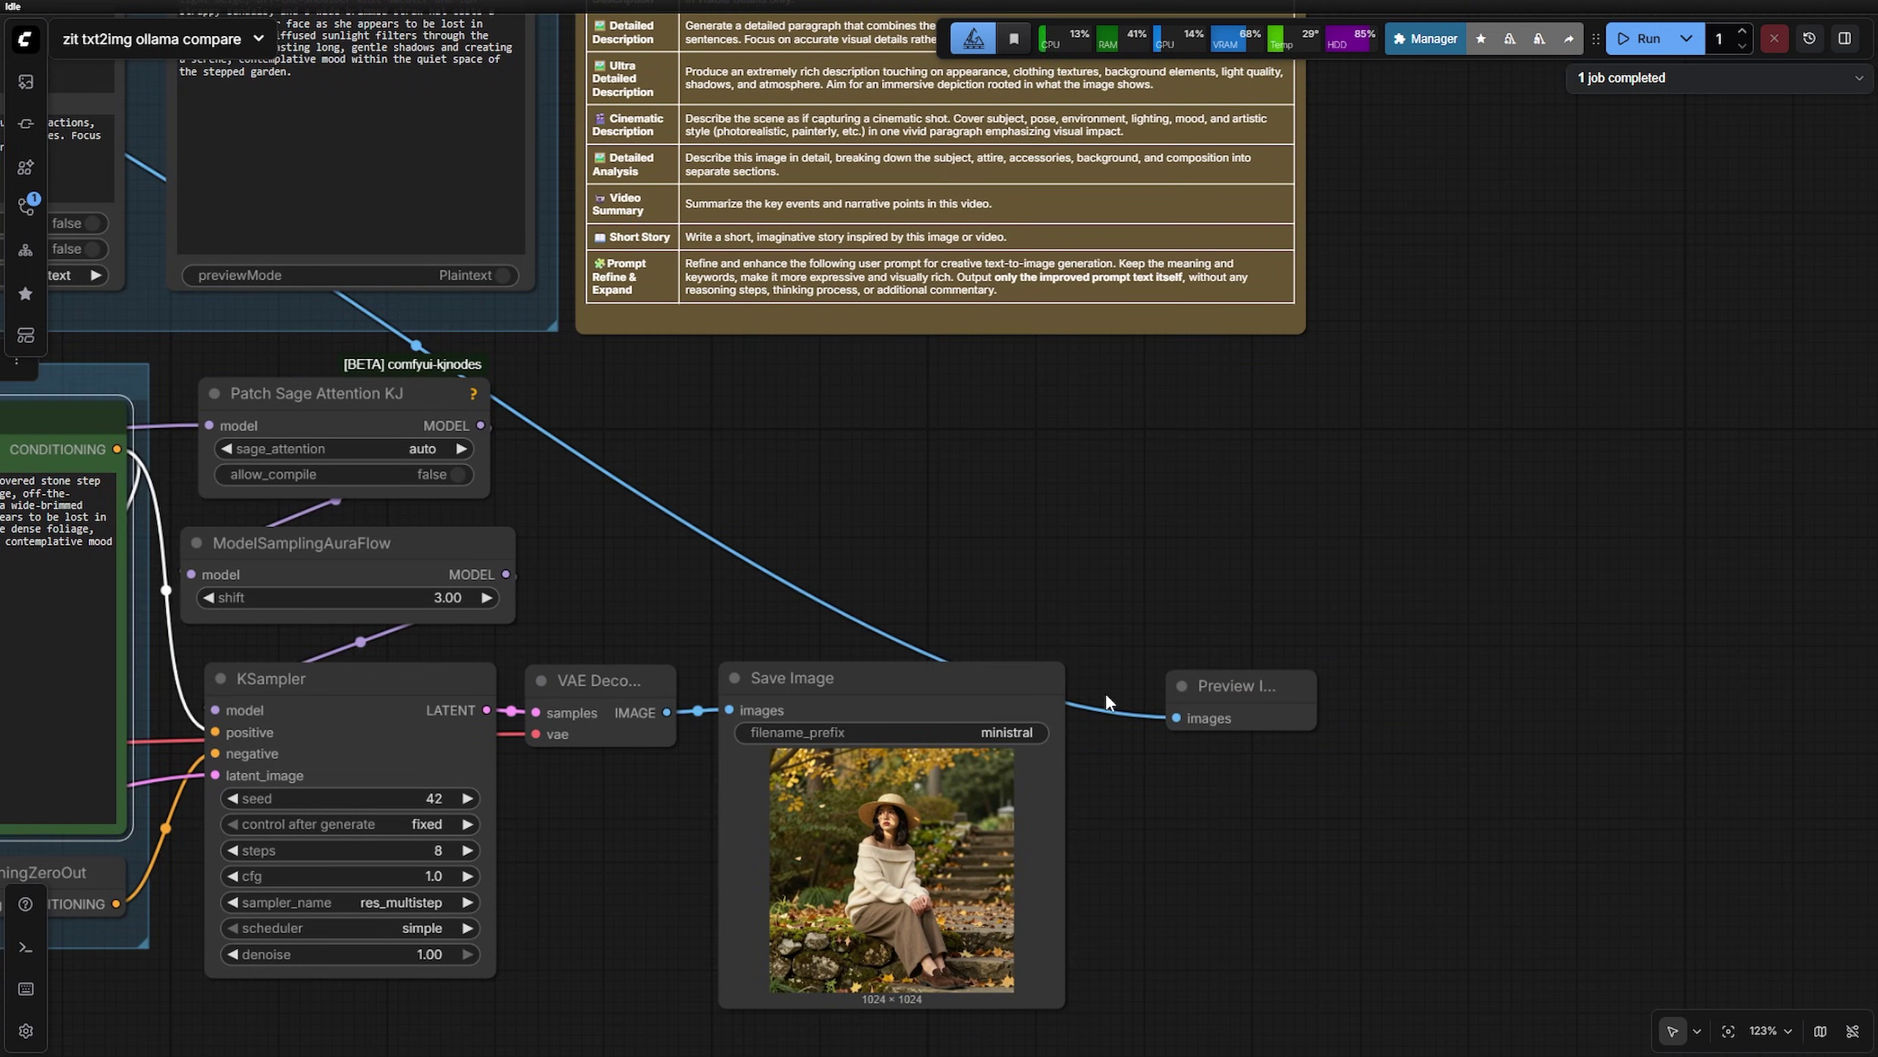
Set the Save Image filename prefix to "gemma" and run that node to generate the image
double_click(1017, 732)
type("gemma")
key("Return")
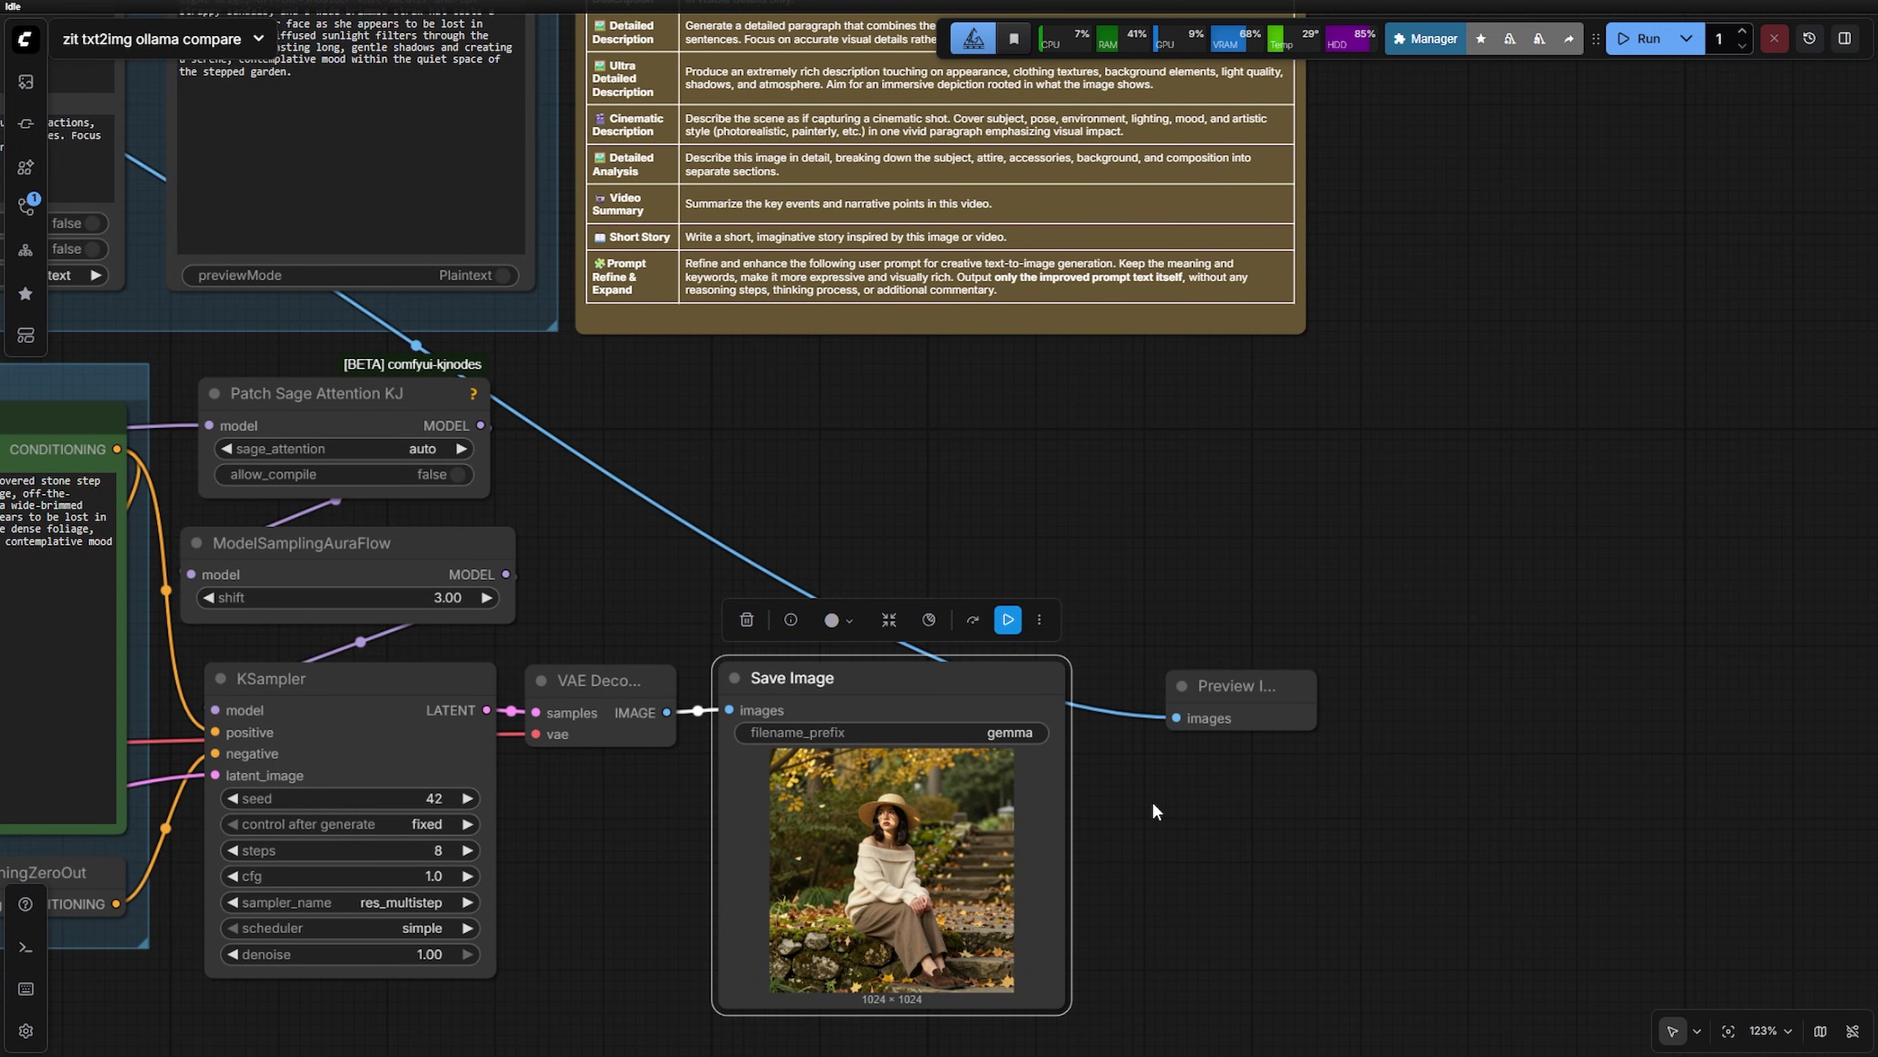
left_click(1008, 620)
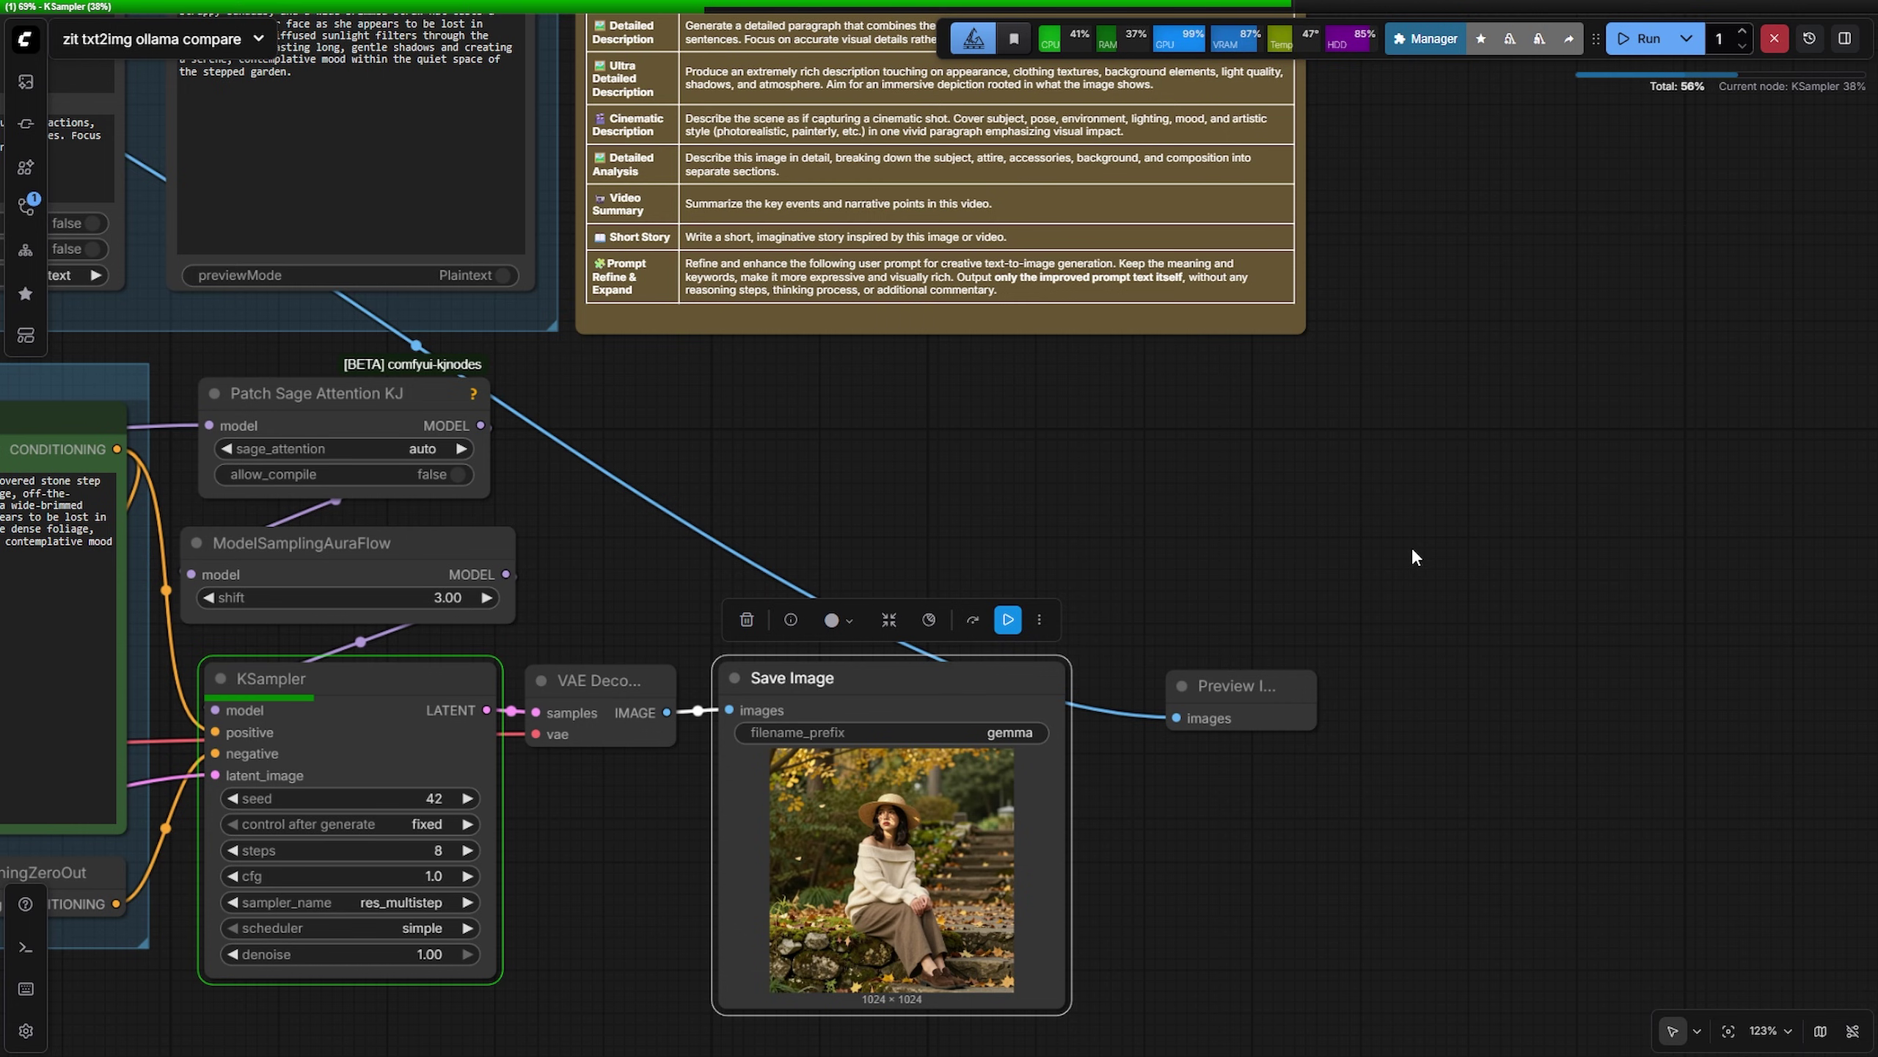
scroll(1102, 489, "down", 5)
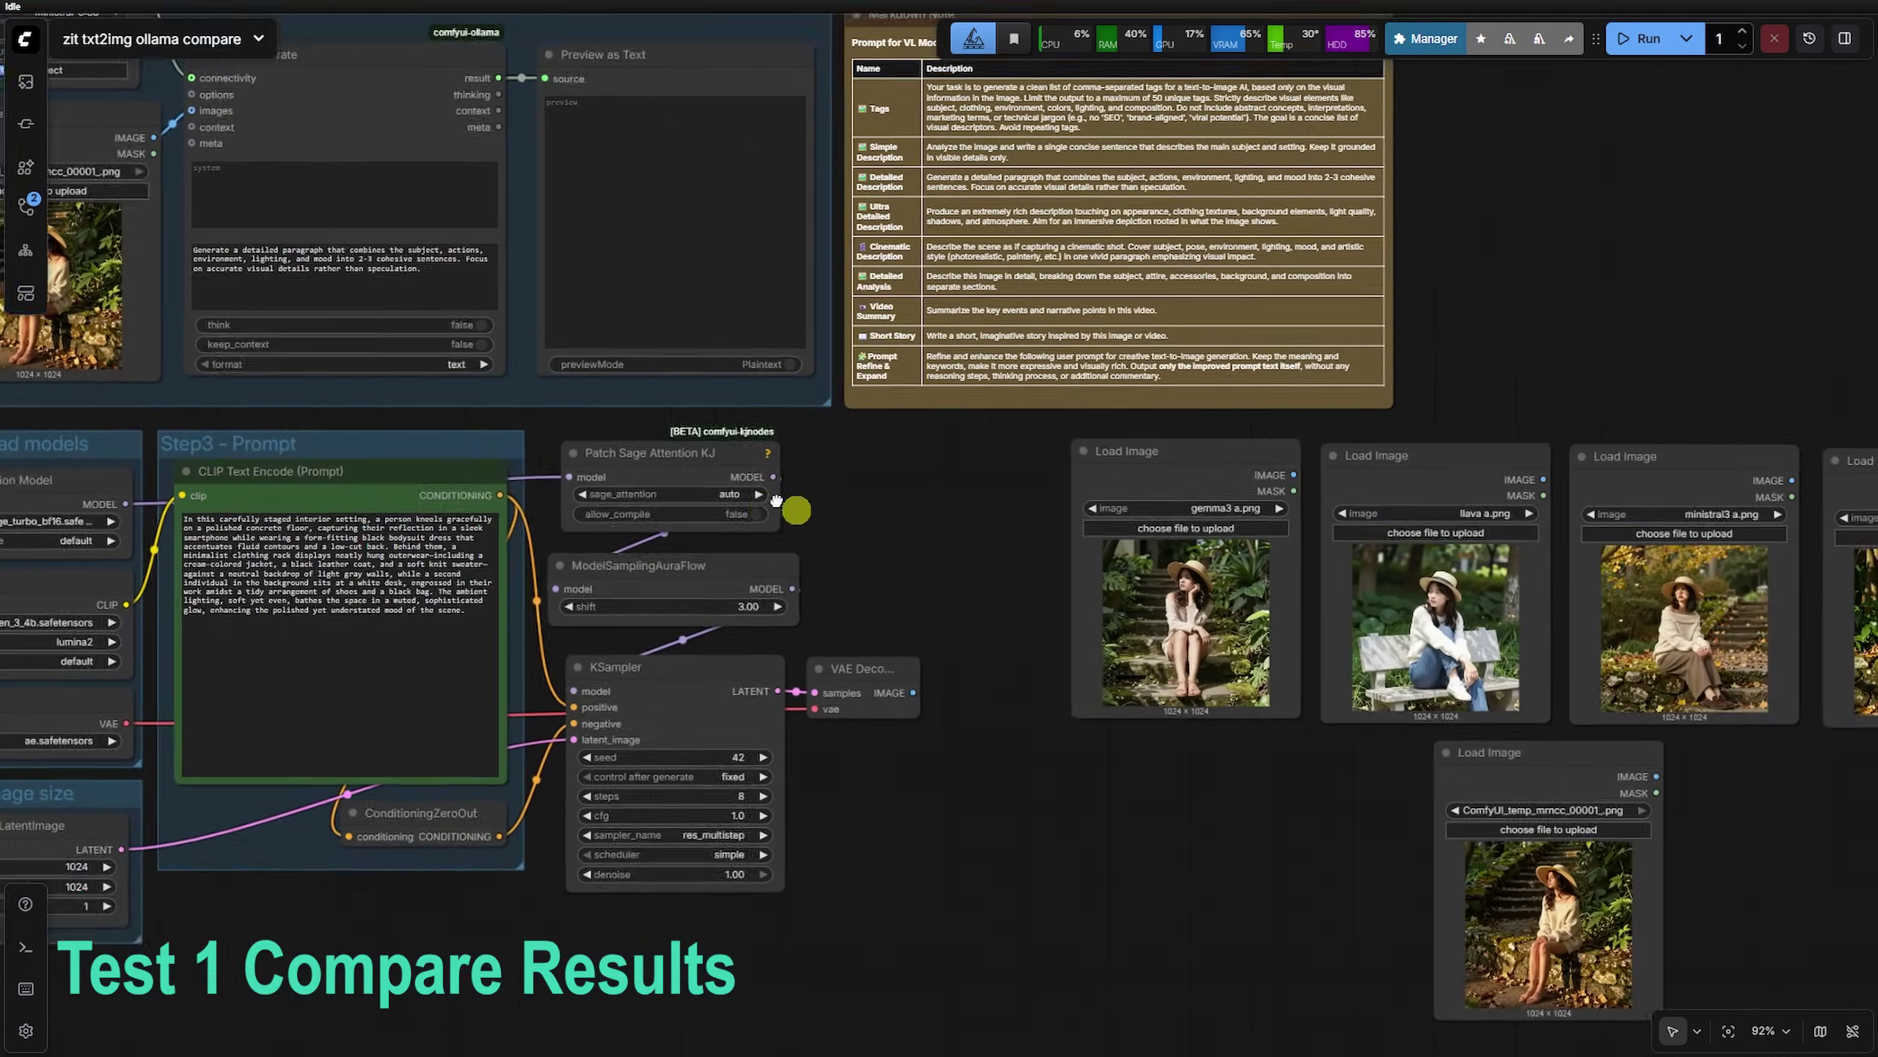
Examine the gemma3, llava, ministral3 and qwen3 results of the first test against the reference image
left_click_drag(796, 508, 352, 382)
scroll(1103, 755, "up", 6)
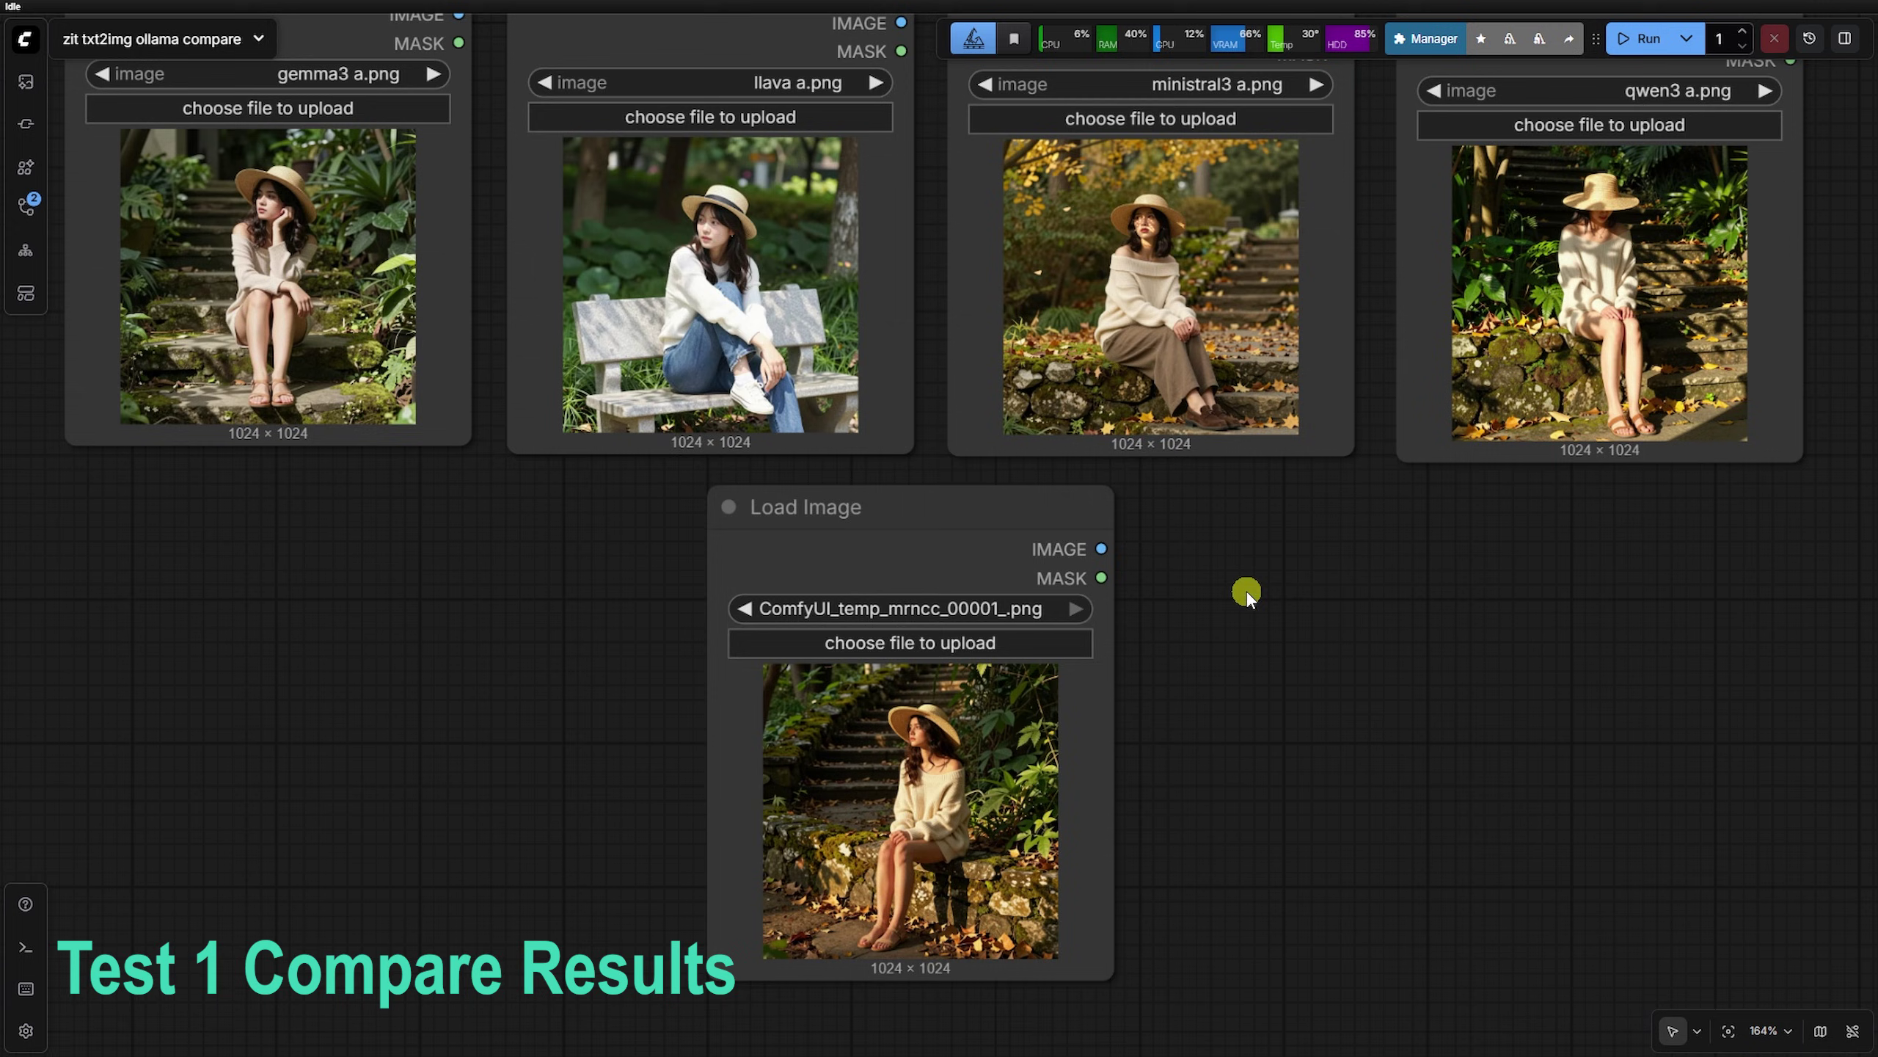
left_click_drag(1246, 591, 1222, 696)
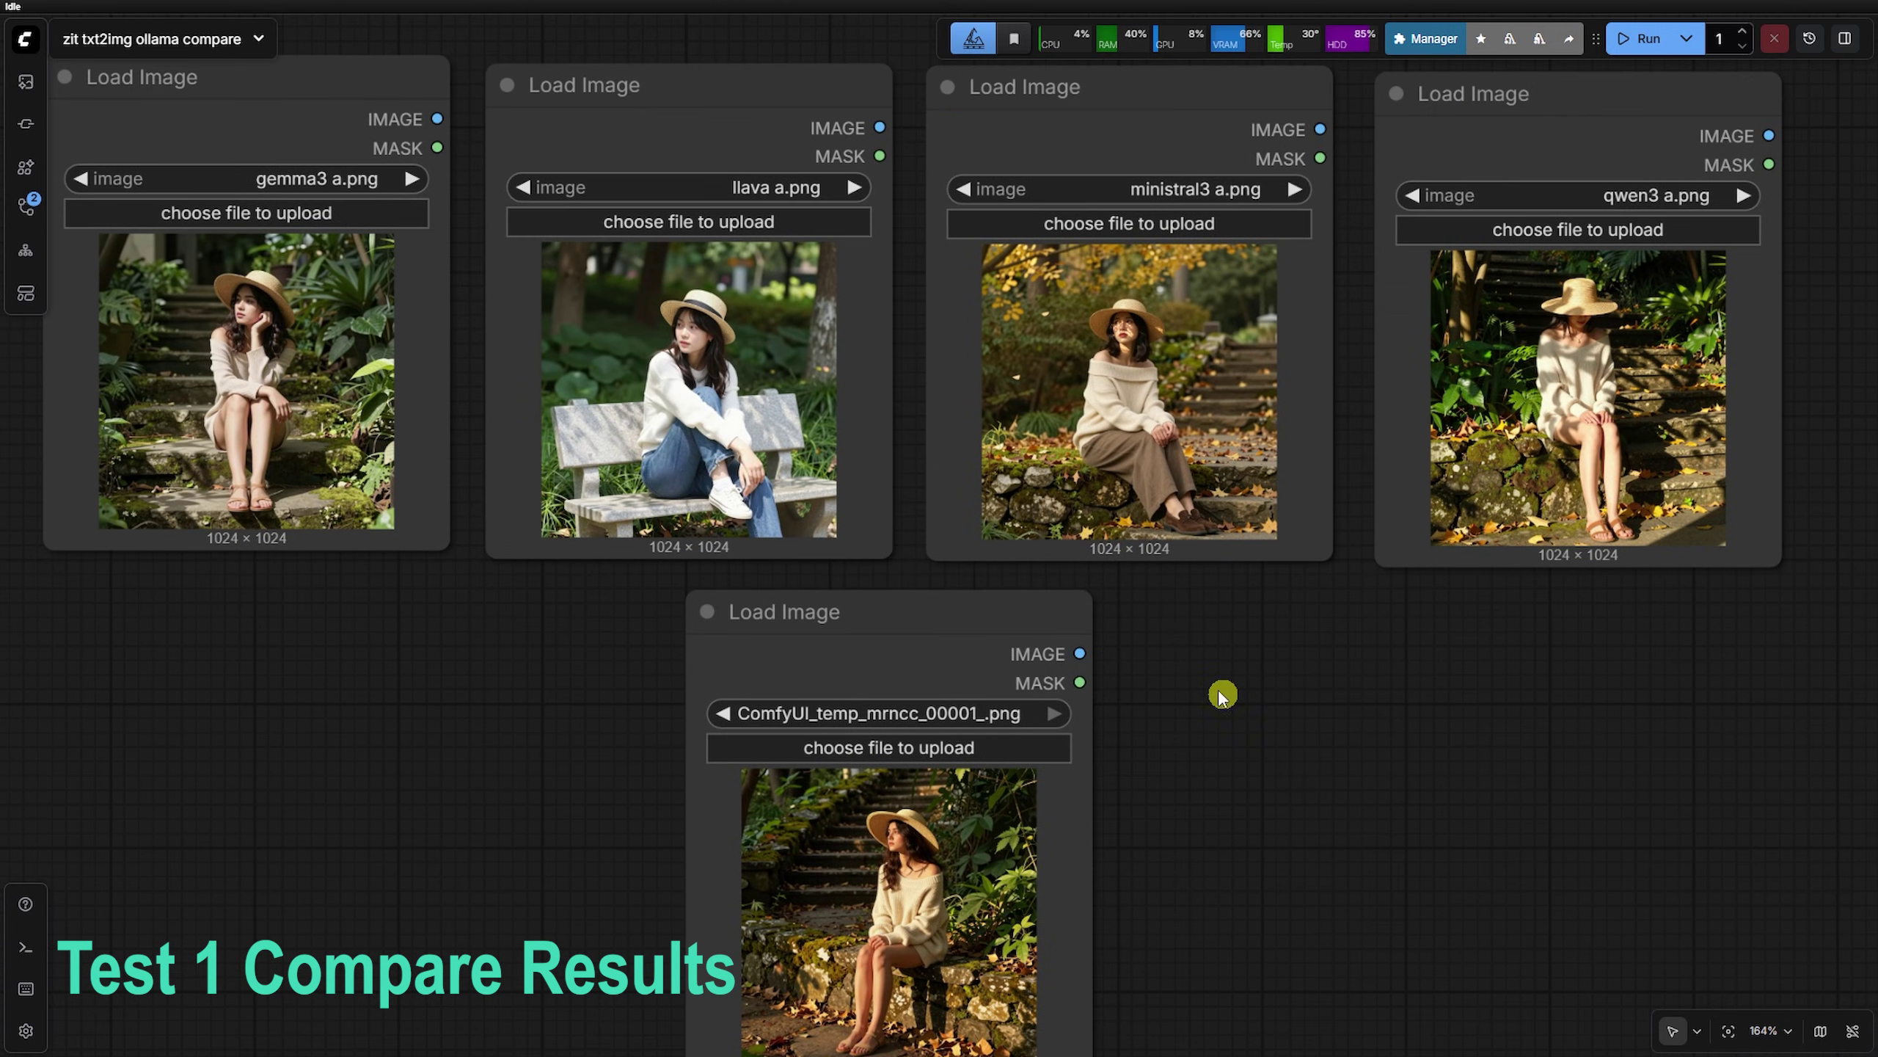
left_click(268, 138)
left_click(717, 105)
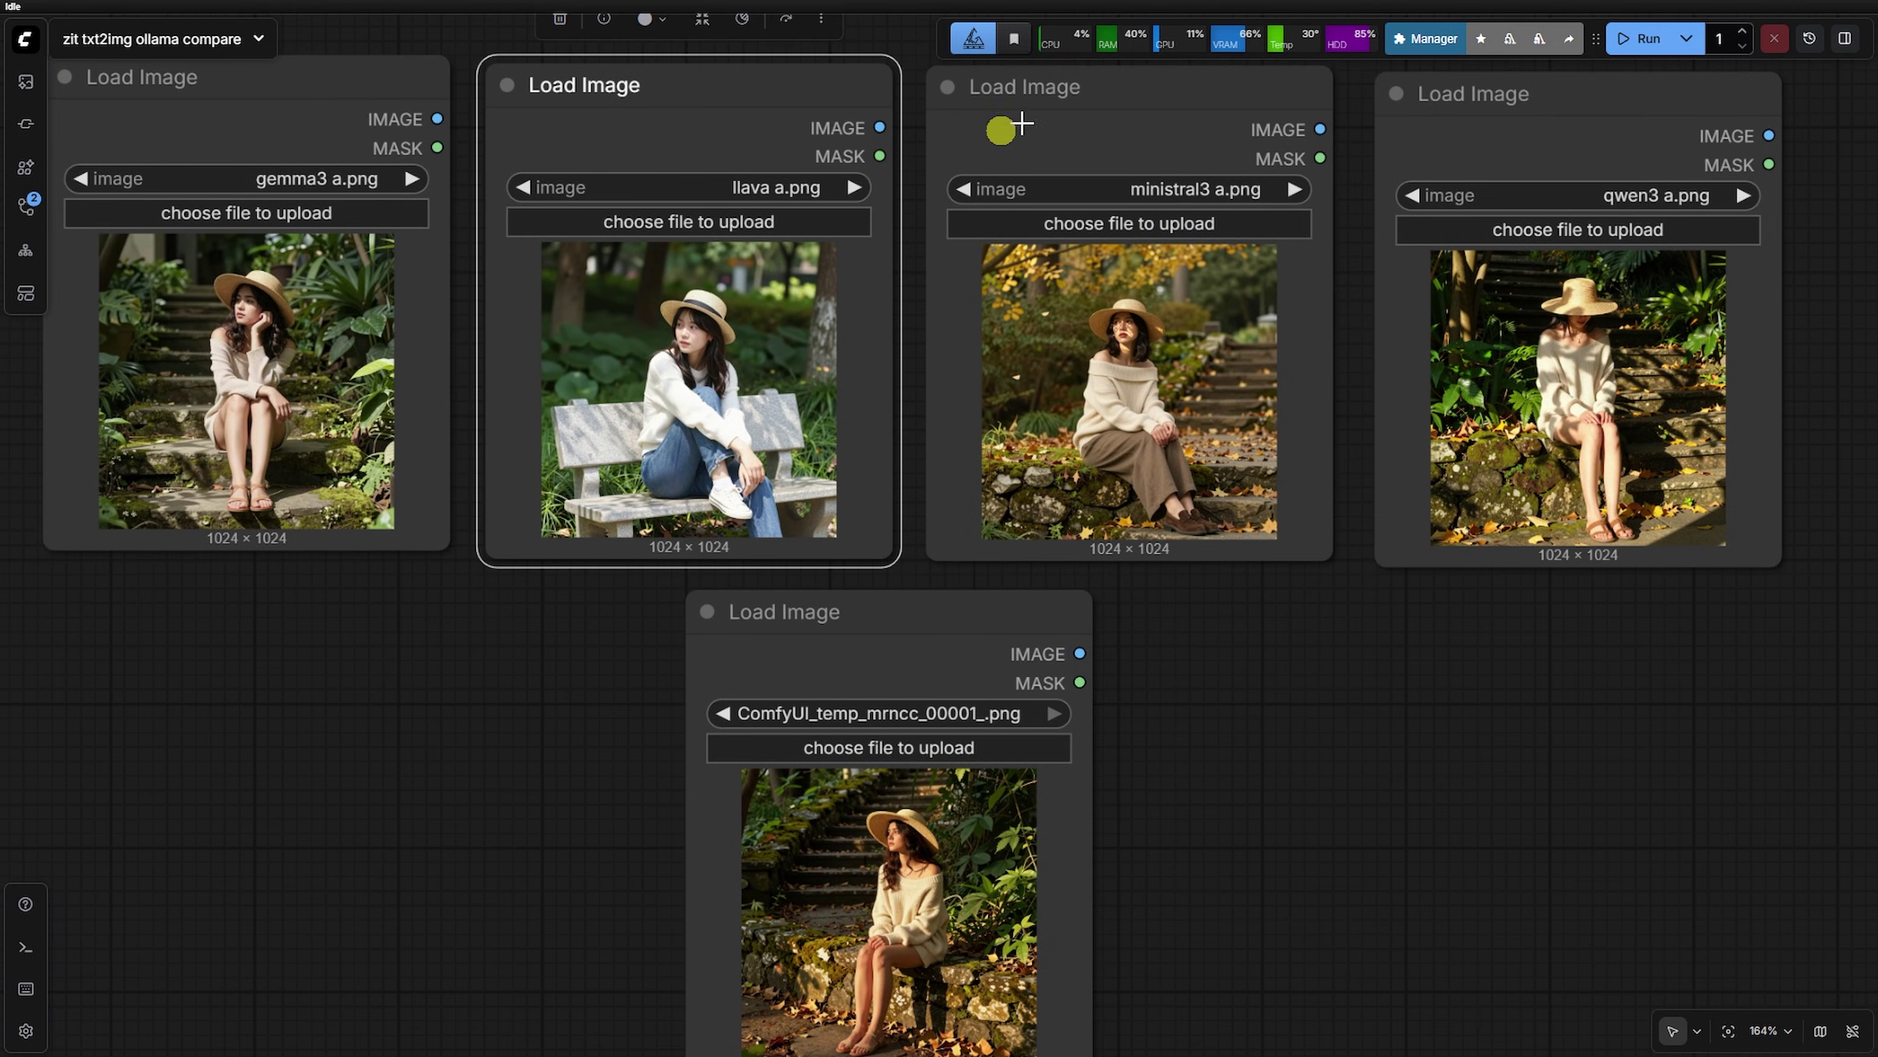
left_click(1095, 88)
left_click(1553, 96)
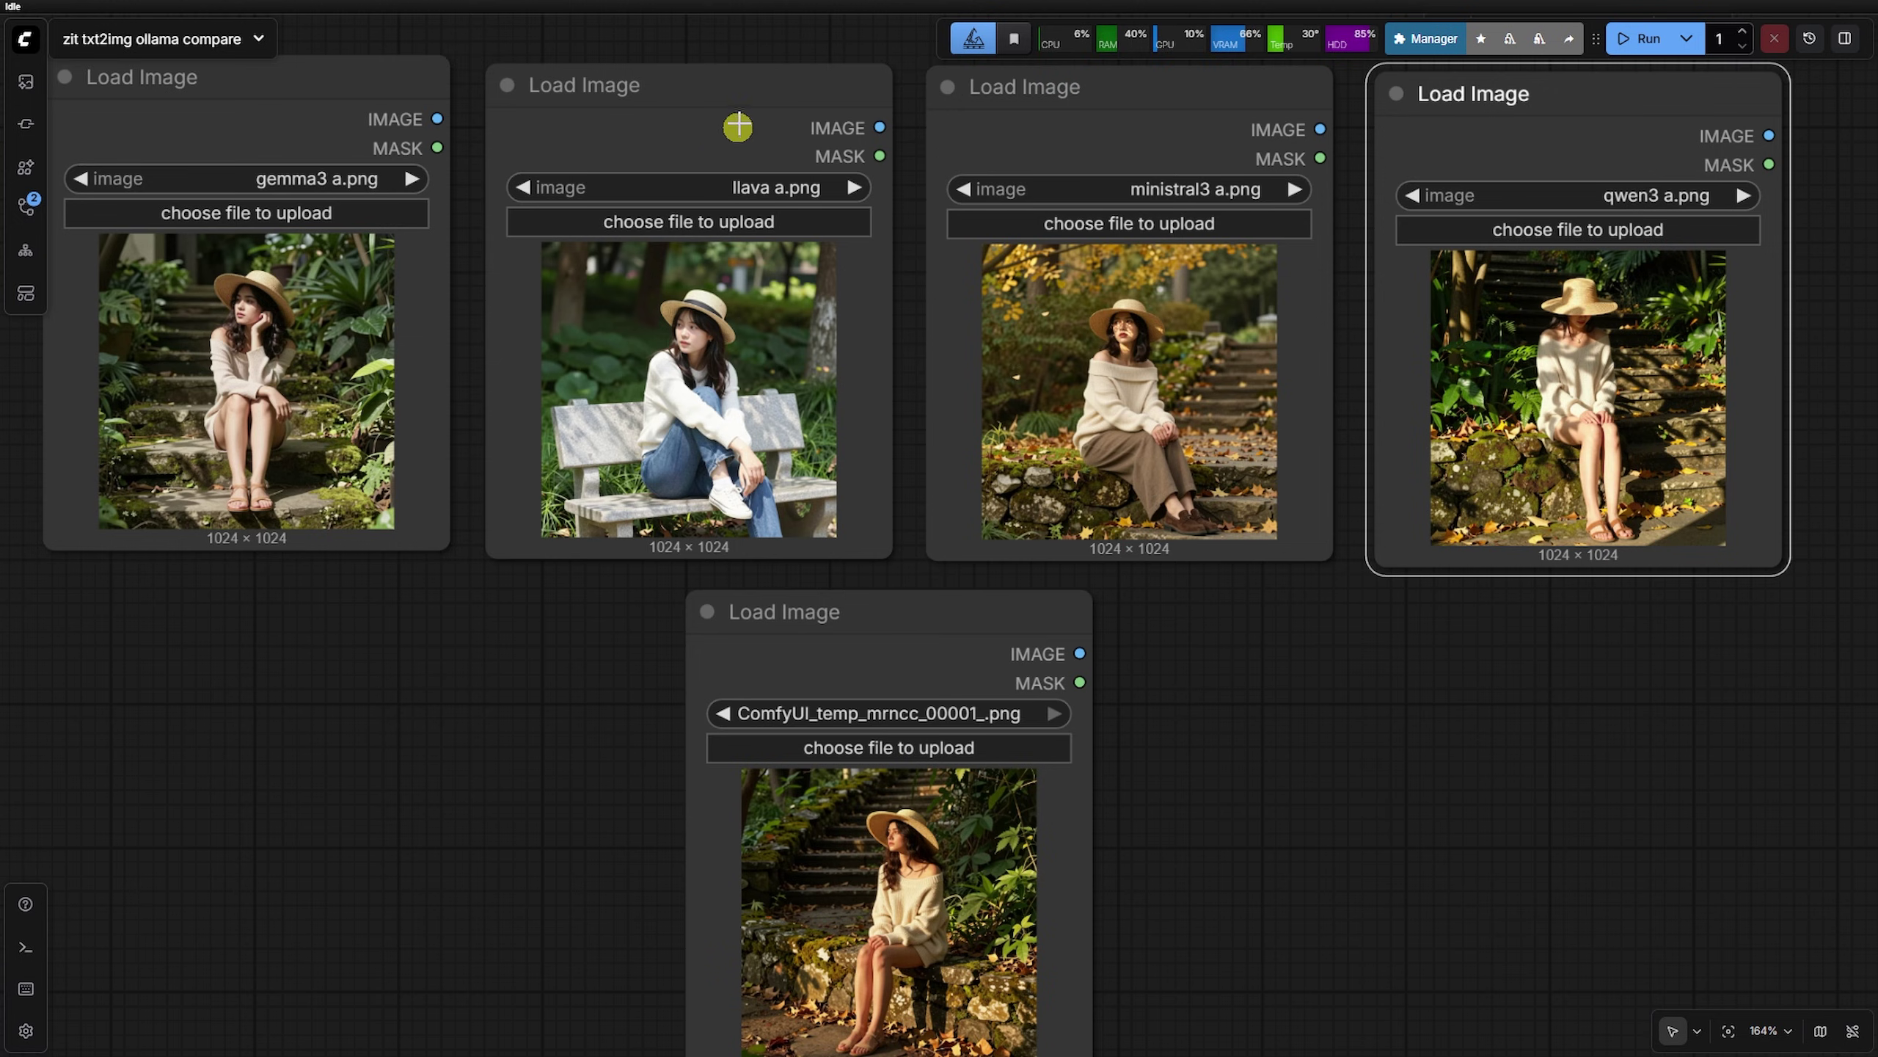
Rearrange the row of Load Image result nodes into the order gemma3, qwen3, llava, ministral3
left_click_drag(738, 126, 1429, 742)
left_click_drag(1138, 107, 1727, 705)
left_click_drag(1557, 92, 630, 83)
left_click_drag(1305, 703, 1036, 89)
left_click_drag(1645, 716, 1438, 103)
Examine the ministral3, llava, qwen3 and gemma3 results up close for differences in pose, clothing and setting
scroll(1523, 296, "up", 4)
scroll(1538, 294, "up", 4)
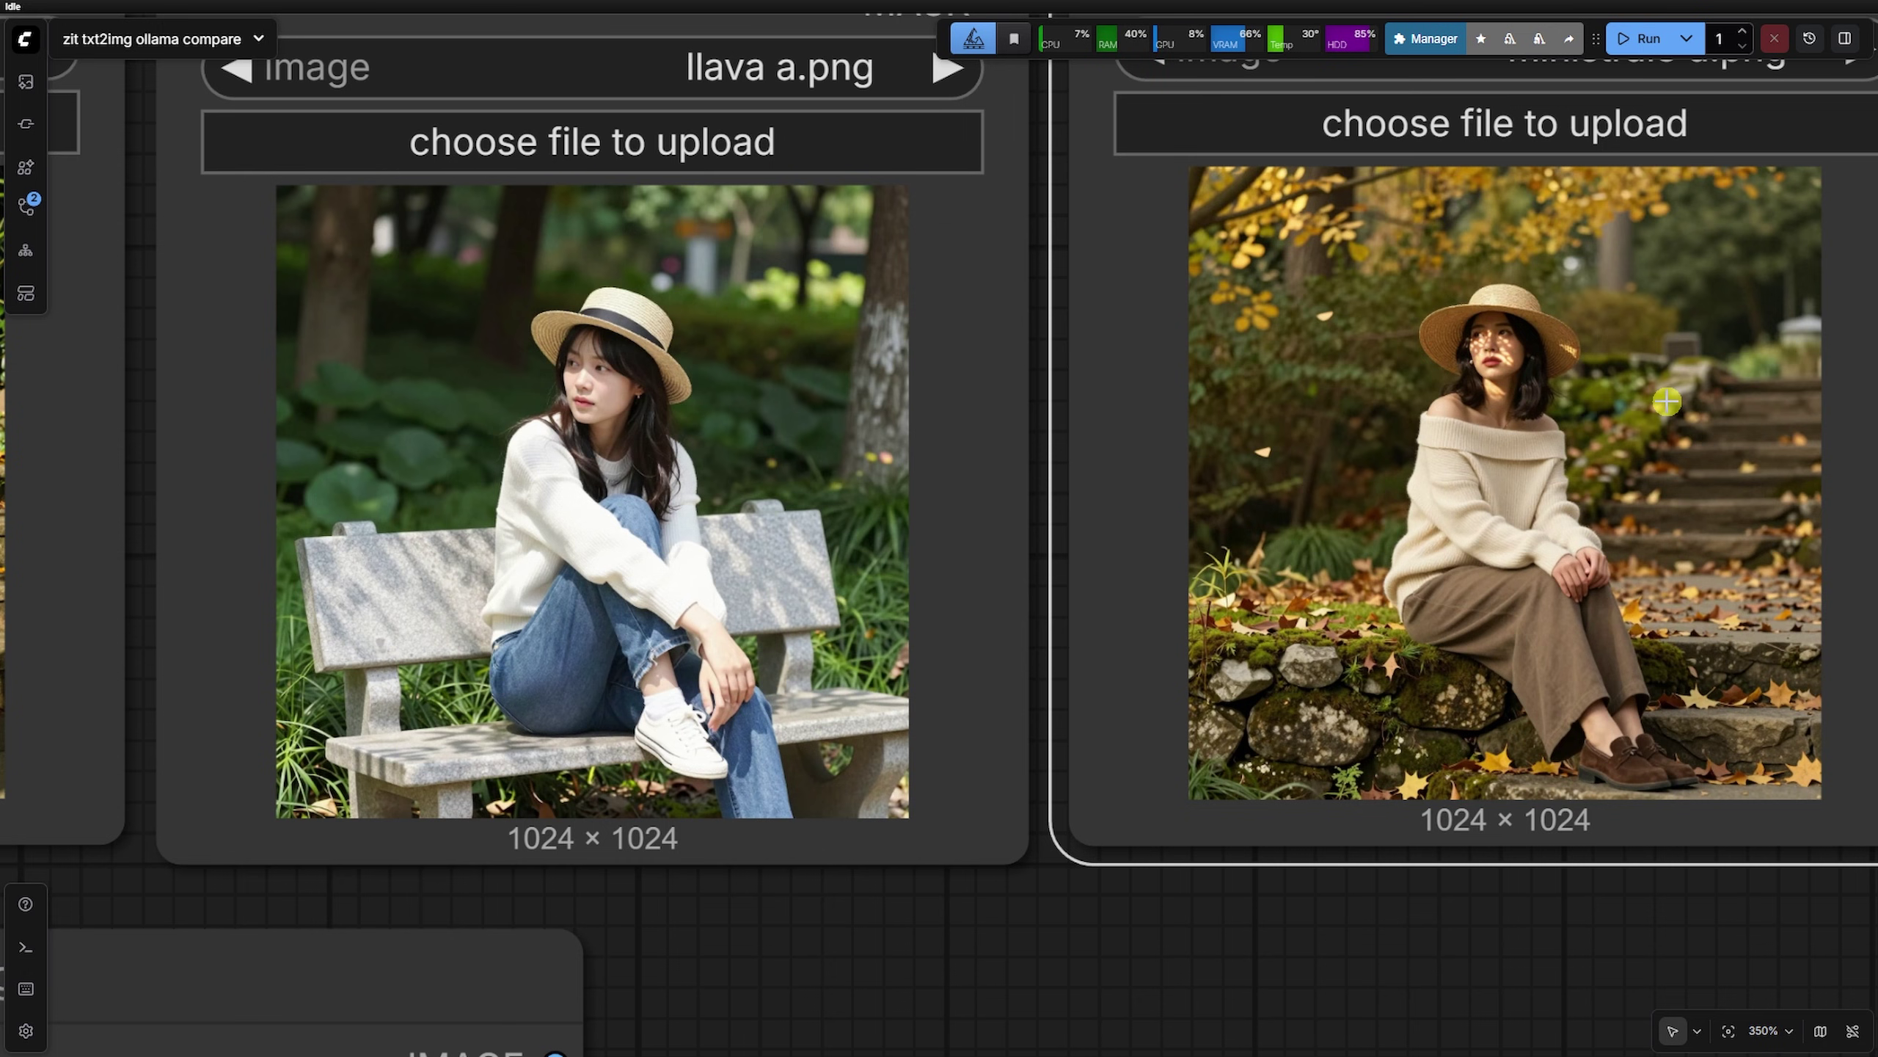
scroll(1667, 402, "down", 2)
scroll(946, 430, "up", 3)
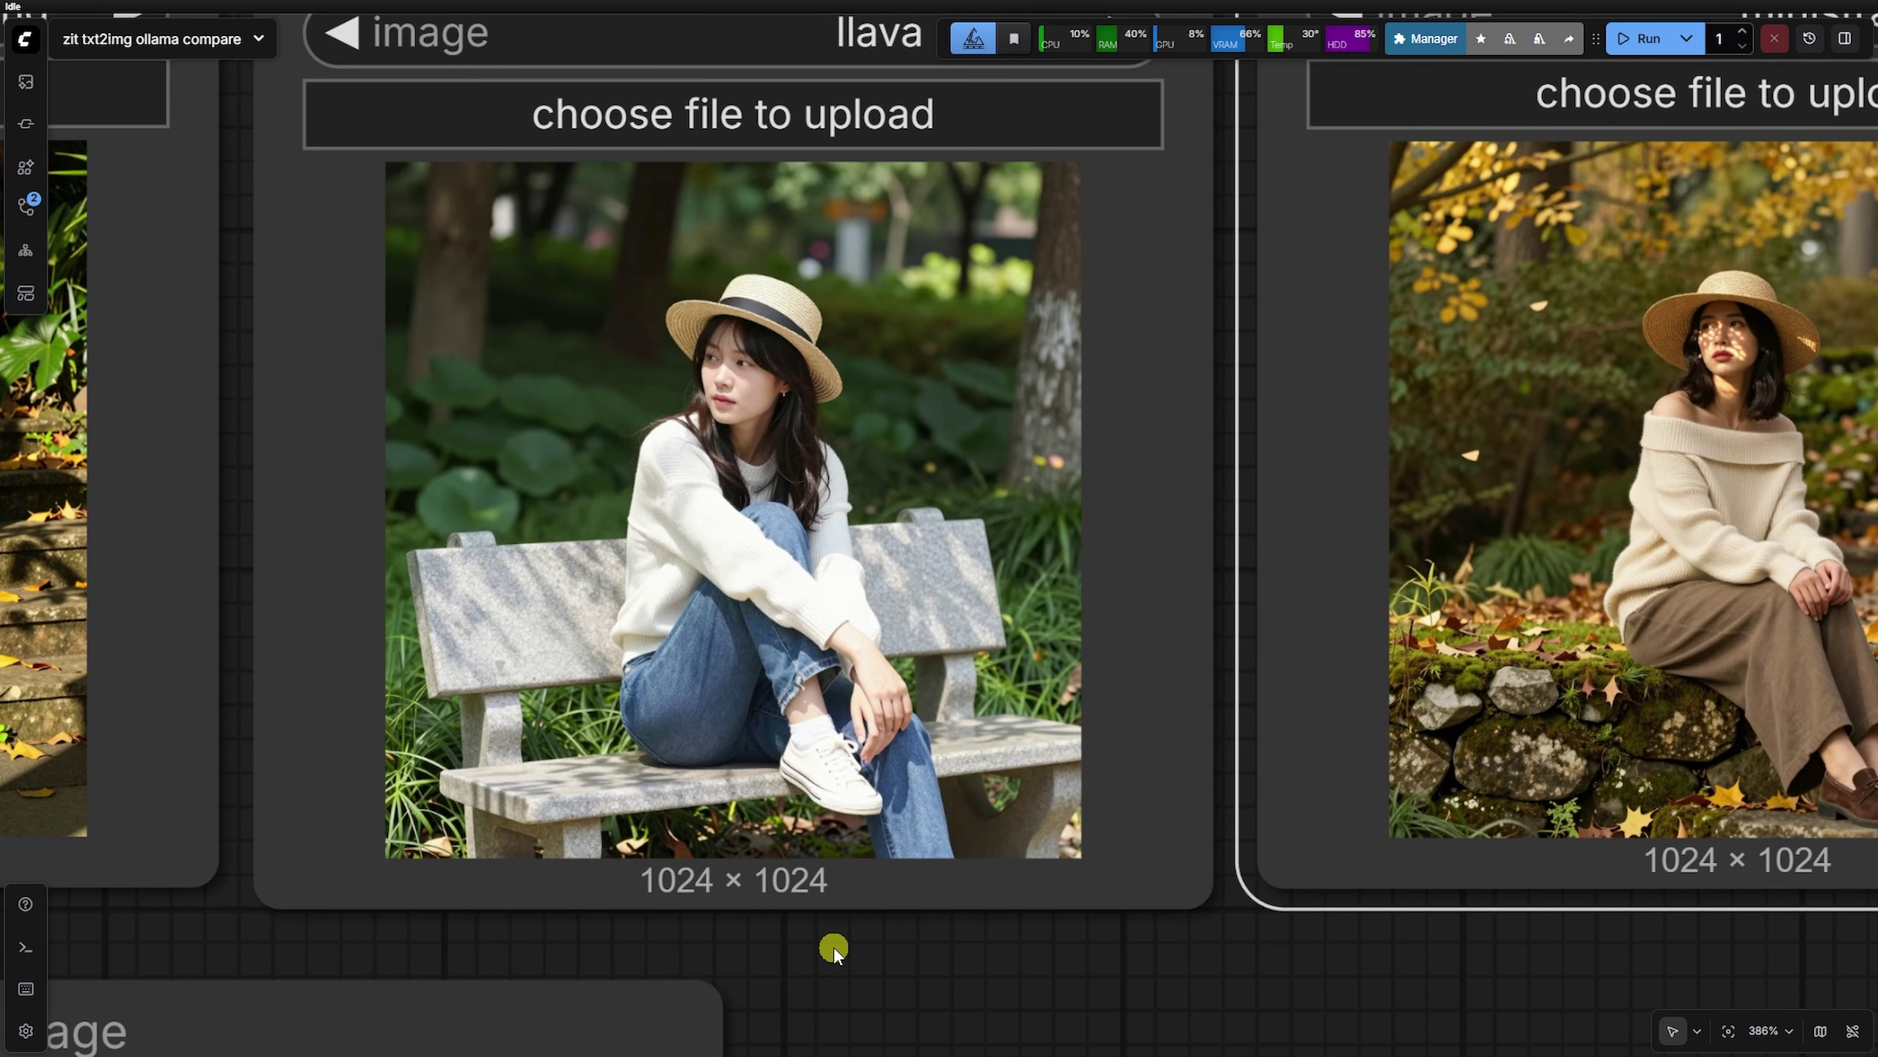
scroll(834, 951, "down", 2)
left_click_drag(759, 944, 1566, 914)
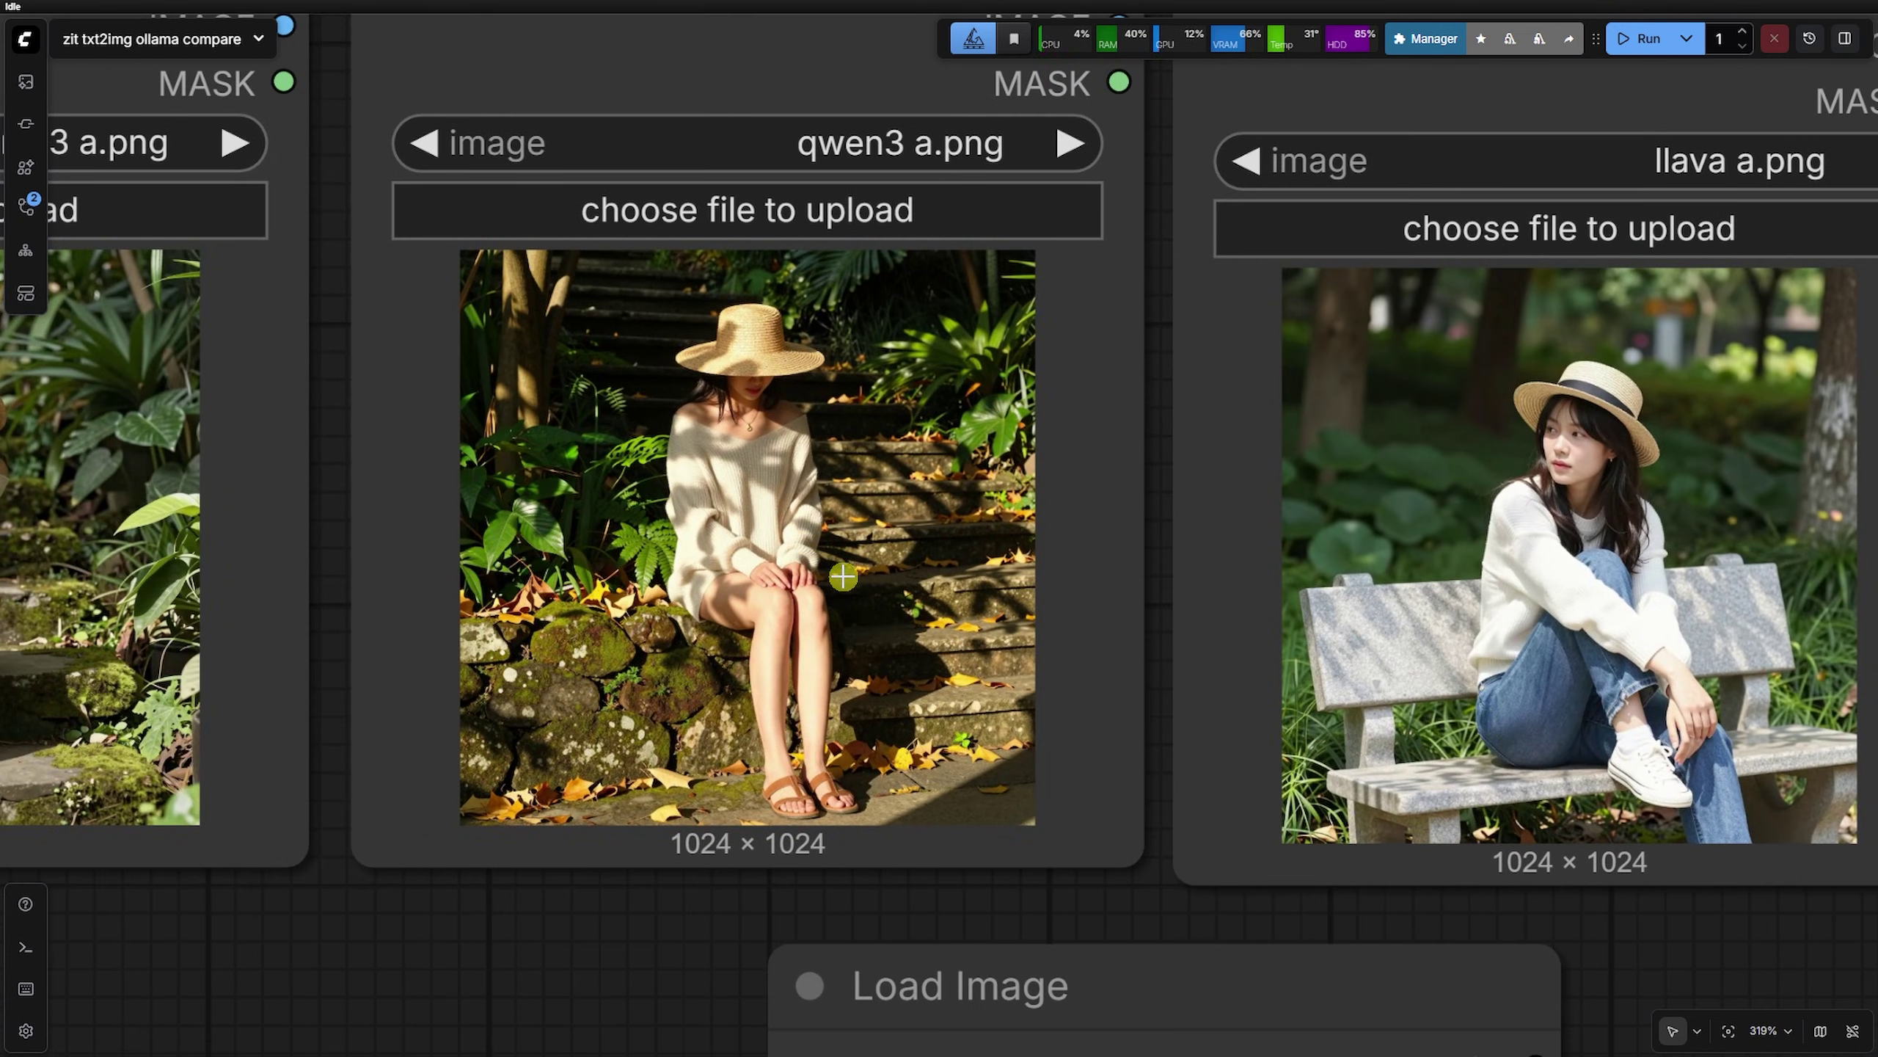
scroll(843, 577, "up", 3)
scroll(843, 577, "down", 4)
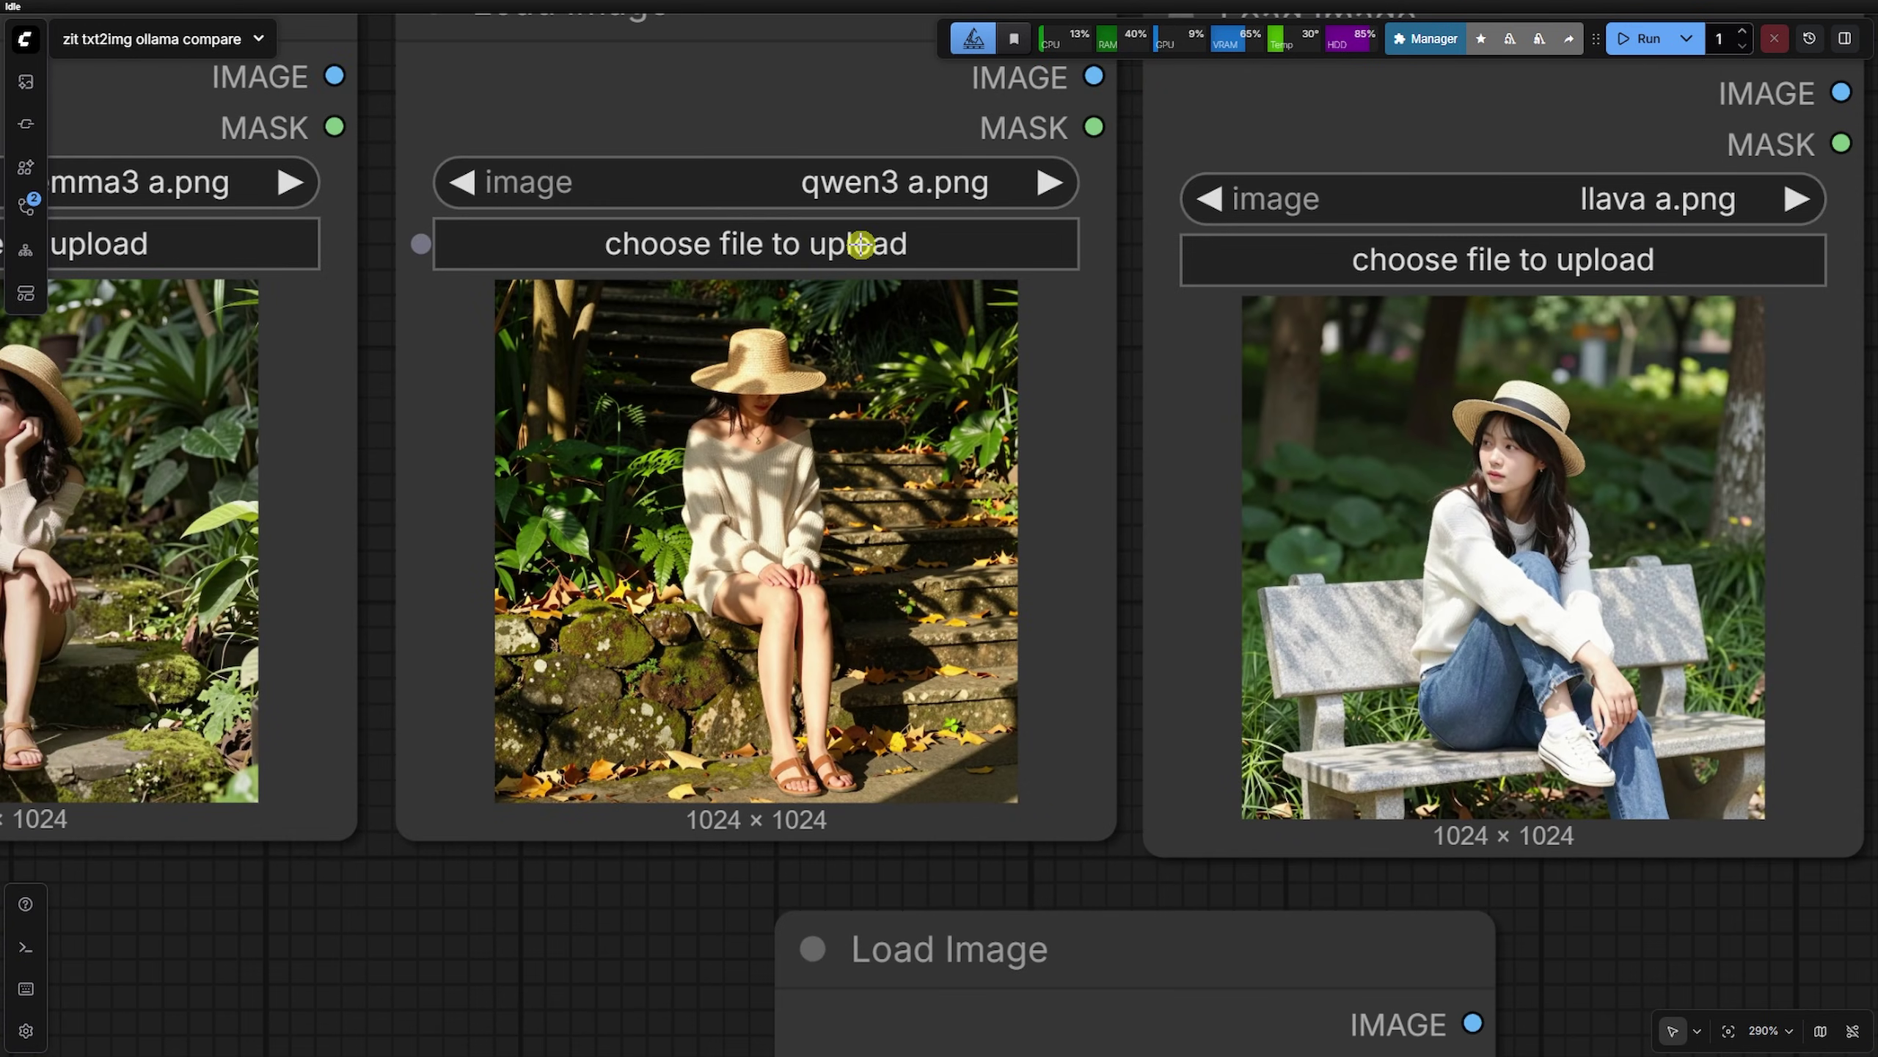
left_click_drag(390, 218, 1241, 252)
scroll(1057, 246, "up", 3)
scroll(1057, 245, "down", 3)
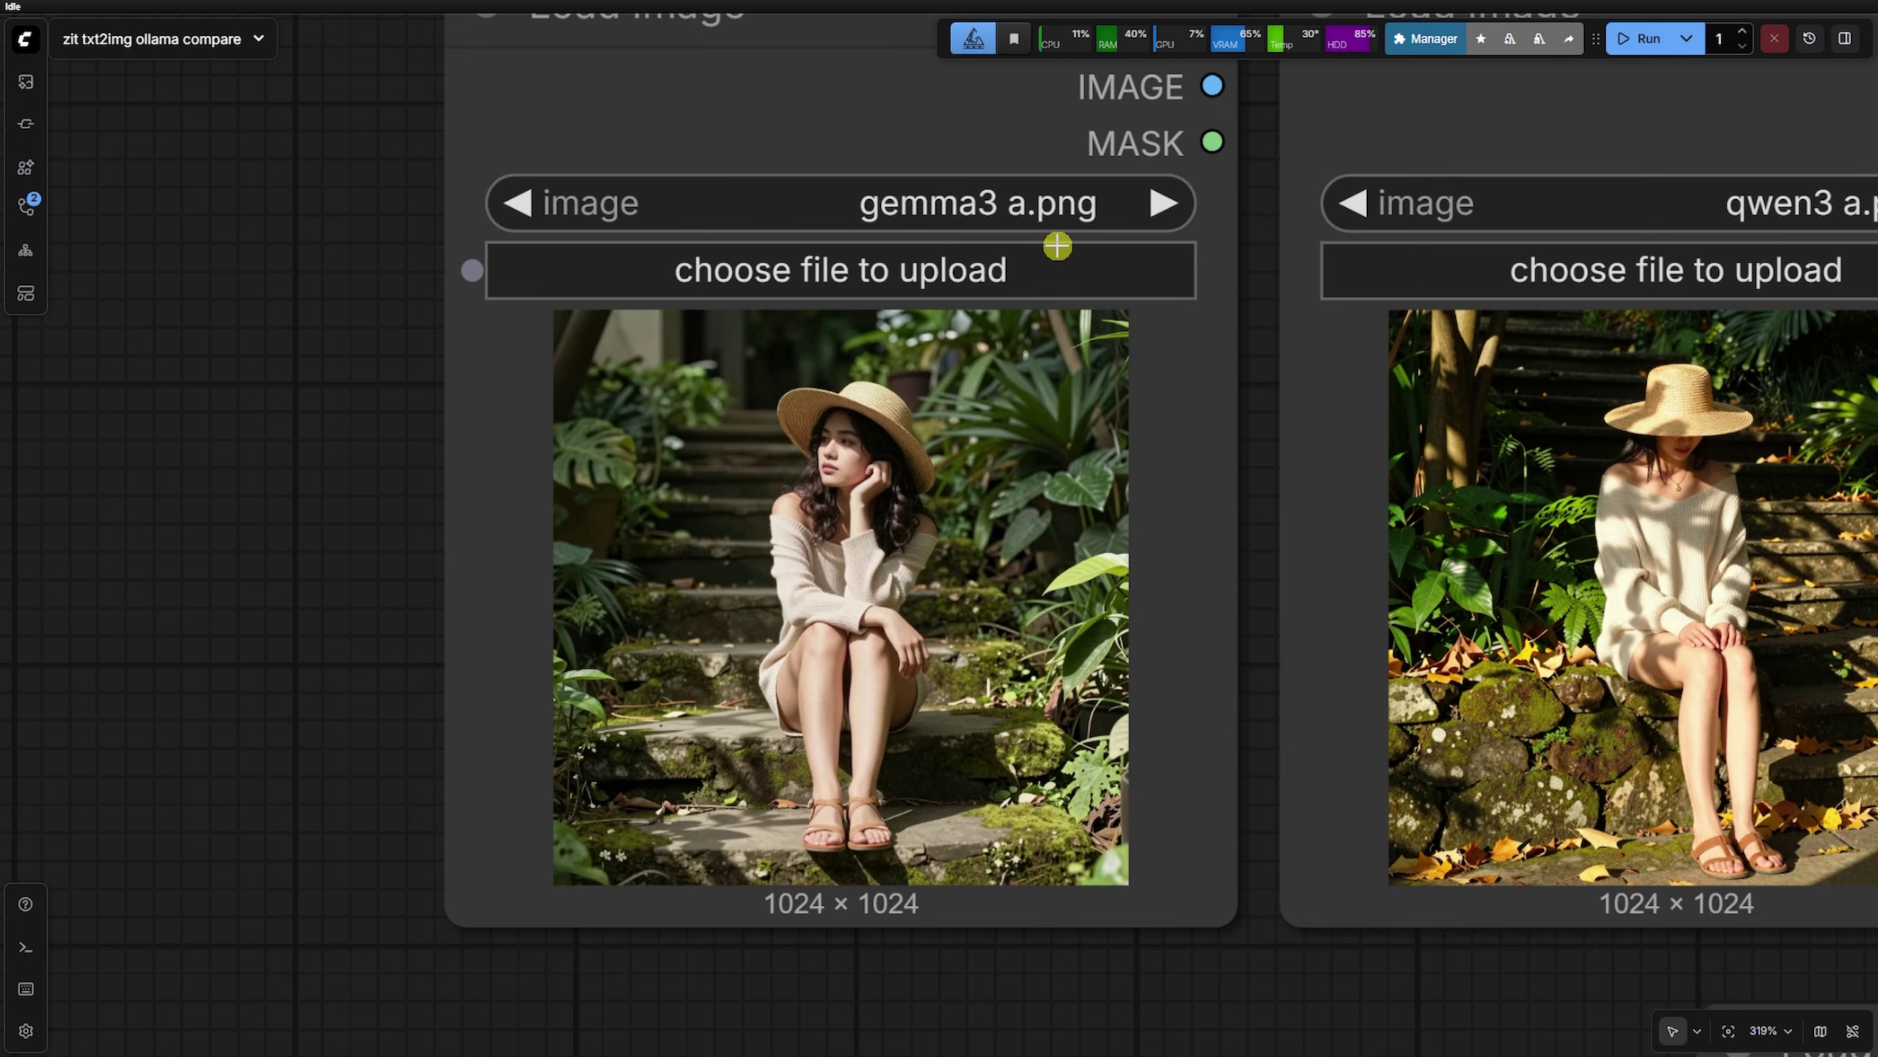
left_click_drag(1224, 416, 985, 320)
scroll(984, 319, "down", 2)
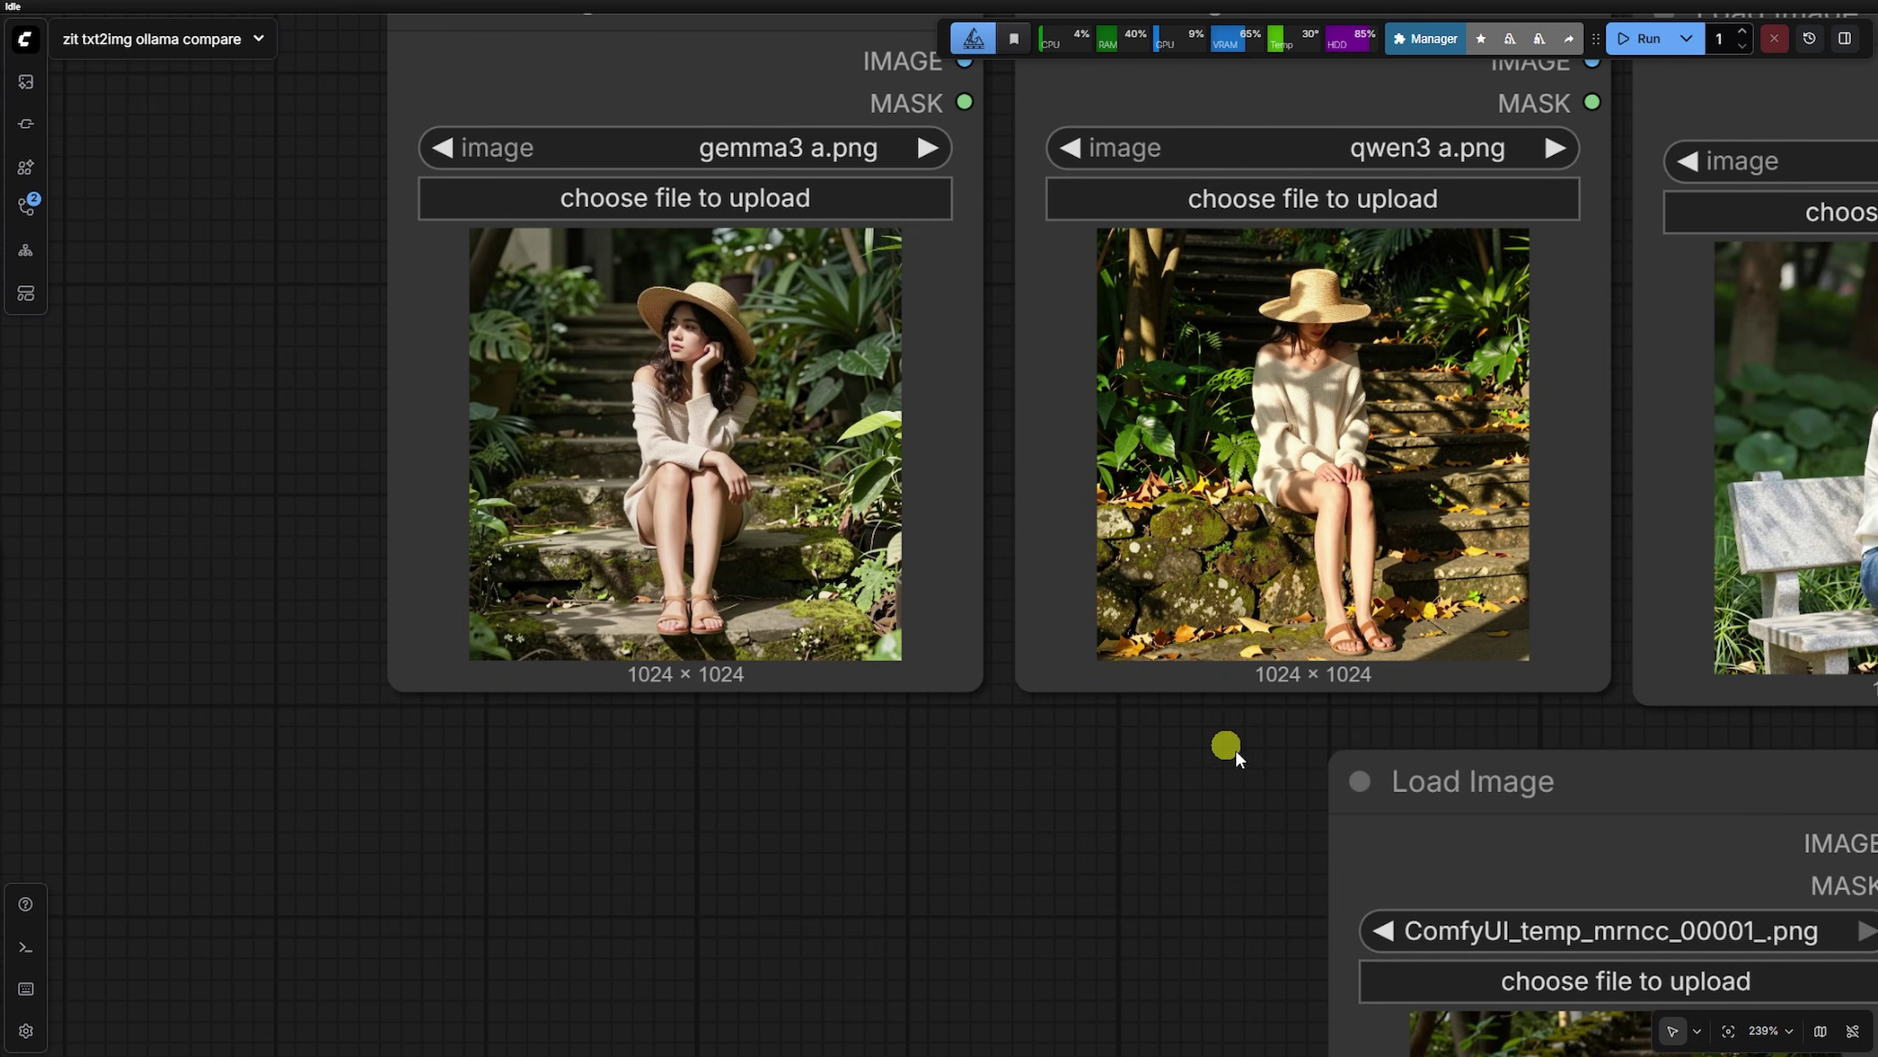
Move the reference Load Image node beneath the gemma3 and qwen3 results for a direct comparison
left_click_drag(1461, 781, 765, 703)
left_click_drag(1115, 722, 1216, 743)
left_click_drag(1470, 846, 1392, 548)
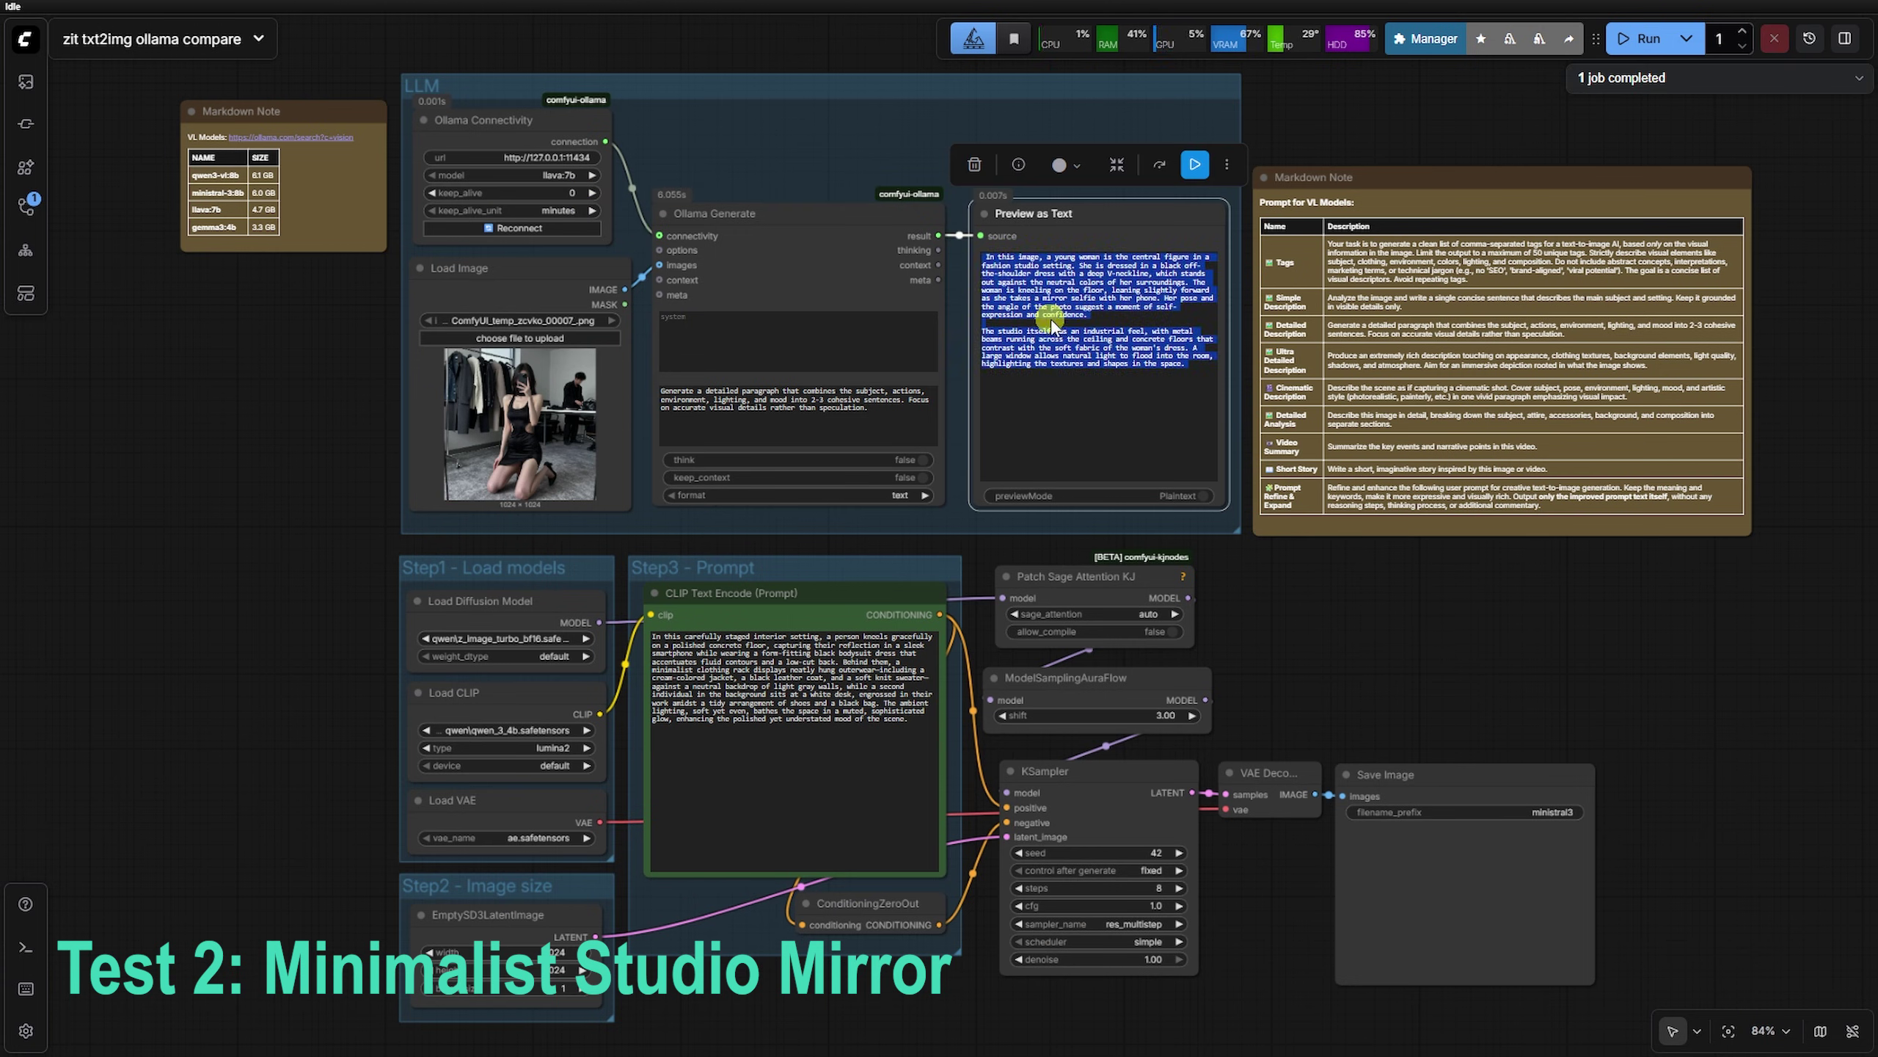
Generate the studio mirror images from the llava:7b and ministral-3:8b descriptions, with llava and ministral3 as their filename prefixes
scroll(1525, 511, "up", 5)
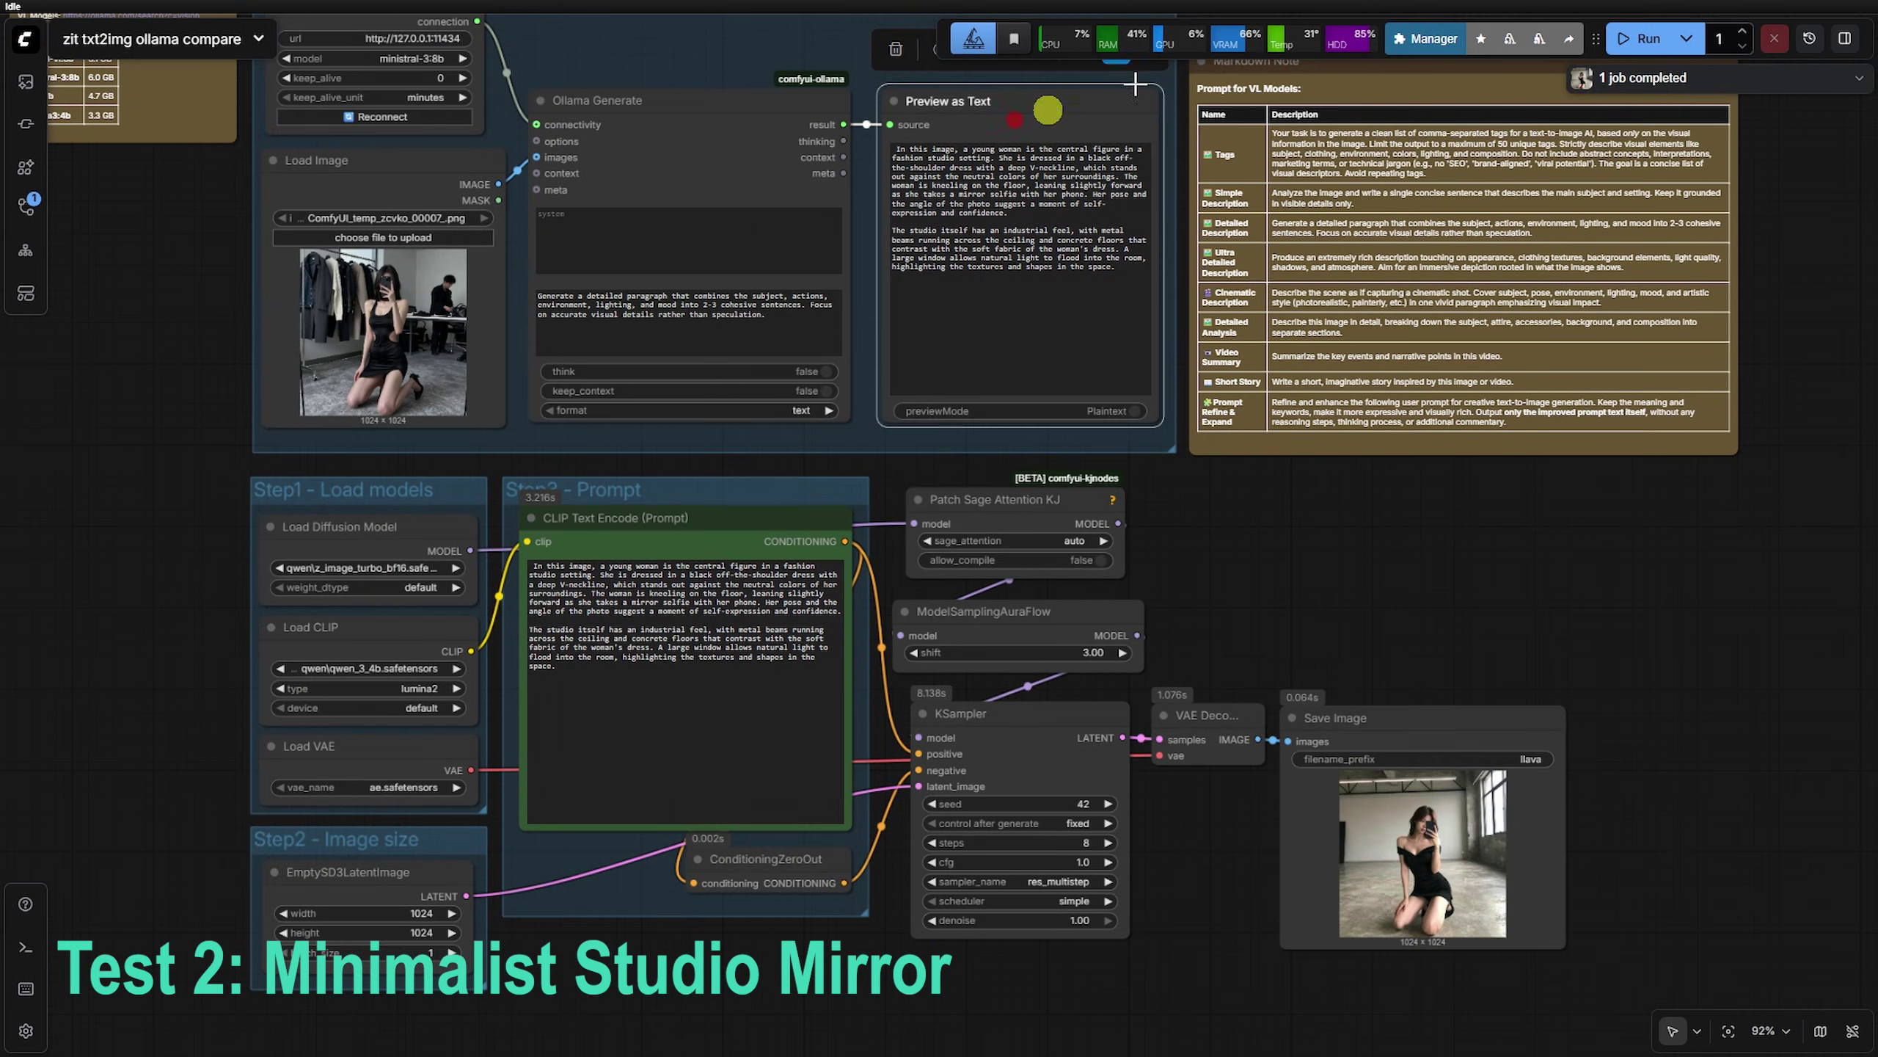
left_click(1145, 118)
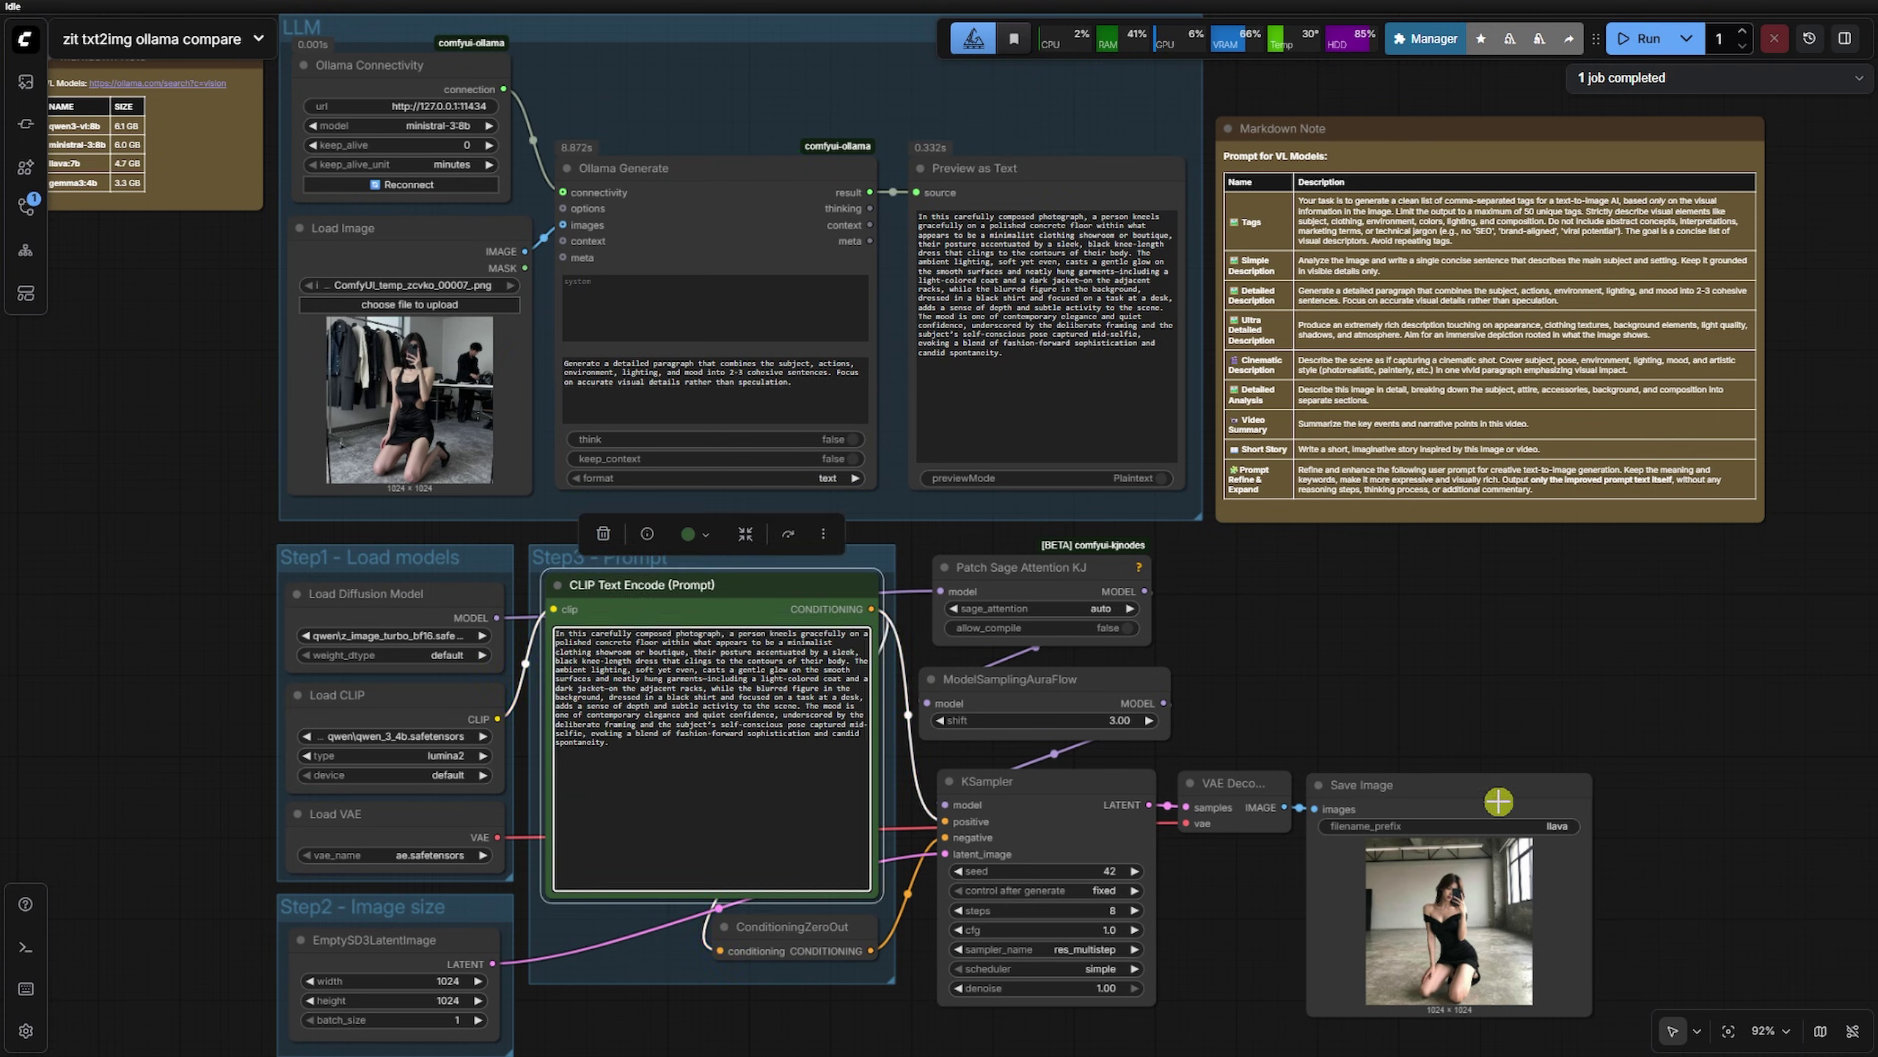
left_click(1500, 795)
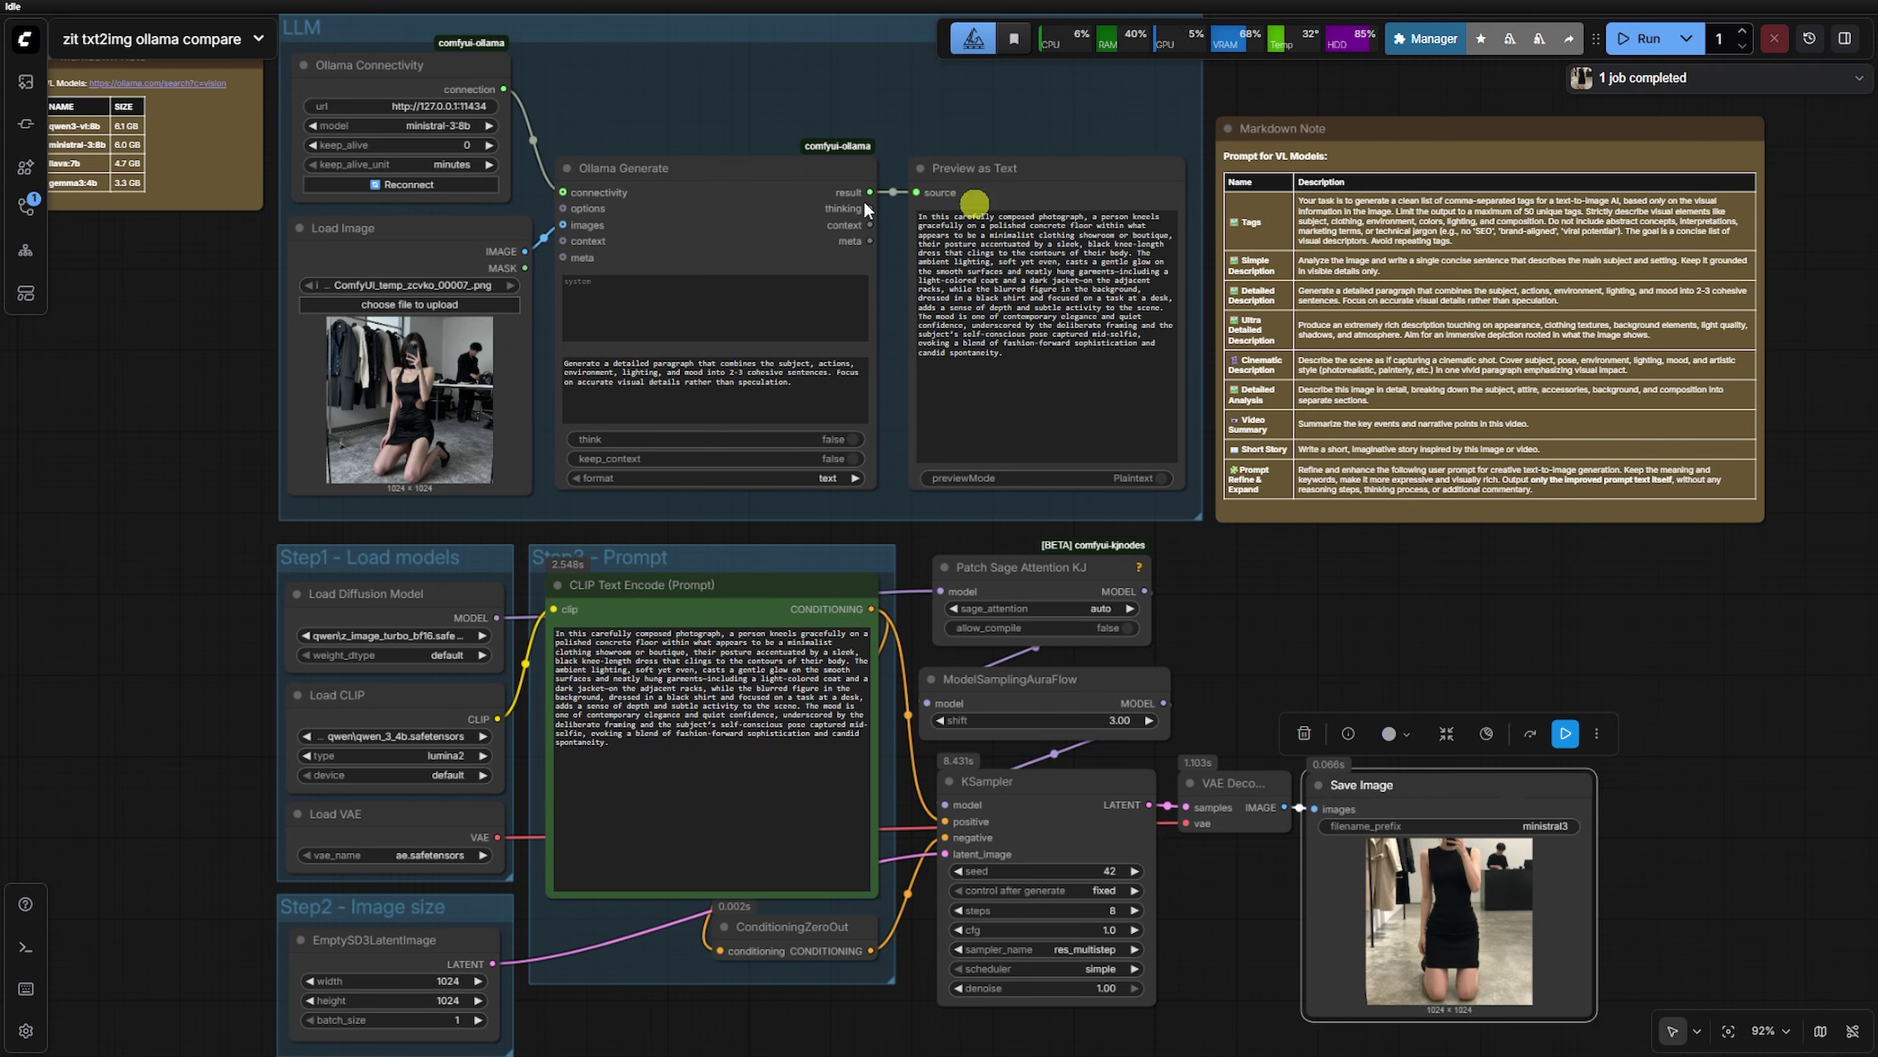
Set the Save Image filename prefix to "gemma3" and queue the generation
left_click(1546, 825)
type("gemma3")
key("Return")
key("ctrl+Return")
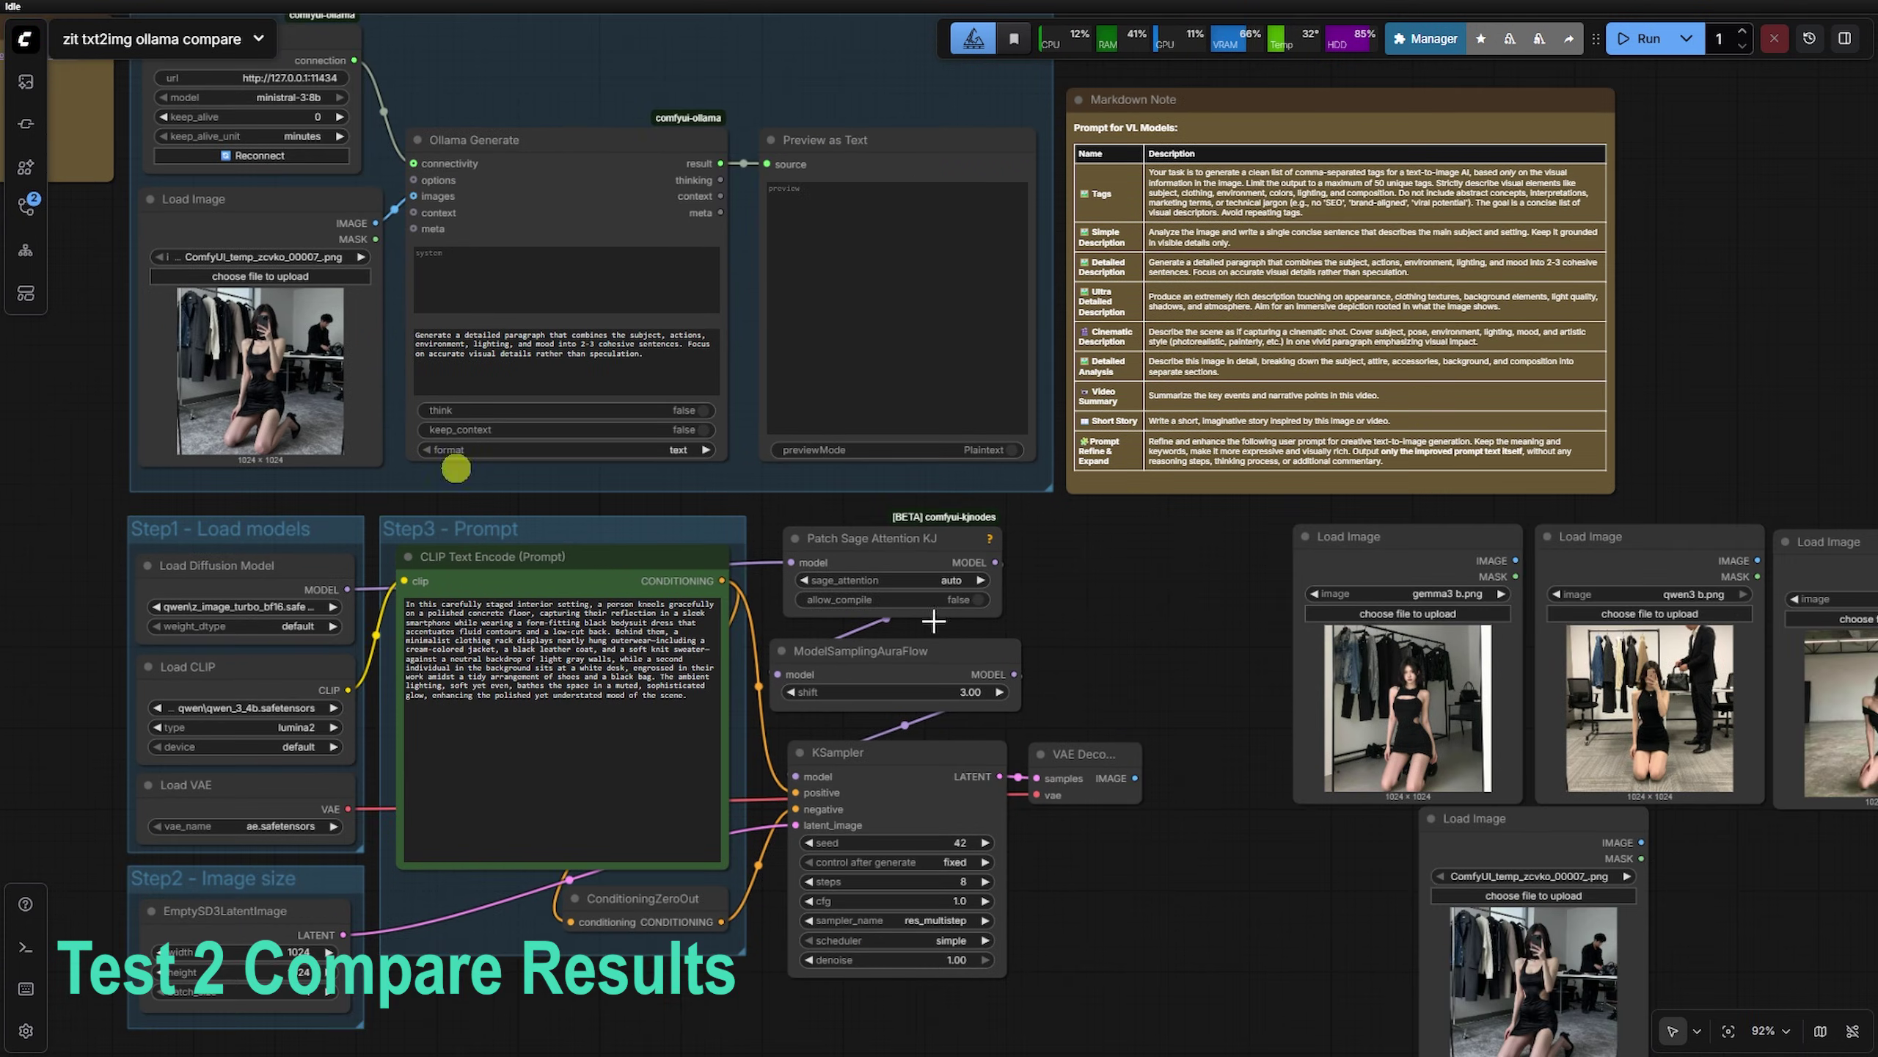
Move the studio mirror reference node beneath the qwen3 and llava results
left_click_drag(1227, 692, 596, 422)
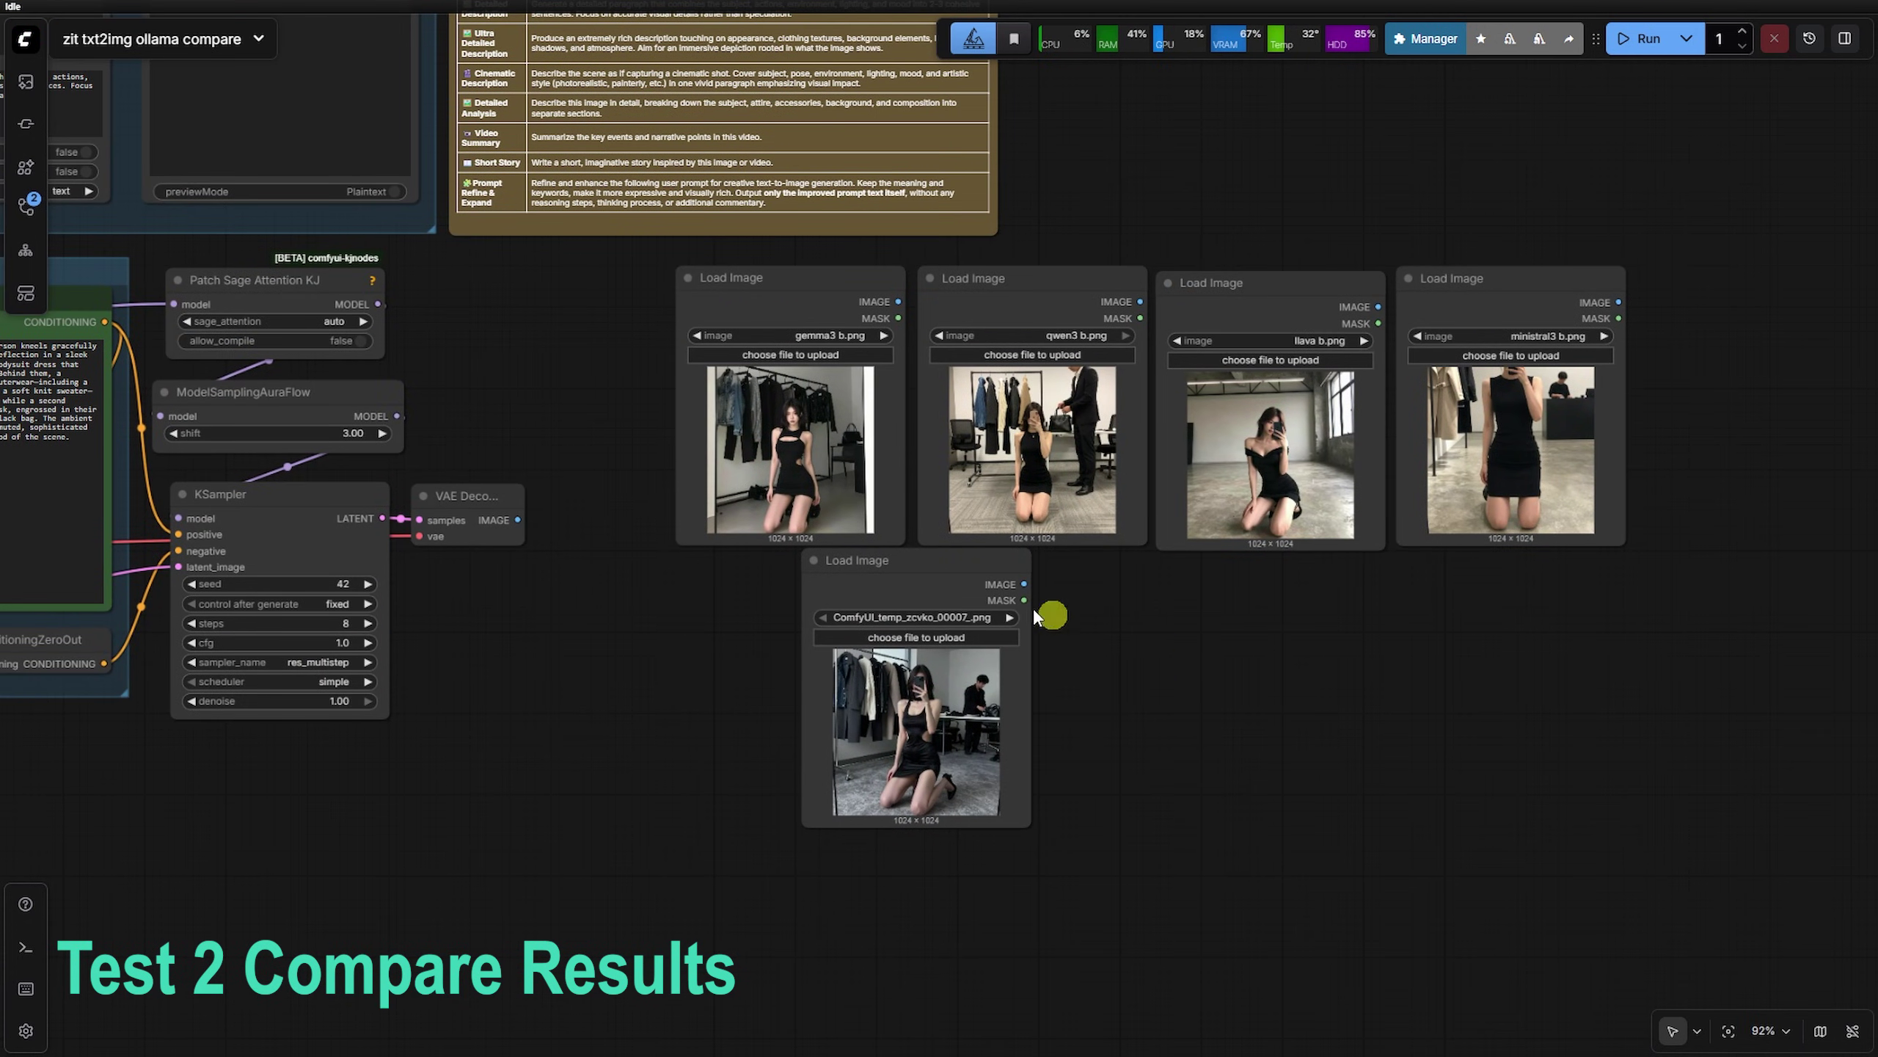
left_click_drag(981, 575, 1257, 598)
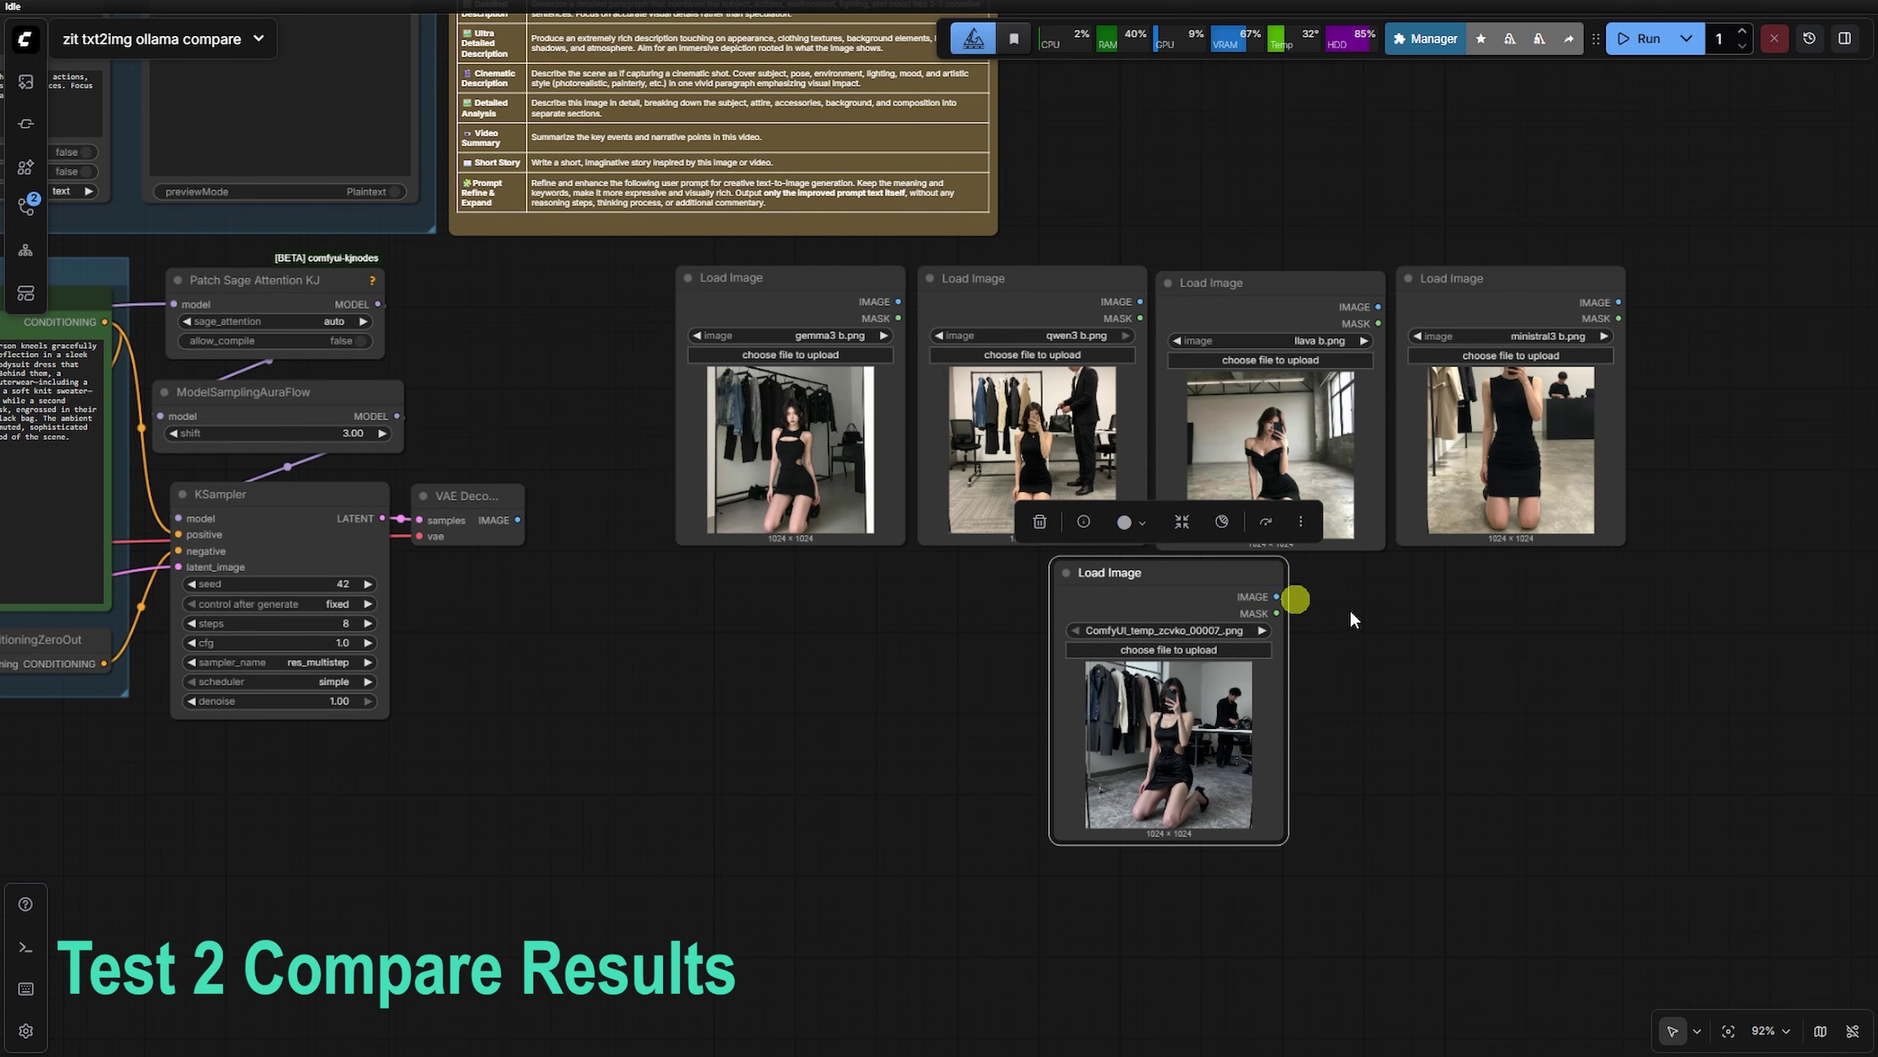
scroll(1442, 626, "up", 4)
left_click_drag(1442, 625, 1409, 736)
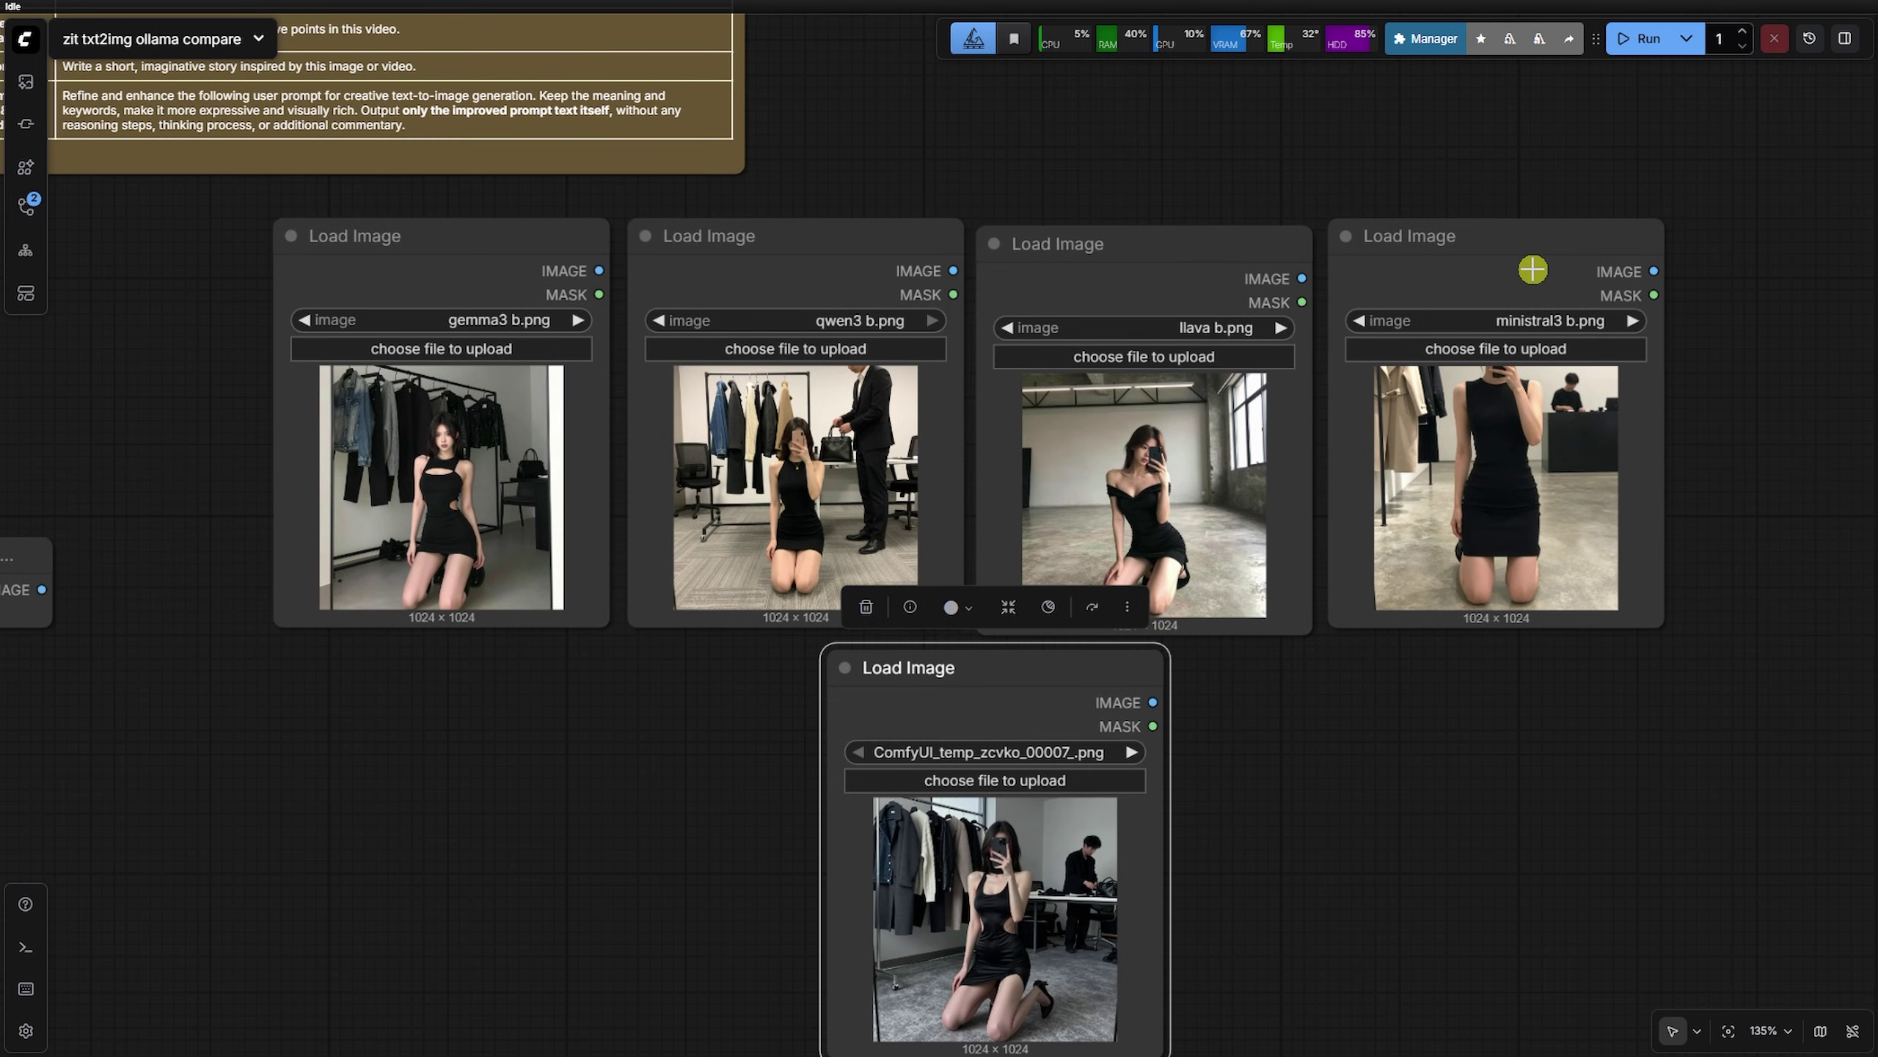
Bypass the Load Image node holding ministral3 b.png to rule that result out
left_click(1533, 269)
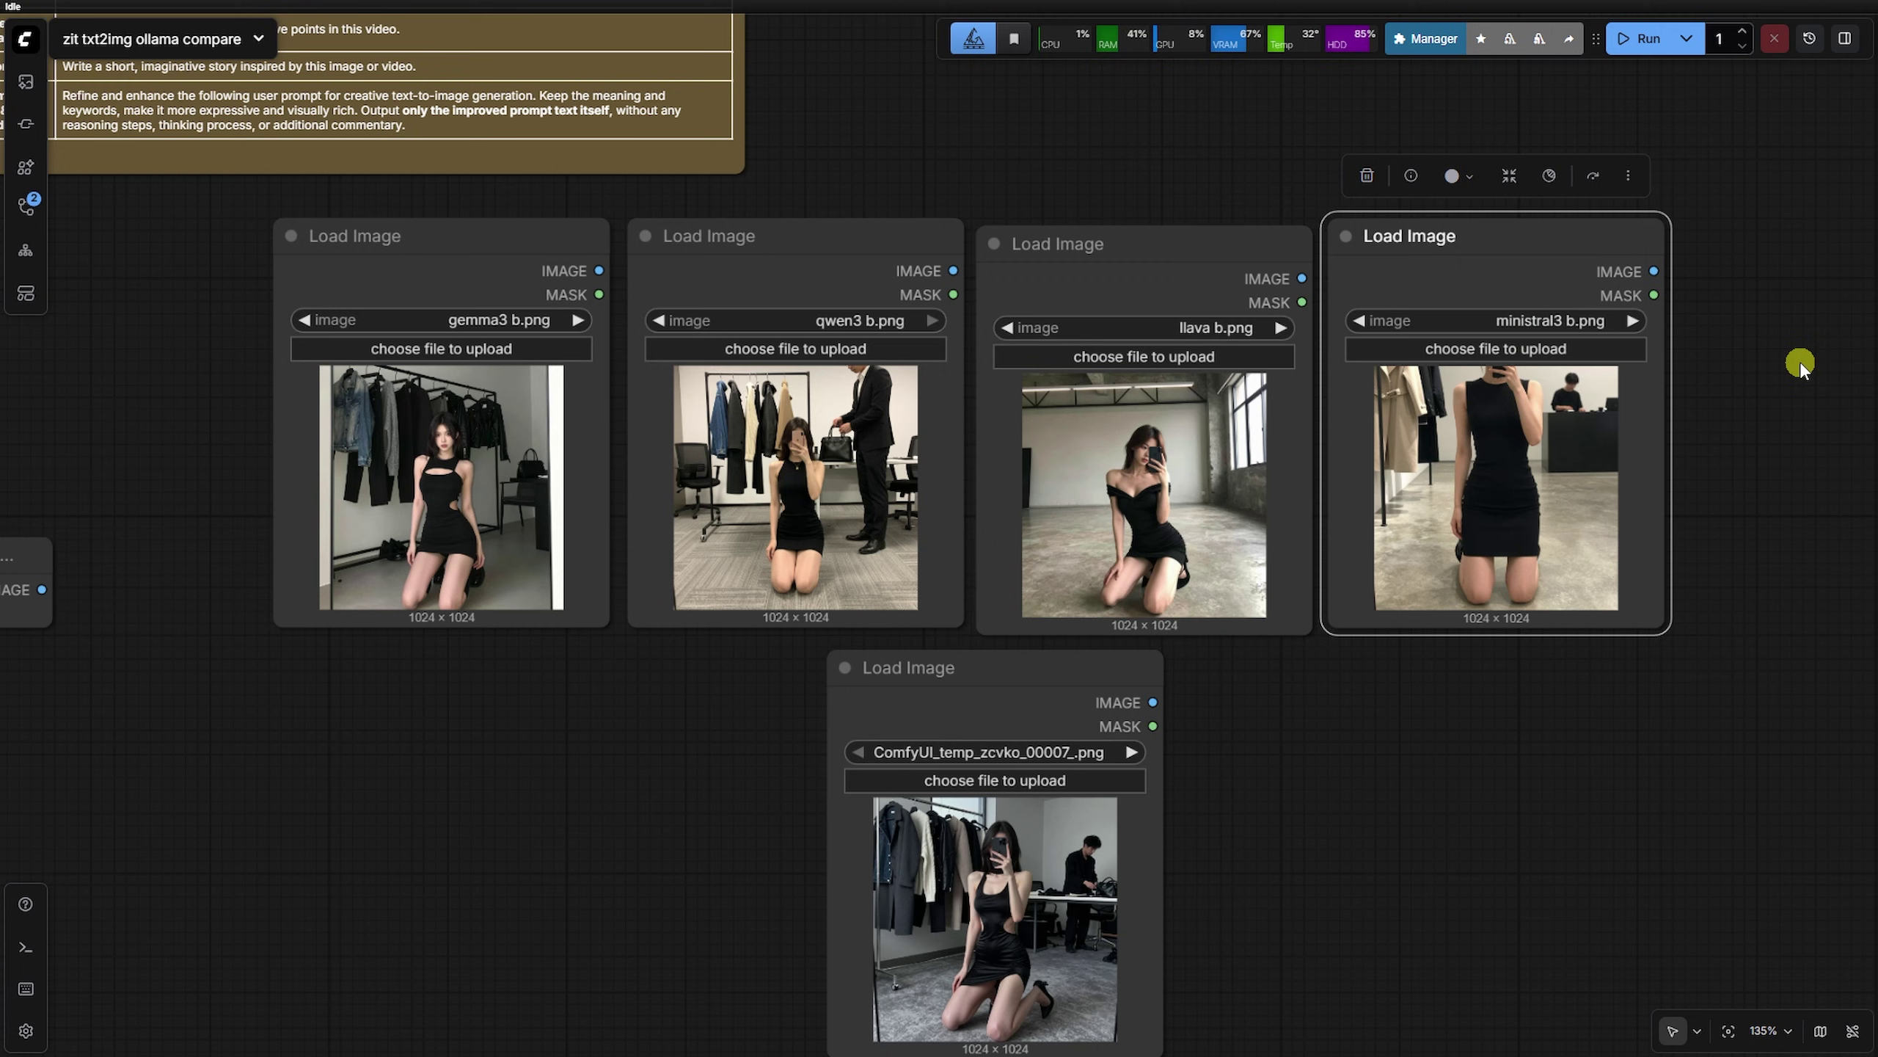
left_click_drag(1765, 485, 1757, 453)
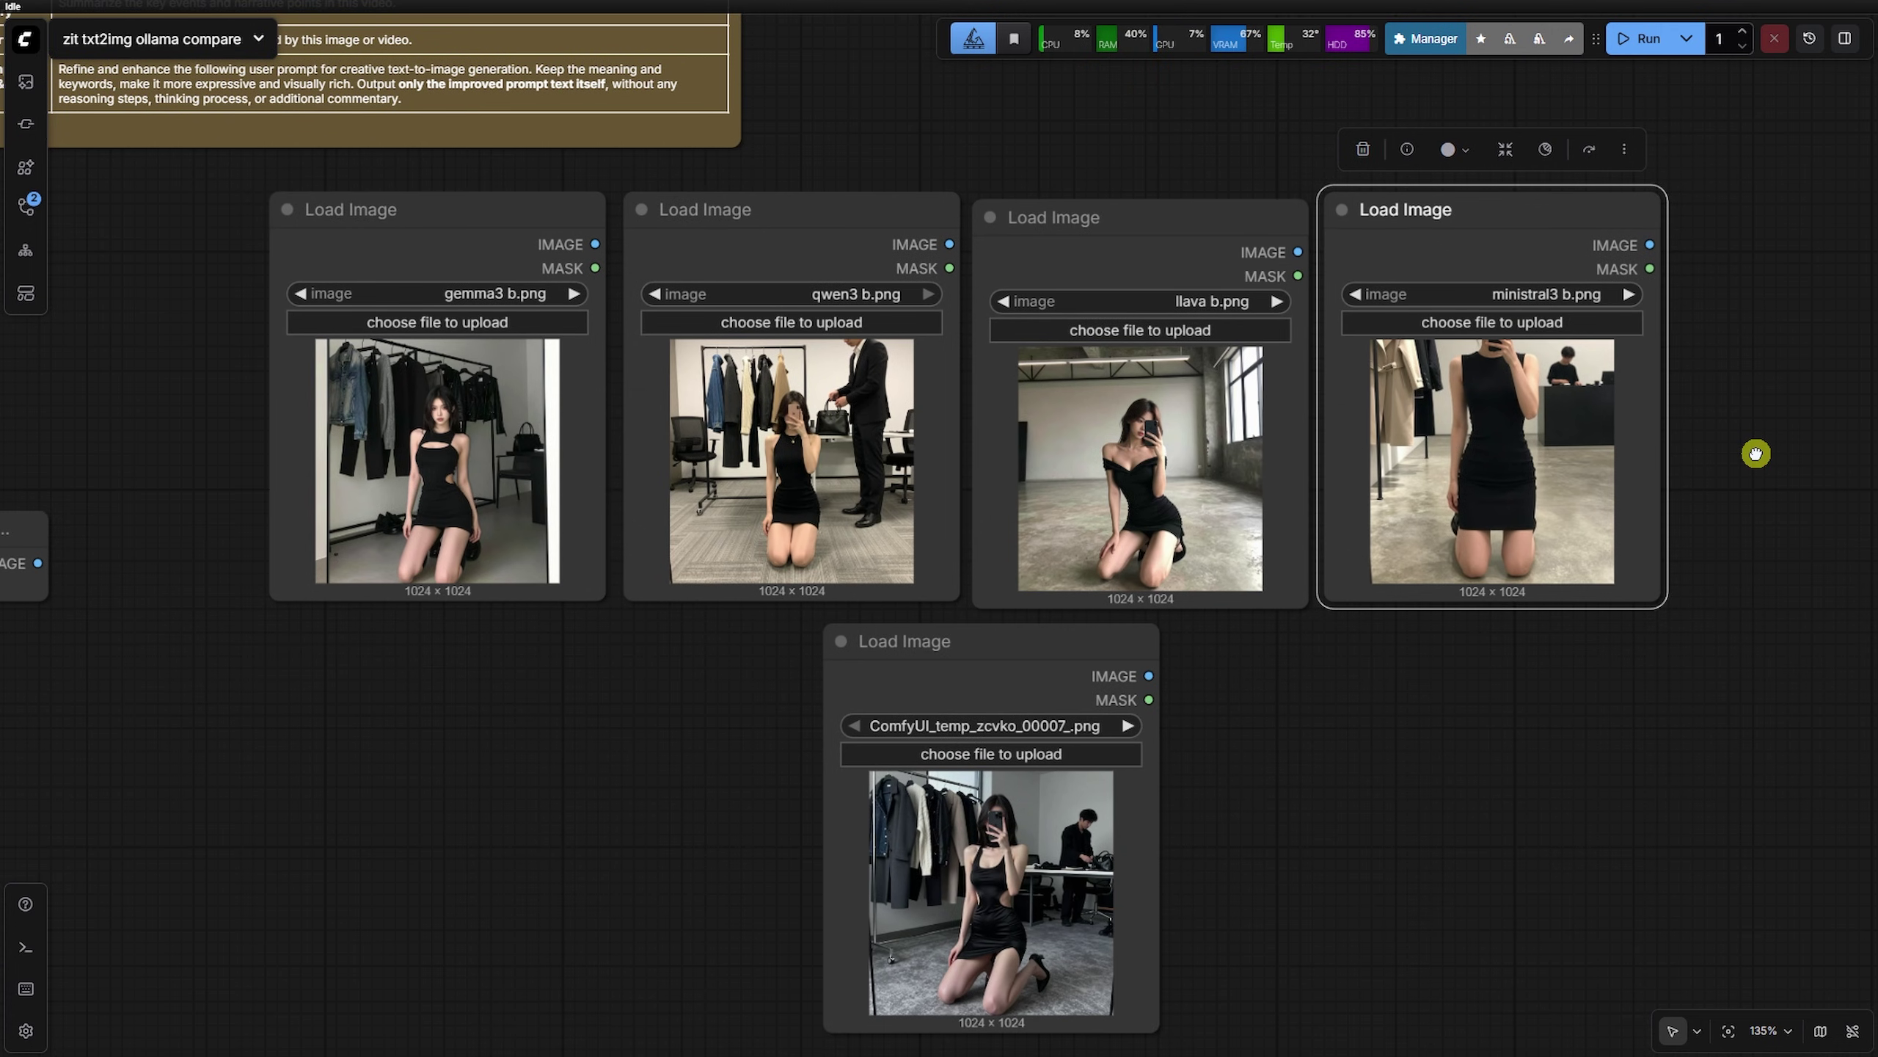
key("ctrl+b")
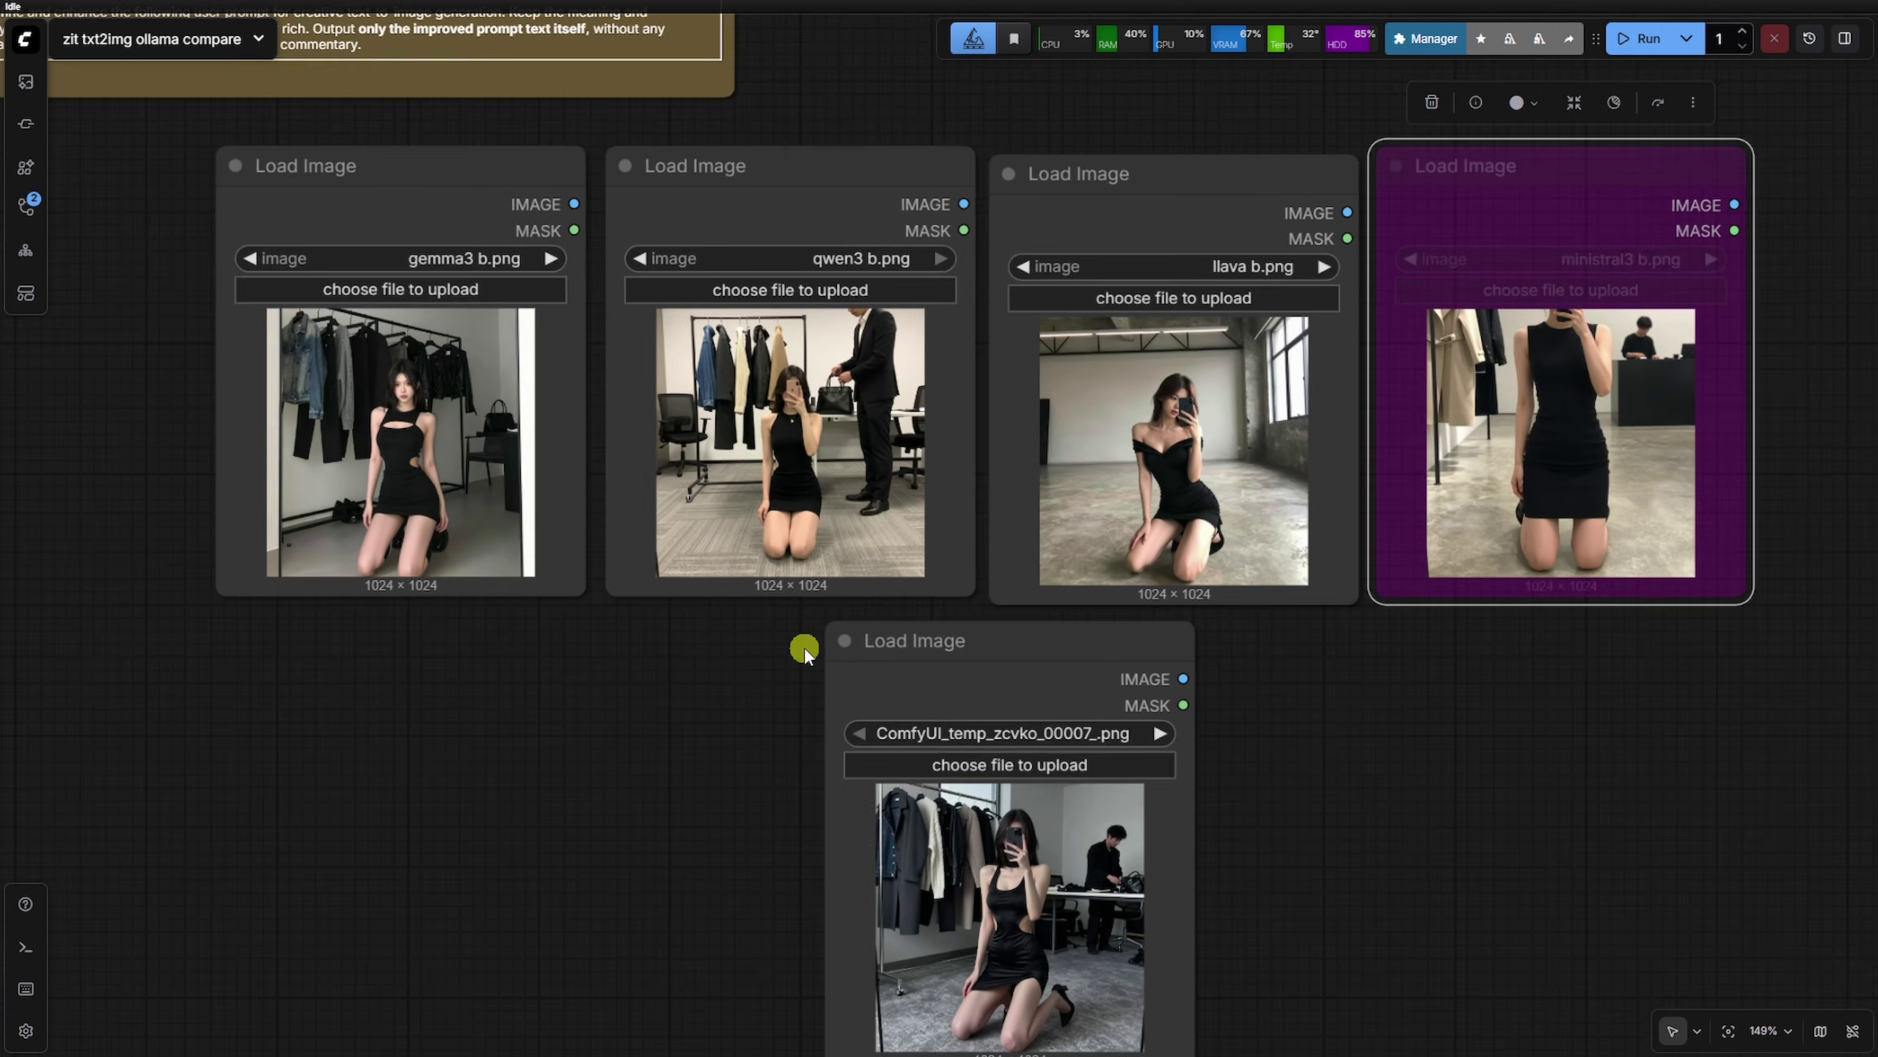
Move the studio mirror reference node directly beneath the qwen3 b.png result
scroll(803, 645, "up", 3)
left_click_drag(713, 670, 904, 751)
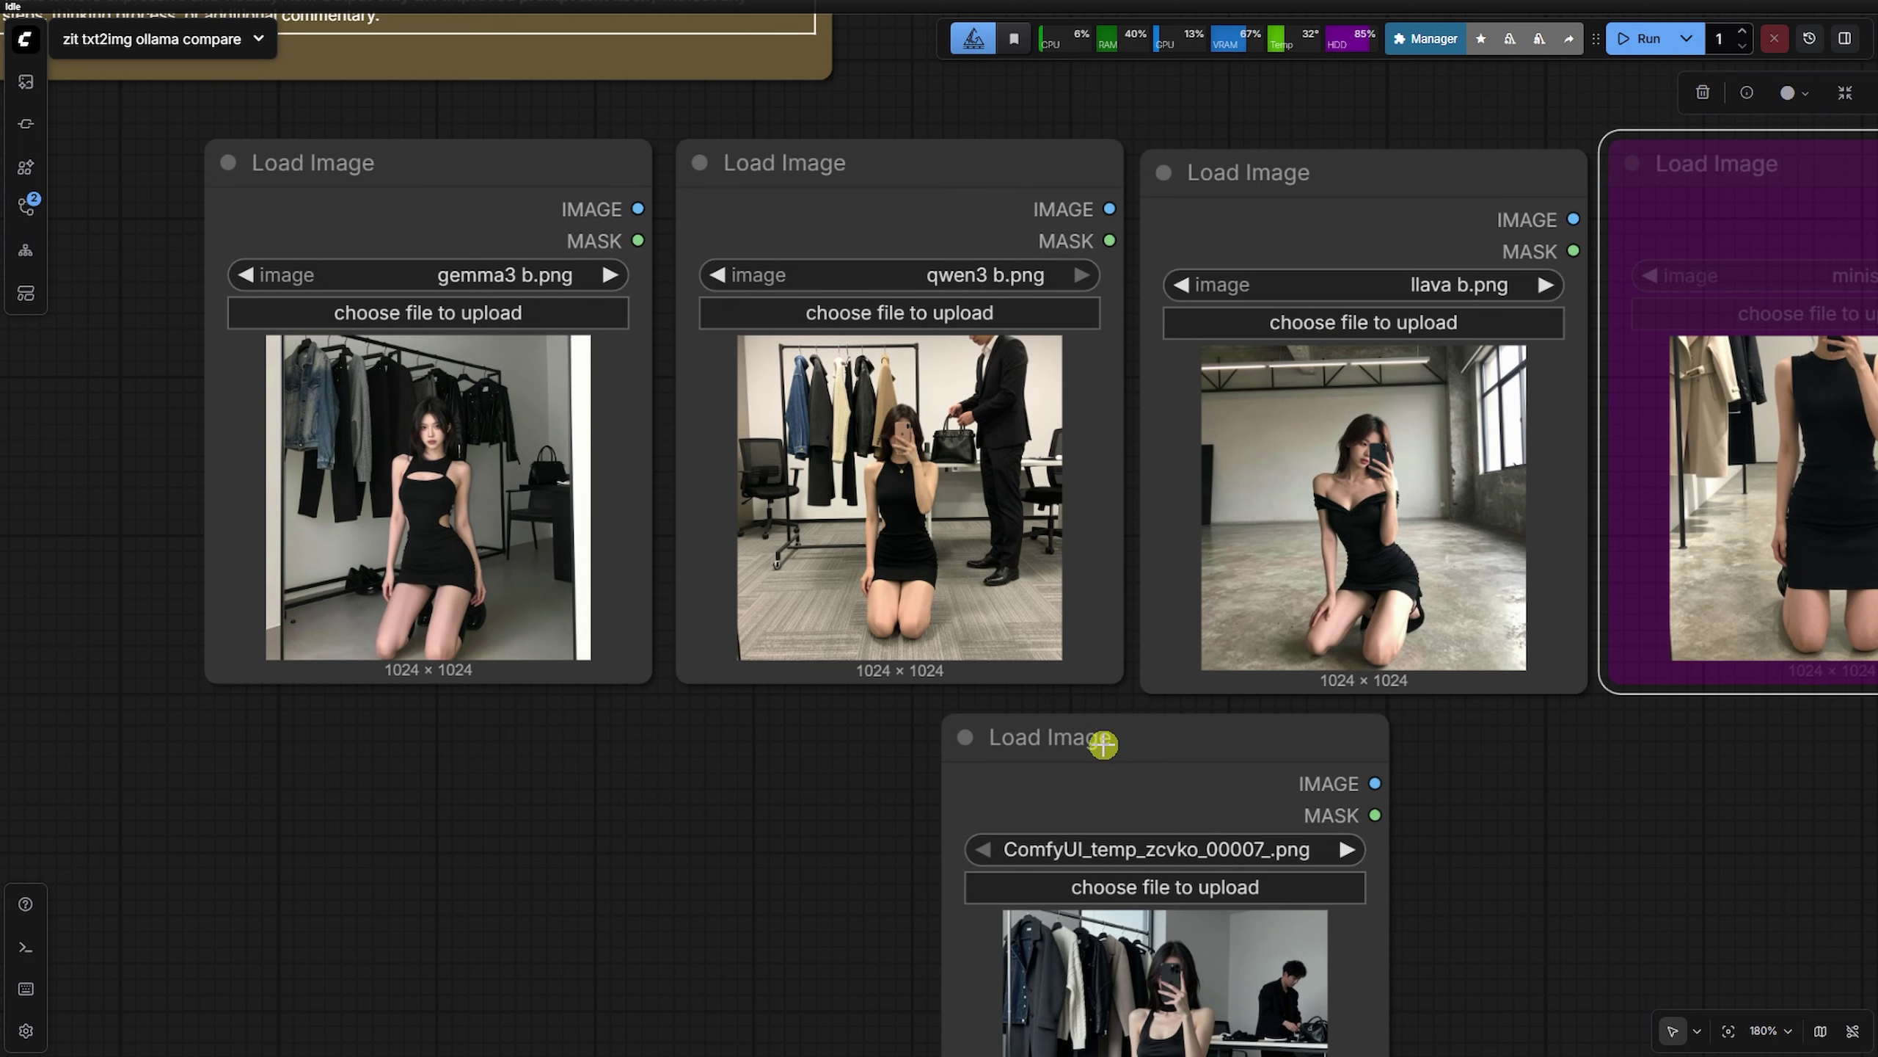
left_click_drag(1103, 744, 825, 708)
left_click_drag(1261, 864, 1270, 652)
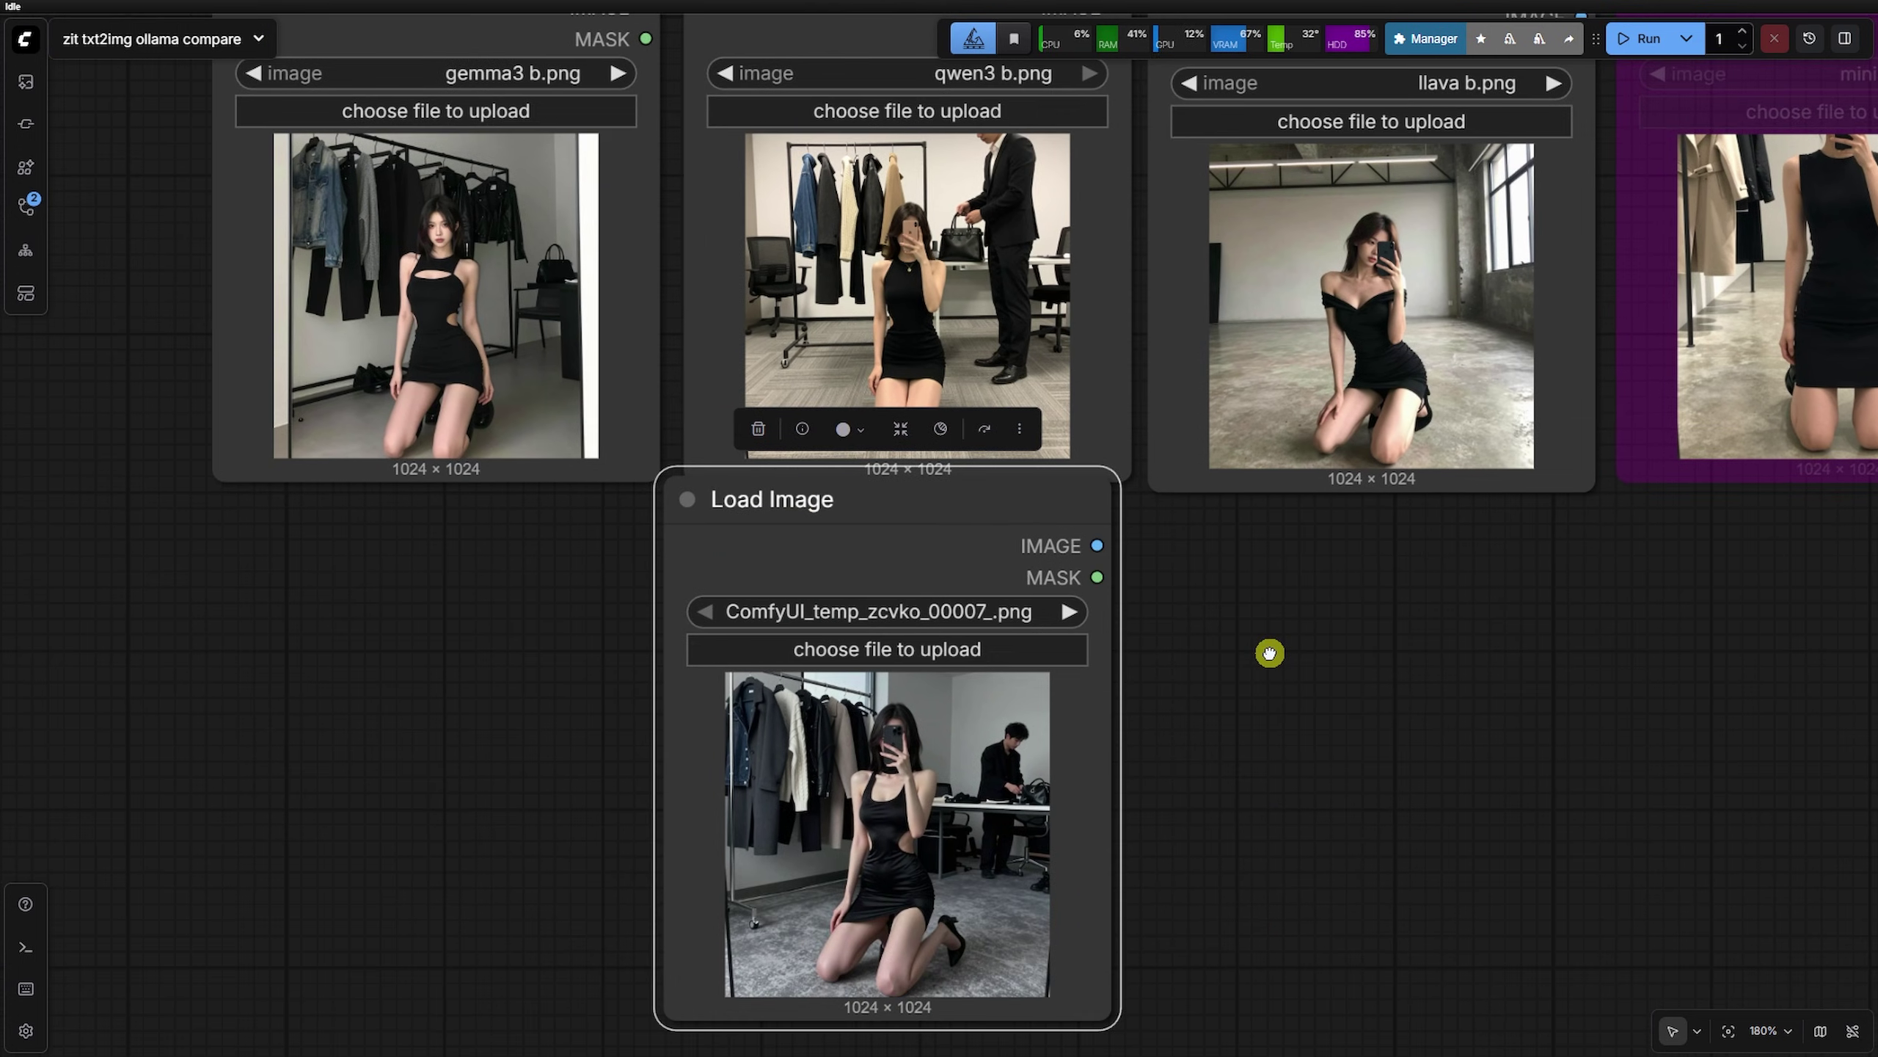
left_click(1270, 653)
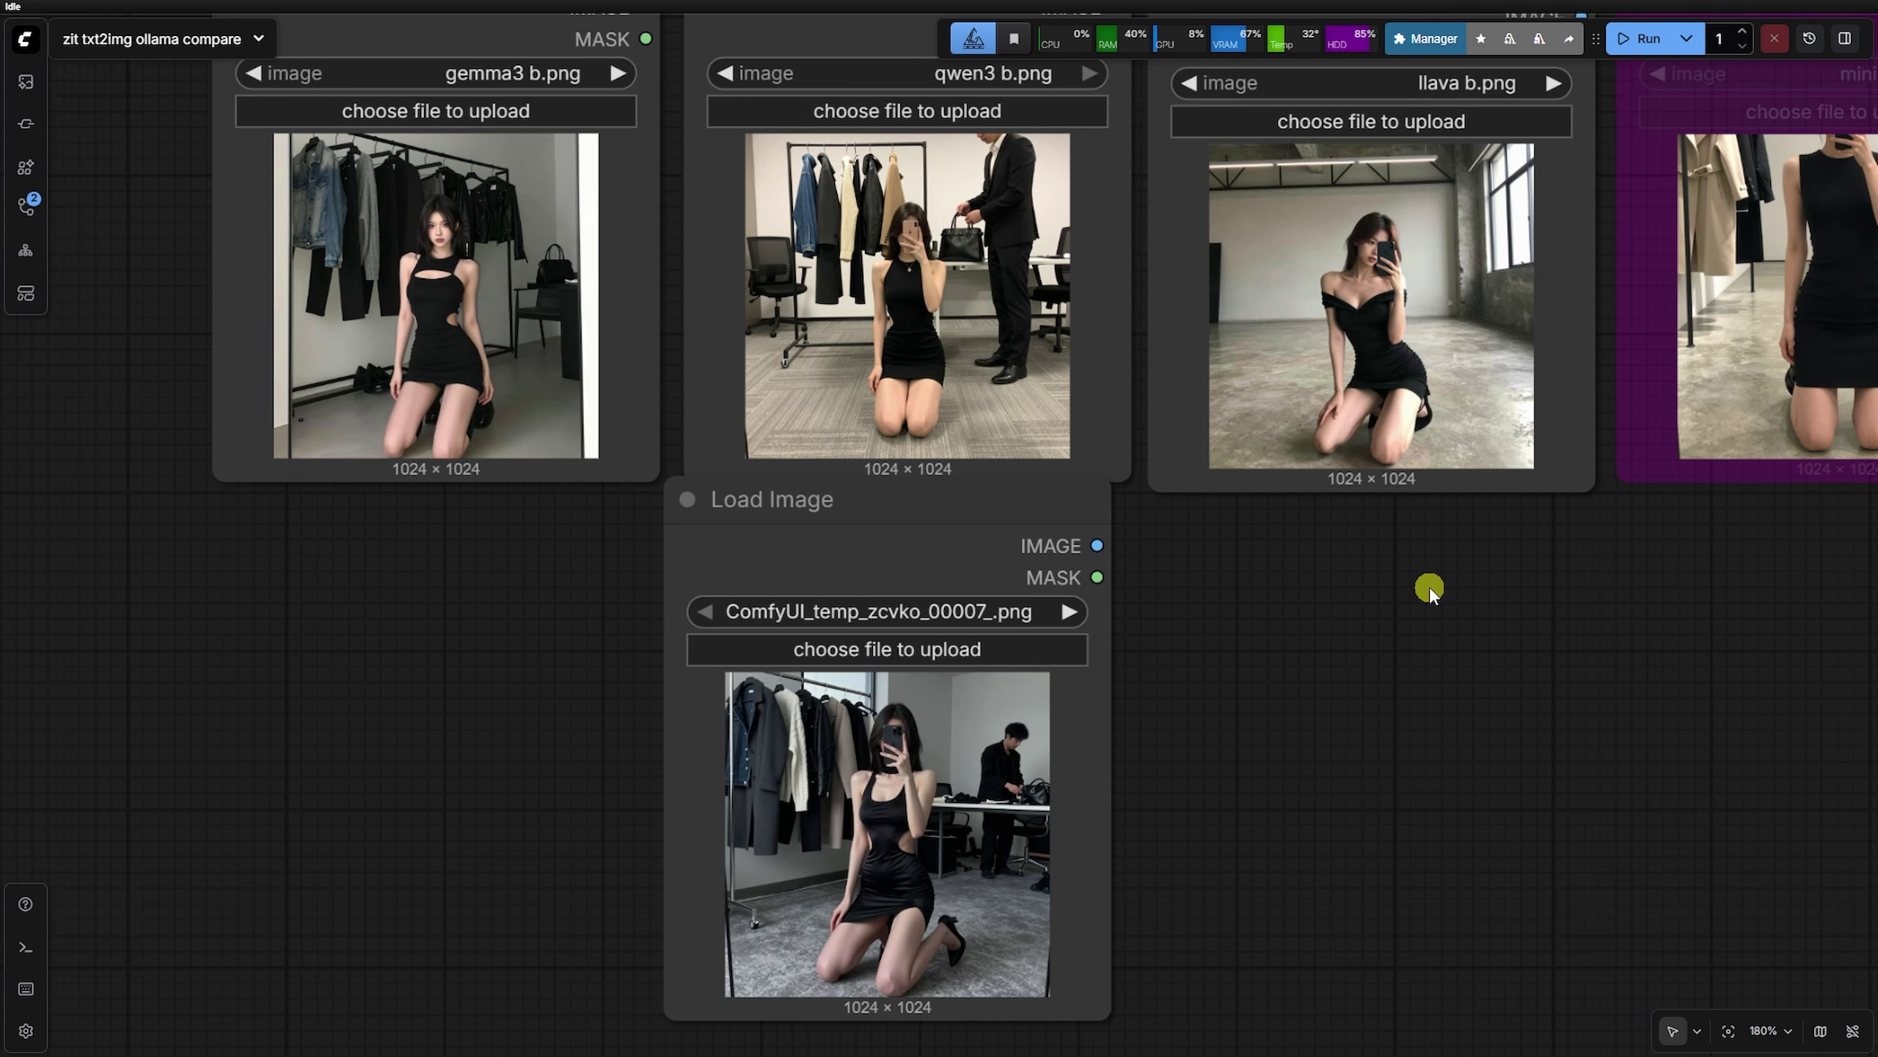
Bypass the llava b.png node and move the reference node beneath the gemma3 and qwen3 results
left_click(1431, 334)
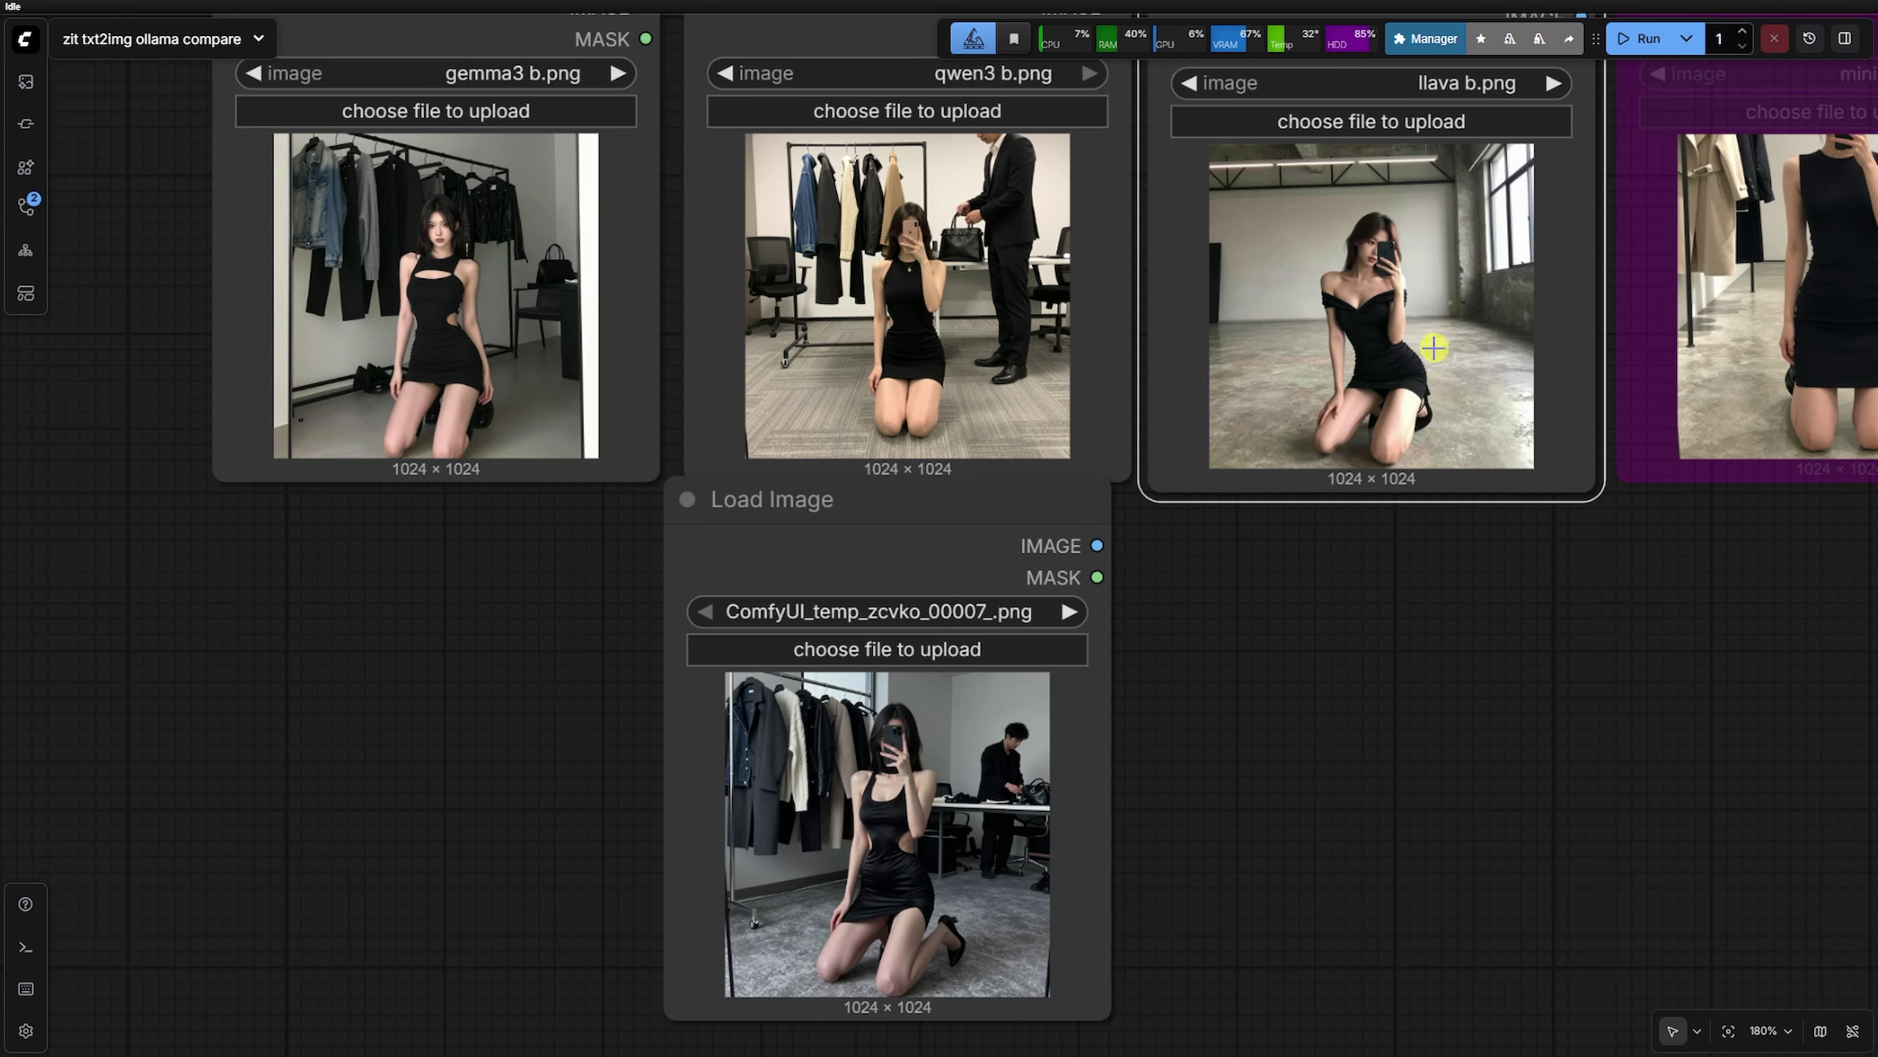
key("ctrl+b")
left_click_drag(1422, 608, 1594, 655)
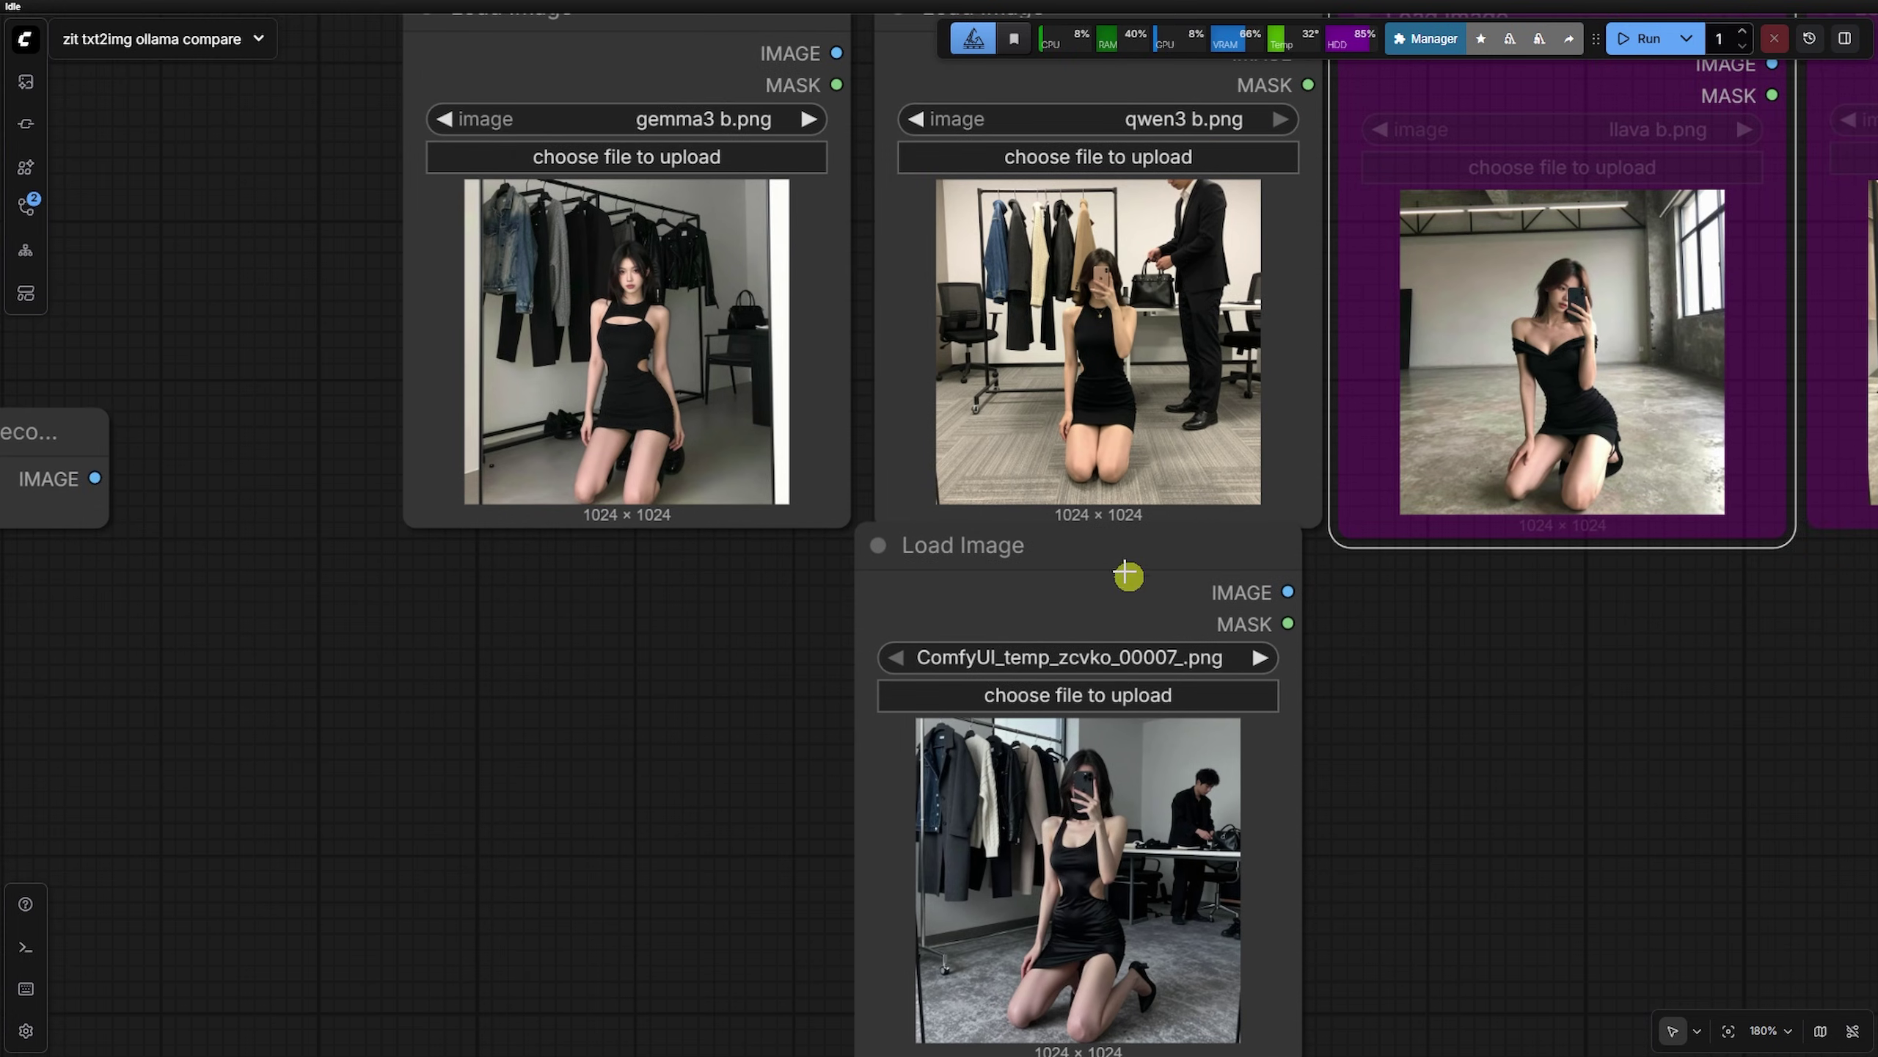
left_click_drag(1128, 575, 982, 583)
left_click(1313, 667)
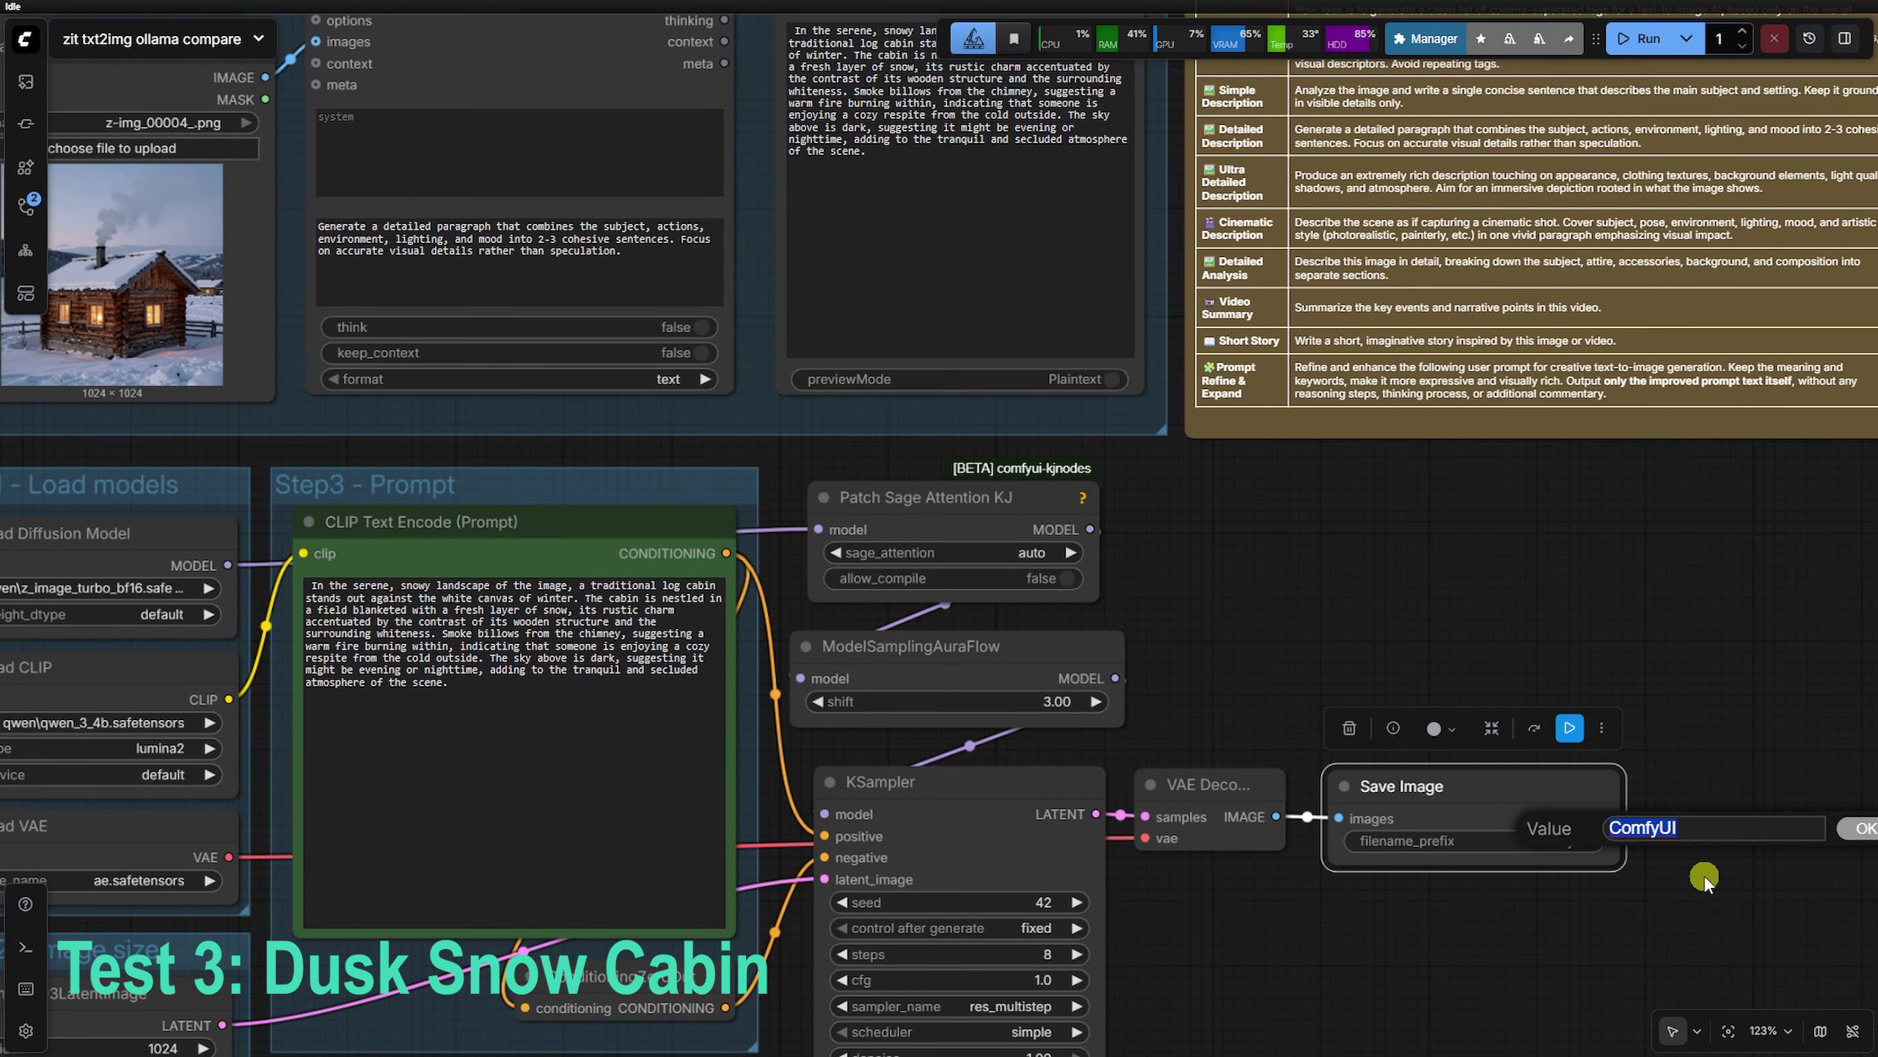
Generate the llava and ministral3 snow cabin images, replacing the CLIP Text Encode prompt and filename prefix for each
left_click(1570, 727)
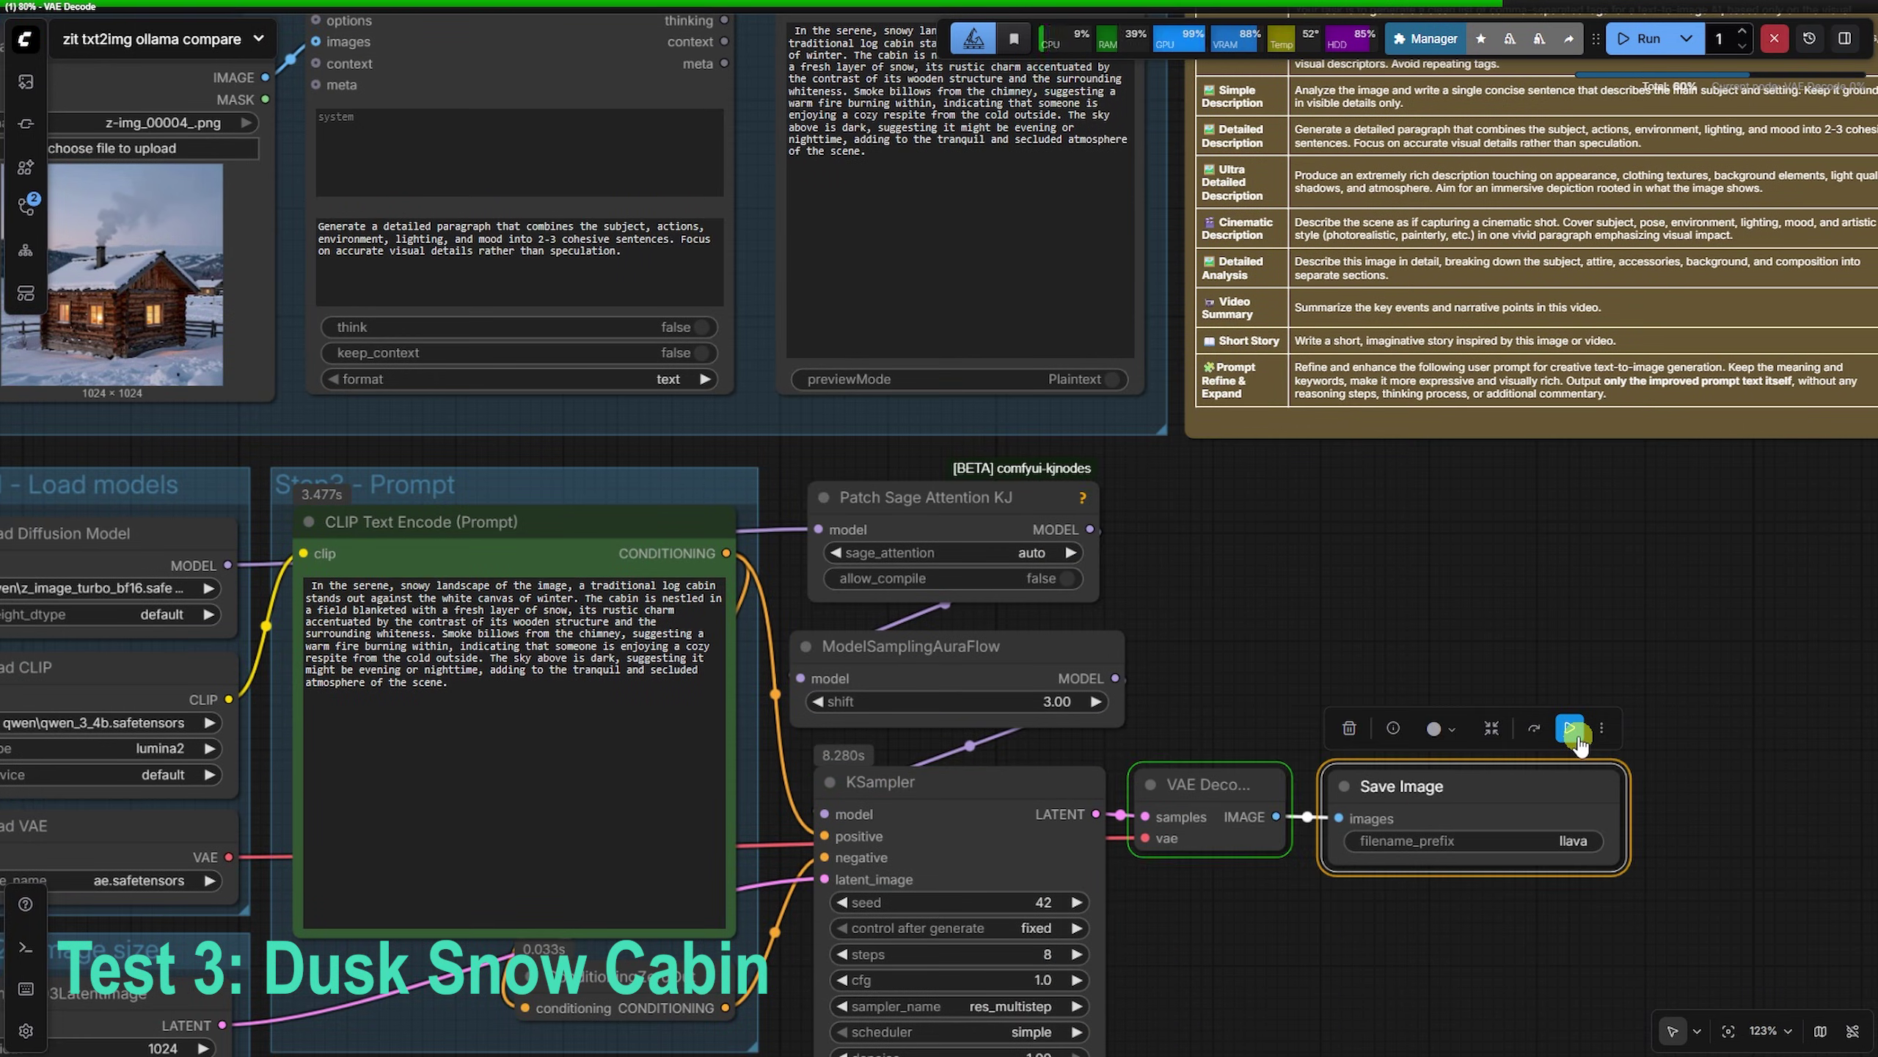
left_click(436, 135)
left_click(1271, 91)
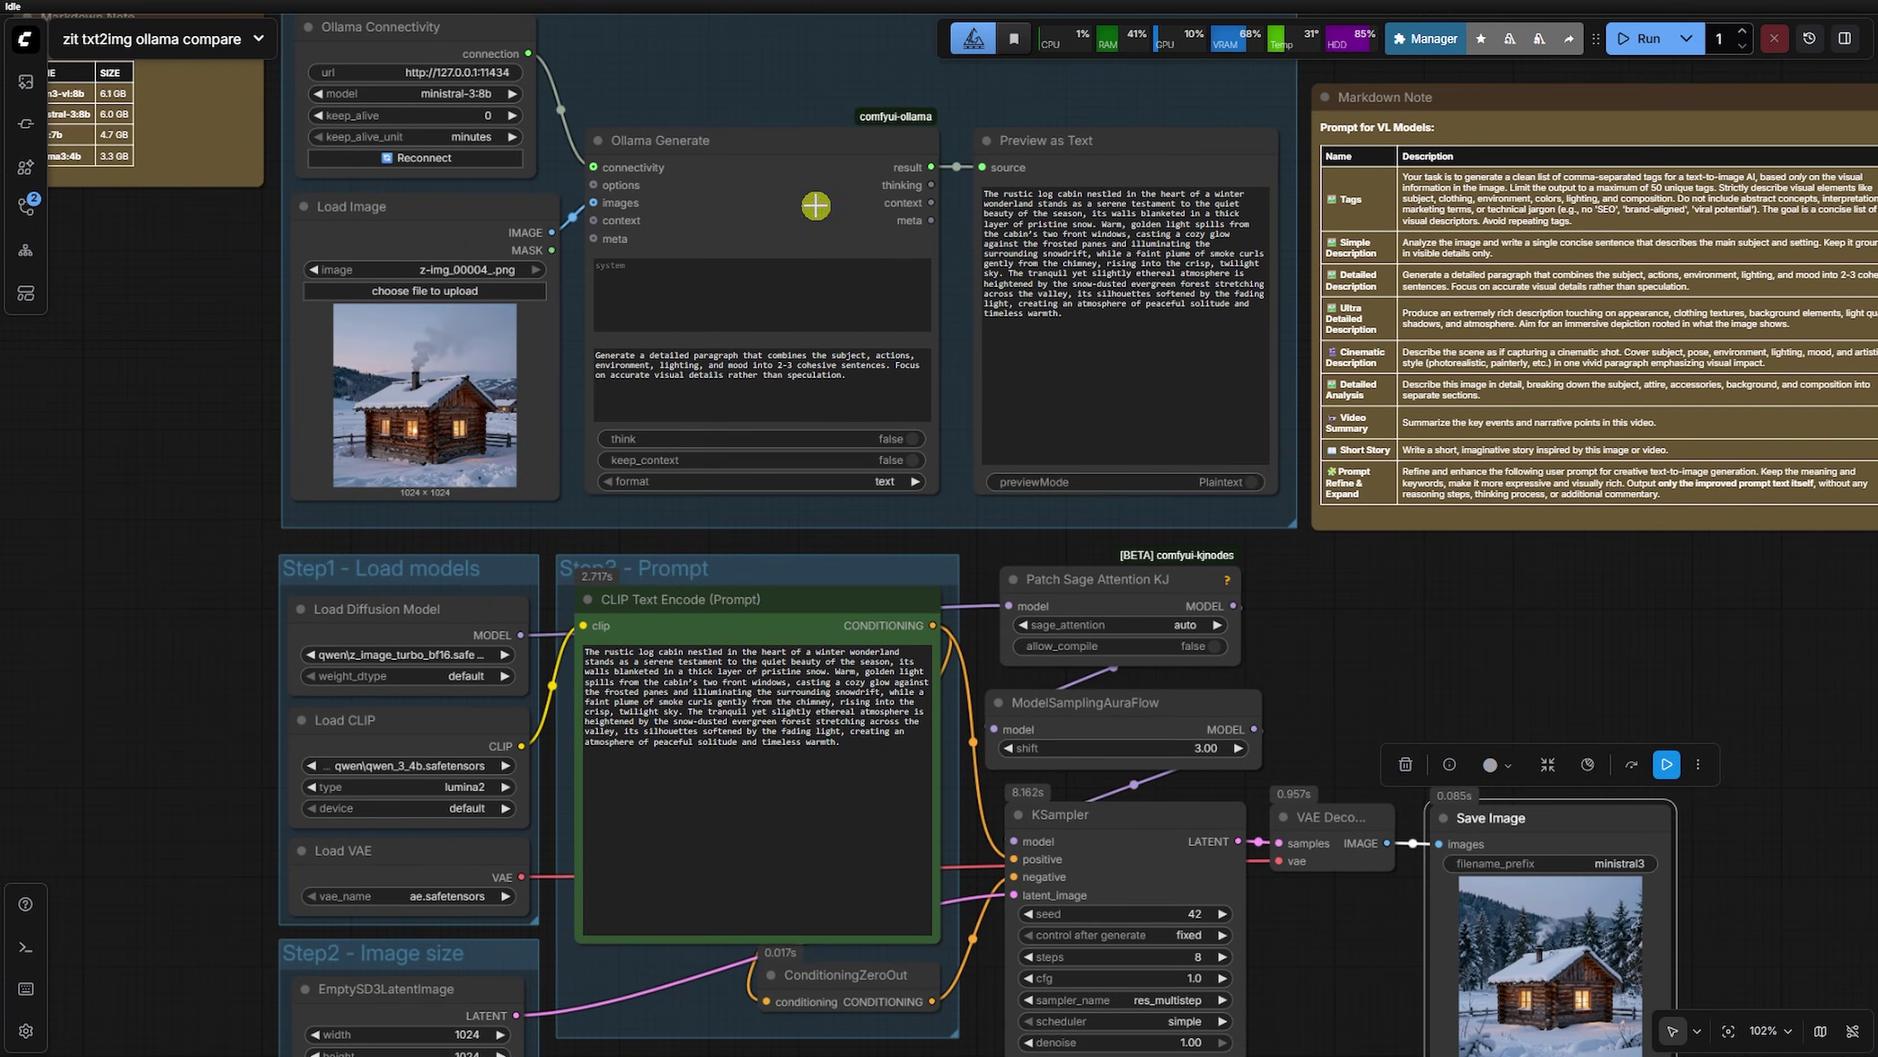
Switch the Ollama Connectivity model to gemma3:4b and generate the cabin image from its description with filename prefix "gemma3"
left_click(485, 96)
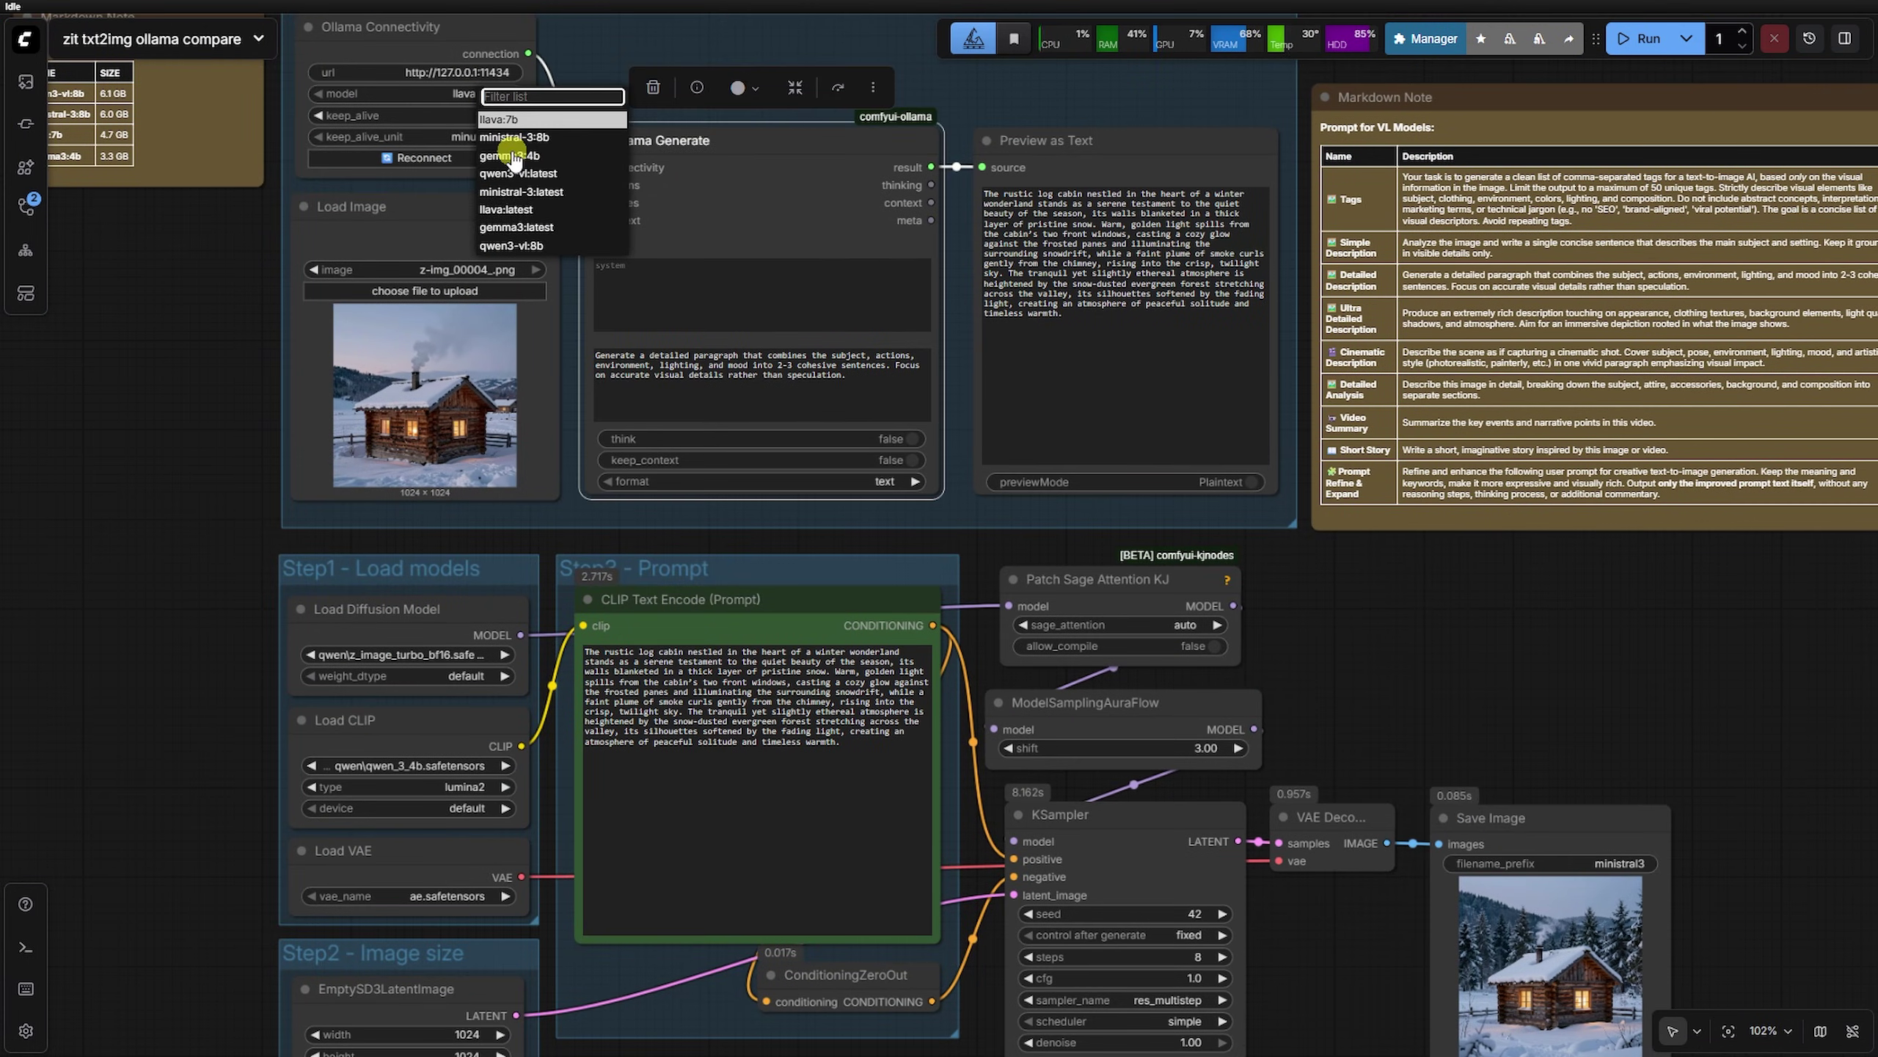
left_click(506, 157)
left_click(1220, 84)
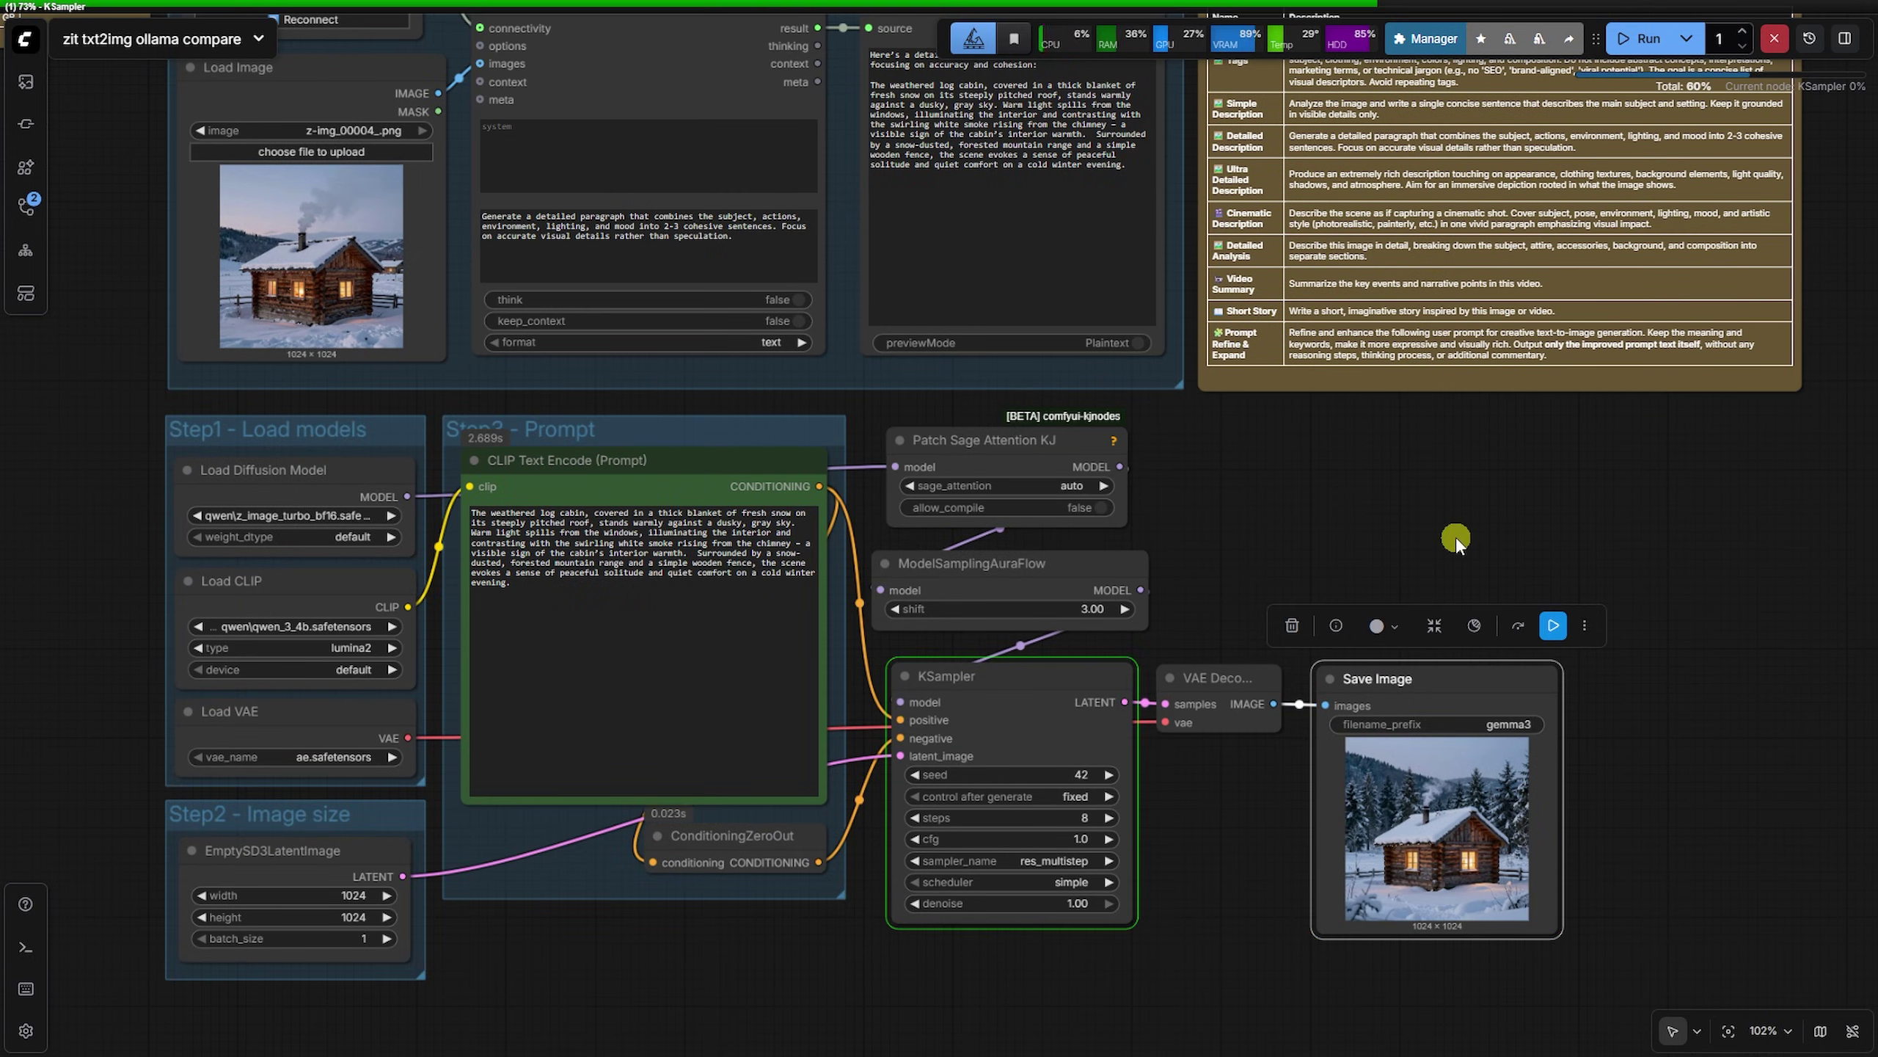
Switch the Ollama Connectivity model to qwen3-vl:8b and generate the cabin image from its description with filename prefix "qwen3"
left_click(510, 116)
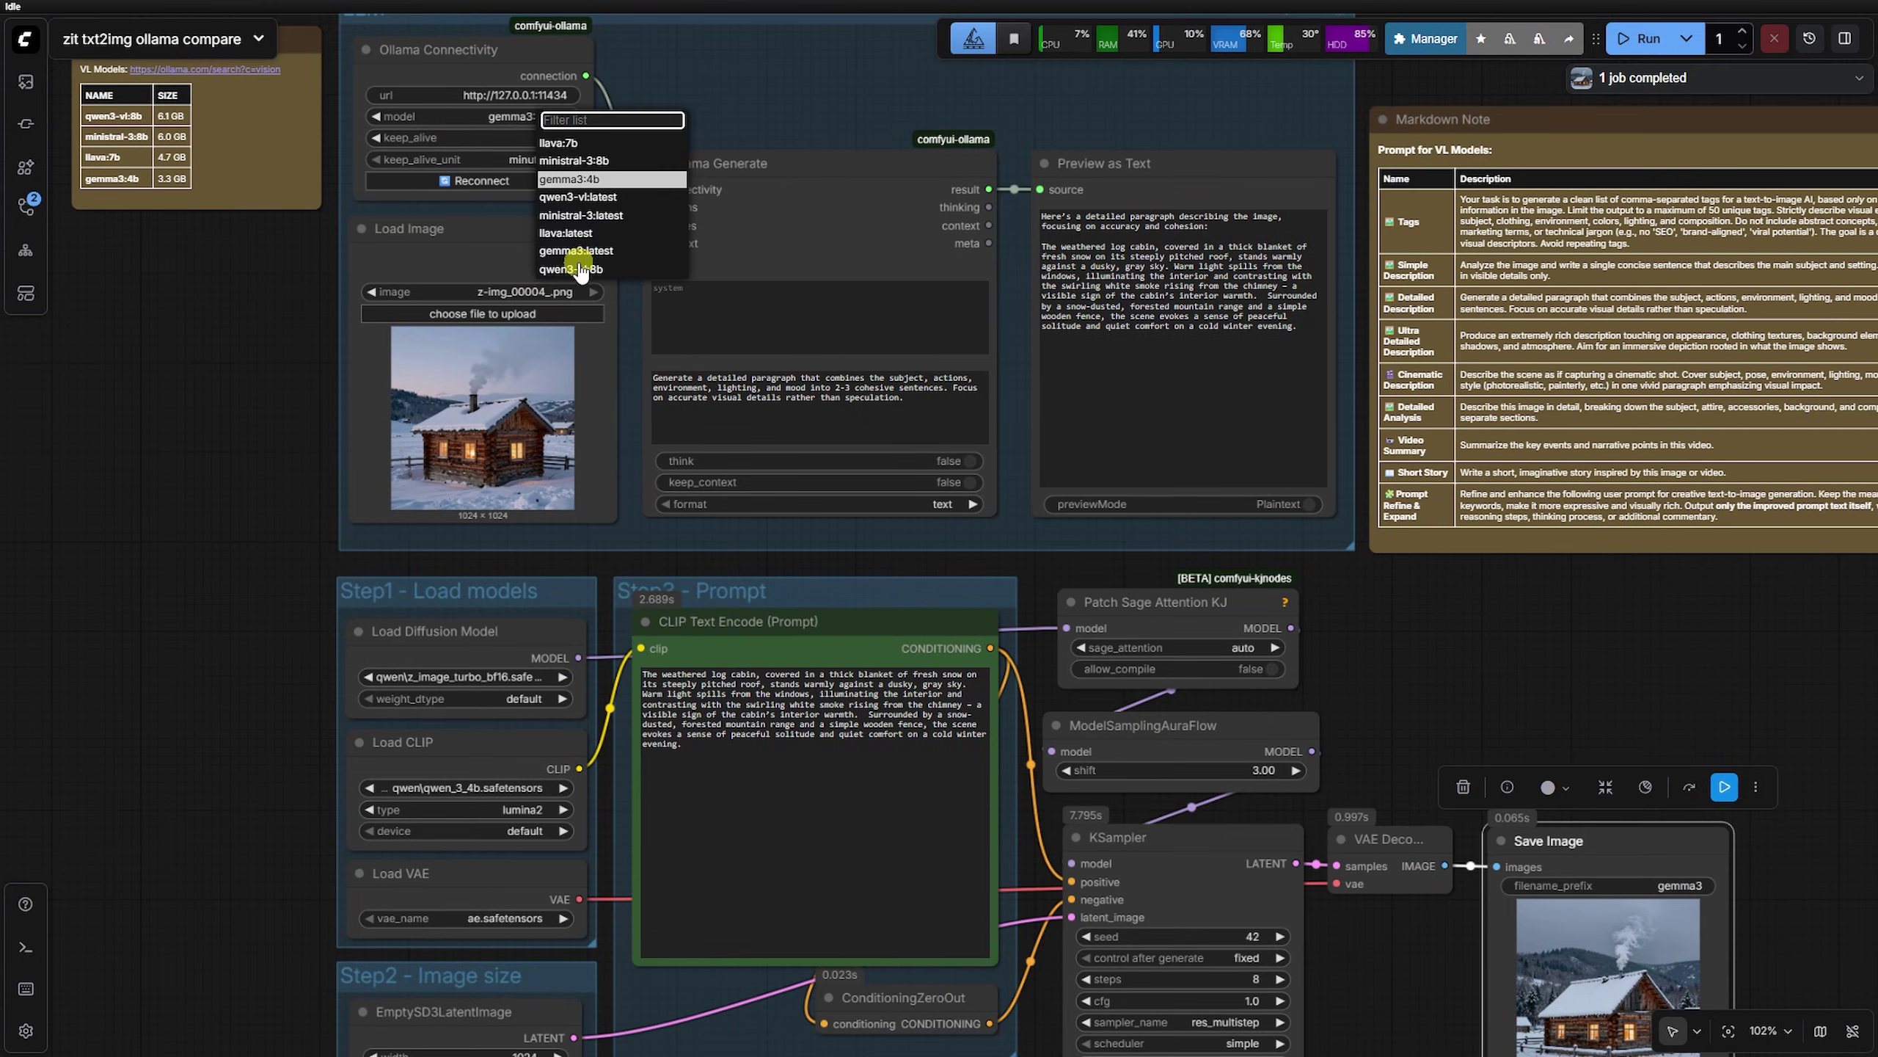
left_click(581, 270)
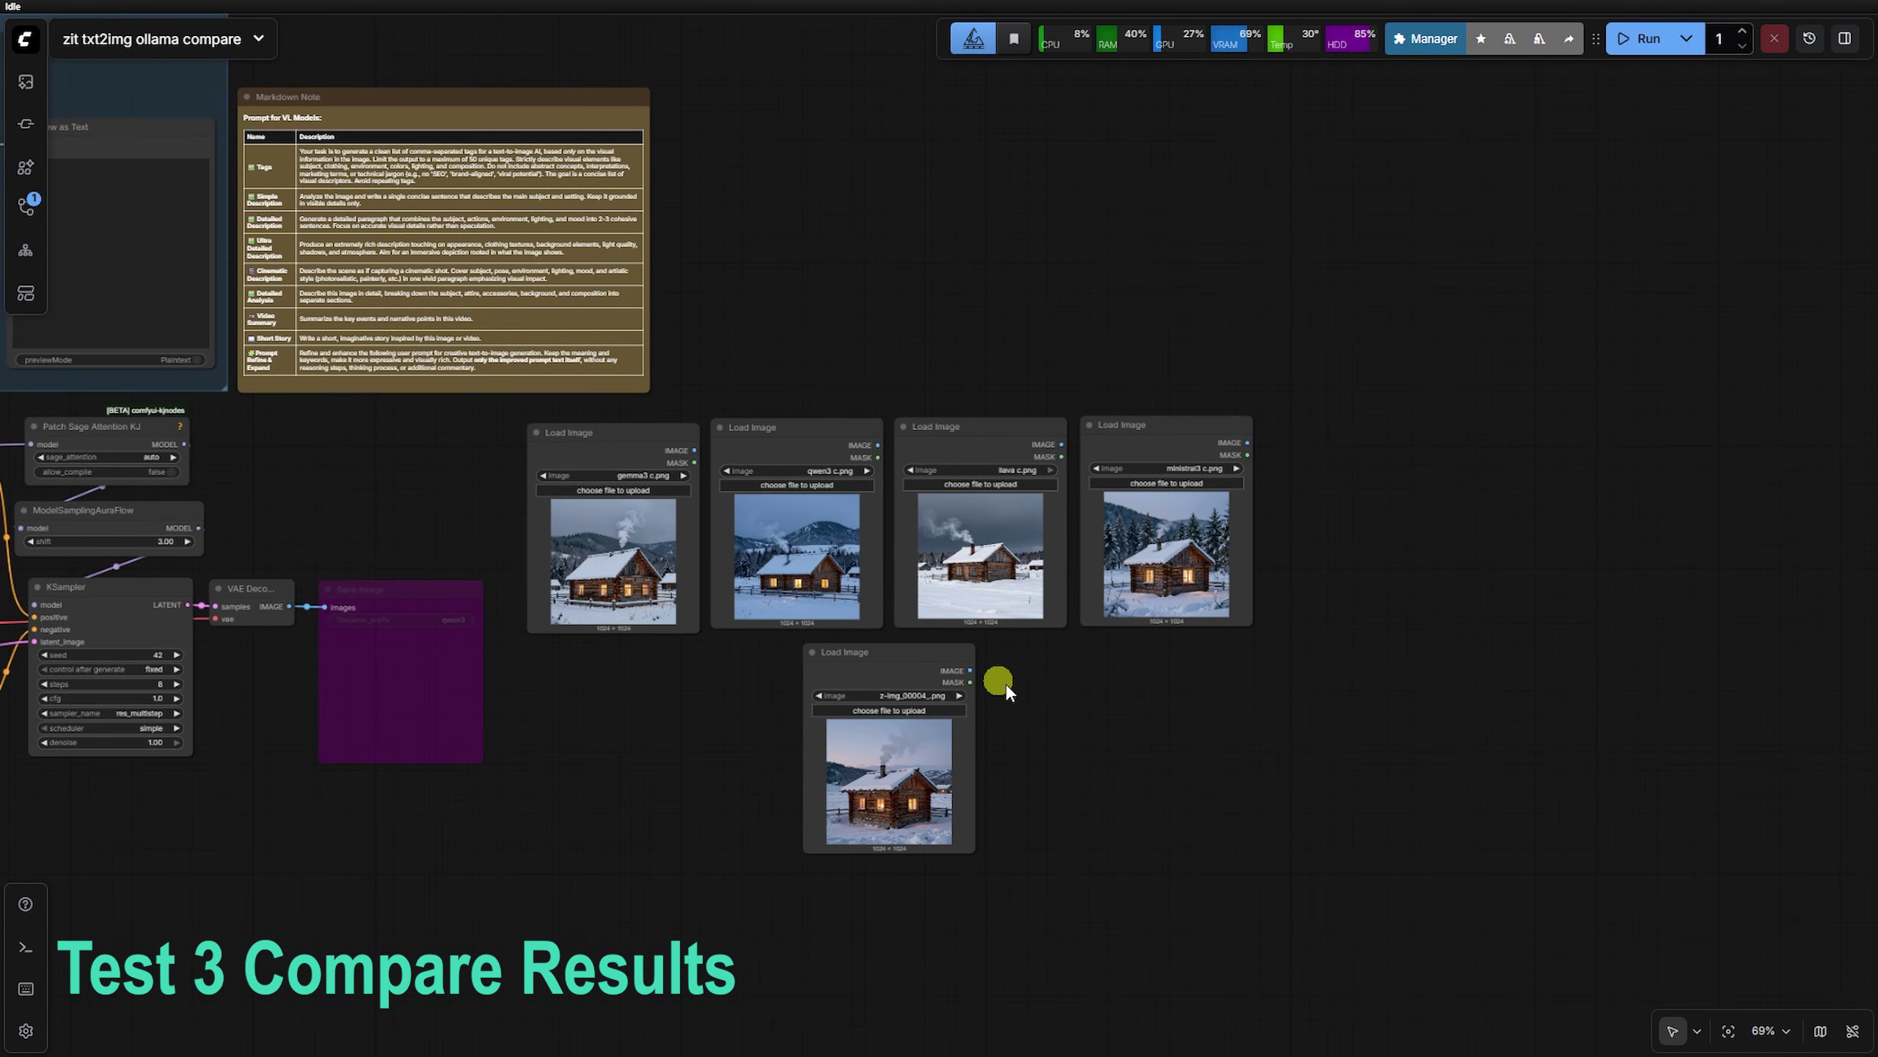
Bypass the qwen3 c.png and llava c.png image nodes, keeping gemma3 c.png and ministral3 c.png active for comparison
scroll(1044, 704, "up", 7)
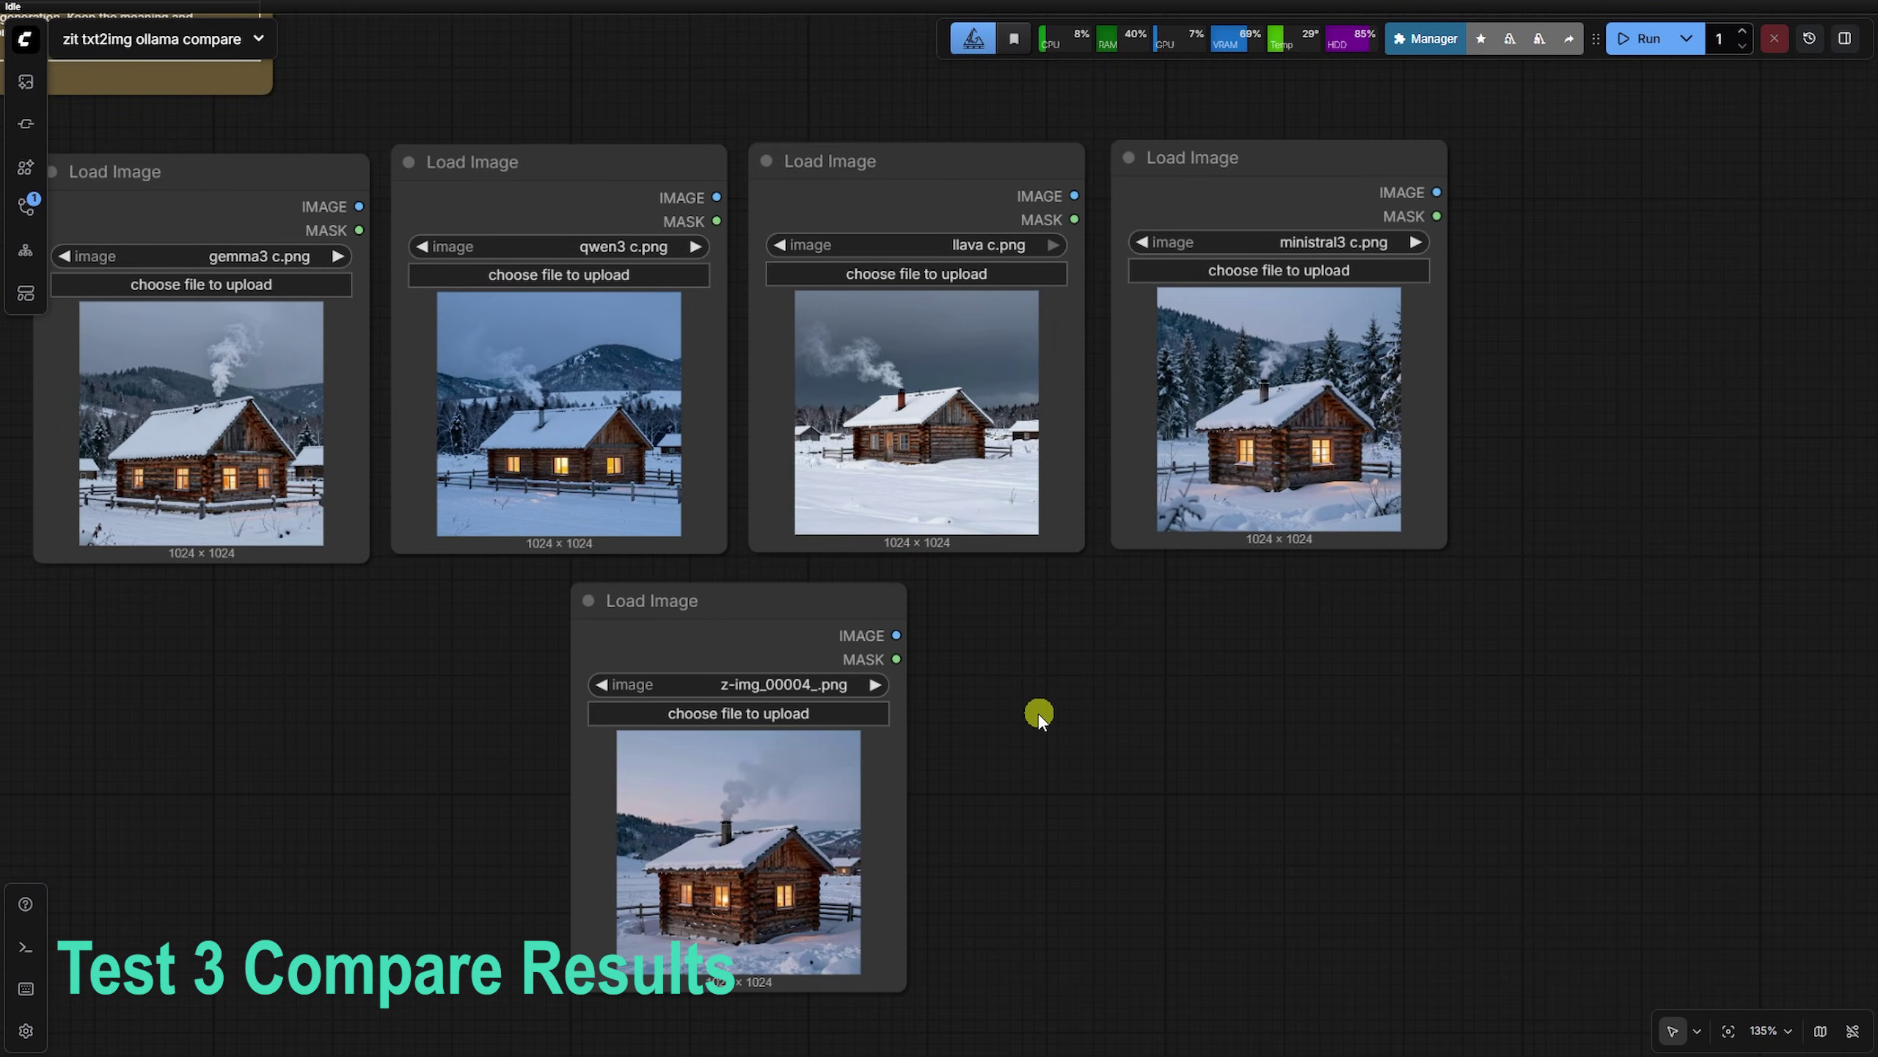
left_click_drag(1044, 704, 1191, 708)
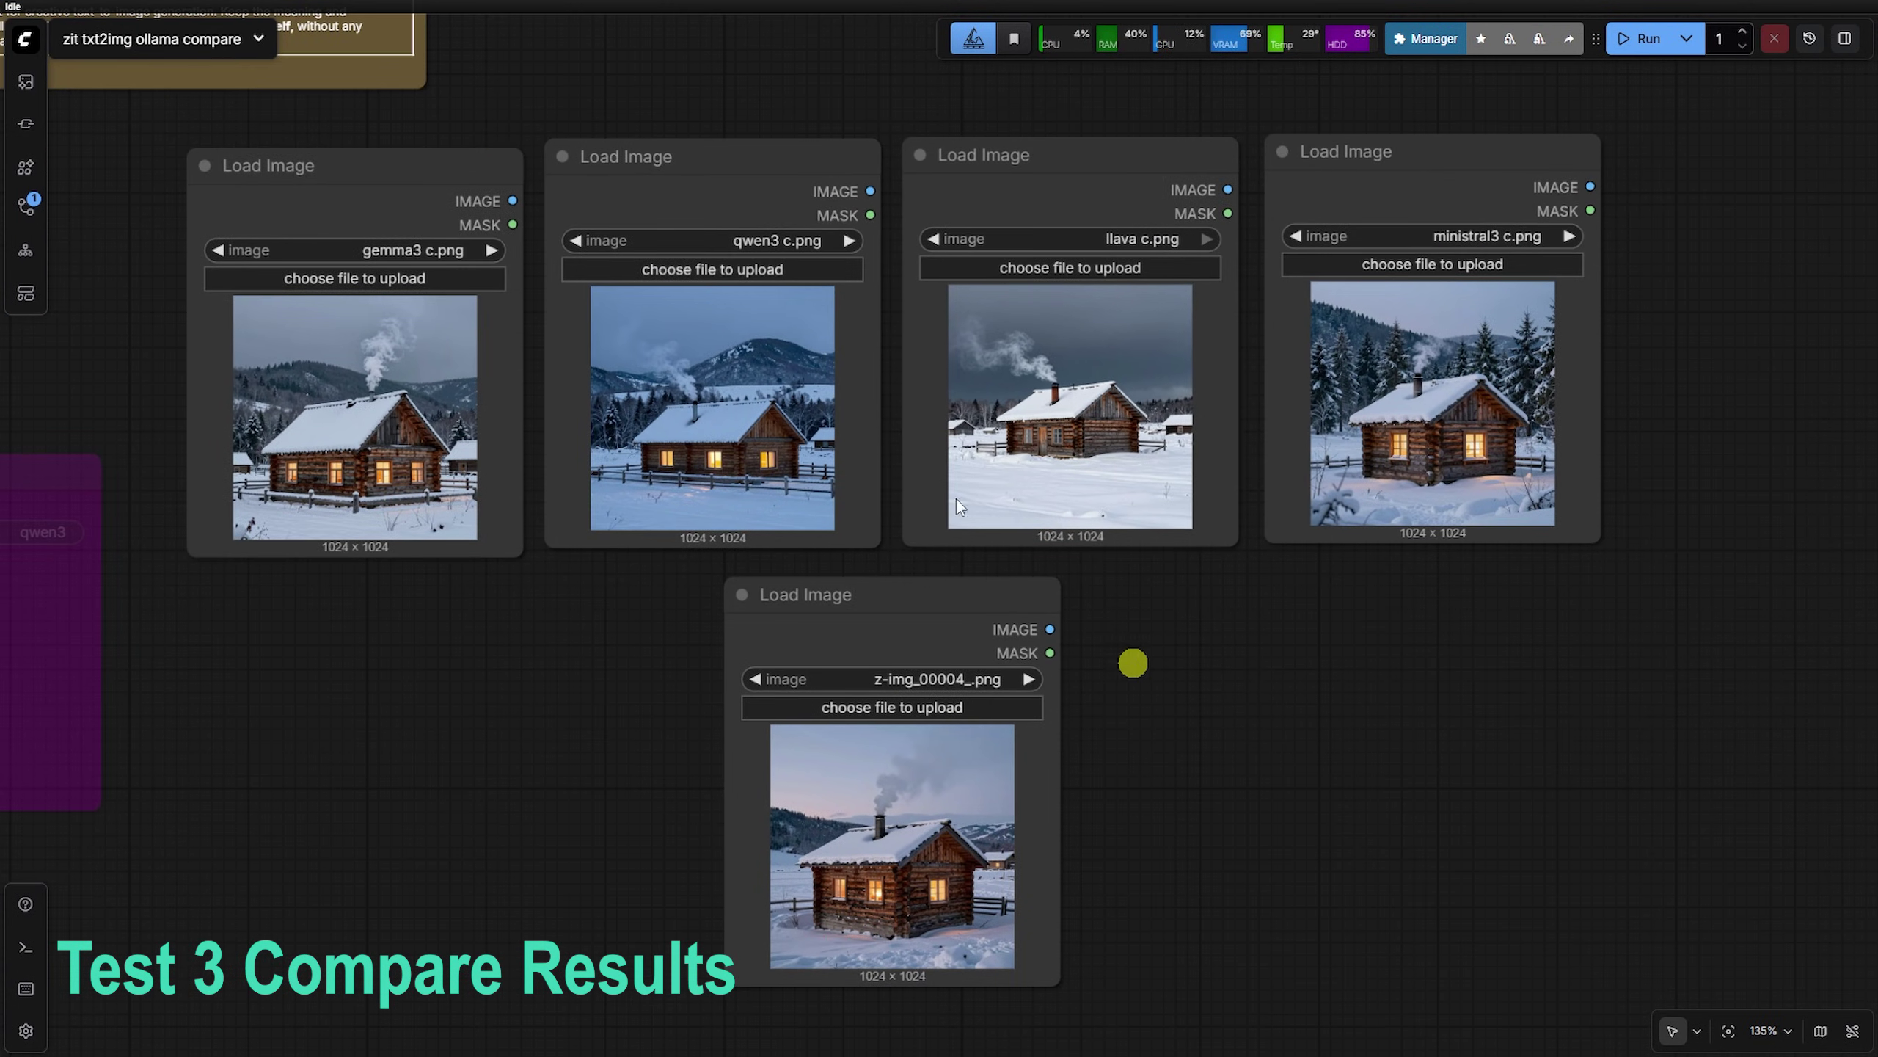
left_click_drag(439, 176, 431, 154)
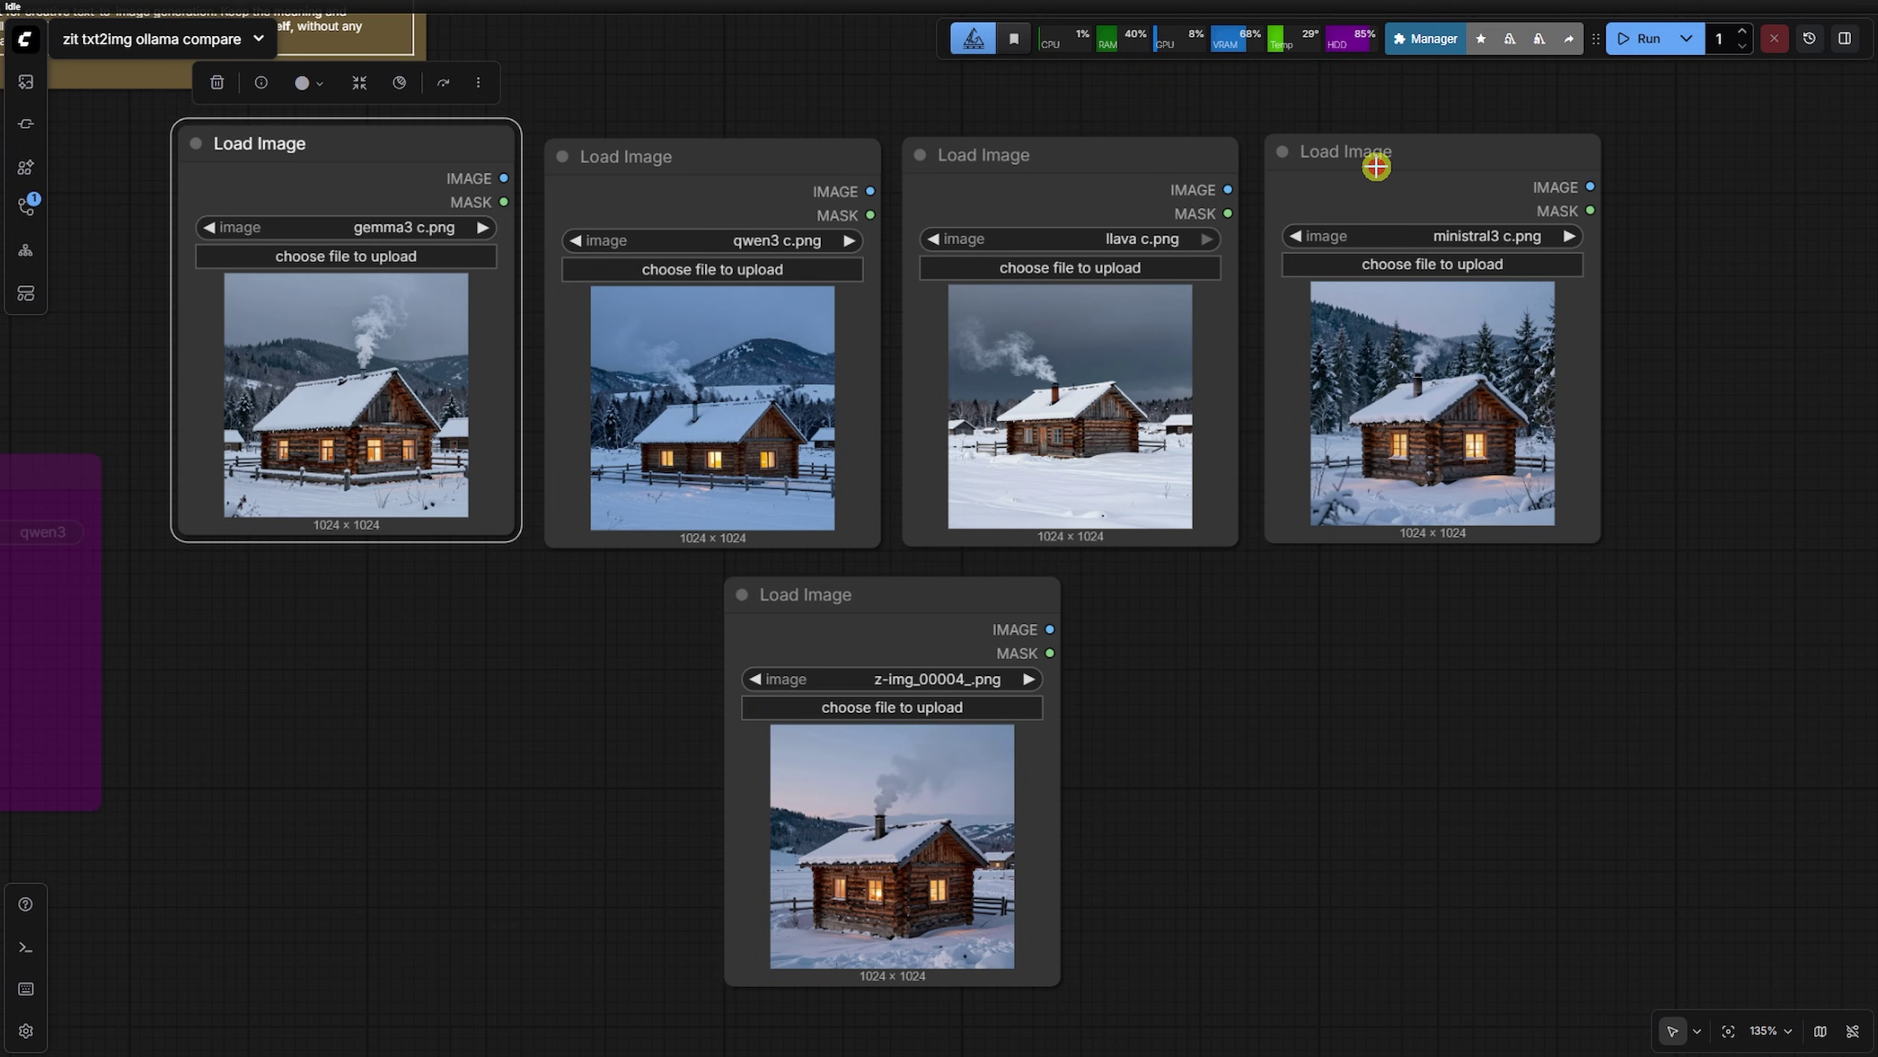
left_click(1376, 167)
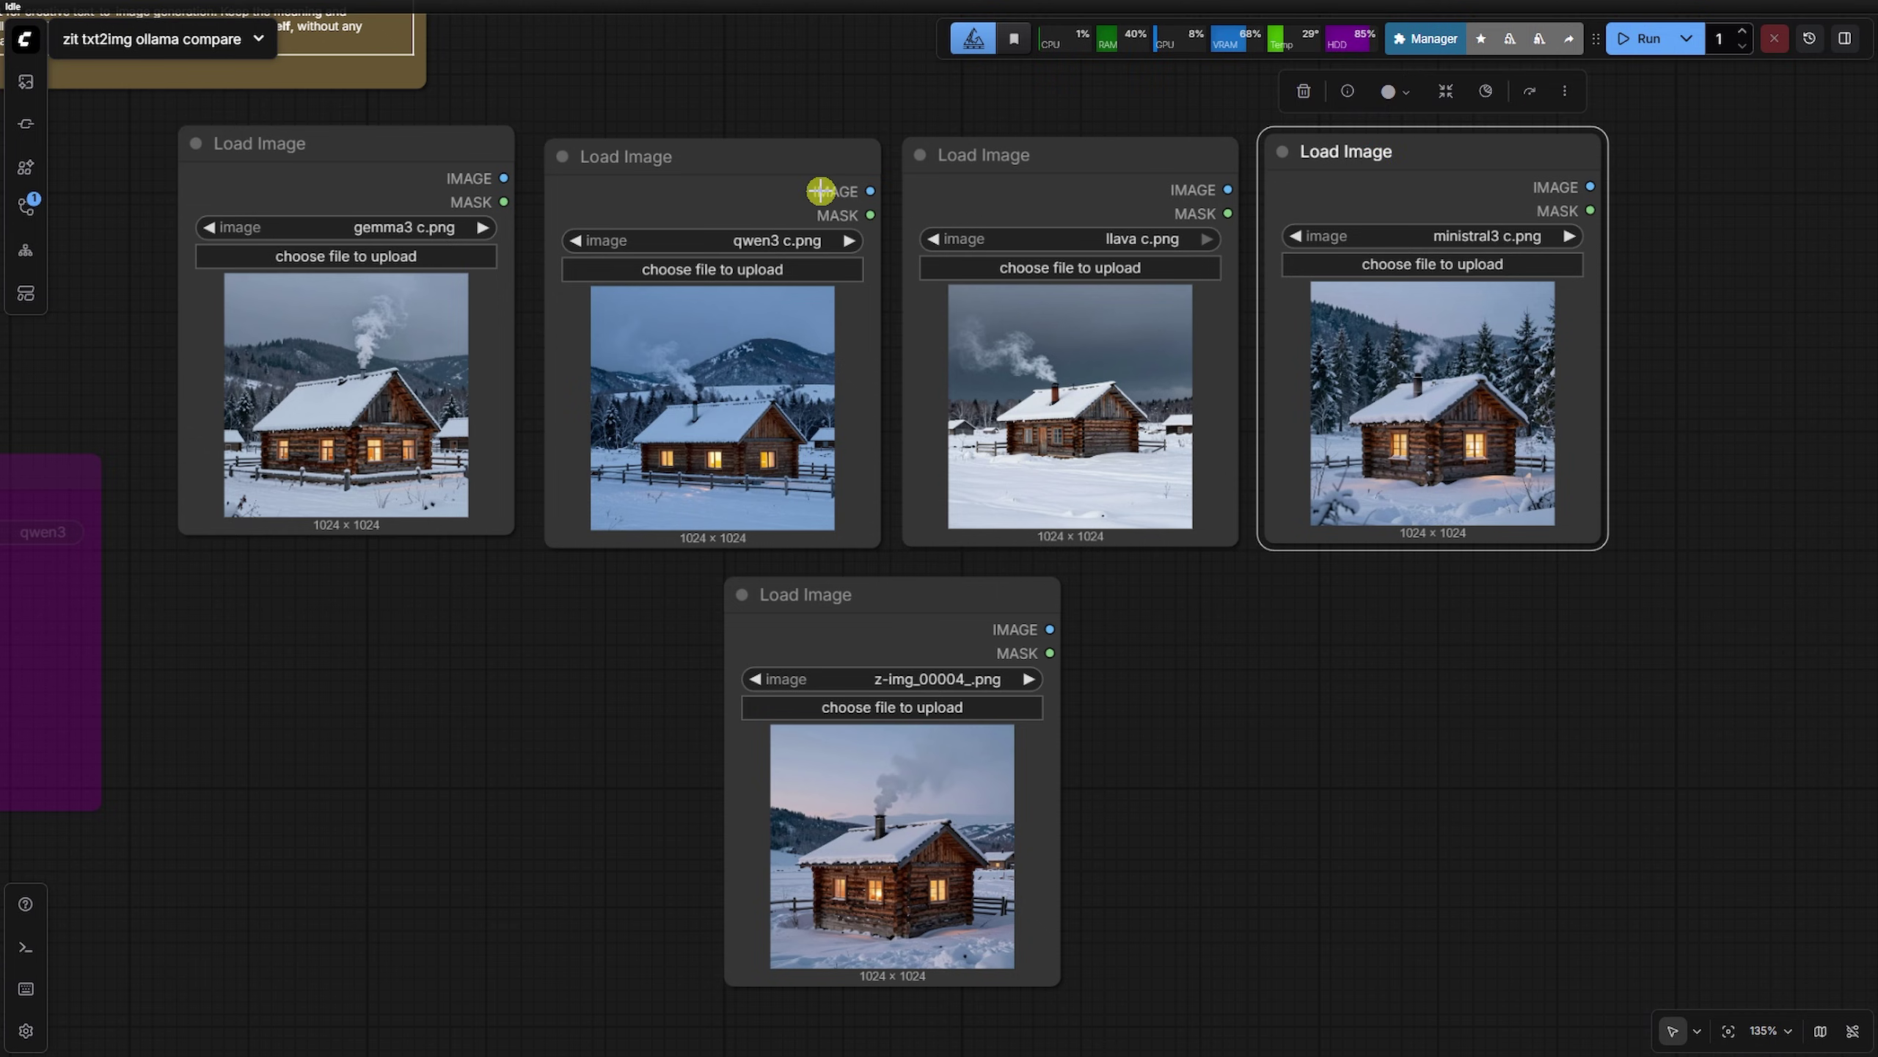
left_click(789, 175)
key("ctrl+b")
left_click(1065, 172)
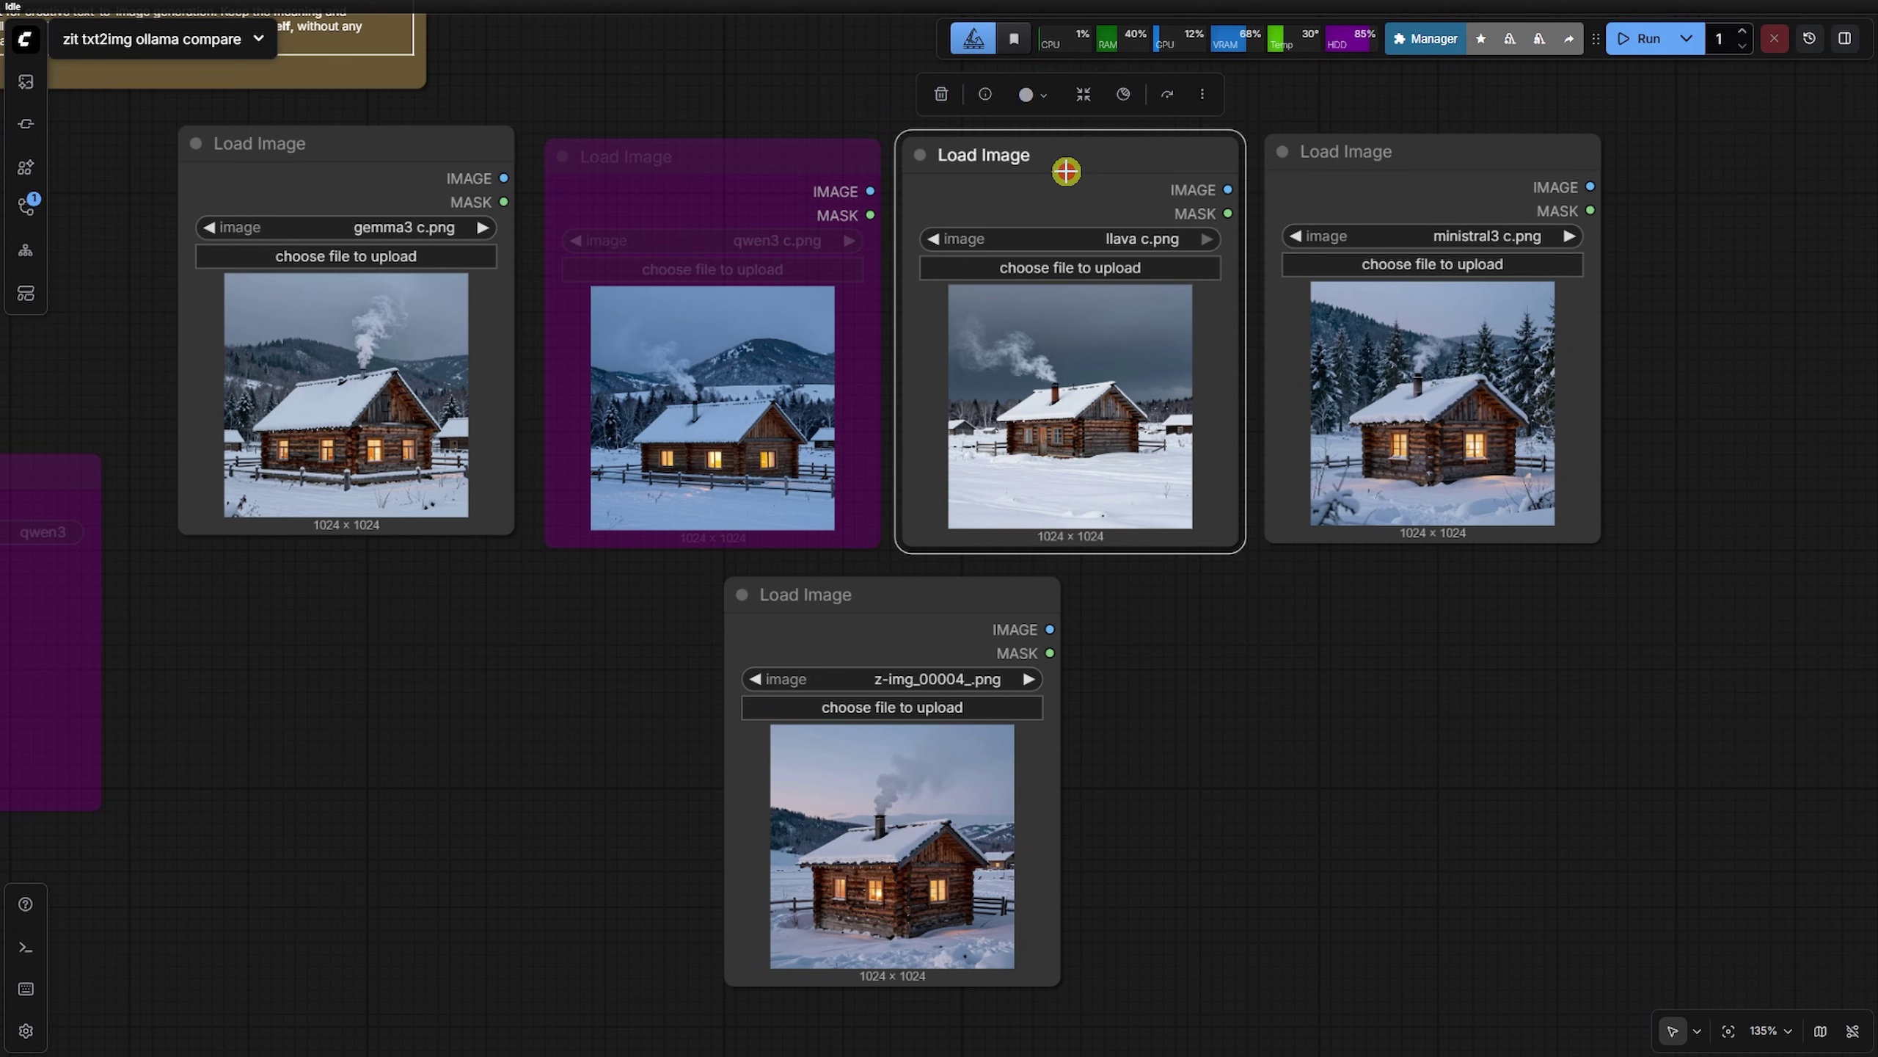
key("ctrl+b")
left_click(1316, 673)
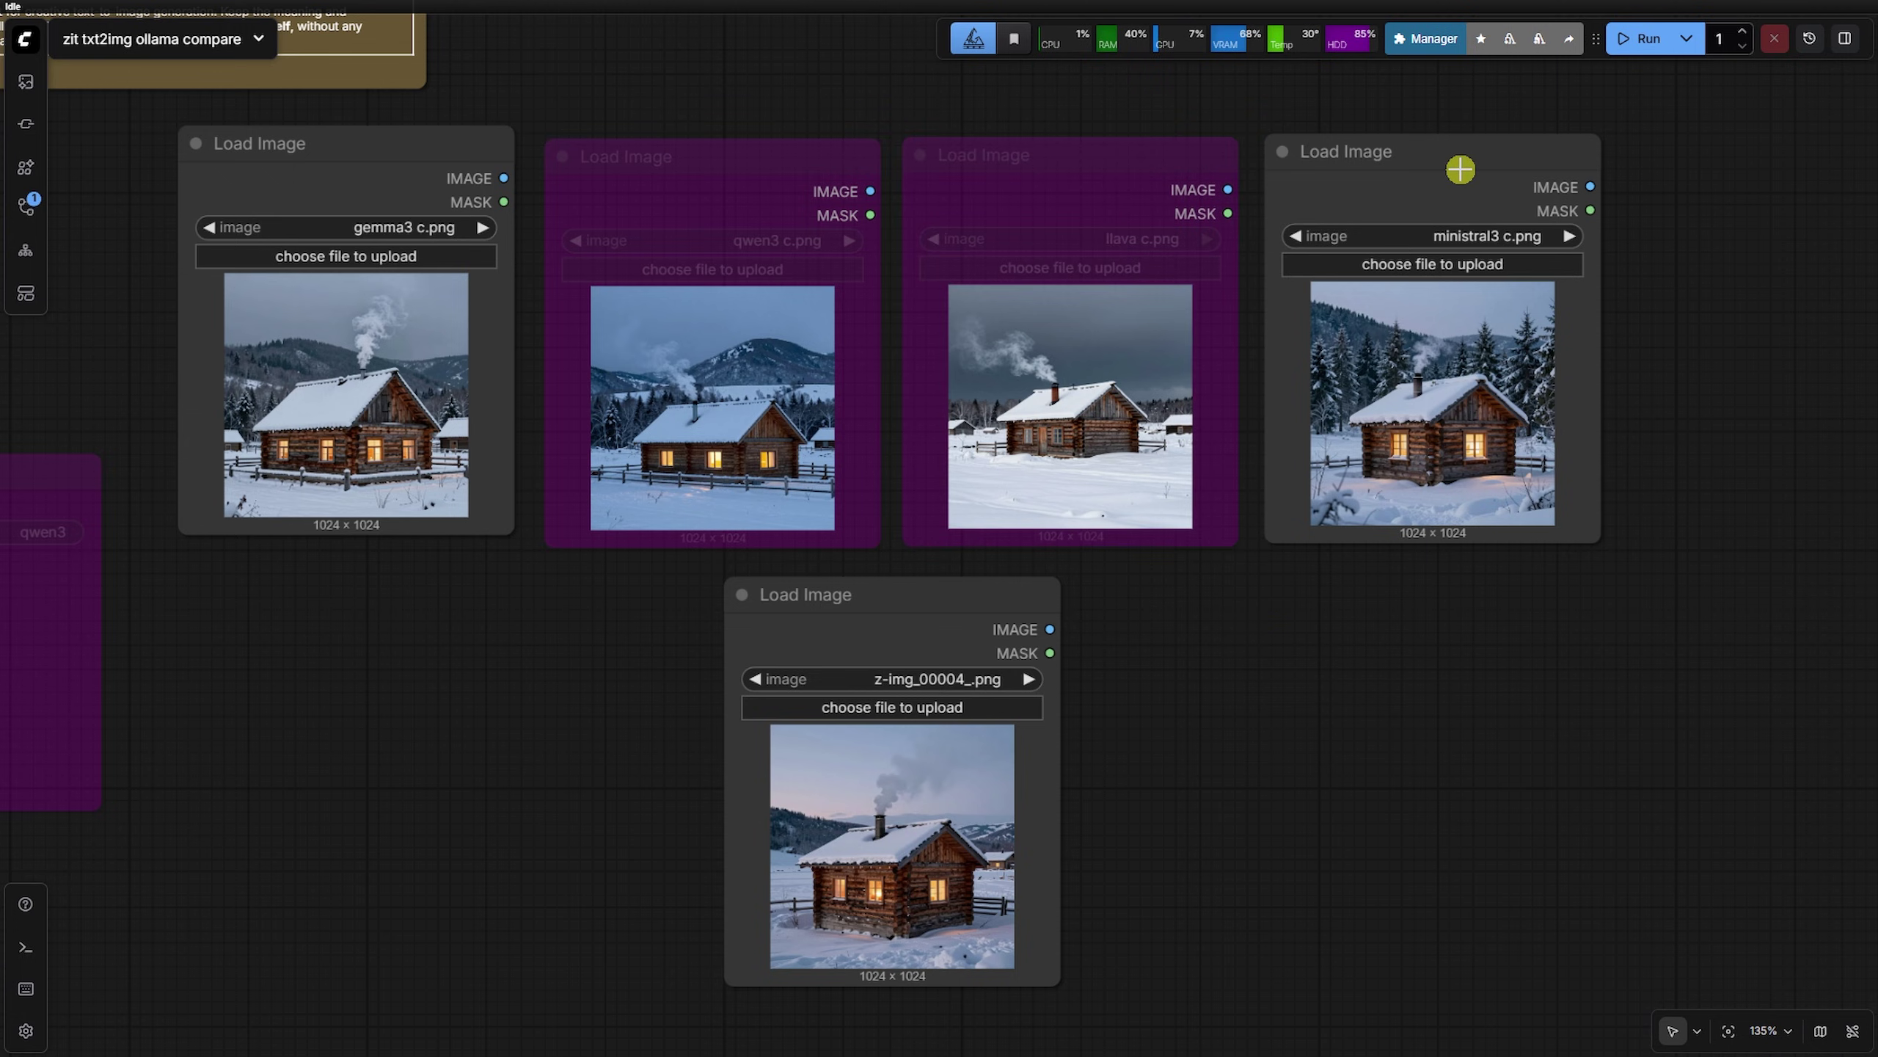
Move the ministral3 c.png node beneath the gemma3 c.png node and place the z-img_00004_.png reference node beside it
left_click_drag(1461, 169, 383, 595)
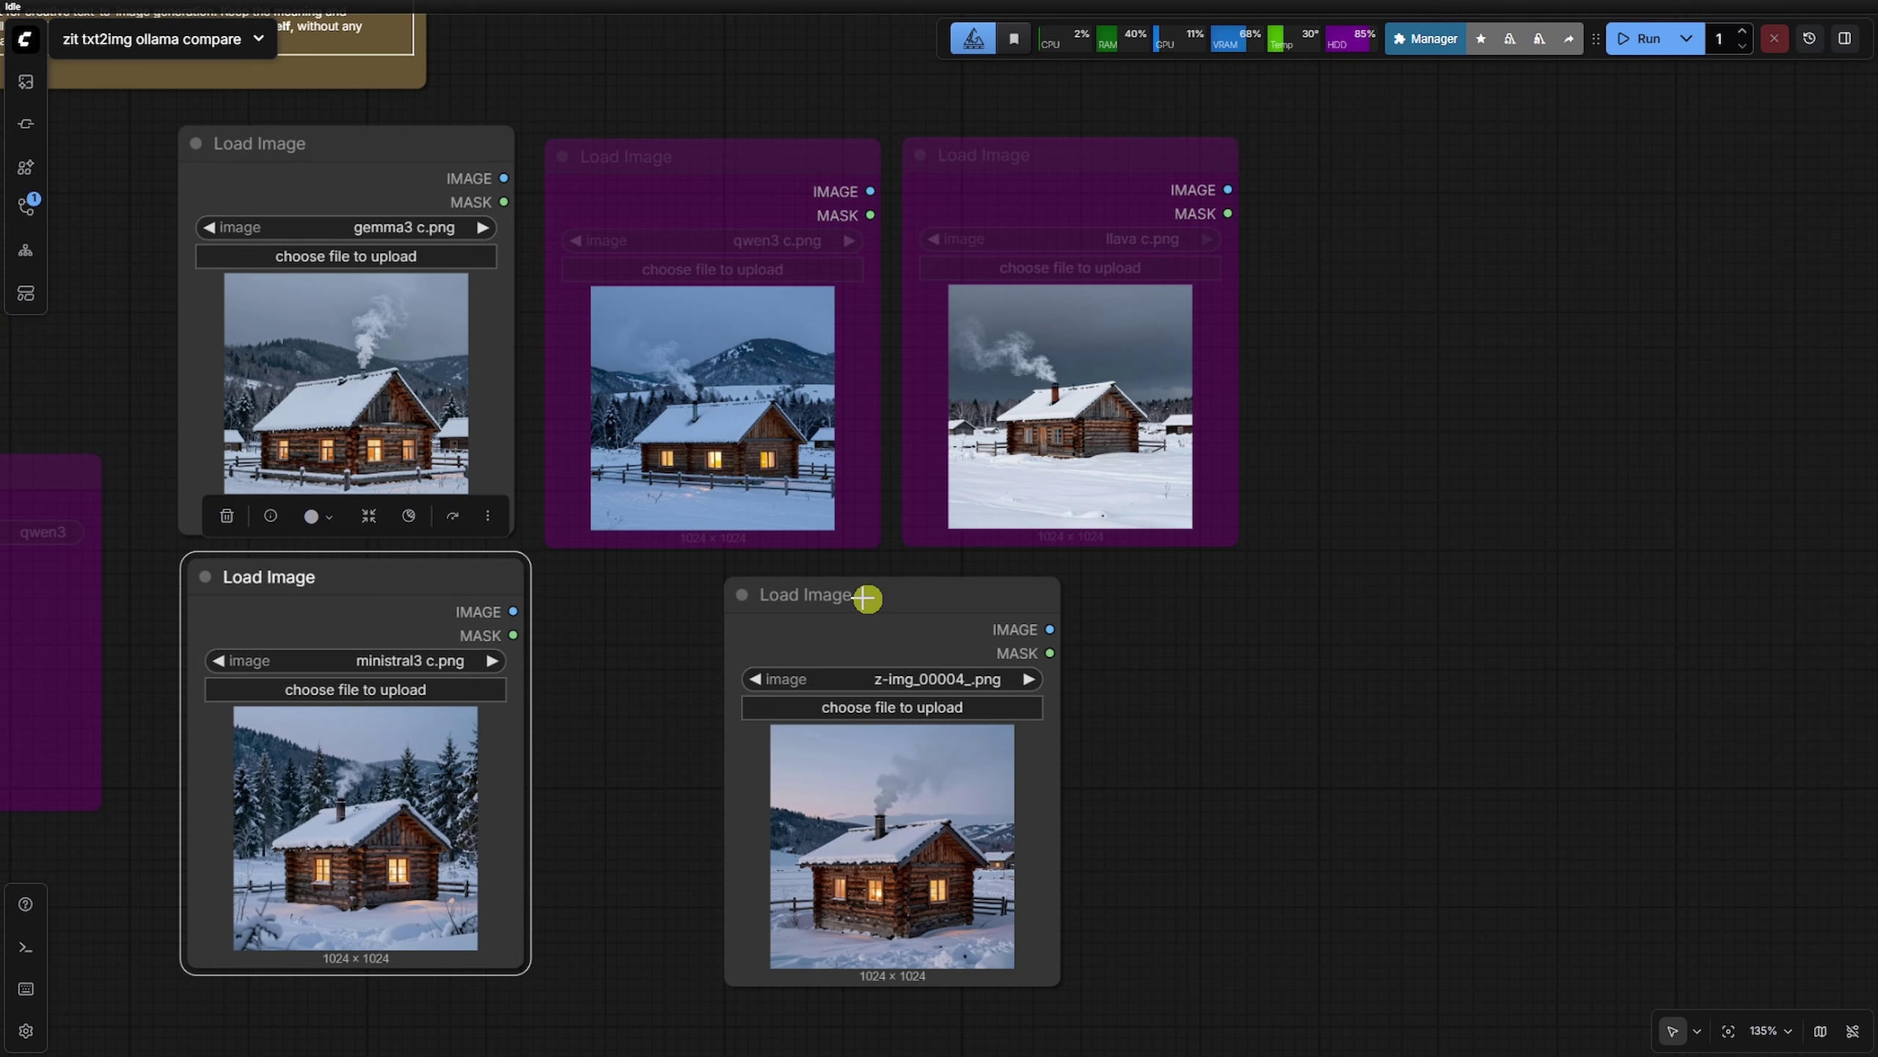
left_click_drag(865, 597, 670, 586)
scroll(1079, 799, "up", 3)
left_click_drag(1036, 784, 1493, 754)
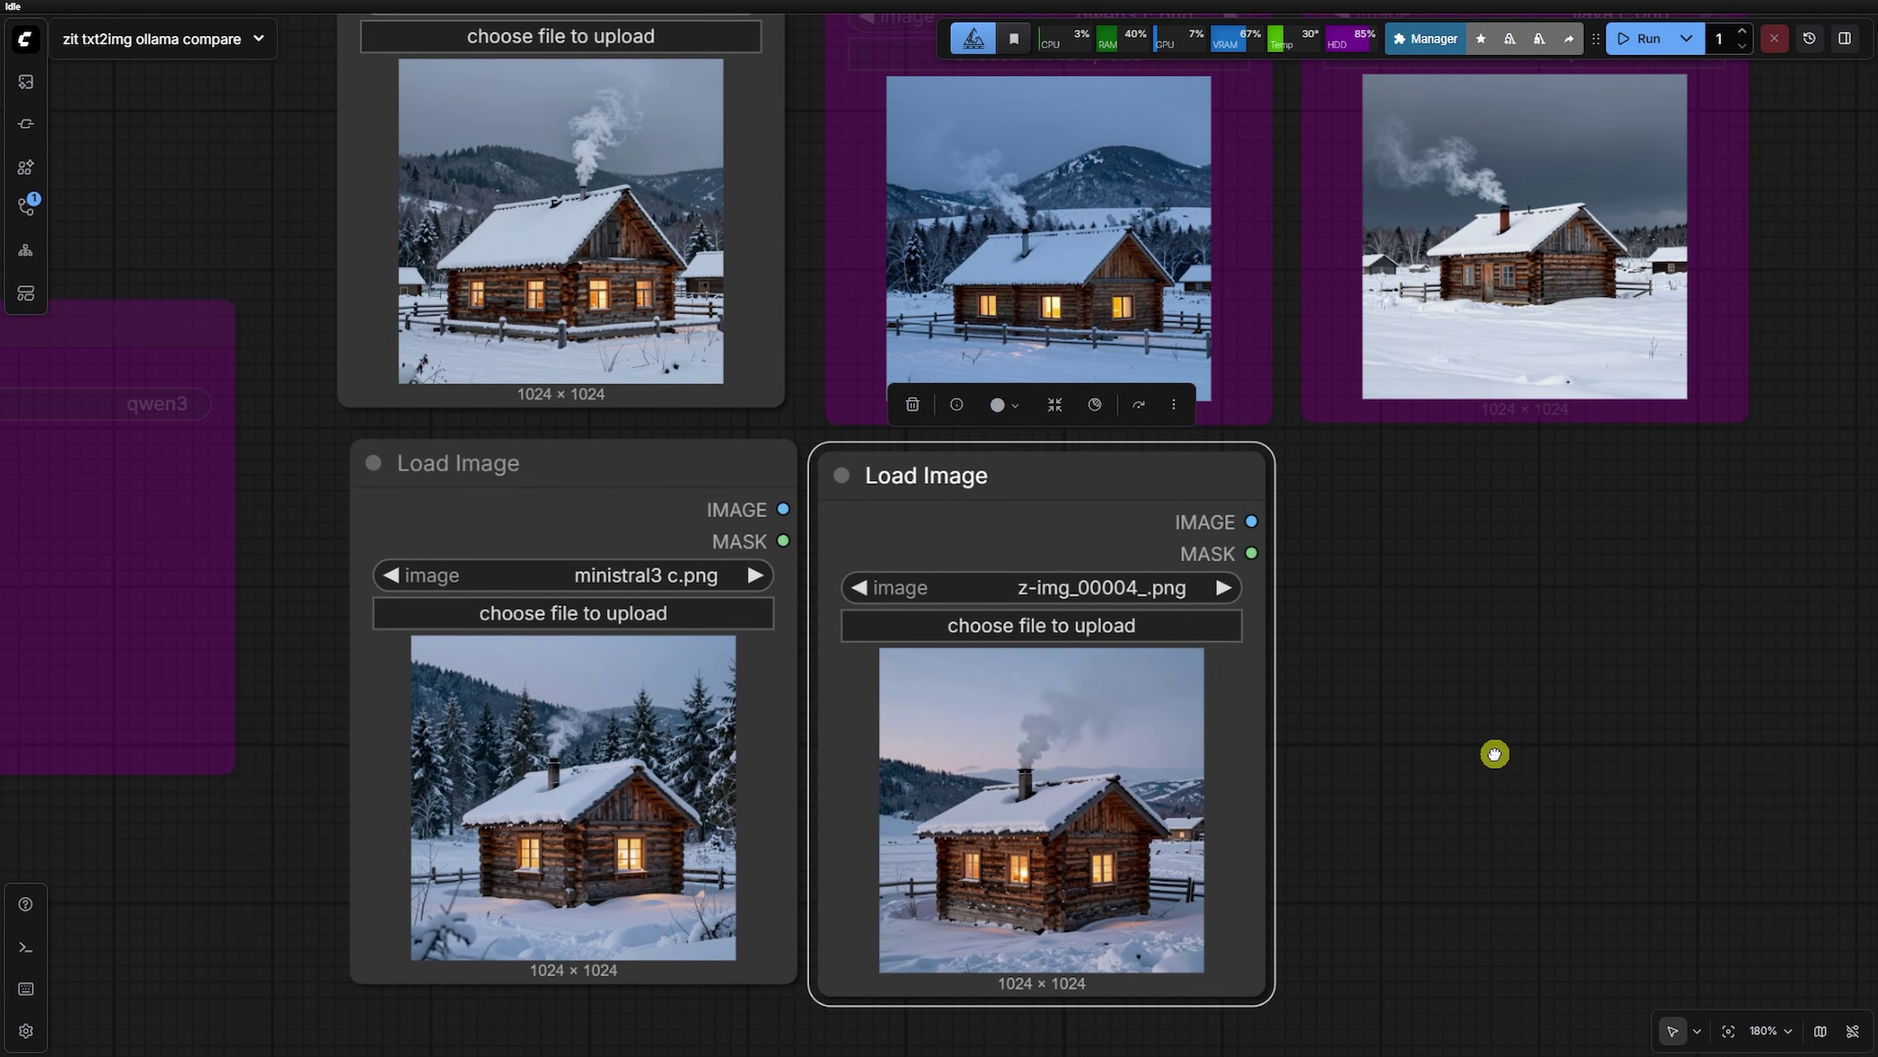
left_click_drag(1494, 753, 1498, 886)
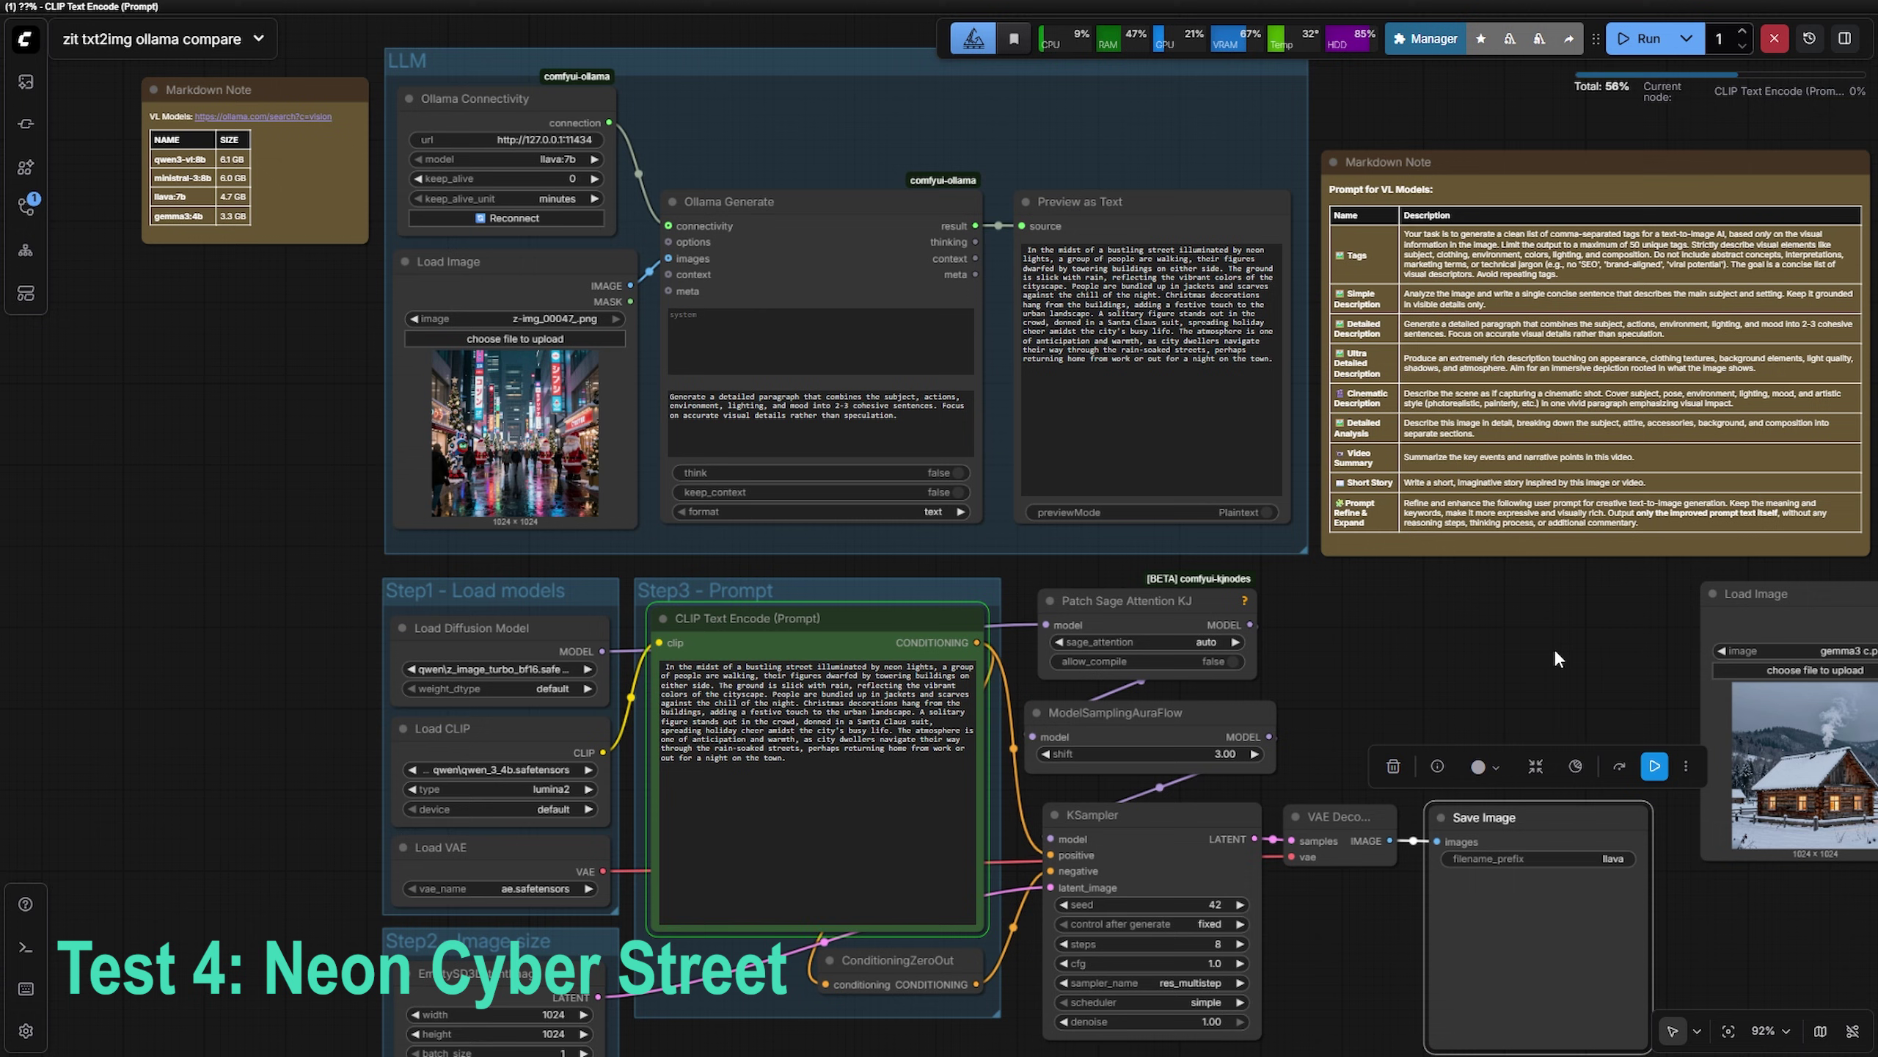
Generate the neon street image from the ministral-3:8b description, replacing the CLIP Text Encode prompt and setting filename prefix "ministral3"
scroll(342, 485, "up", 10)
scroll(603, 491, "down", 5)
left_click_drag(603, 491, 725, 490)
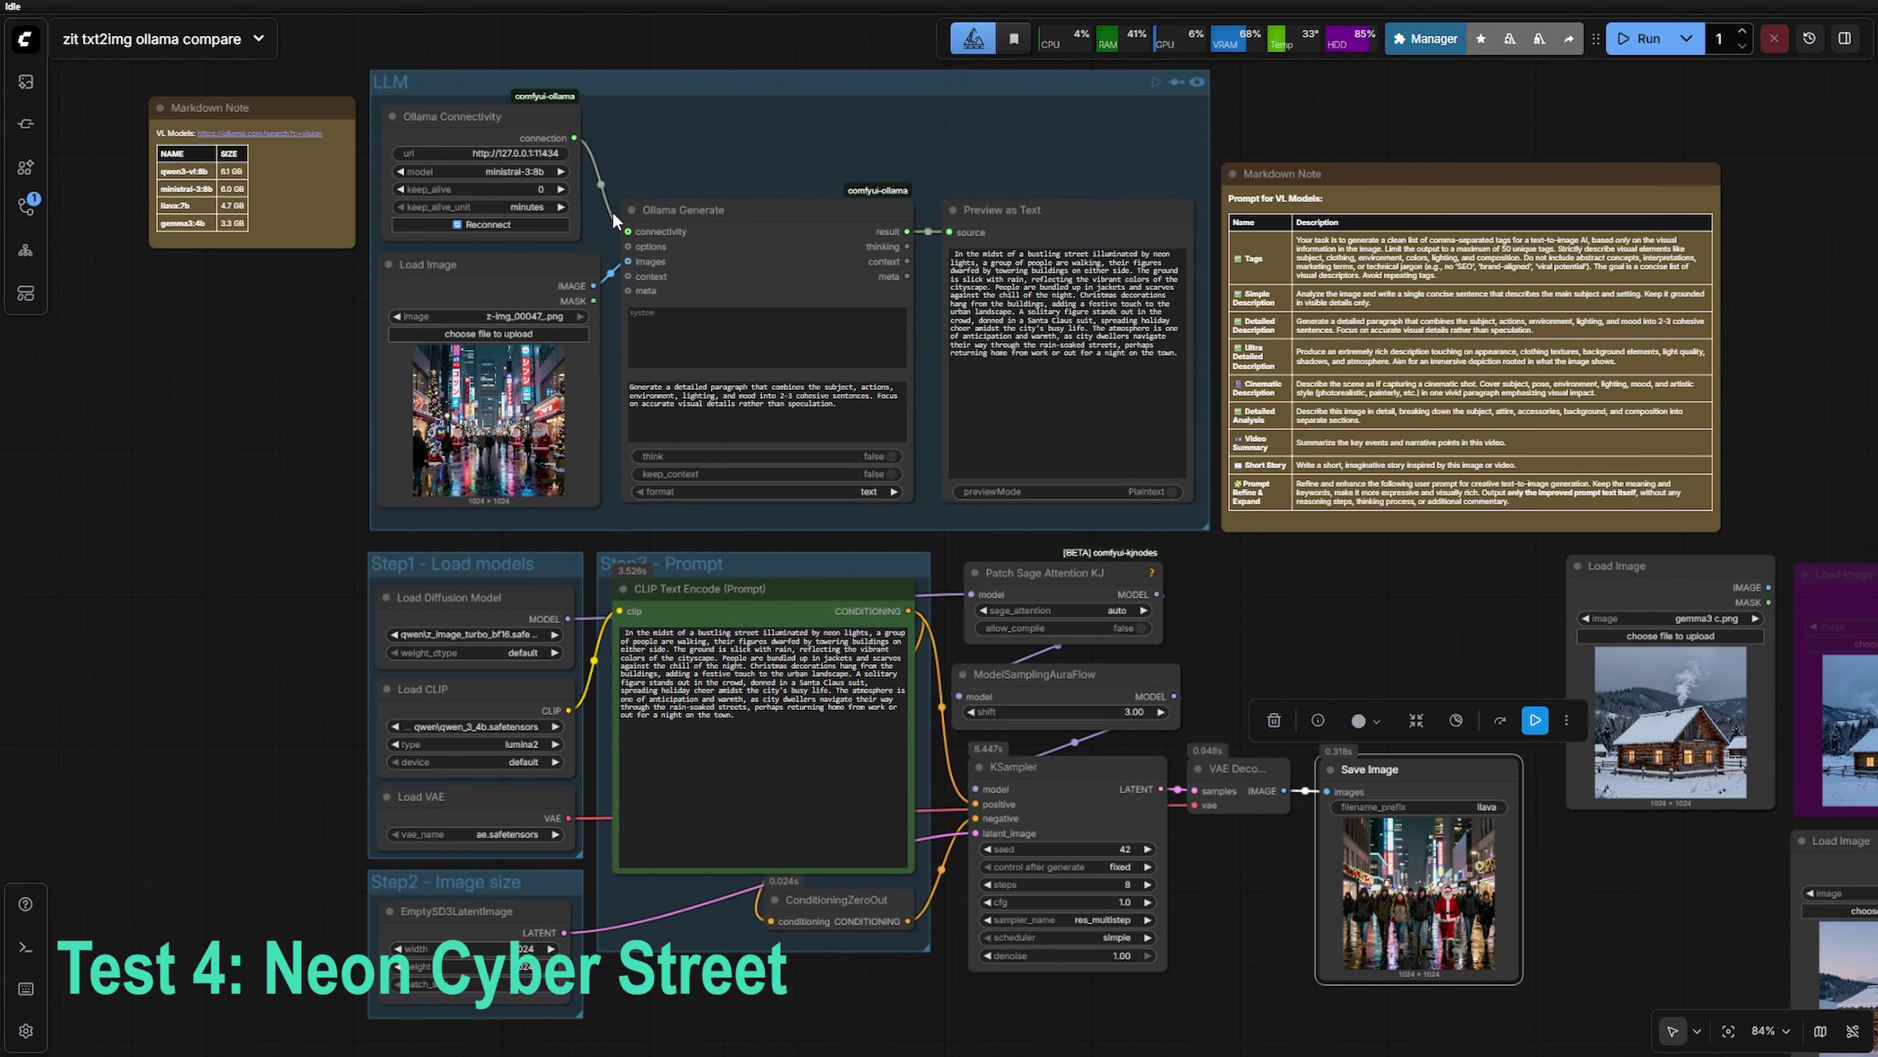
scroll(715, 130, "up", 3)
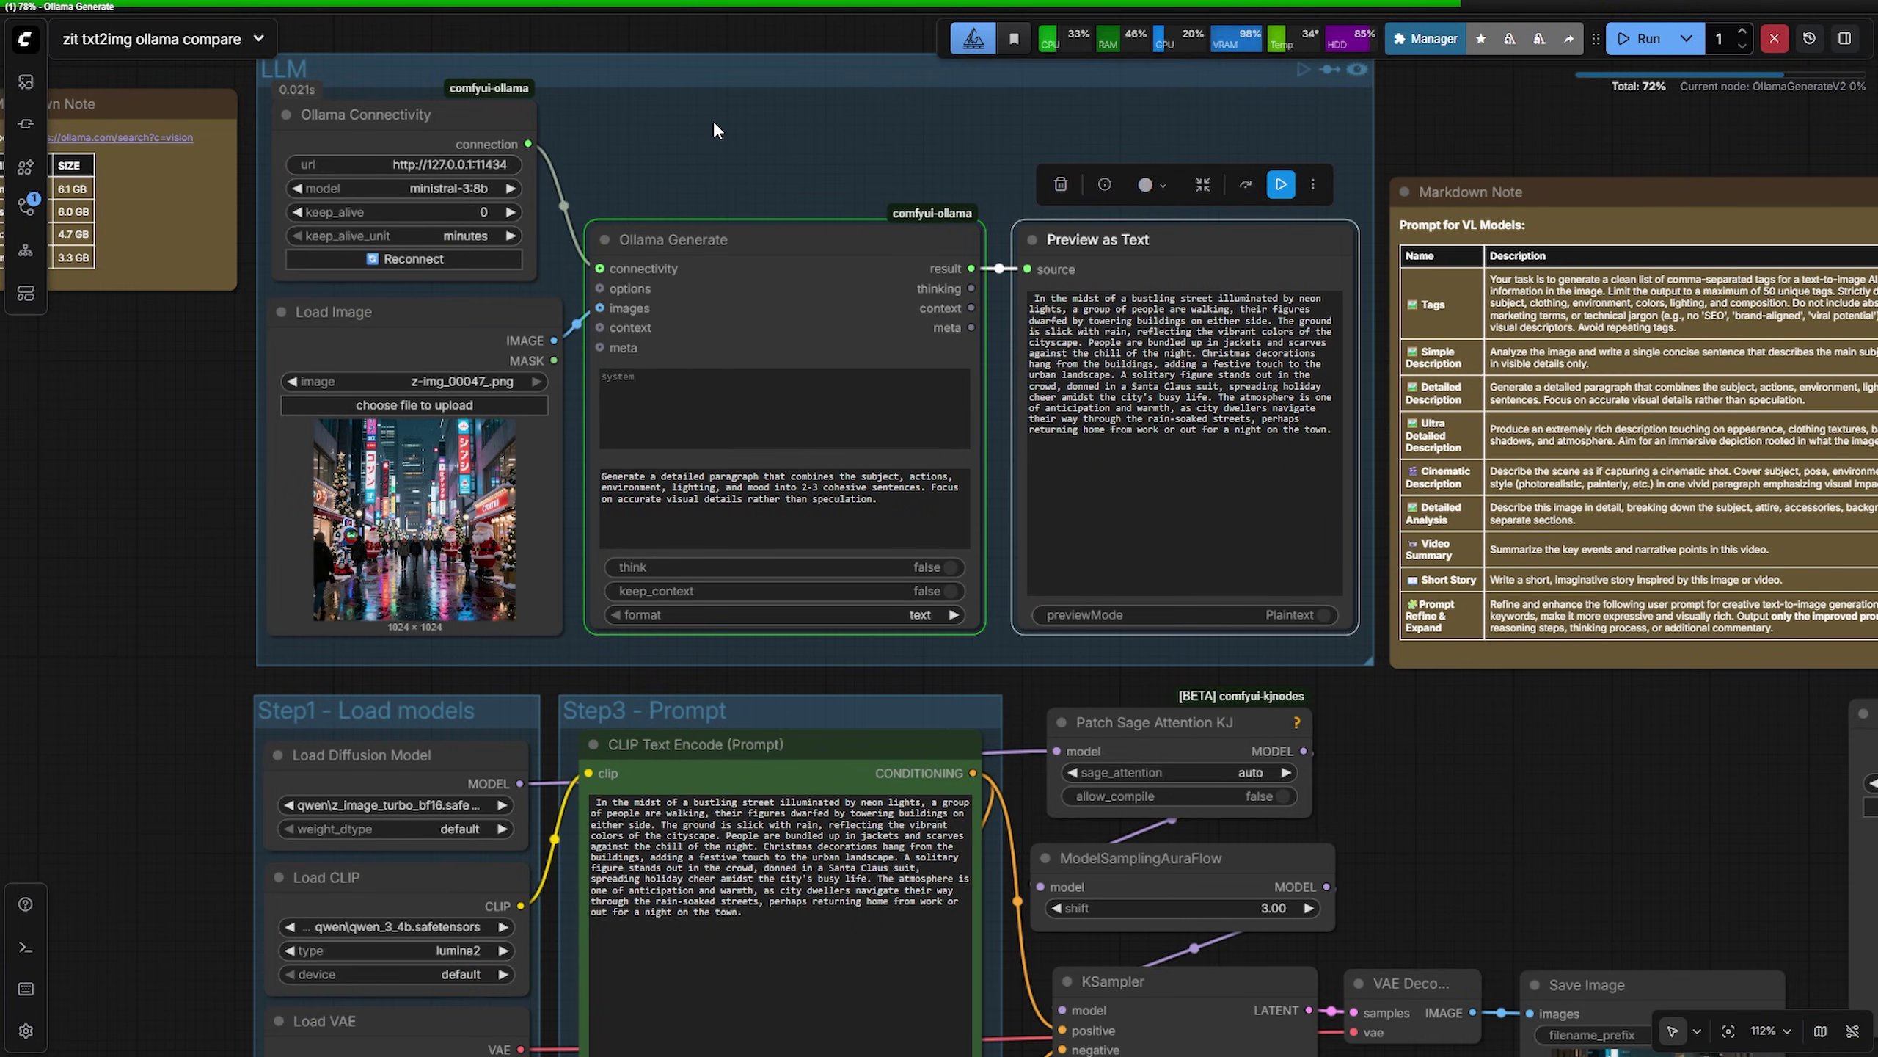
left_click_drag(1191, 670, 952, 445)
left_click(617, 704)
key("ctrl+a")
type("This vibrant image captures a bustling urban scene during what appears to be a festive winter evening in a major city, likely Tokyo's iconic Shinjuku district. The wet pavement glistens under the glow of myriad neon signs and illuminated billboards, casting a kaleidoscope of reflections that blend hues of red, blue, and white across the street. Amidst towering skyscrapers adorned with towering advertisements in bold Japanese text, life unfolds with people strolling leisurely past towering Santa Claus statues and whimsical robot decorations, all framed by the twinkling lights of festive Christmas trees lining the sidewalks, evoking a lively yet serene holiday atmosphere.")
left_click(1479, 807)
type("ministral3")
key("Return")
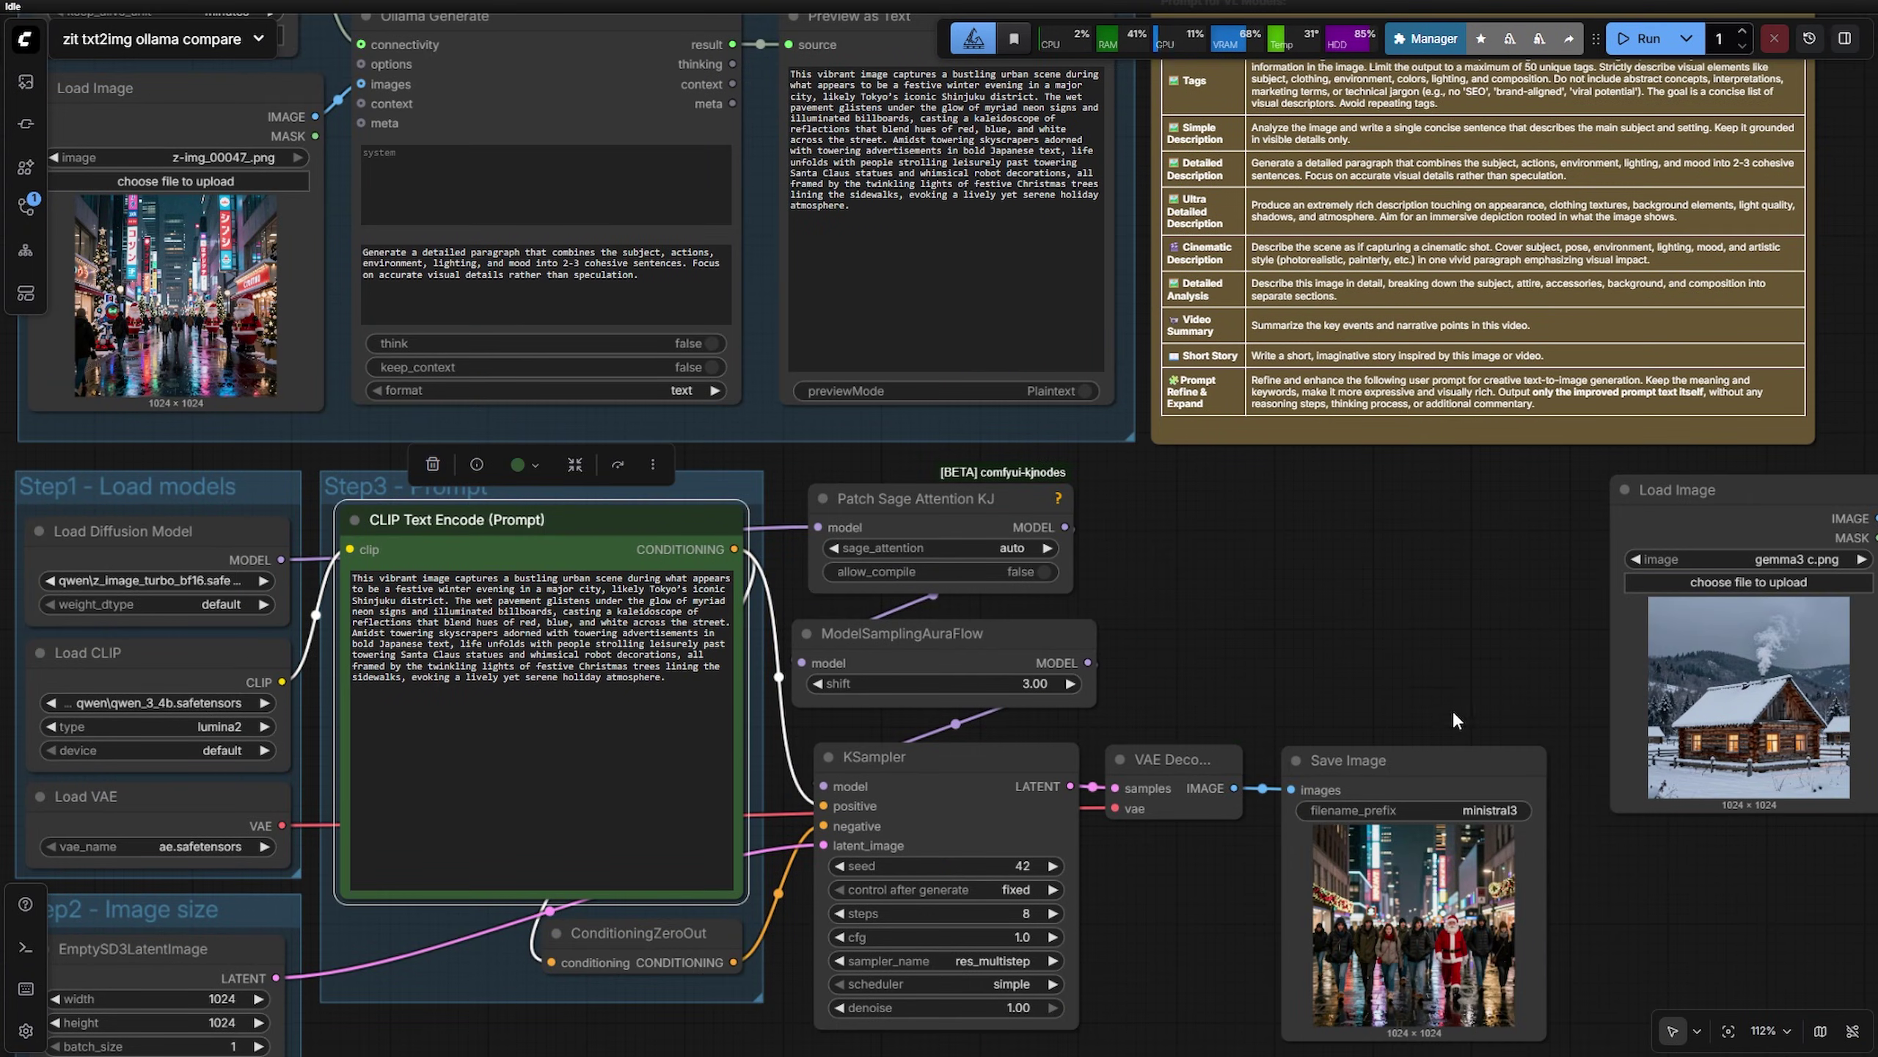
left_click(1413, 760)
left_click(1529, 704)
Generate the neon street image from the gemma3 description, replacing the CLIP Text Encode prompt and setting filename prefix "gemma3"
left_click_drag(1305, 597, 1276, 548)
left_click(1198, 392)
left_click(722, 888)
key("ctrl+a")
type("A wet, crowded street in what appears to be a Japanese city is illuminated by a kaleidoscope of neon signs advertising various products.  Several oversized, robotic Santa Claus figures stand along the sidewalk, reflecting the vibrant colors of the signs and the wet pavement, while pedestrians, mostly dressed in dark coats, walk along the street. The scene is bathed in a cool, blue-tinted light emanating from the signs and streetlights, creating a slightly melancholy yet energetic mood, enhanced by the rain-slicked surfaces.")
left_click(1538, 782)
type("gemma3")
key("Return")
left_click(1400, 732)
left_click(1582, 676)
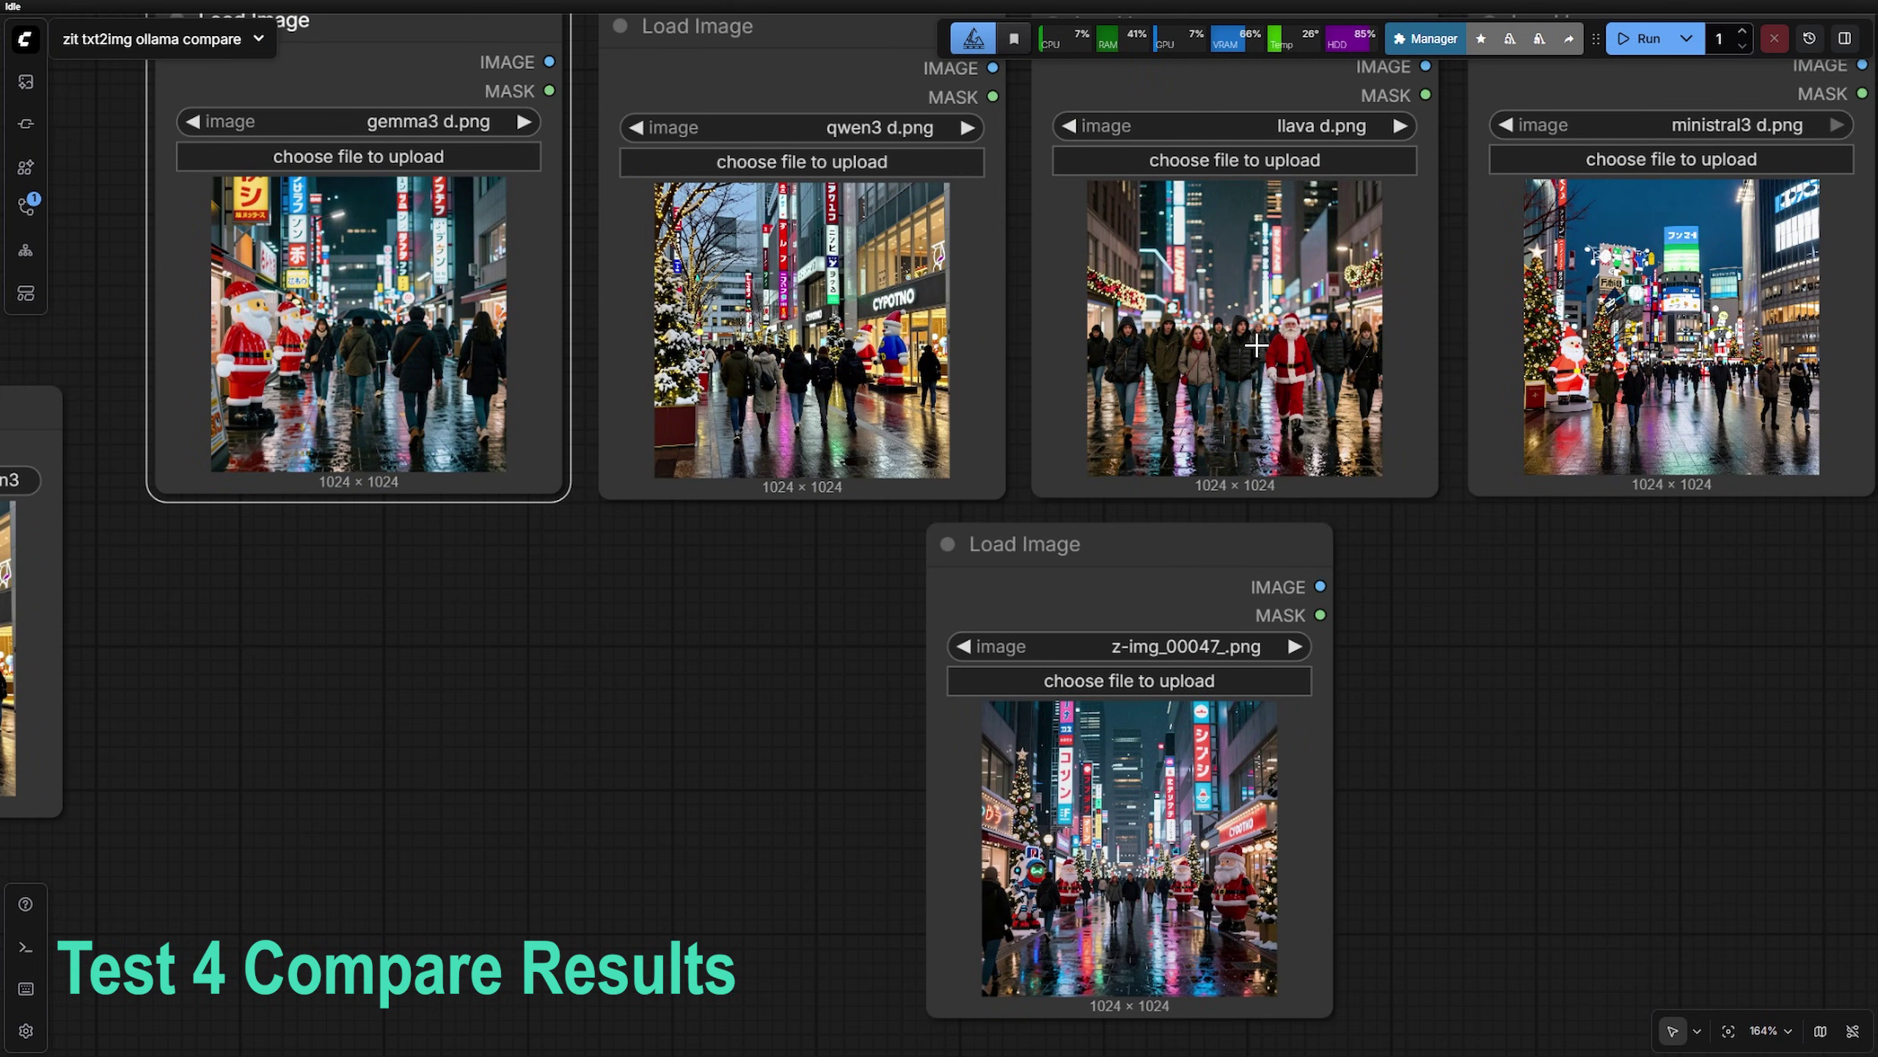
Bypass the llava d.png and ministral3 d.png image nodes, leaving the gemma3 and qwen3 street results active
left_click(1256, 344)
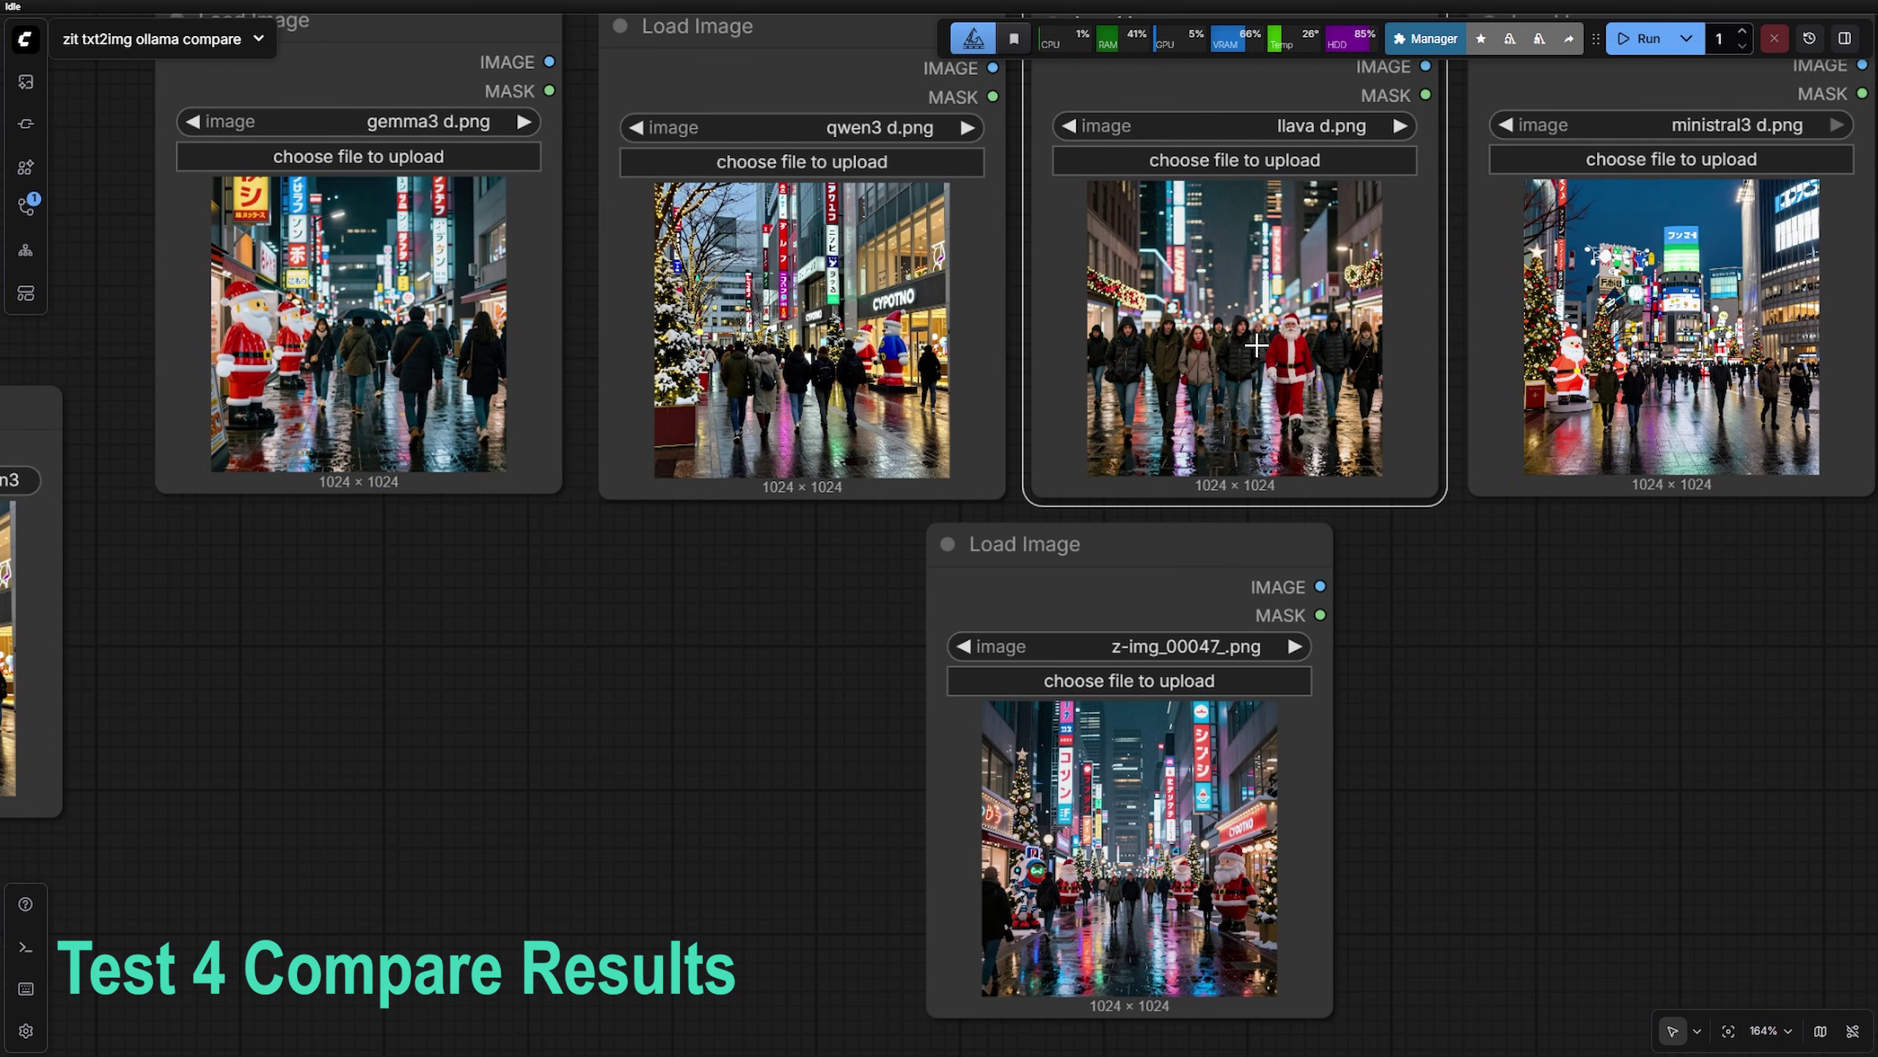
scroll(1285, 297, "up", 7)
scroll(1127, 312, "down", 5)
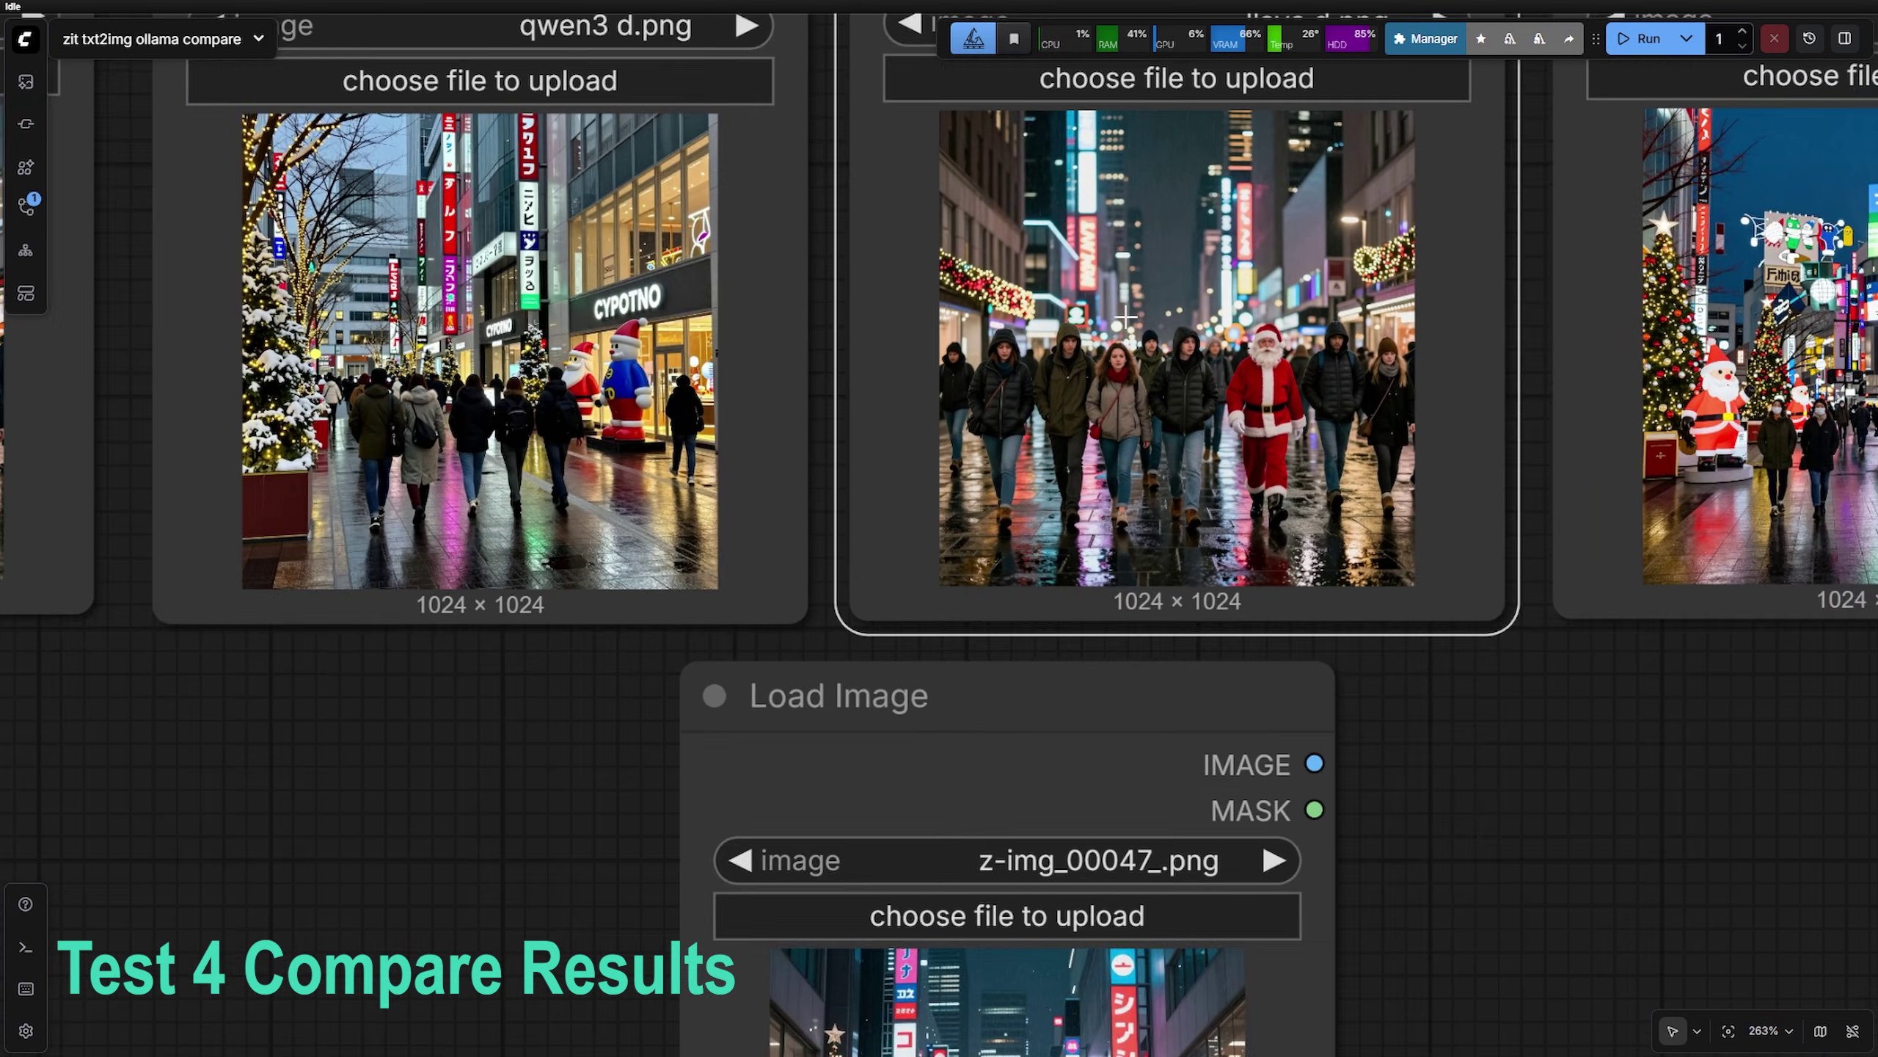
key("ctrl+b")
left_click_drag(1602, 641, 1293, 659)
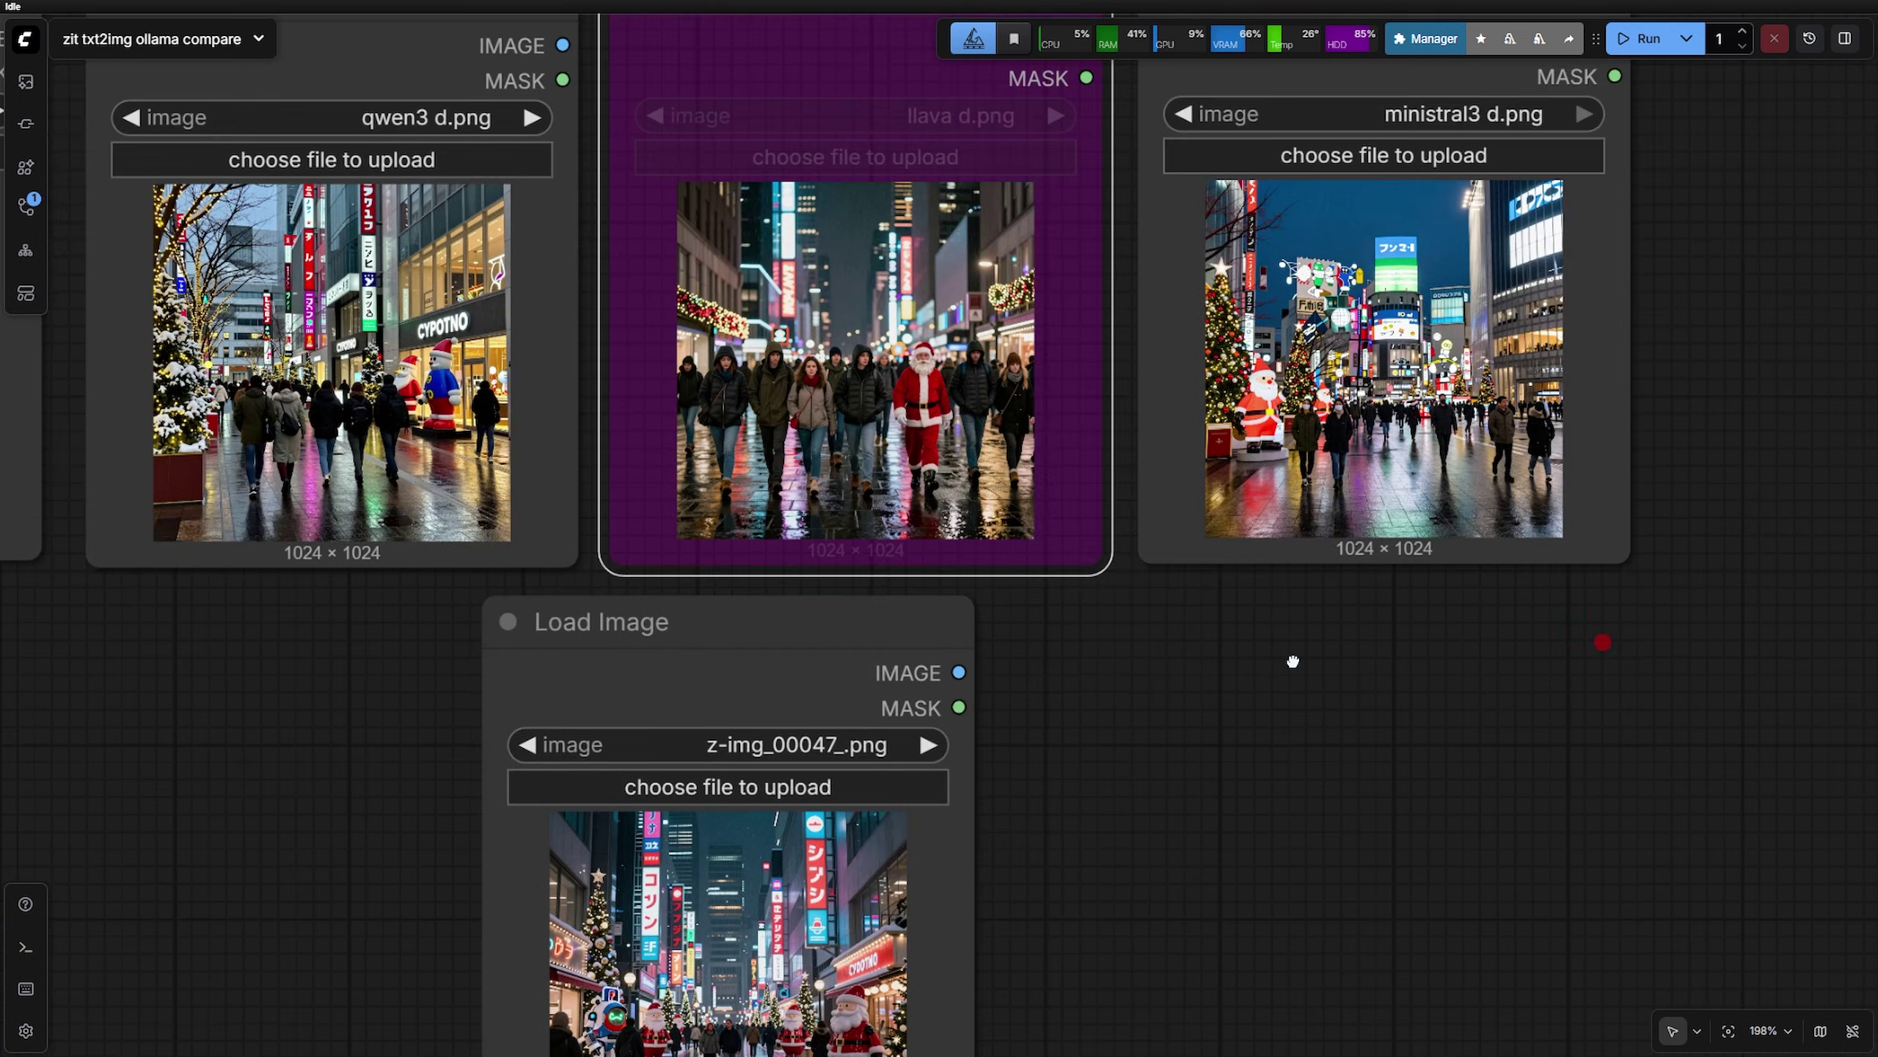
left_click(1413, 427)
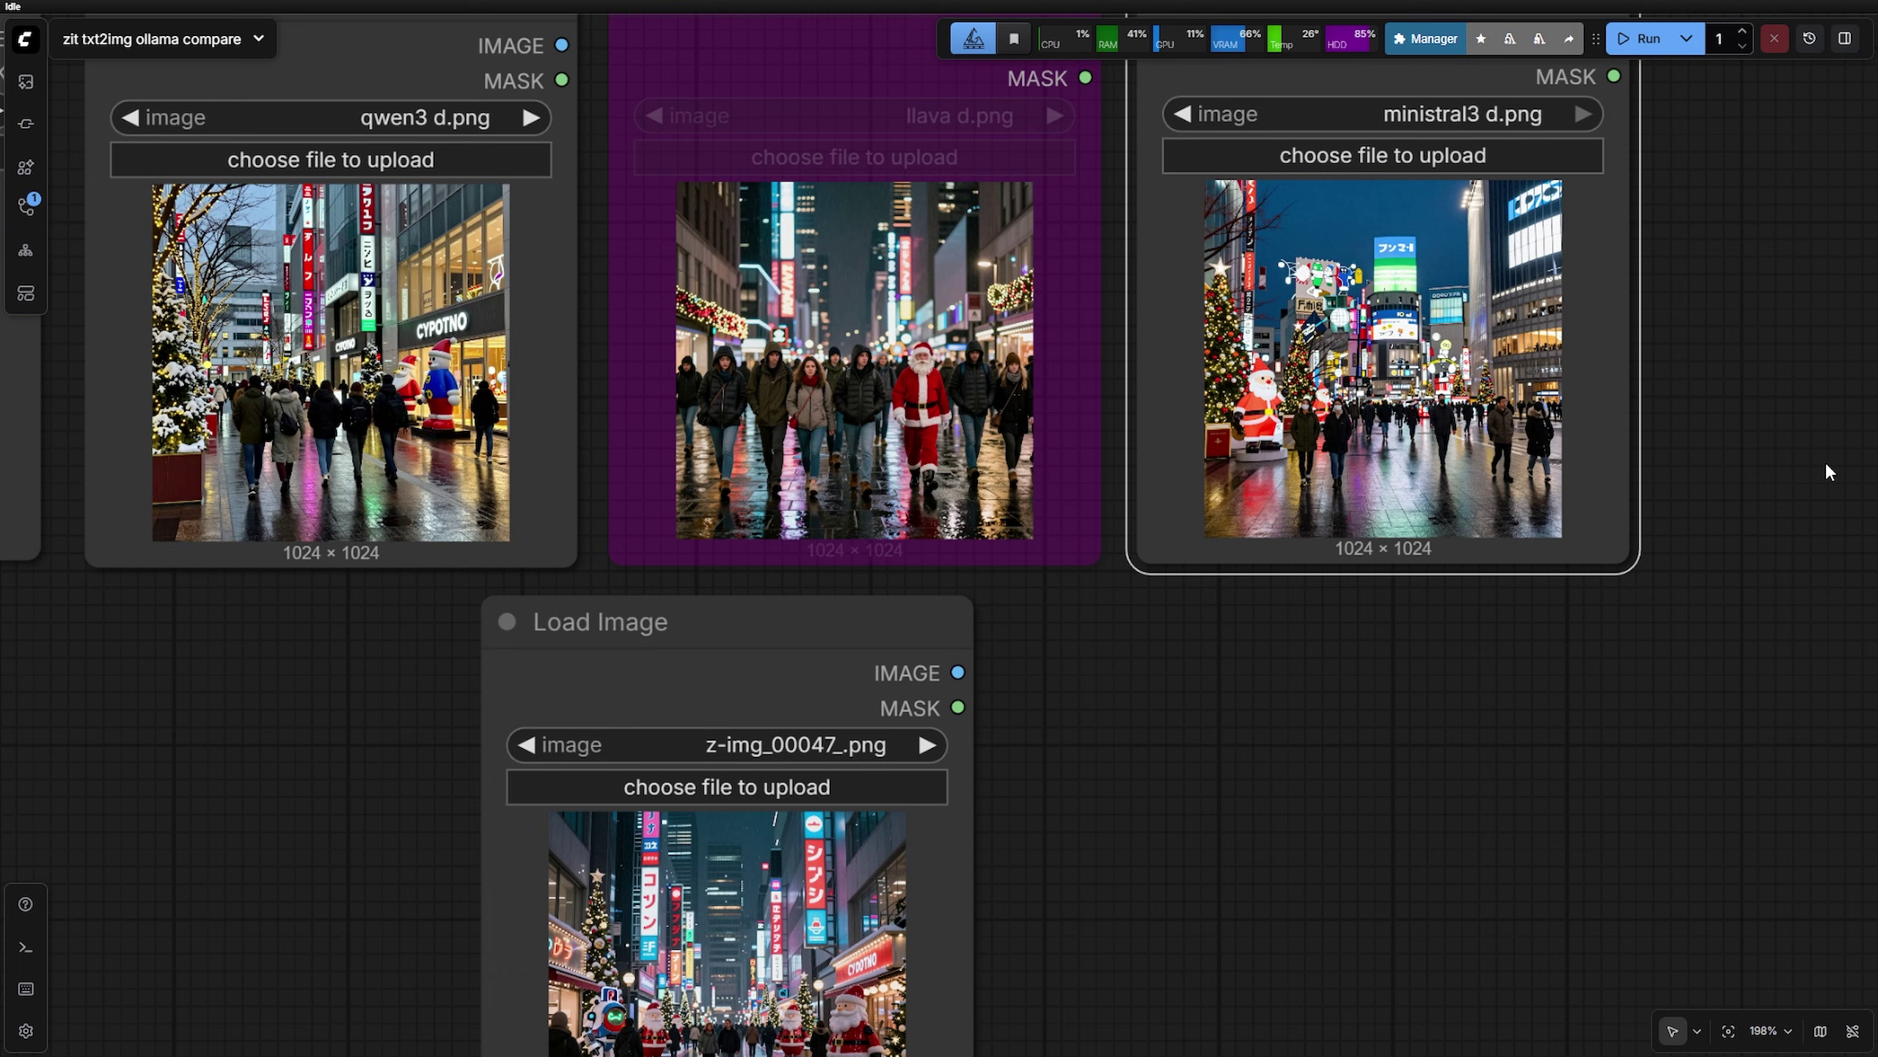
scroll(1825, 460, "down", 2)
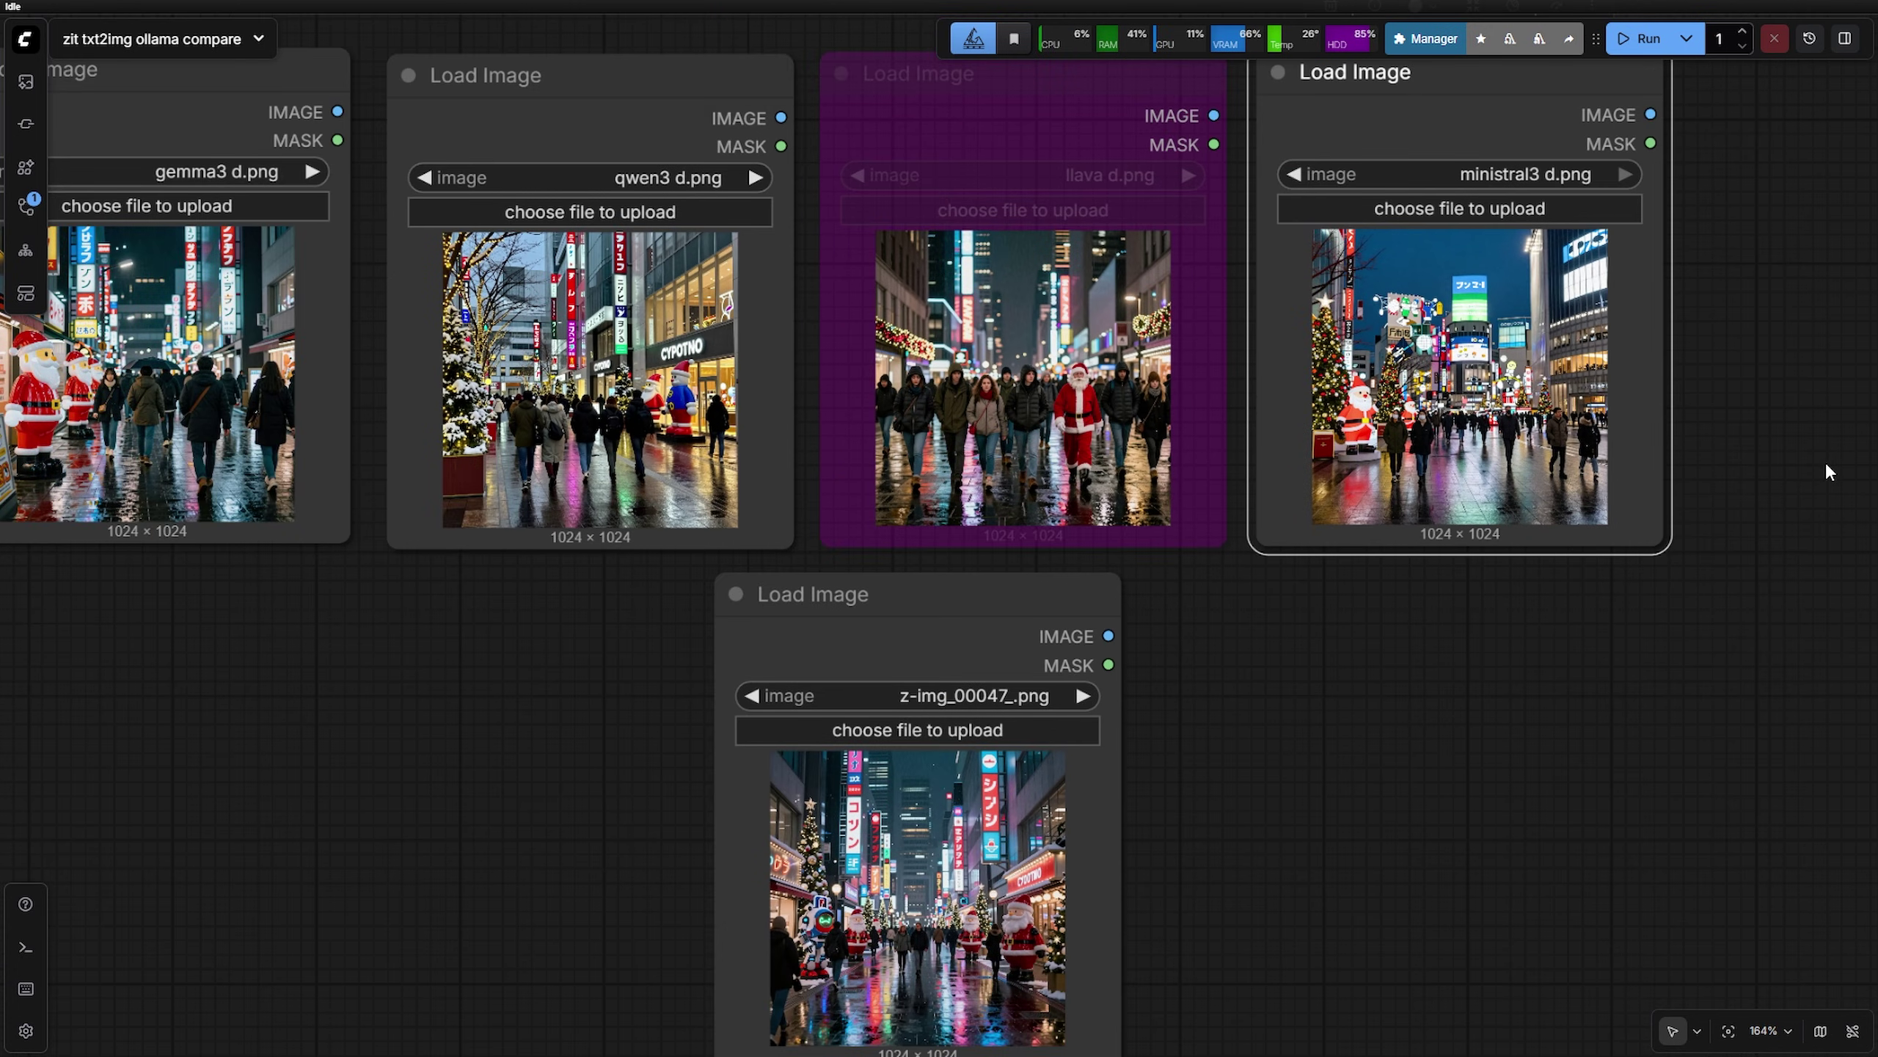
key("ctrl+b")
Rearrange the z-img_00047_.png reference and qwen3 d.png nodes for close comparison with the gemma3 d.png result
left_click_drag(1328, 708, 1550, 712)
left_click_drag(1205, 630, 650, 586)
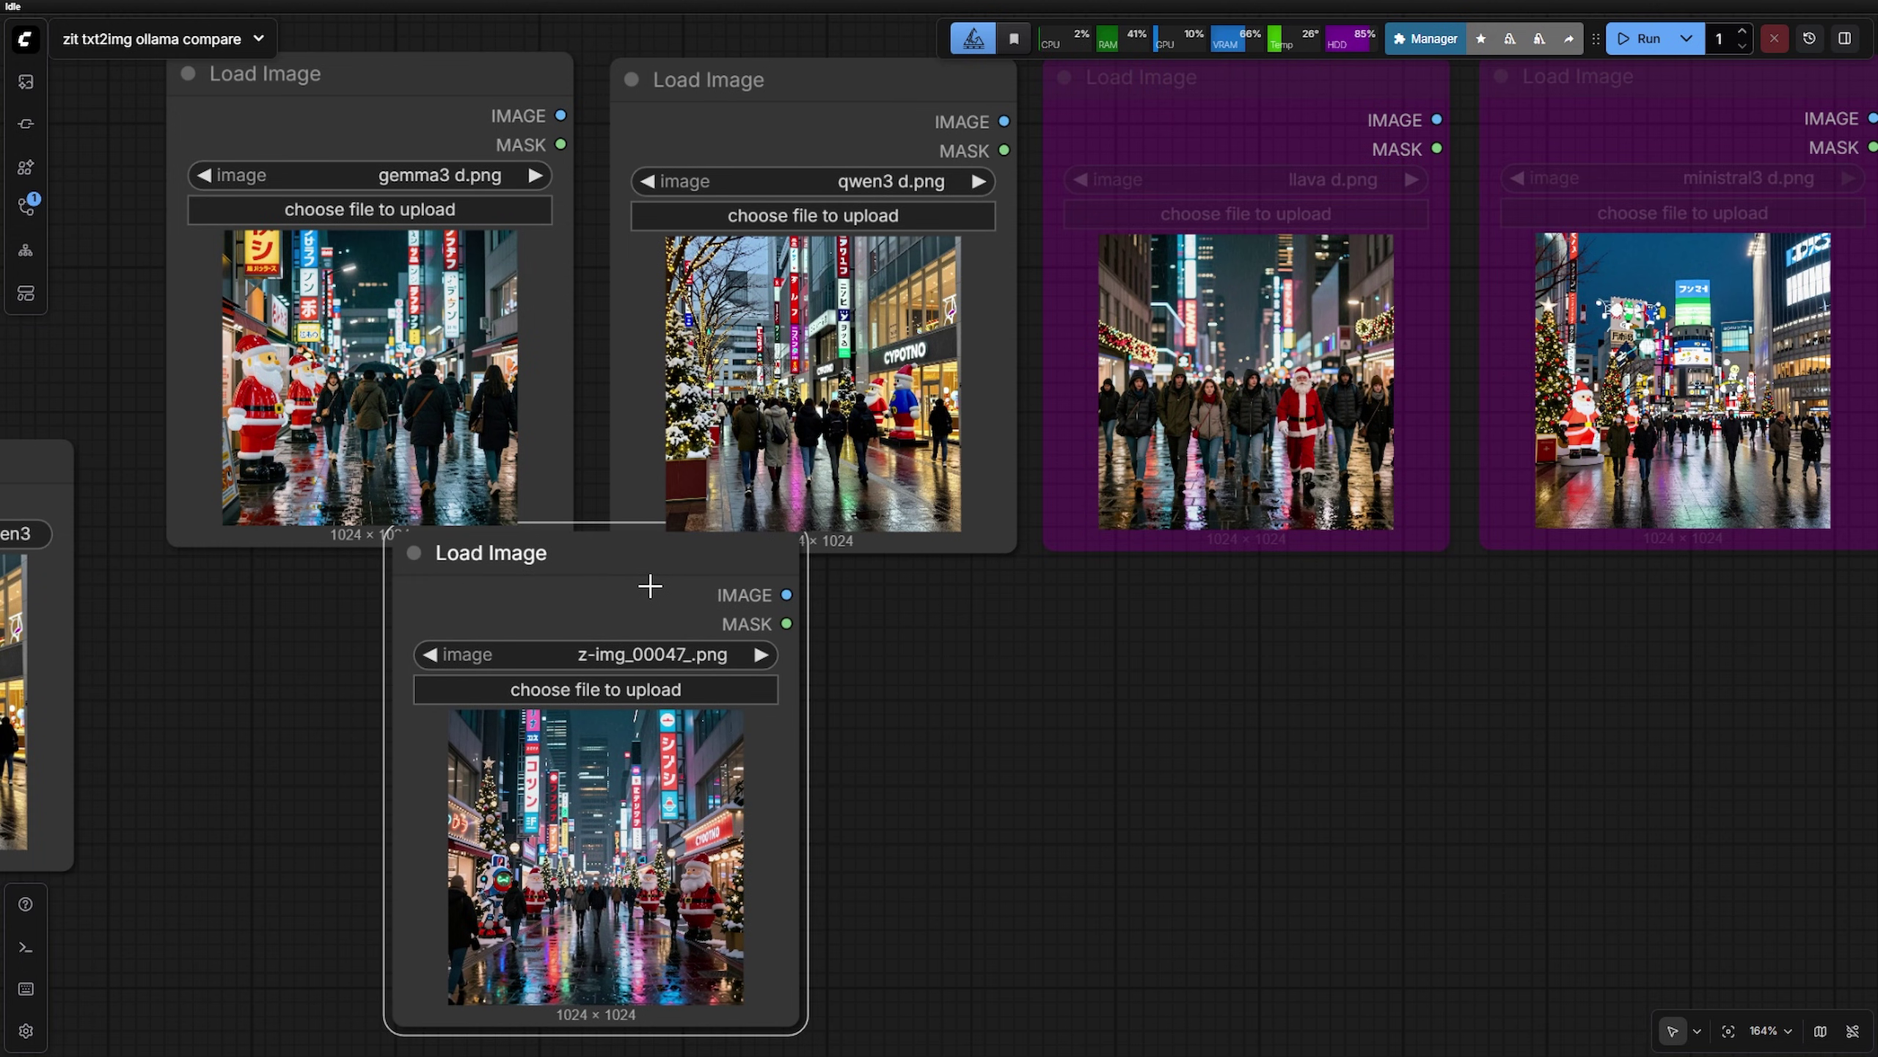
scroll(259, 632, "up", 2)
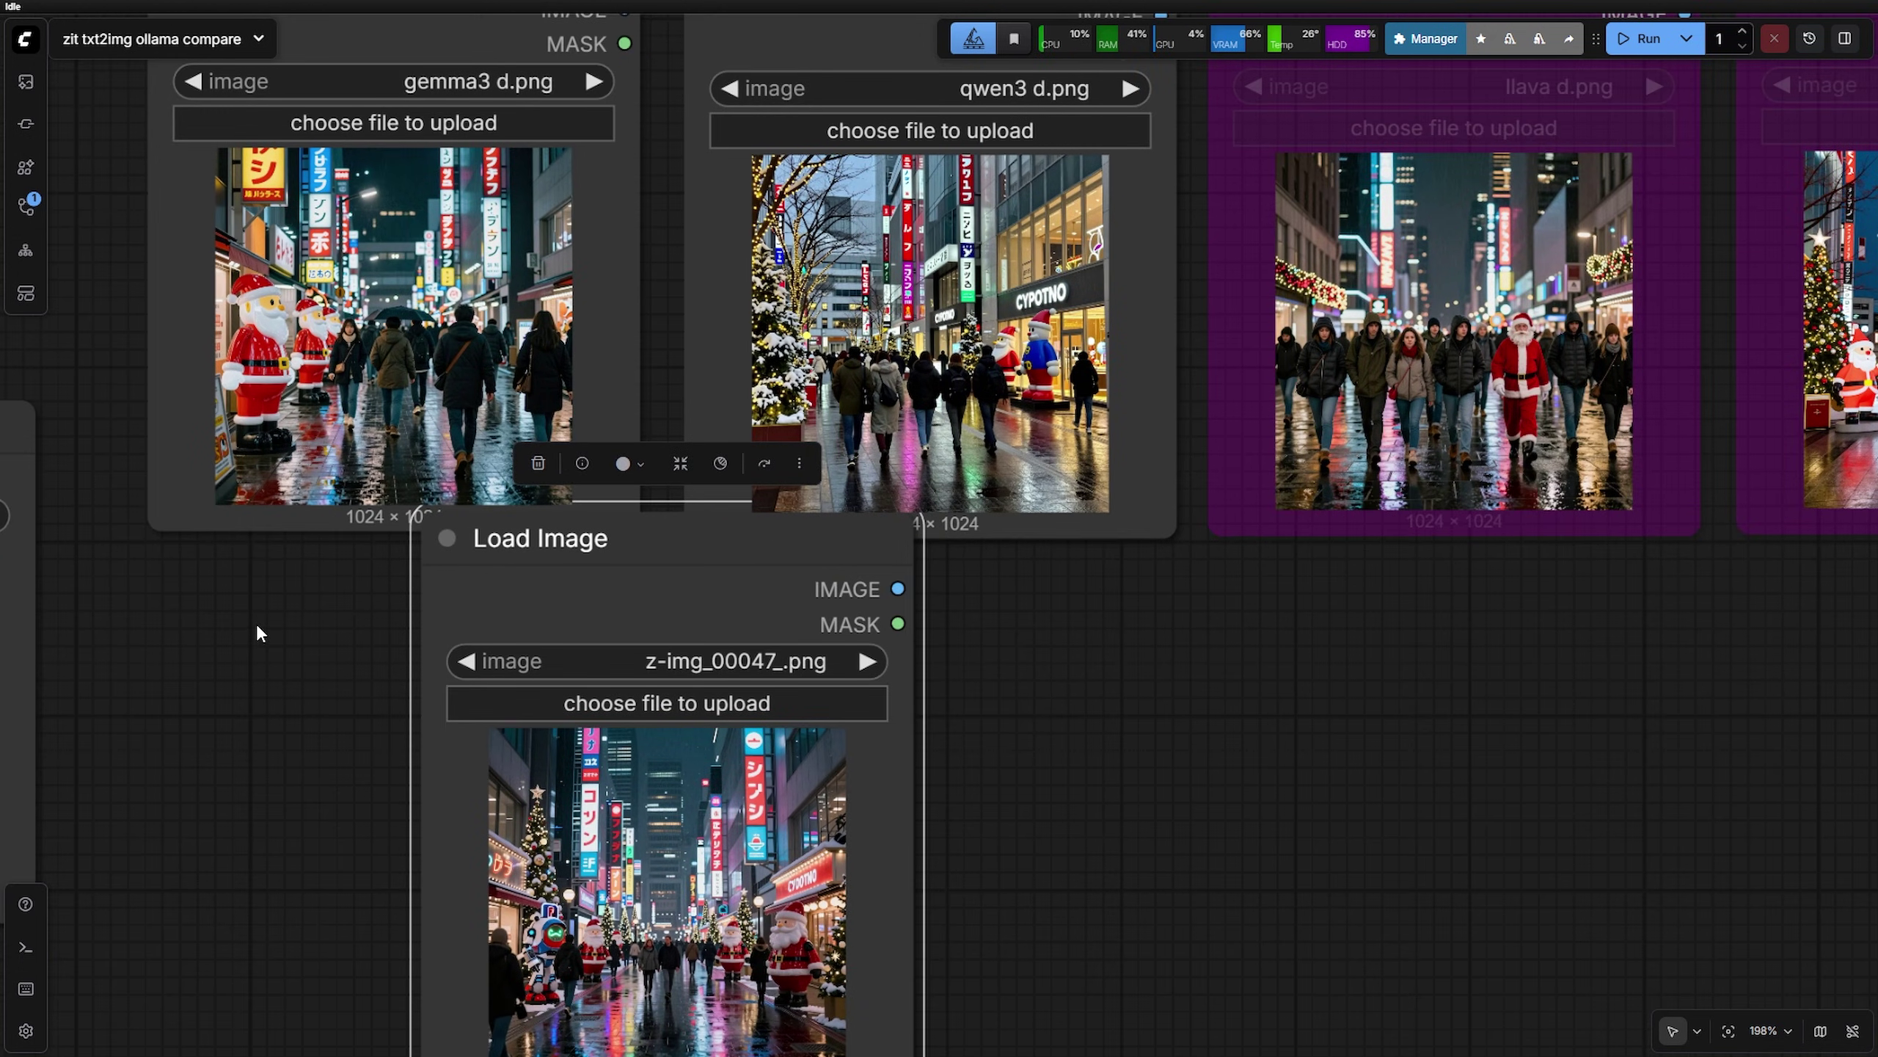
left_click(257, 280)
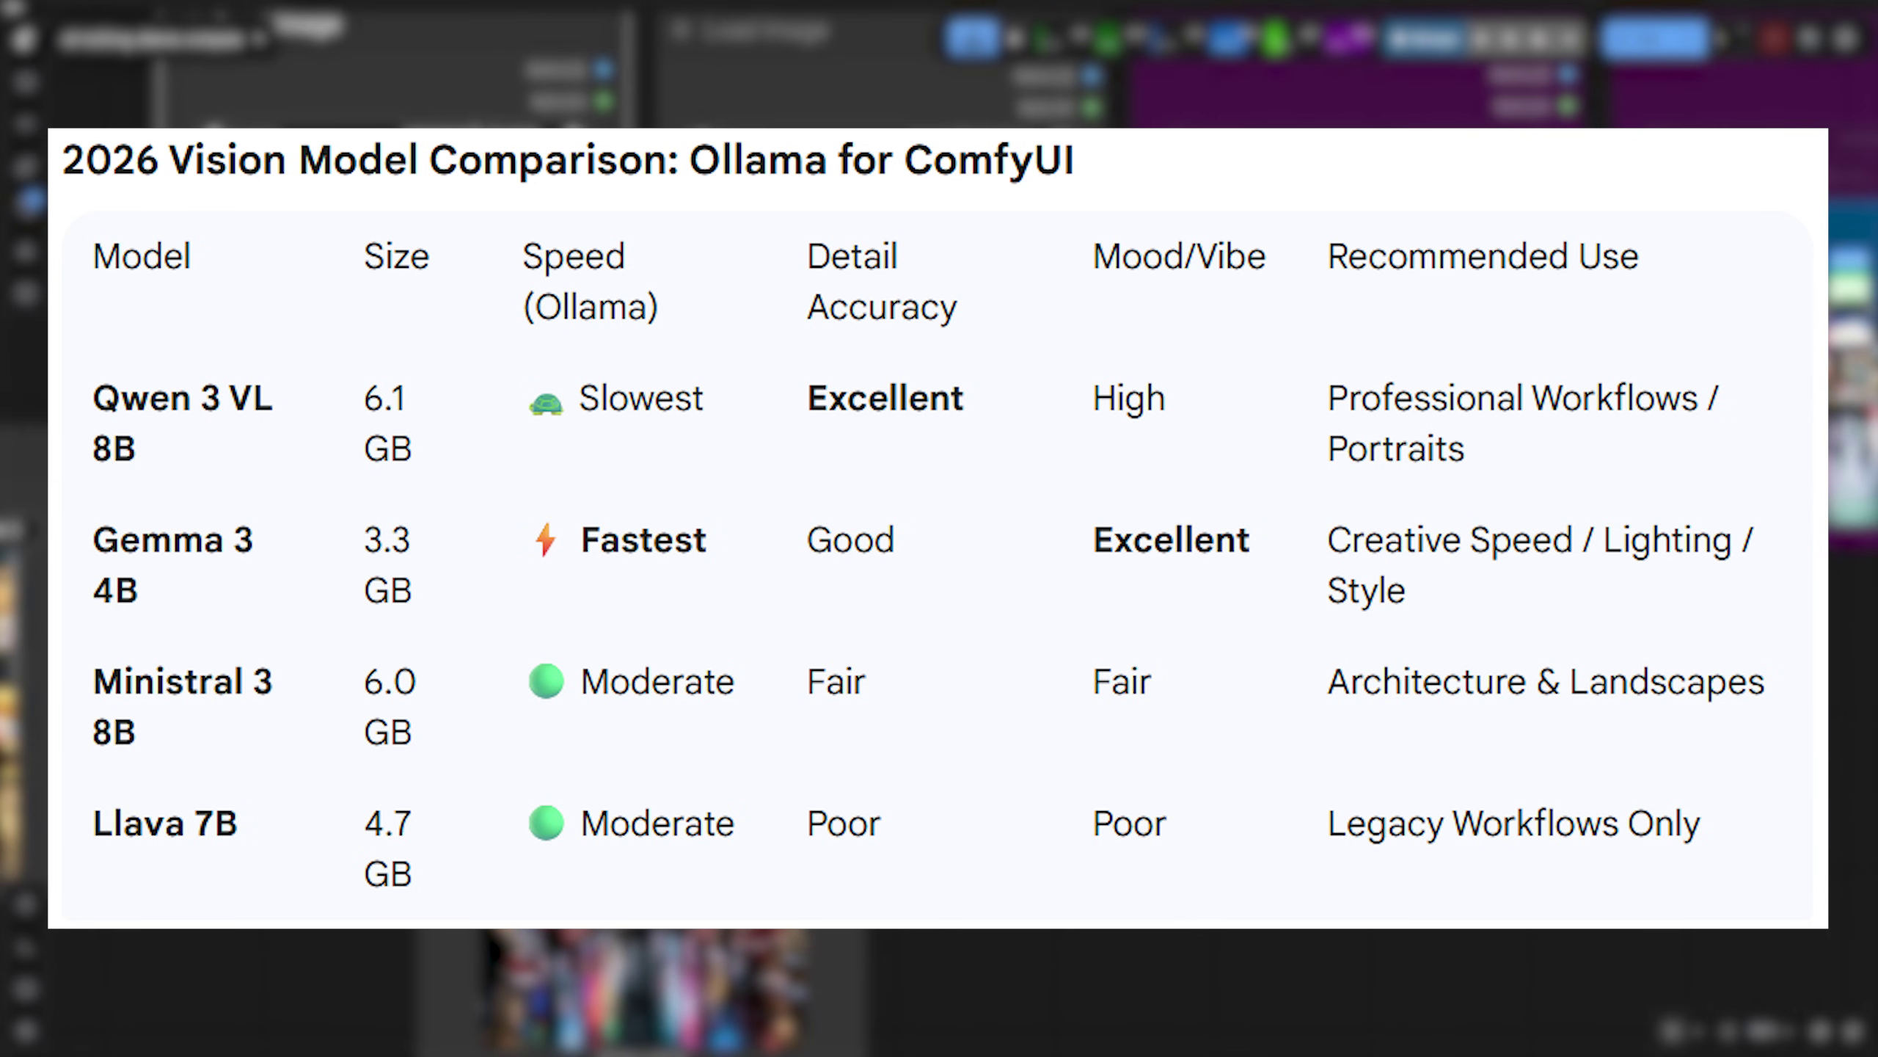
left_click_drag(910, 93, 1406, 629)
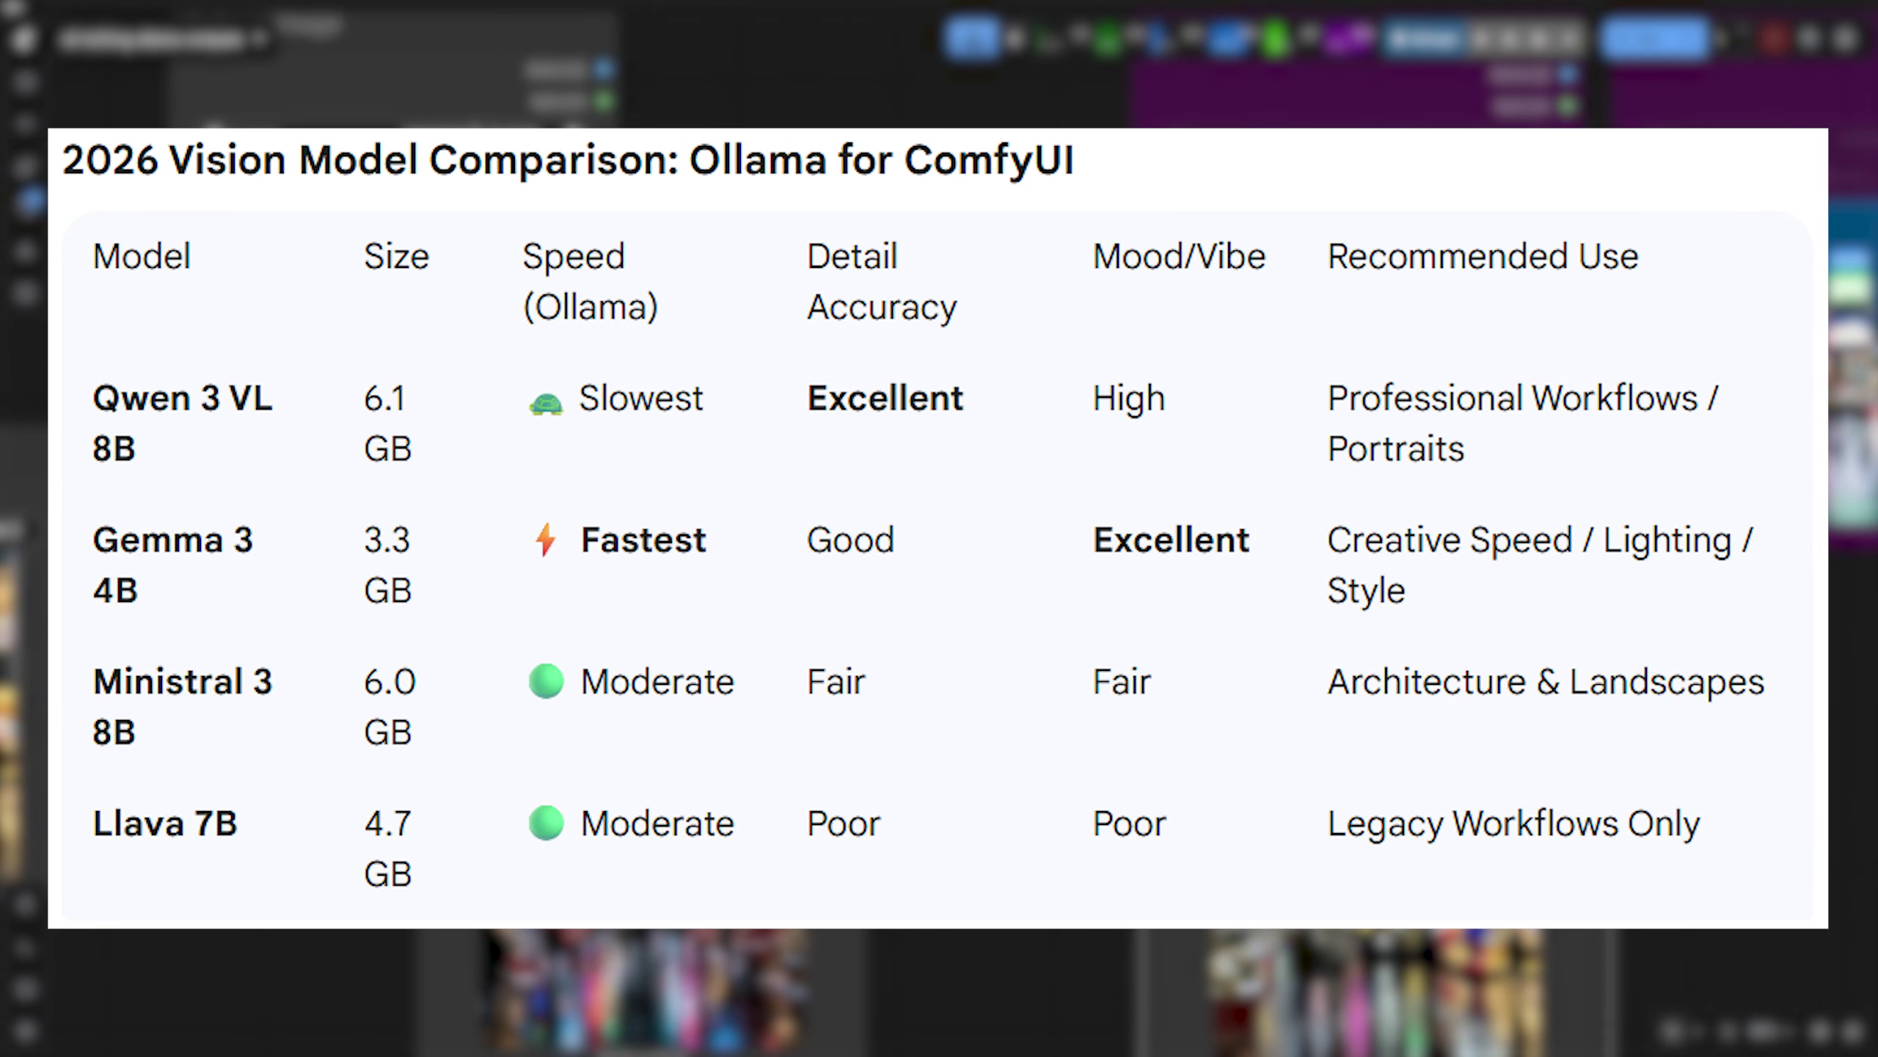
left_click_drag(789, 566, 988, 51)
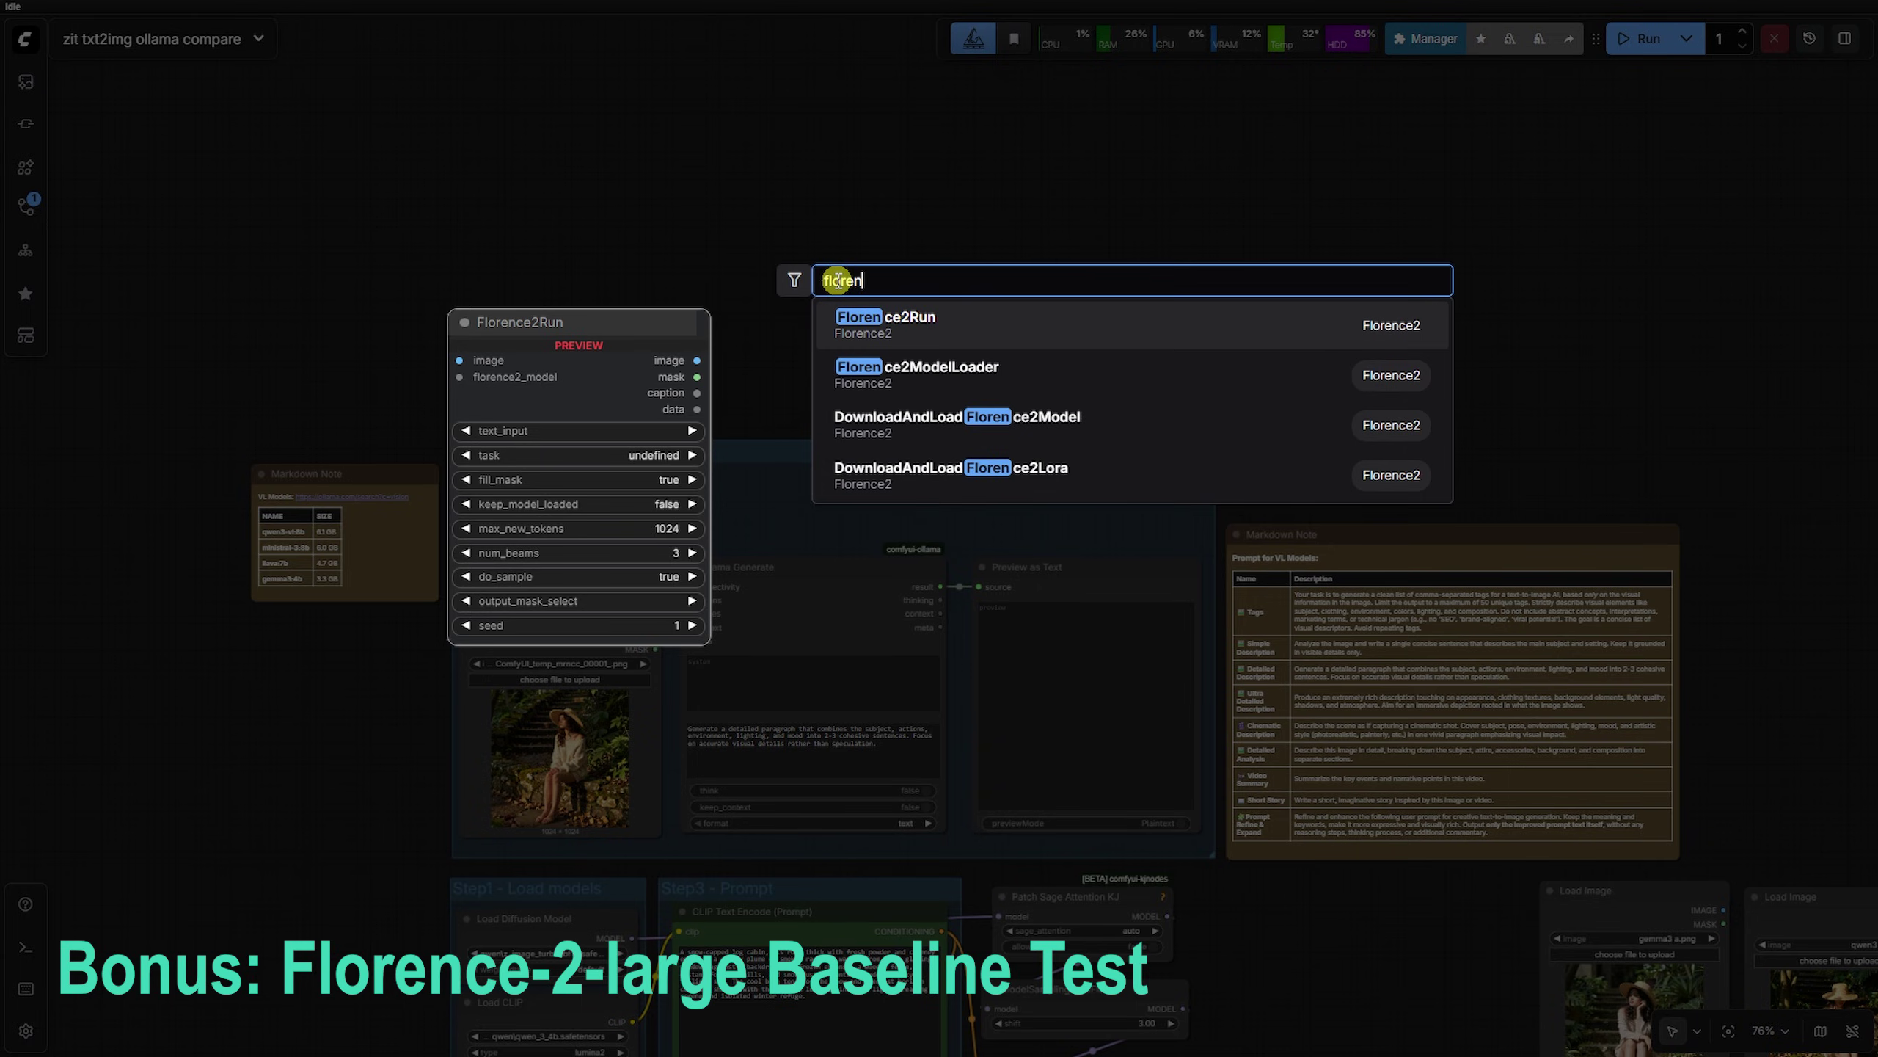
Add a Florence2Run node above the LLM group, link the Load Image output to it, and attach a Florence2ModelLoader to its model input
left_click(879, 324)
left_click_drag(909, 292, 655, 635)
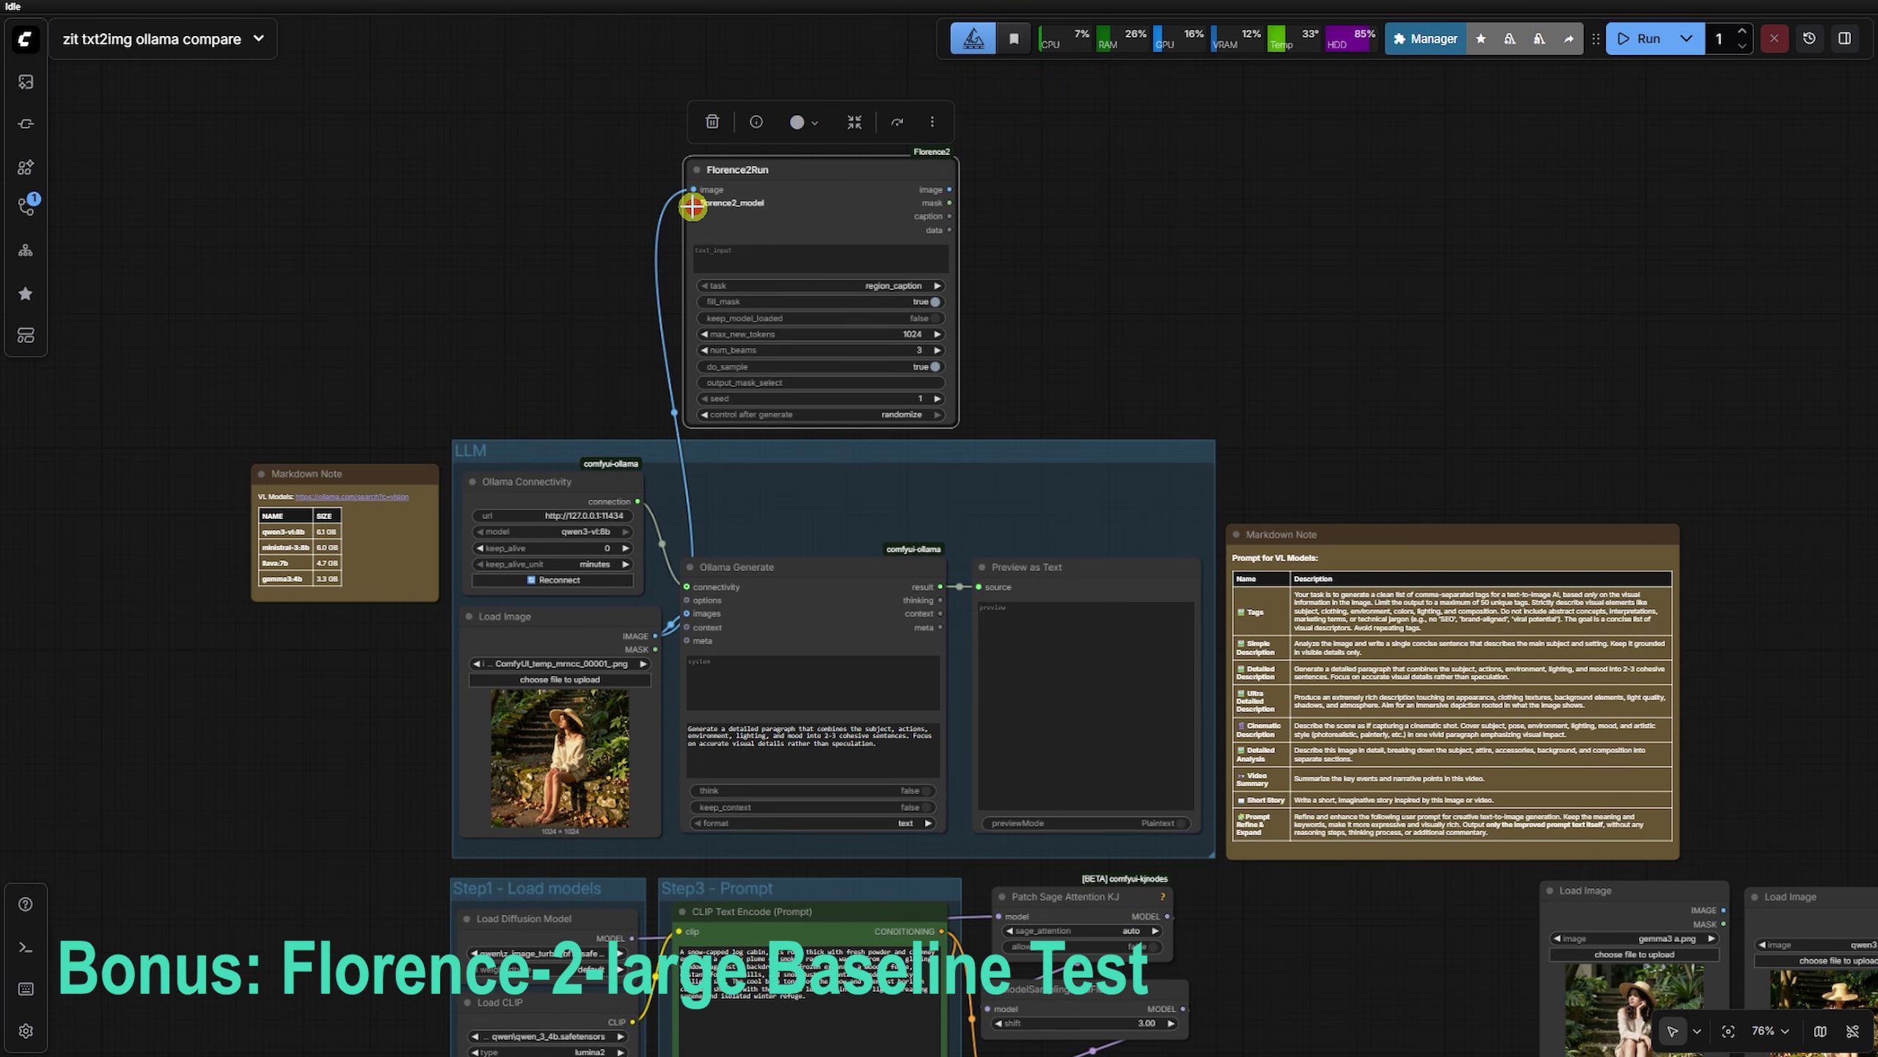
left_click_drag(692, 207, 582, 168)
left_click(867, 377)
Set the Florence2ModelLoader model to Florence-2-large and the Florence2Run task to more_detailed_caption
scroll(584, 170, "up", 1)
scroll(591, 212, "up", 3)
left_click(596, 201)
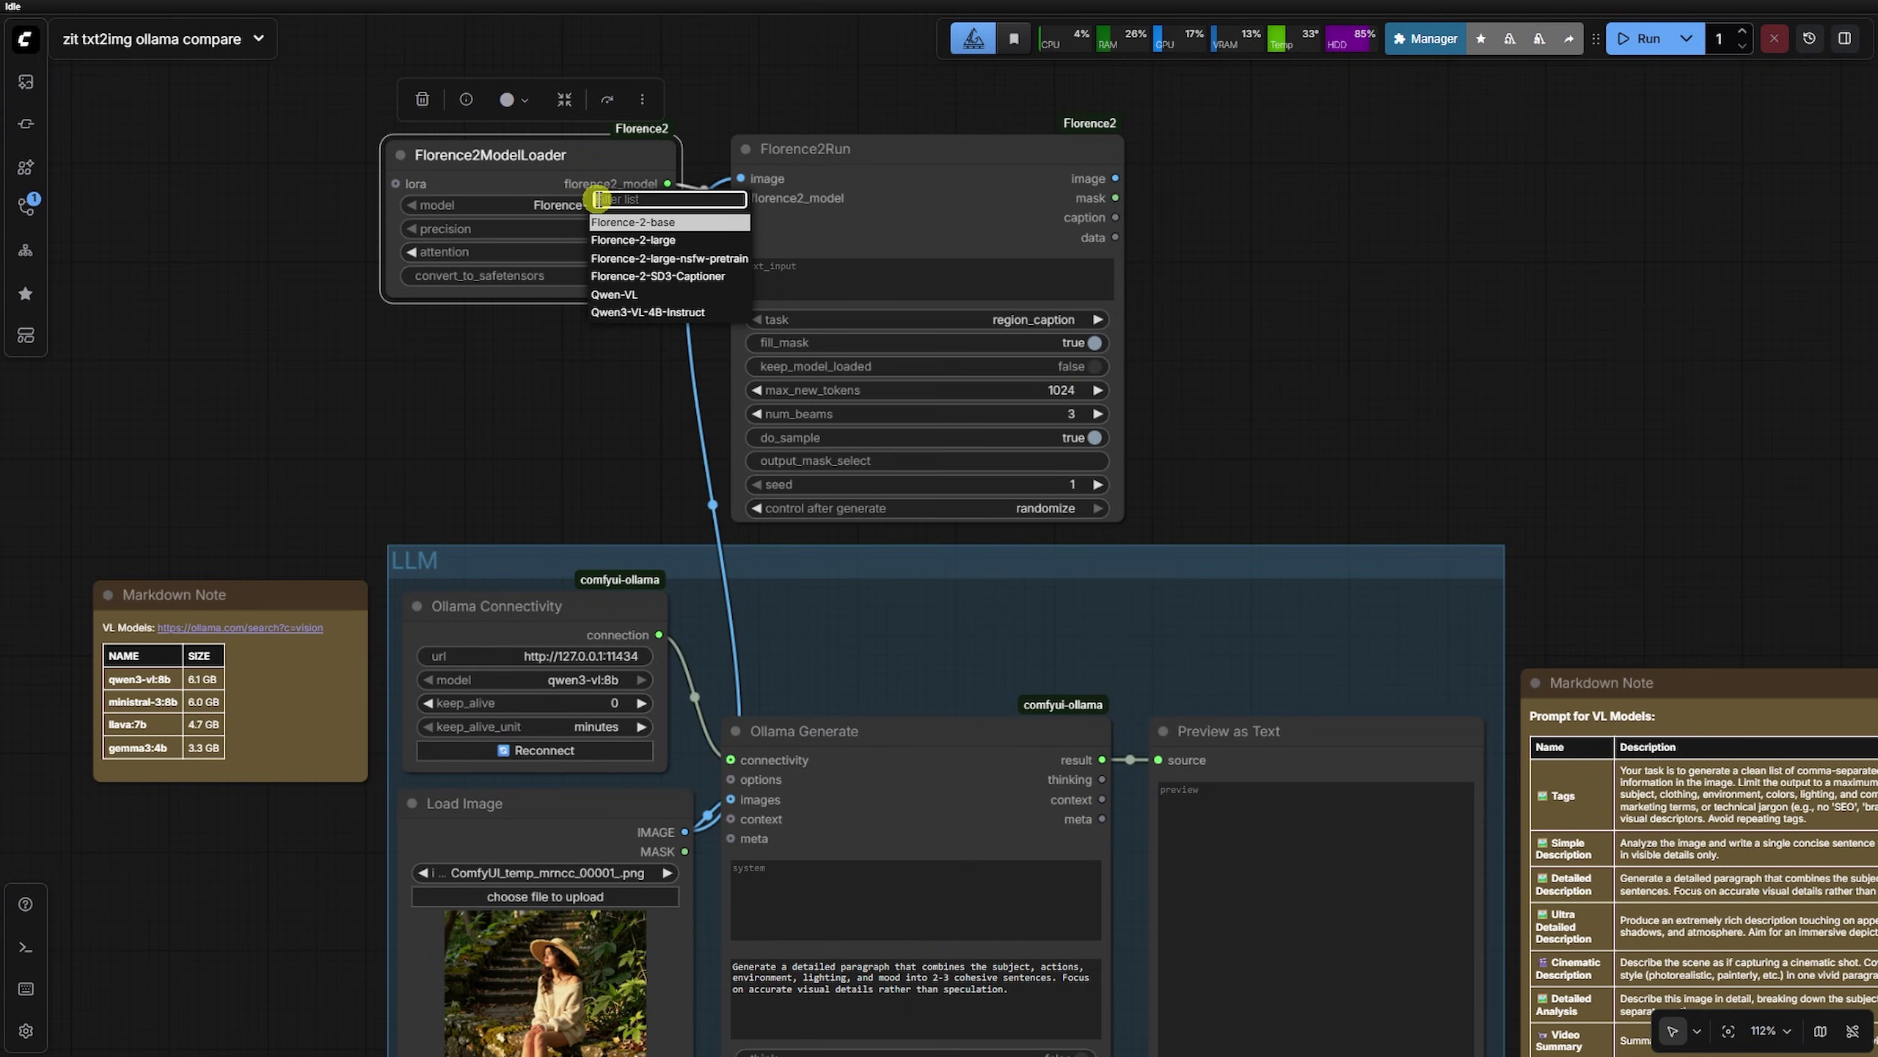
left_click(641, 240)
left_click(1080, 319)
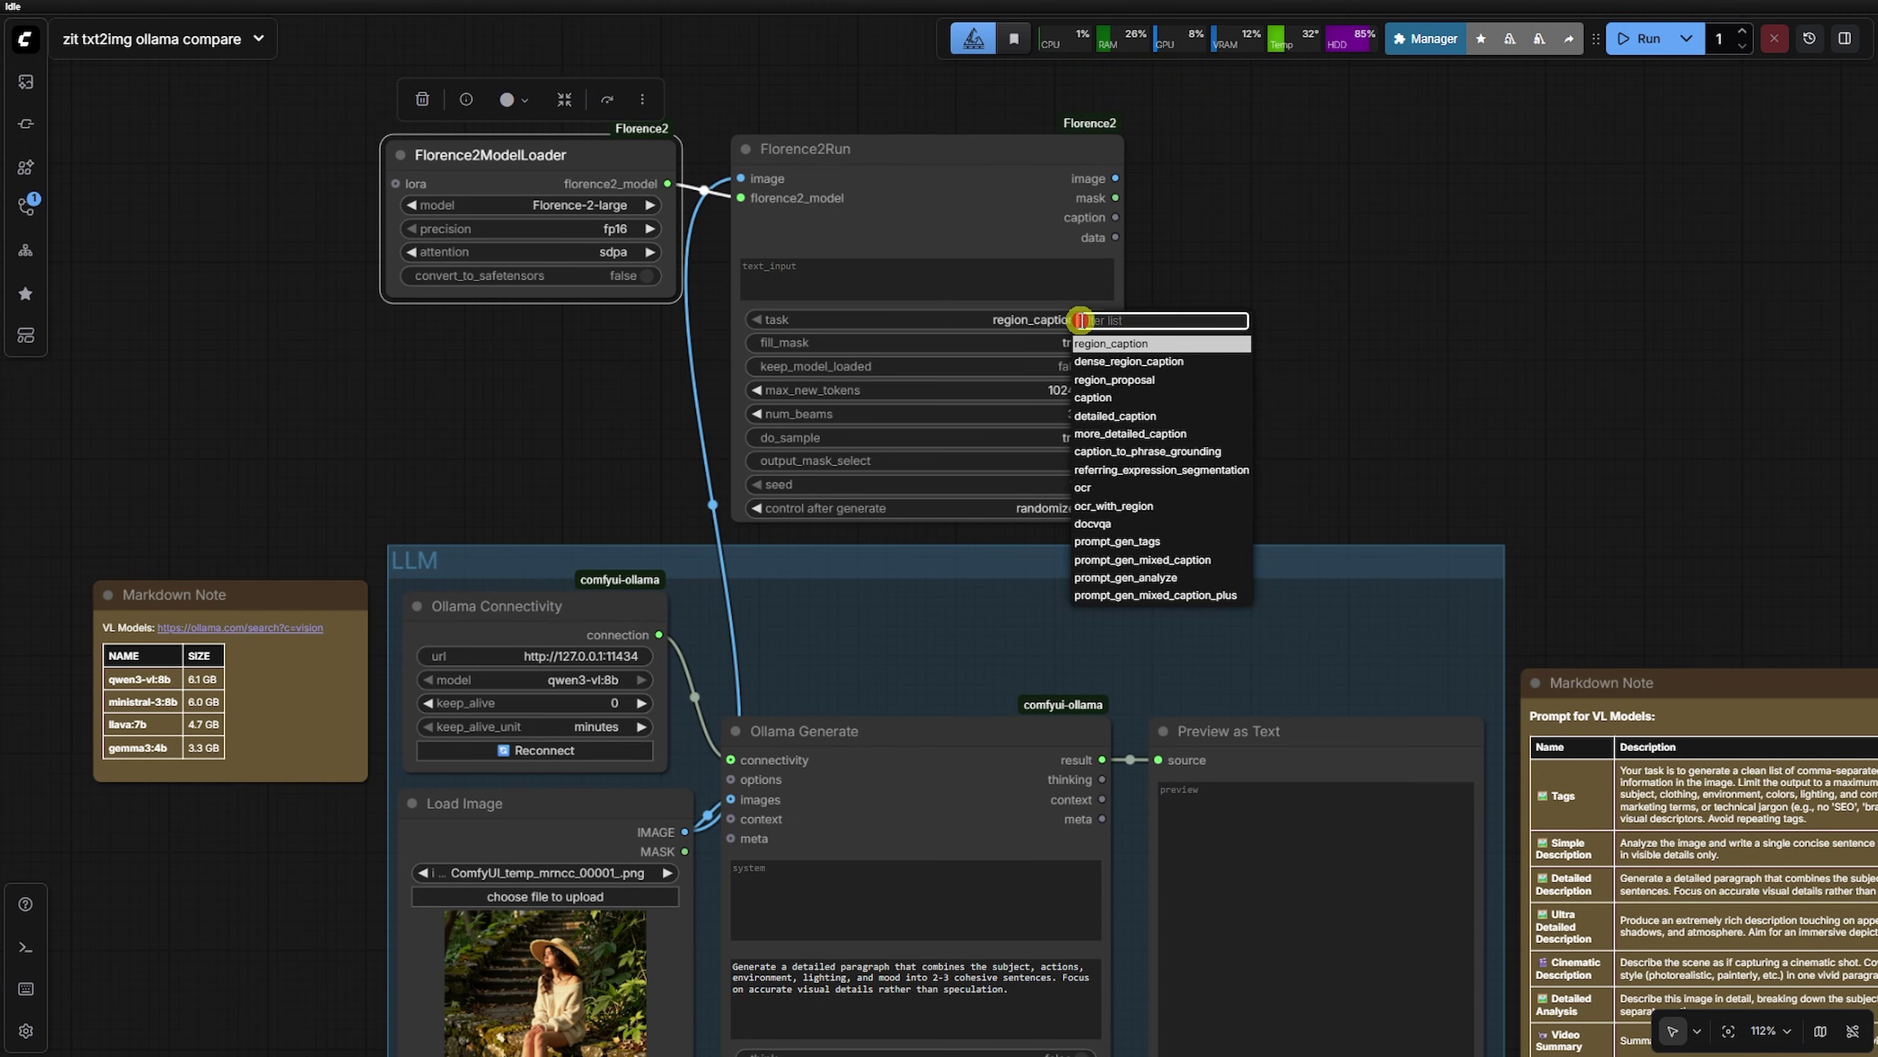
left_click(1126, 435)
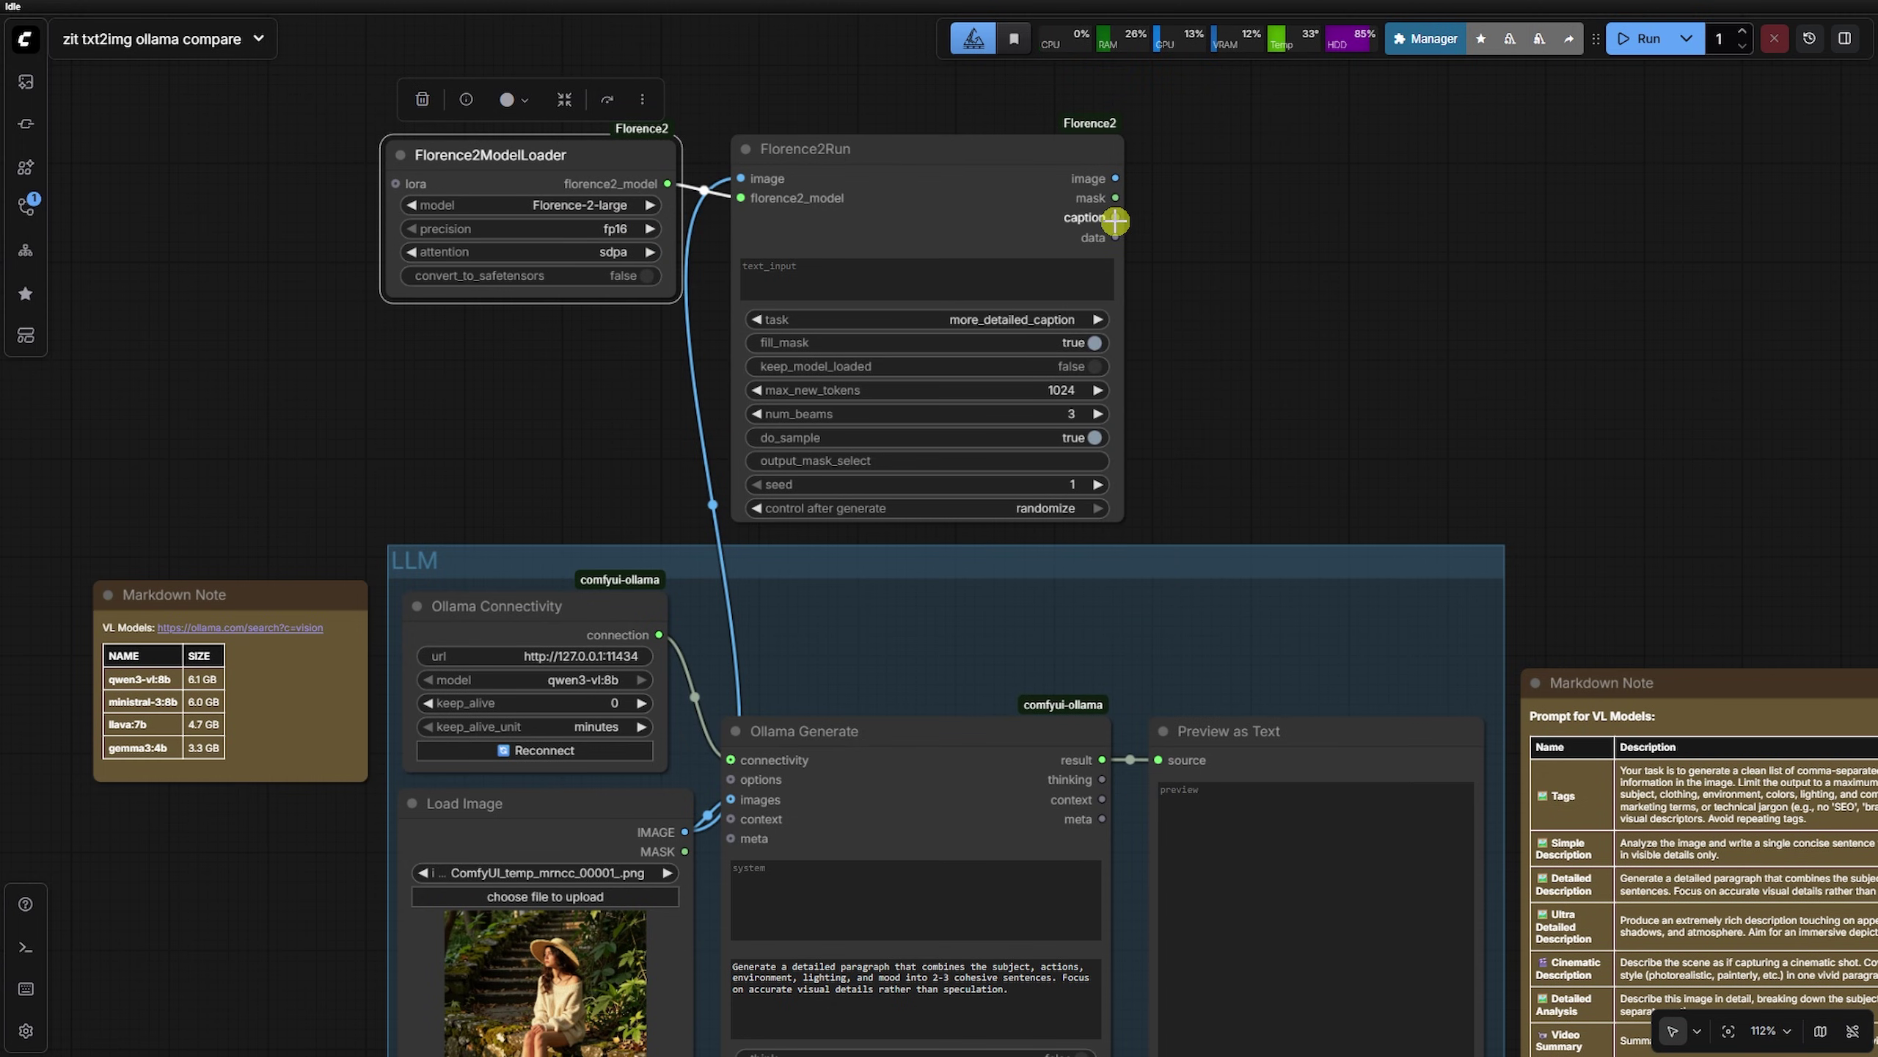
Attach a Preview as Text node to Florence2Run's caption output, enlarge it, and run it to caption the garden staircase image
left_click_drag(1115, 221, 1189, 242)
type("prev")
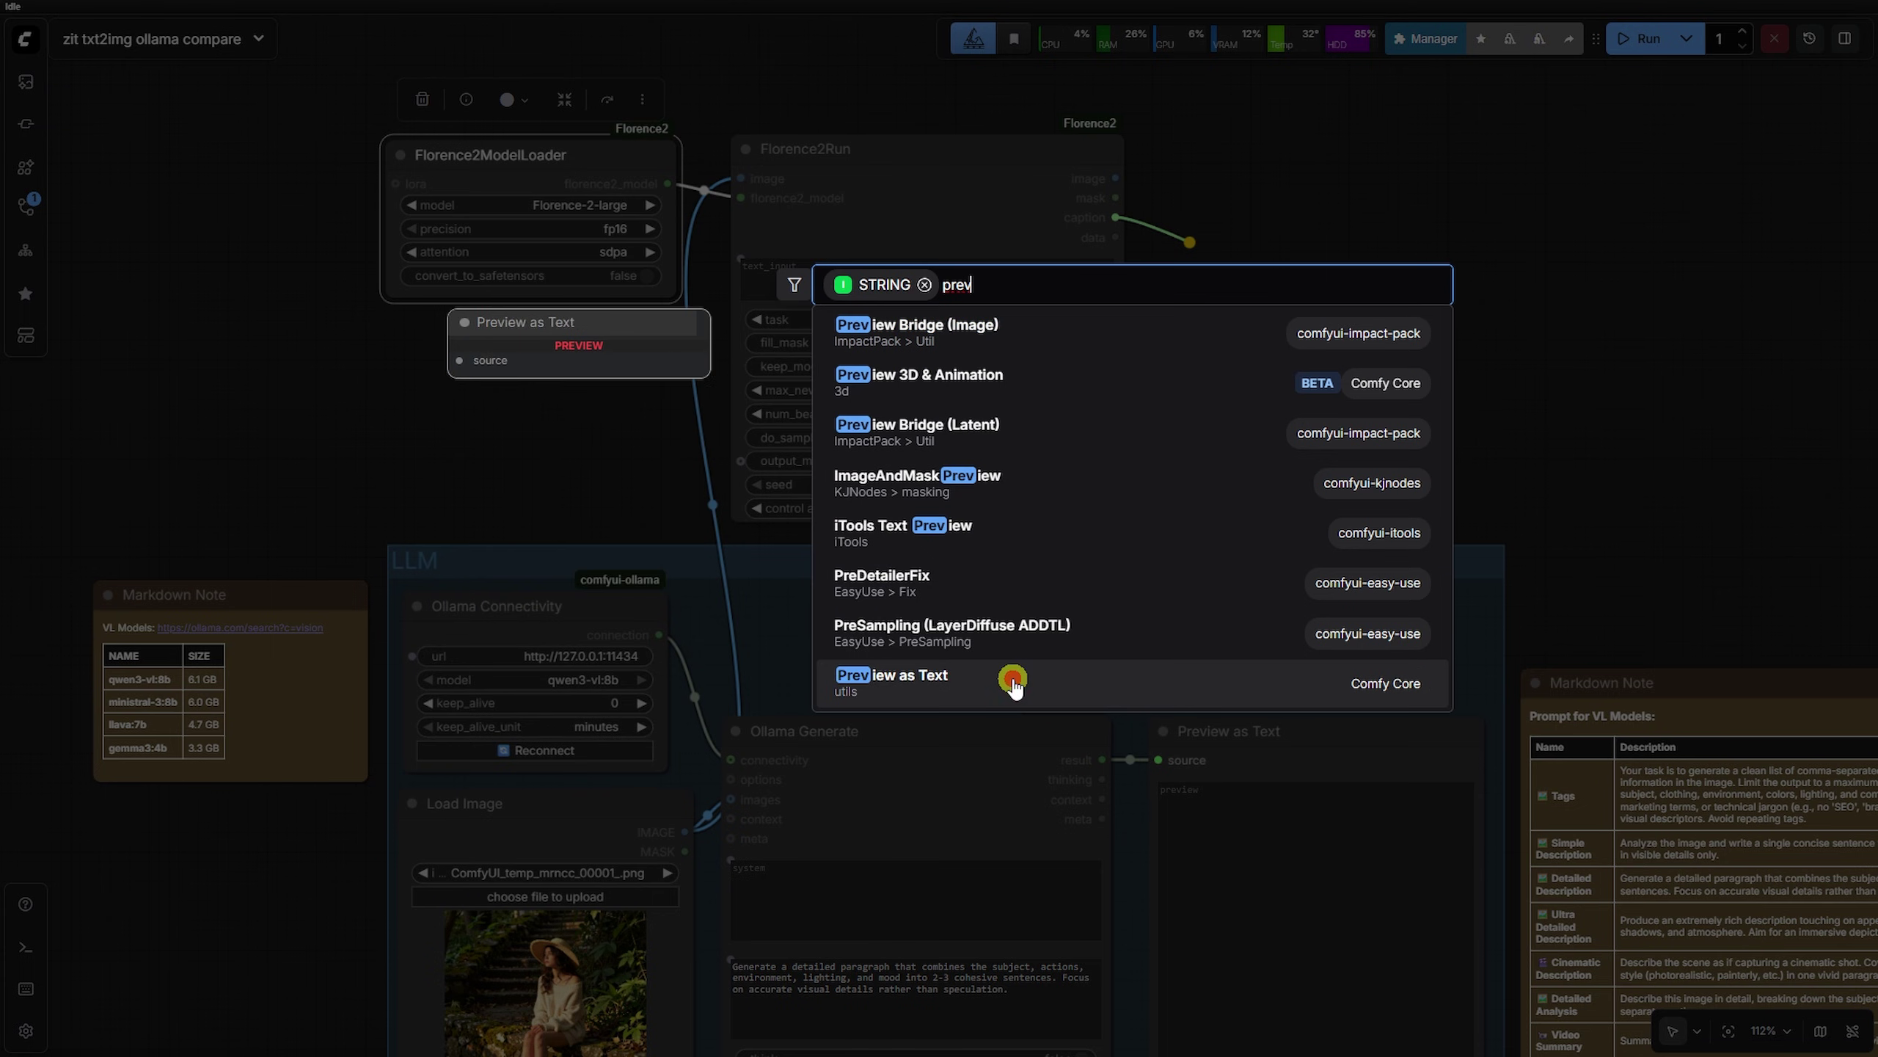
left_click(1013, 684)
left_click_drag(1376, 325, 1475, 442)
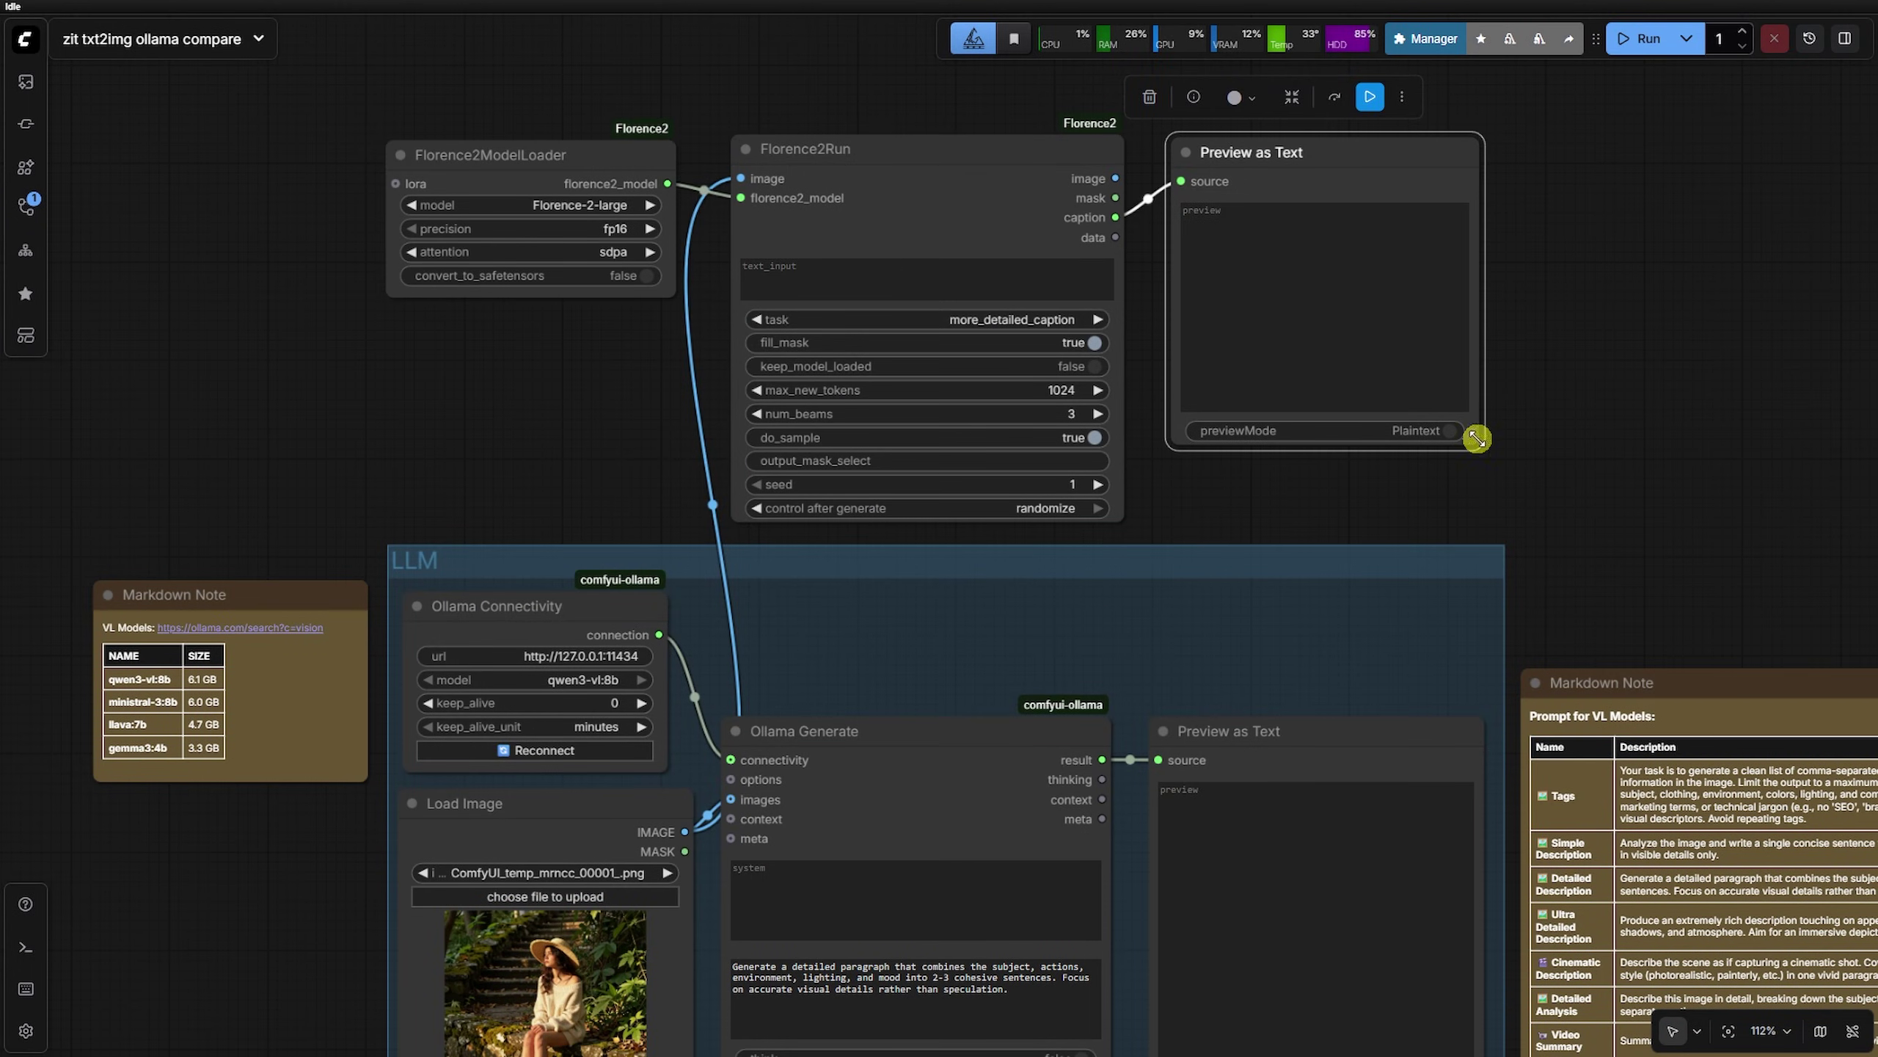
left_click(1372, 98)
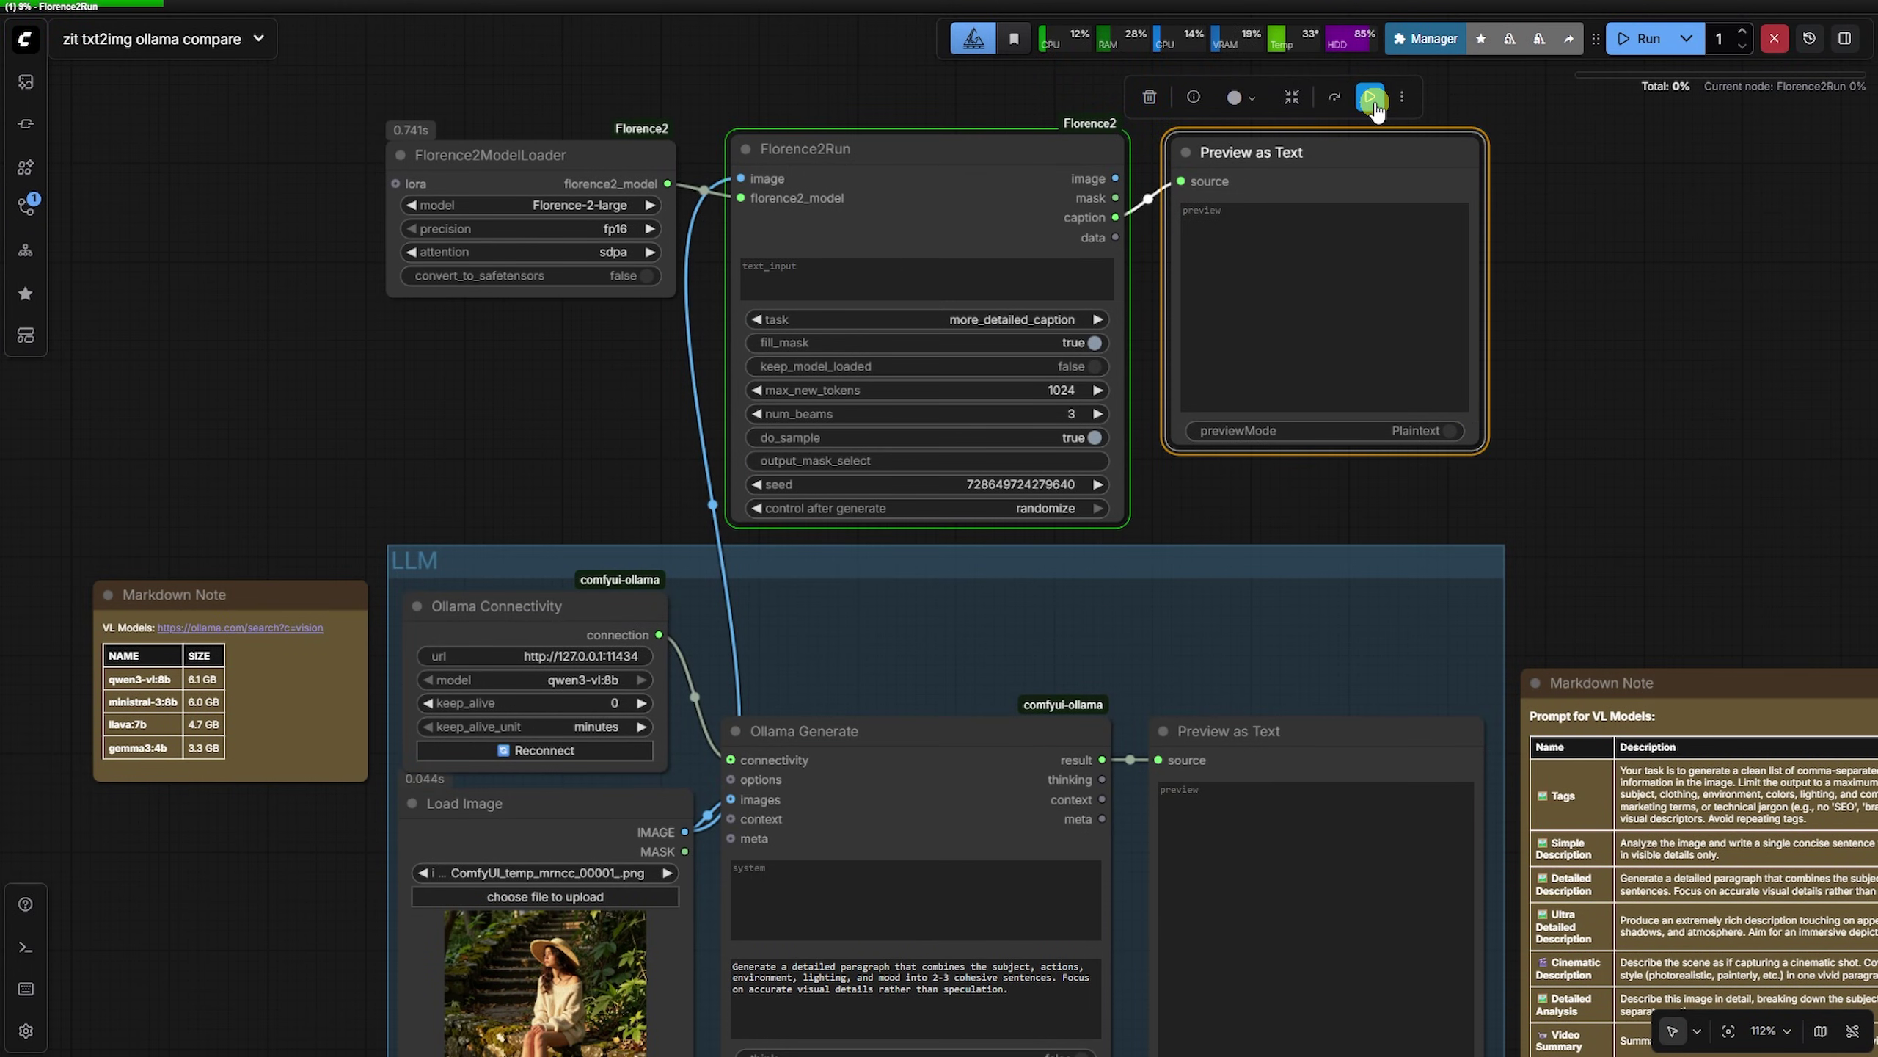
left_click_drag(1620, 495, 1600, 401)
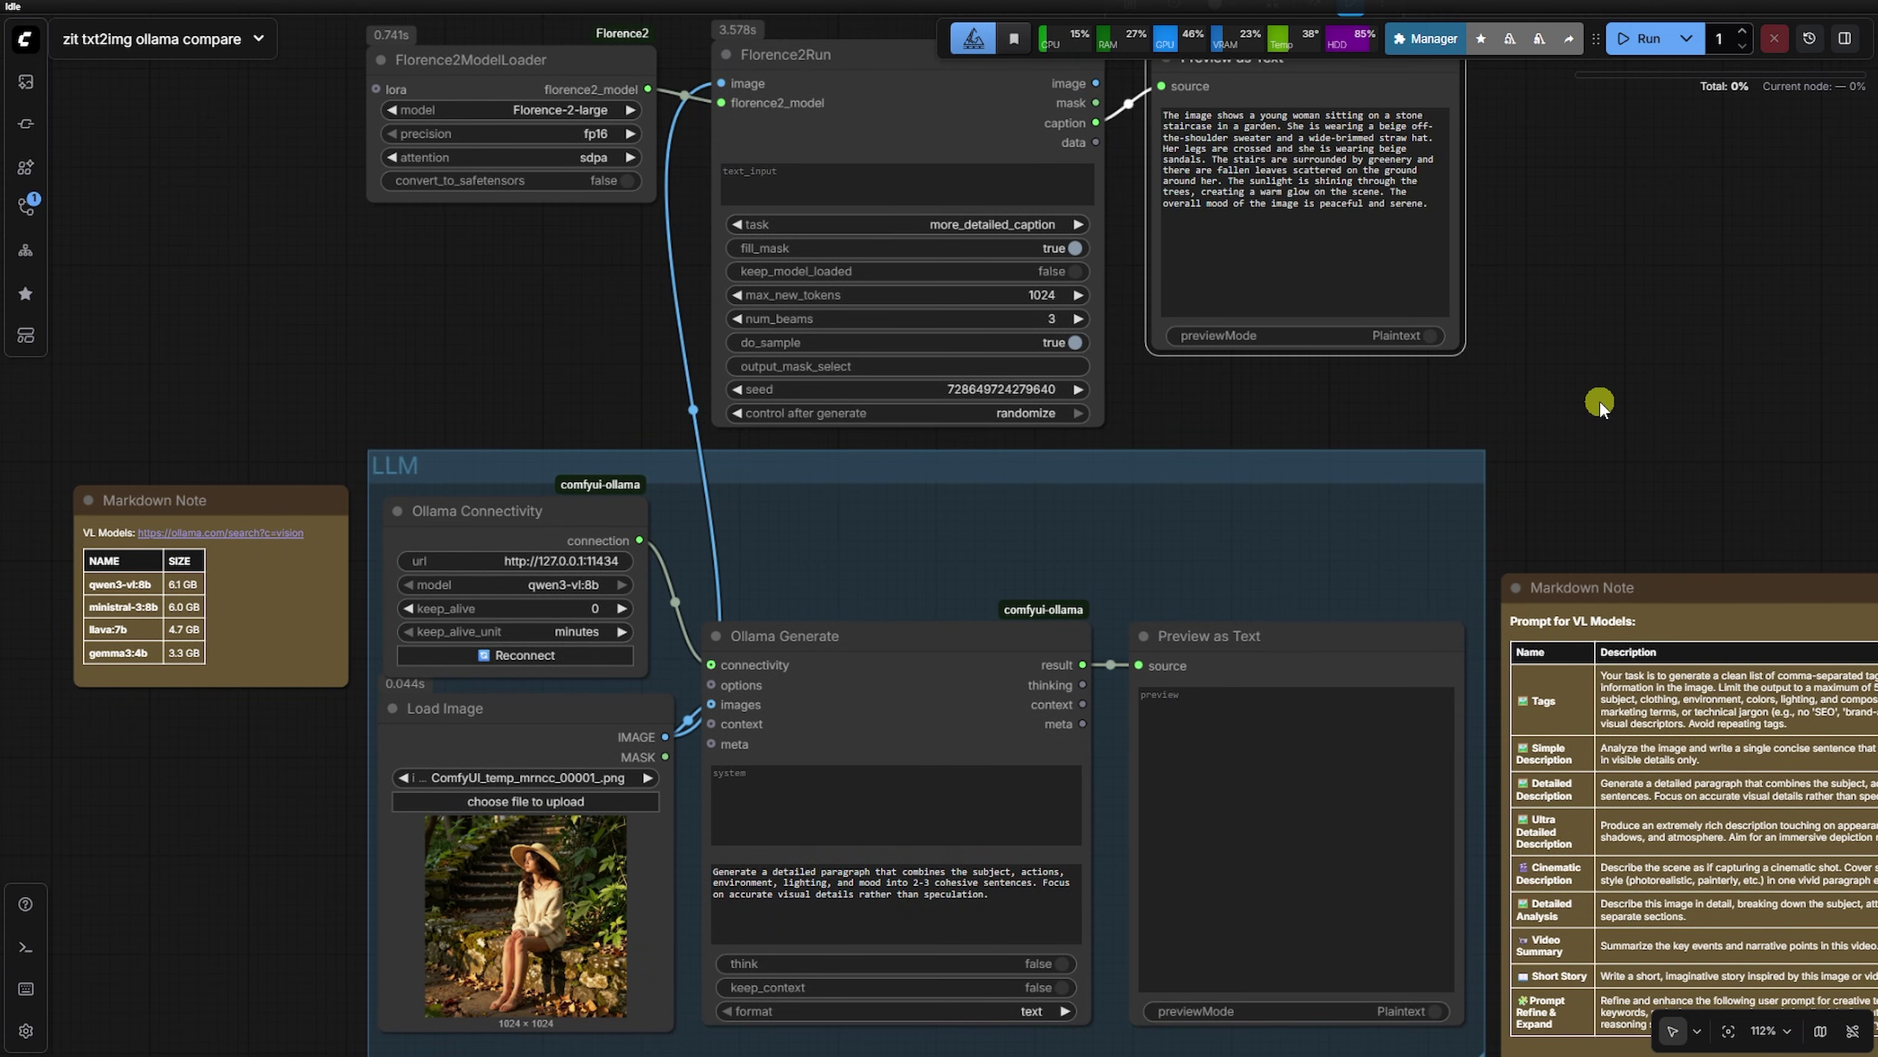
Replace the CLIP Text Encode prompt with the caption copied from the Florence Preview as Text node
left_click(1403, 237)
key("ctrl+a")
key("ctrl+c")
scroll(1541, 259, "down", 4)
left_click_drag(1549, 267, 1124, 34)
left_click(695, 746)
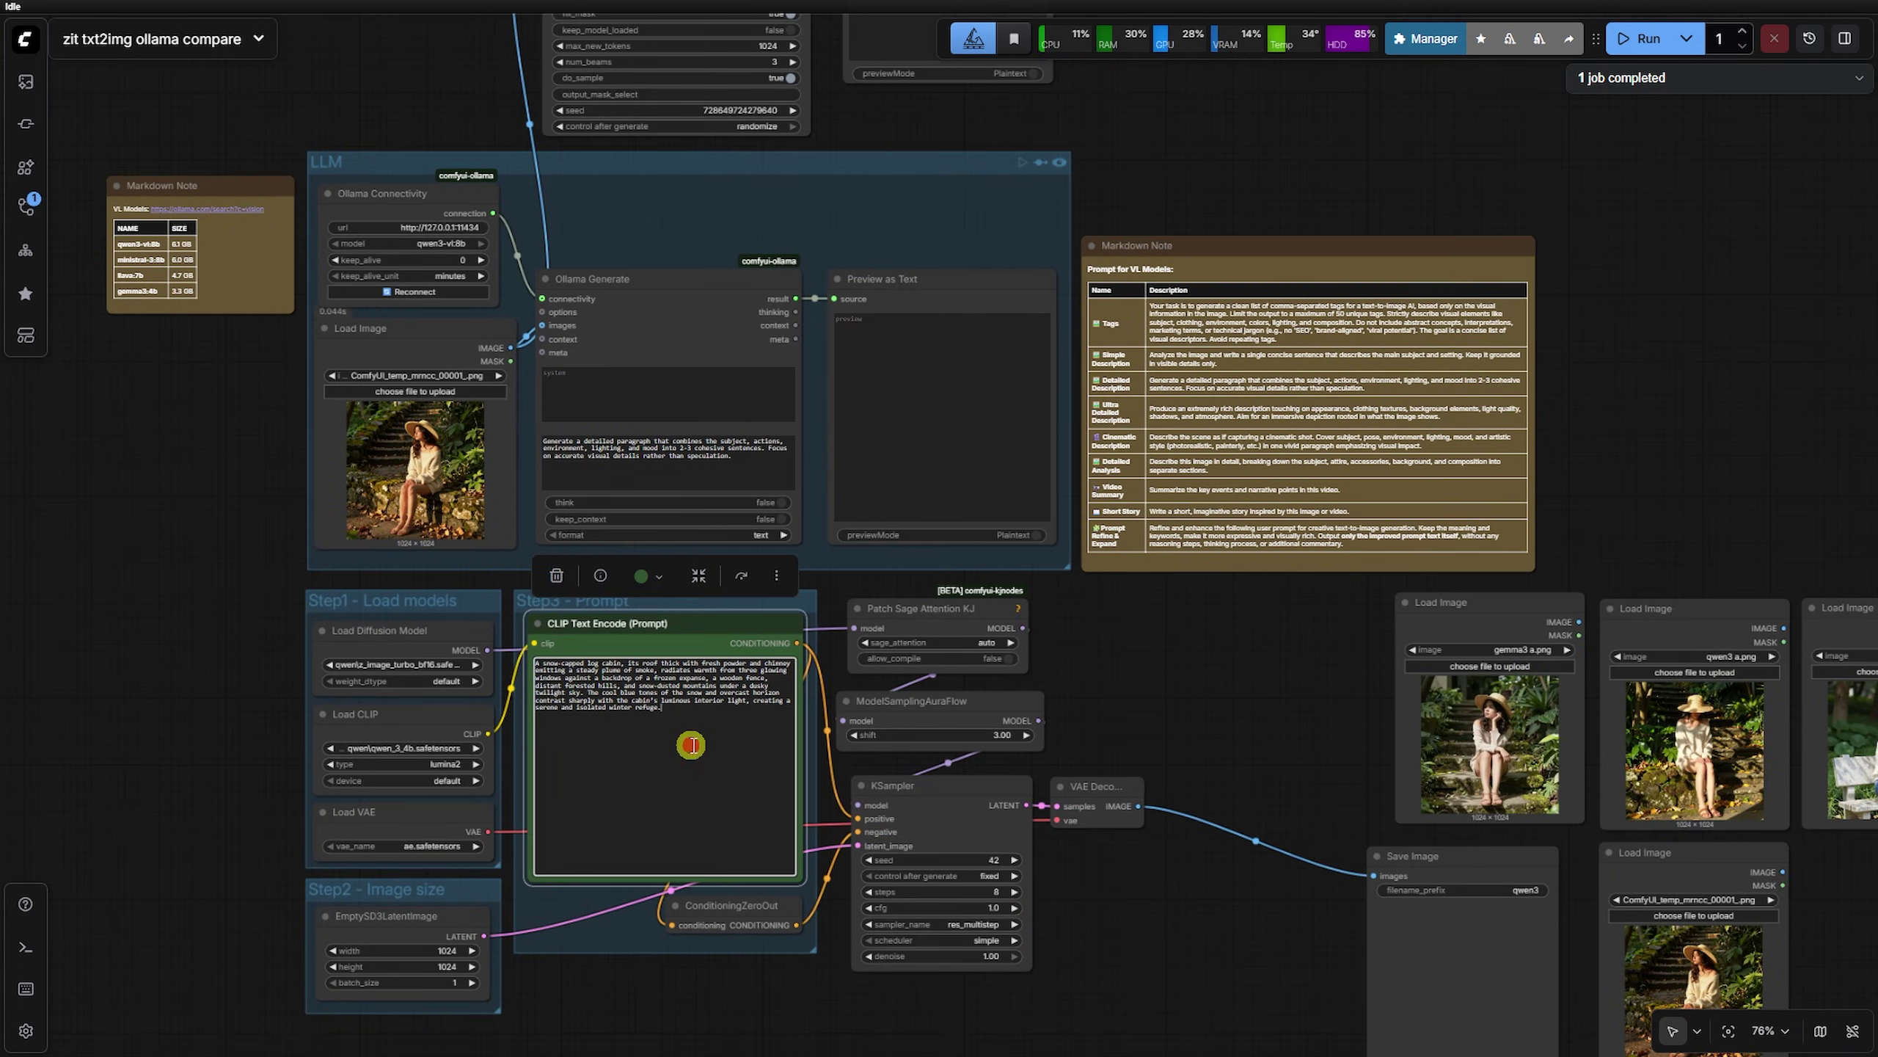
key("ctrl+a")
key("ctrl+v")
Set the Save Image filename prefix to "florence2" and generate the image from the Florence caption
scroll(1171, 746, "down", 3)
scroll(1405, 545, "up", 5)
left_click(1419, 526)
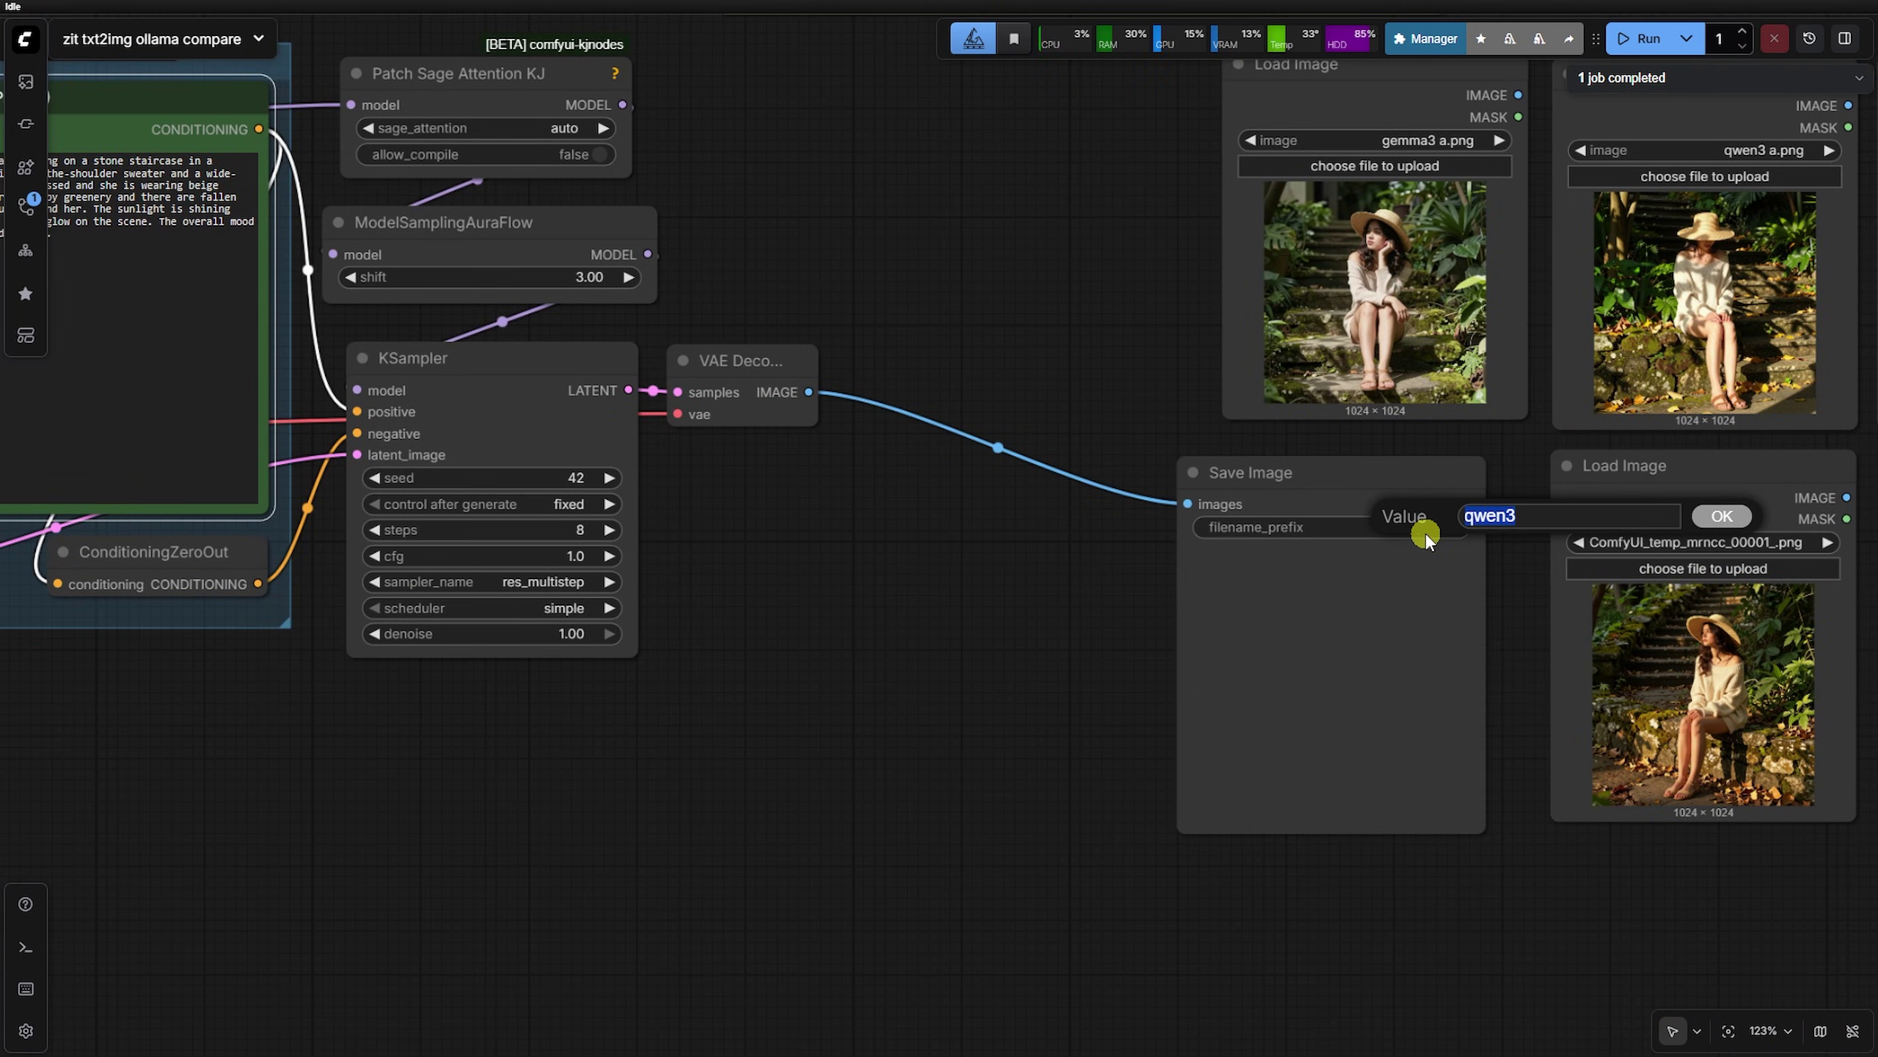
type("florence2")
key("Return")
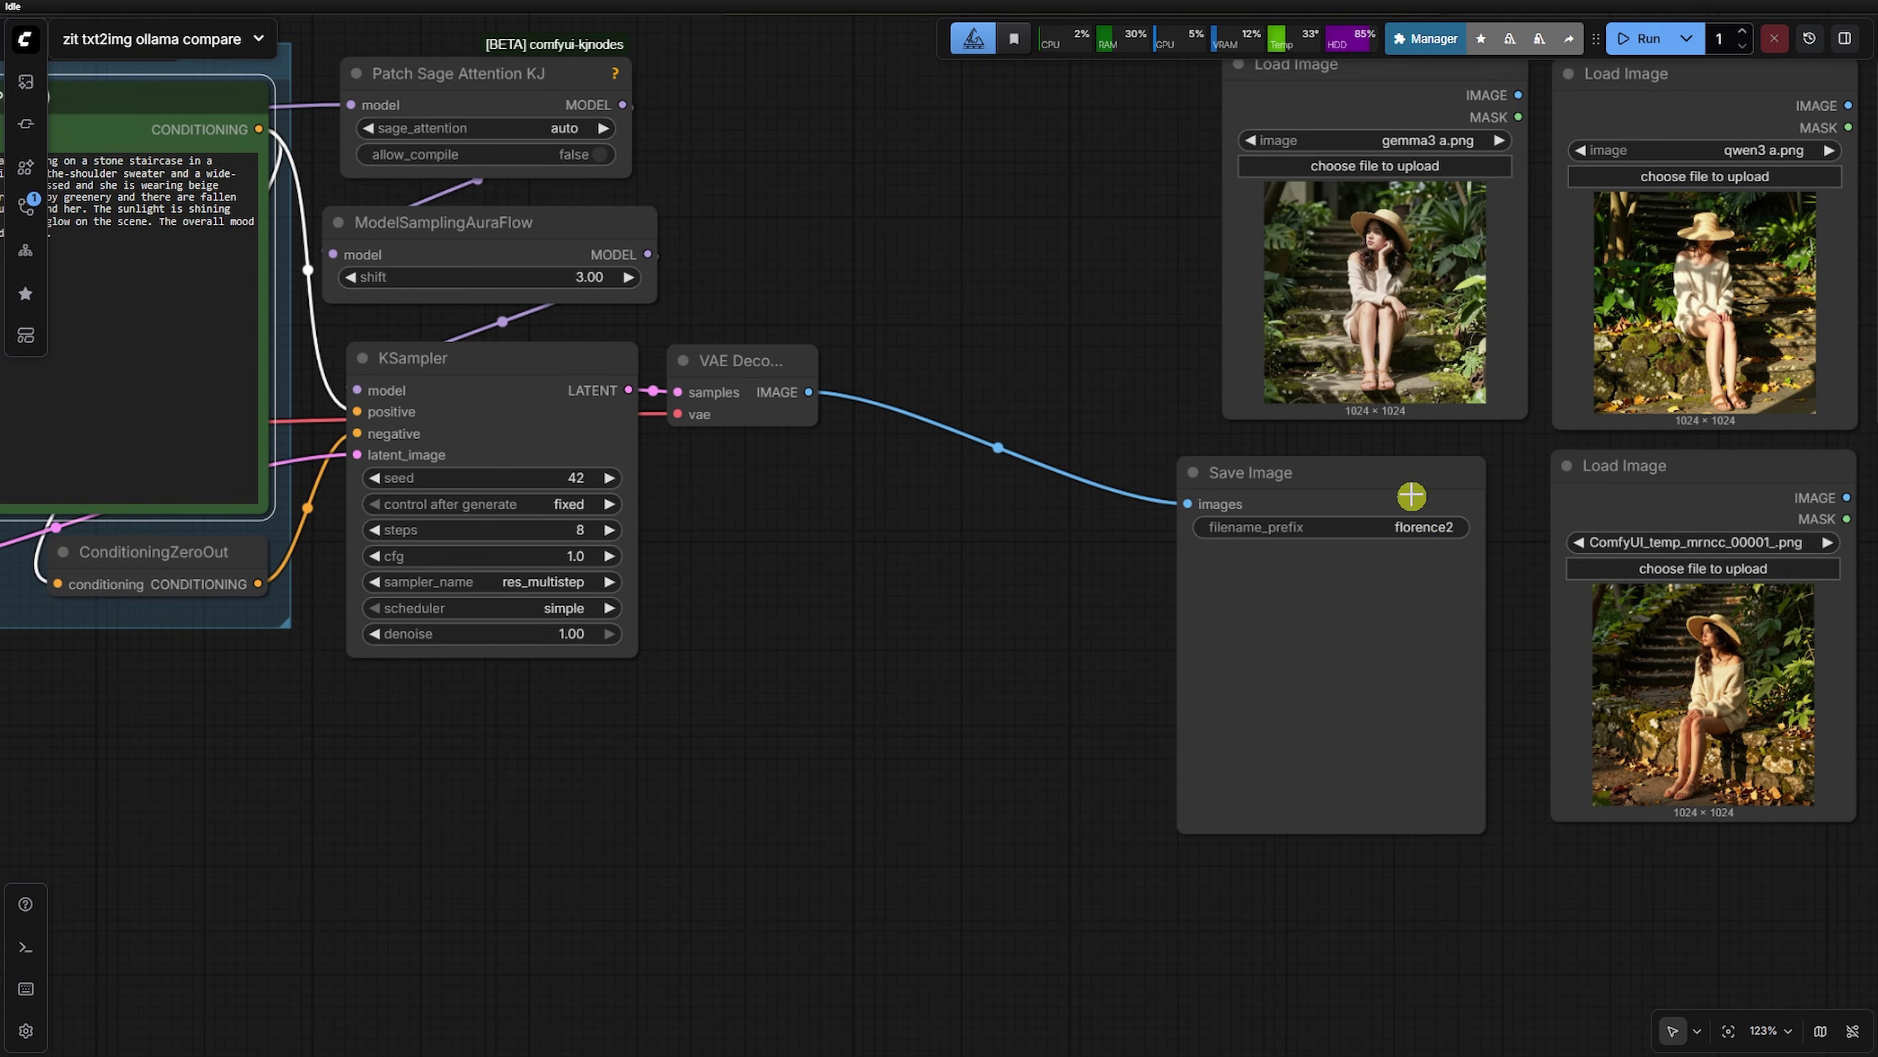
left_click_drag(1414, 495, 1438, 481)
left_click(1450, 406)
Align the florence2 Save Image node beneath gemma3 a.png, level with the reference image node
scroll(1257, 614, "down", 2)
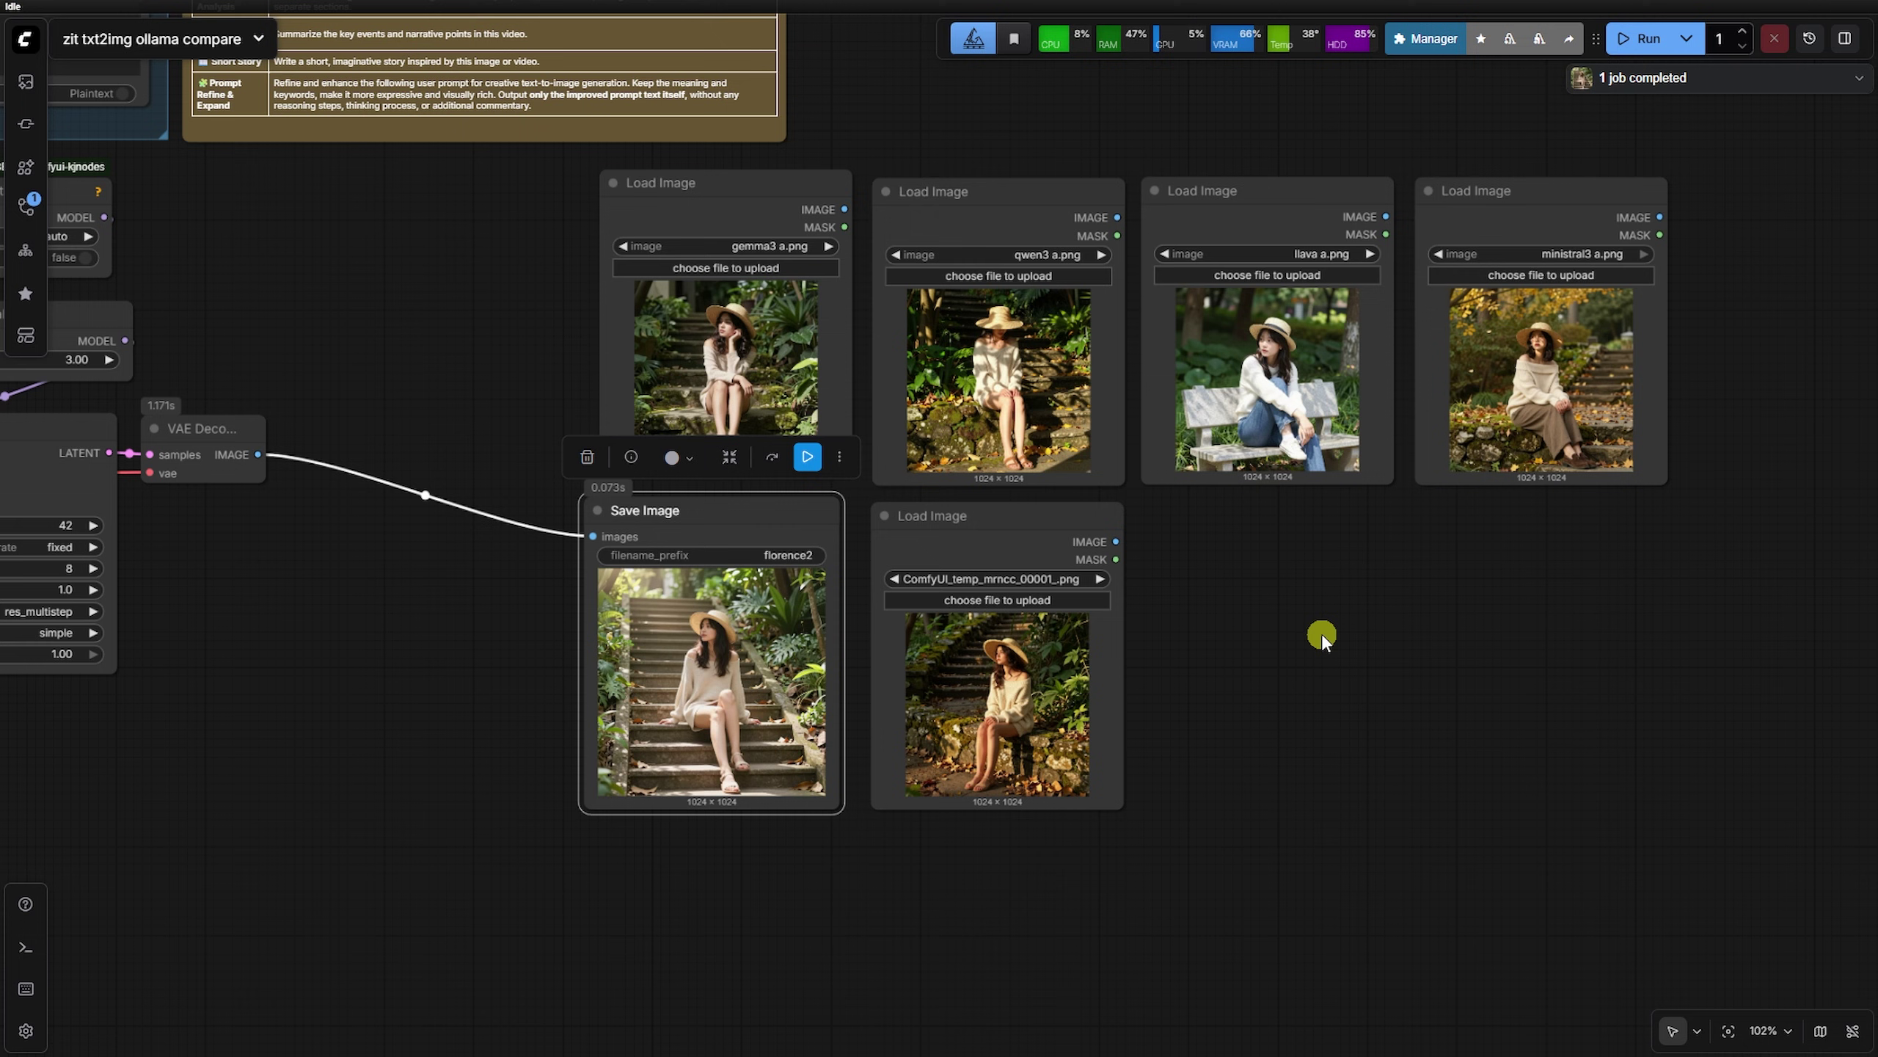
scroll(1194, 592, "up", 4)
left_click_drag(663, 482, 676, 496)
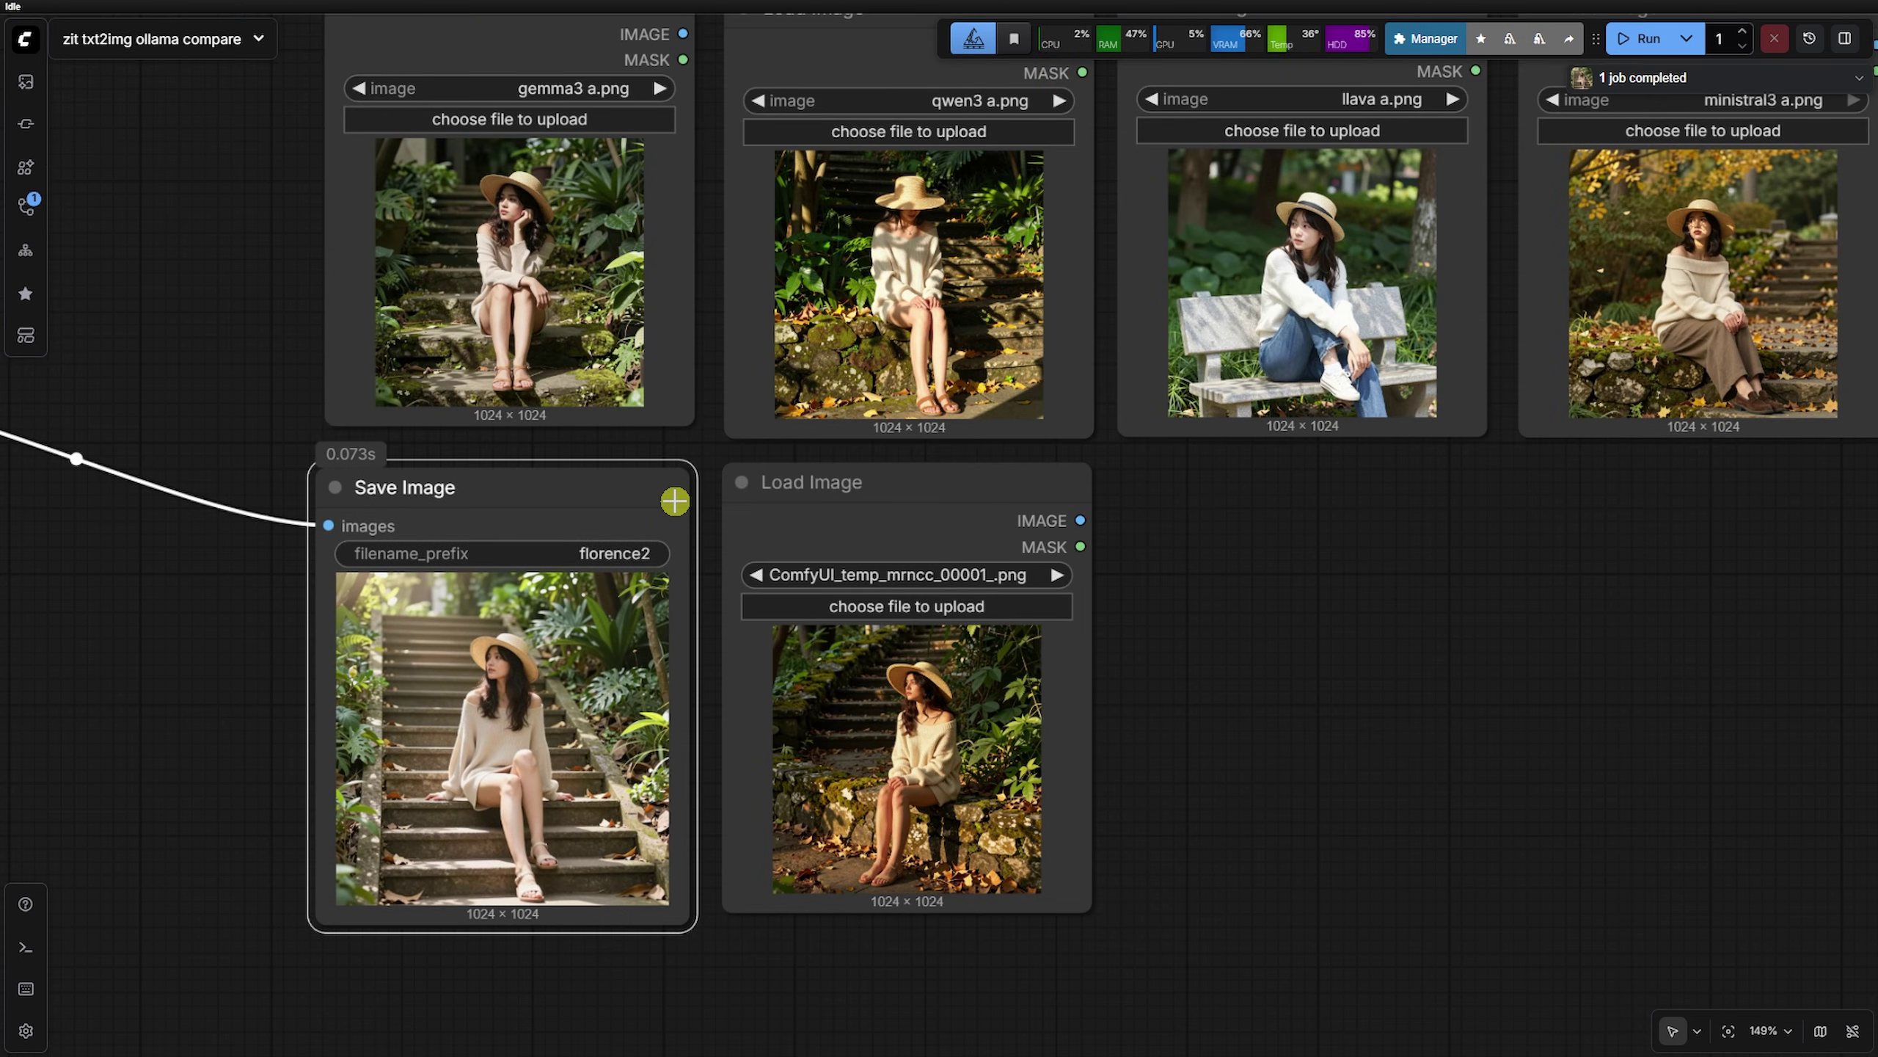
Space out the florence2 Save Image and reference Load Image nodes, and compare them with the gemma3 a and qwen3 a images
left_click_drag(852, 488, 883, 496)
left_click_drag(623, 492, 631, 496)
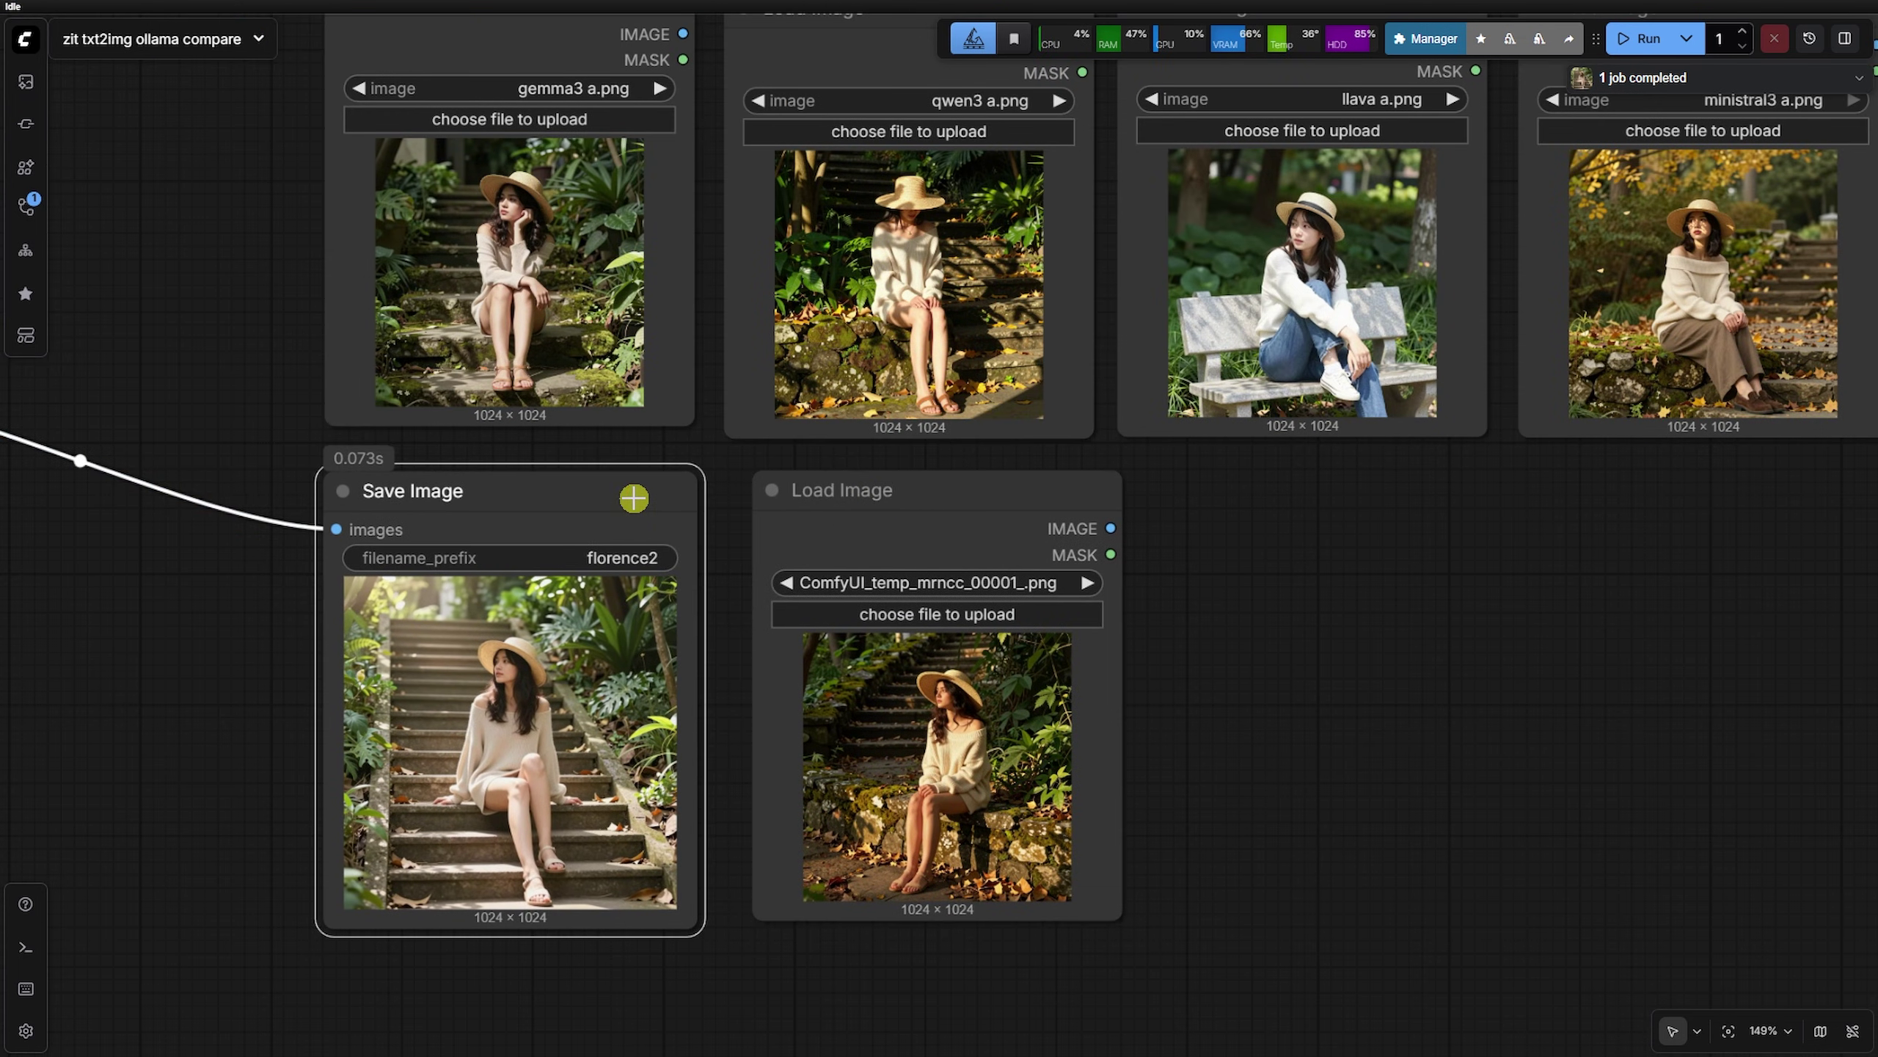
left_click(566, 325)
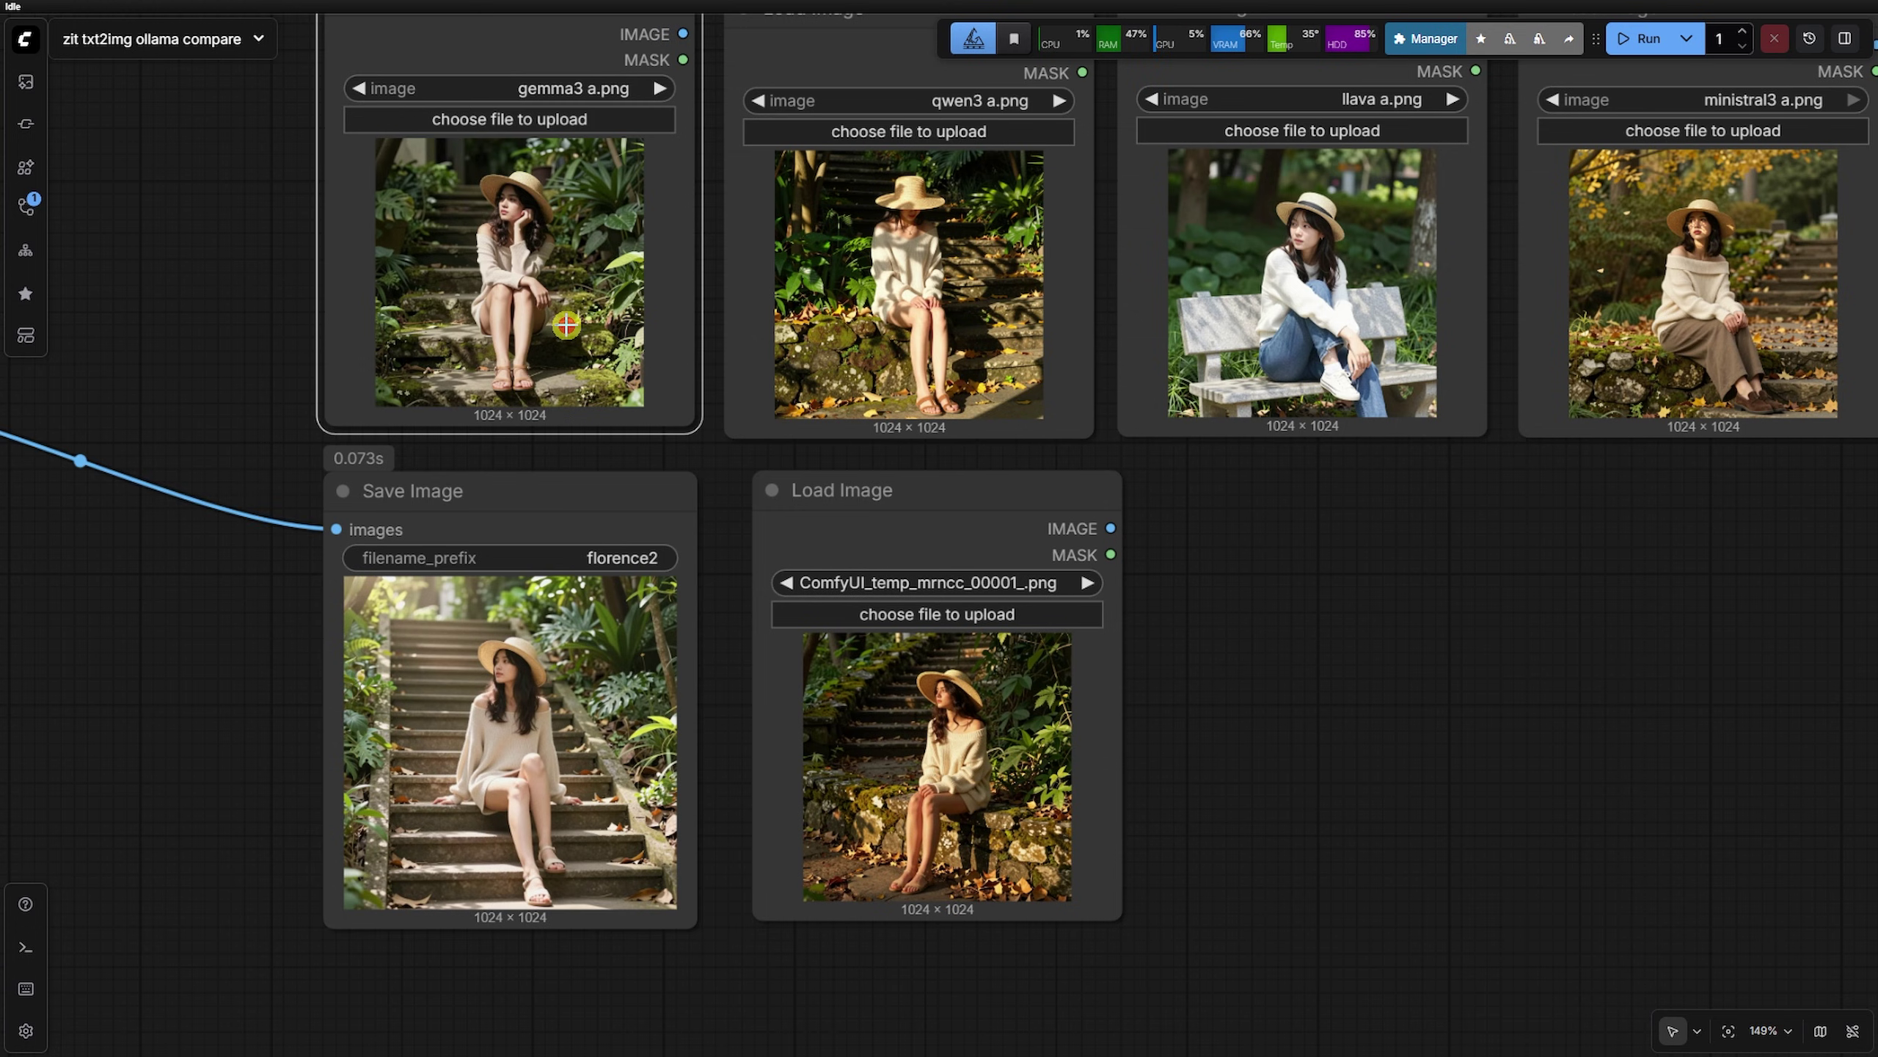
left_click(899, 317)
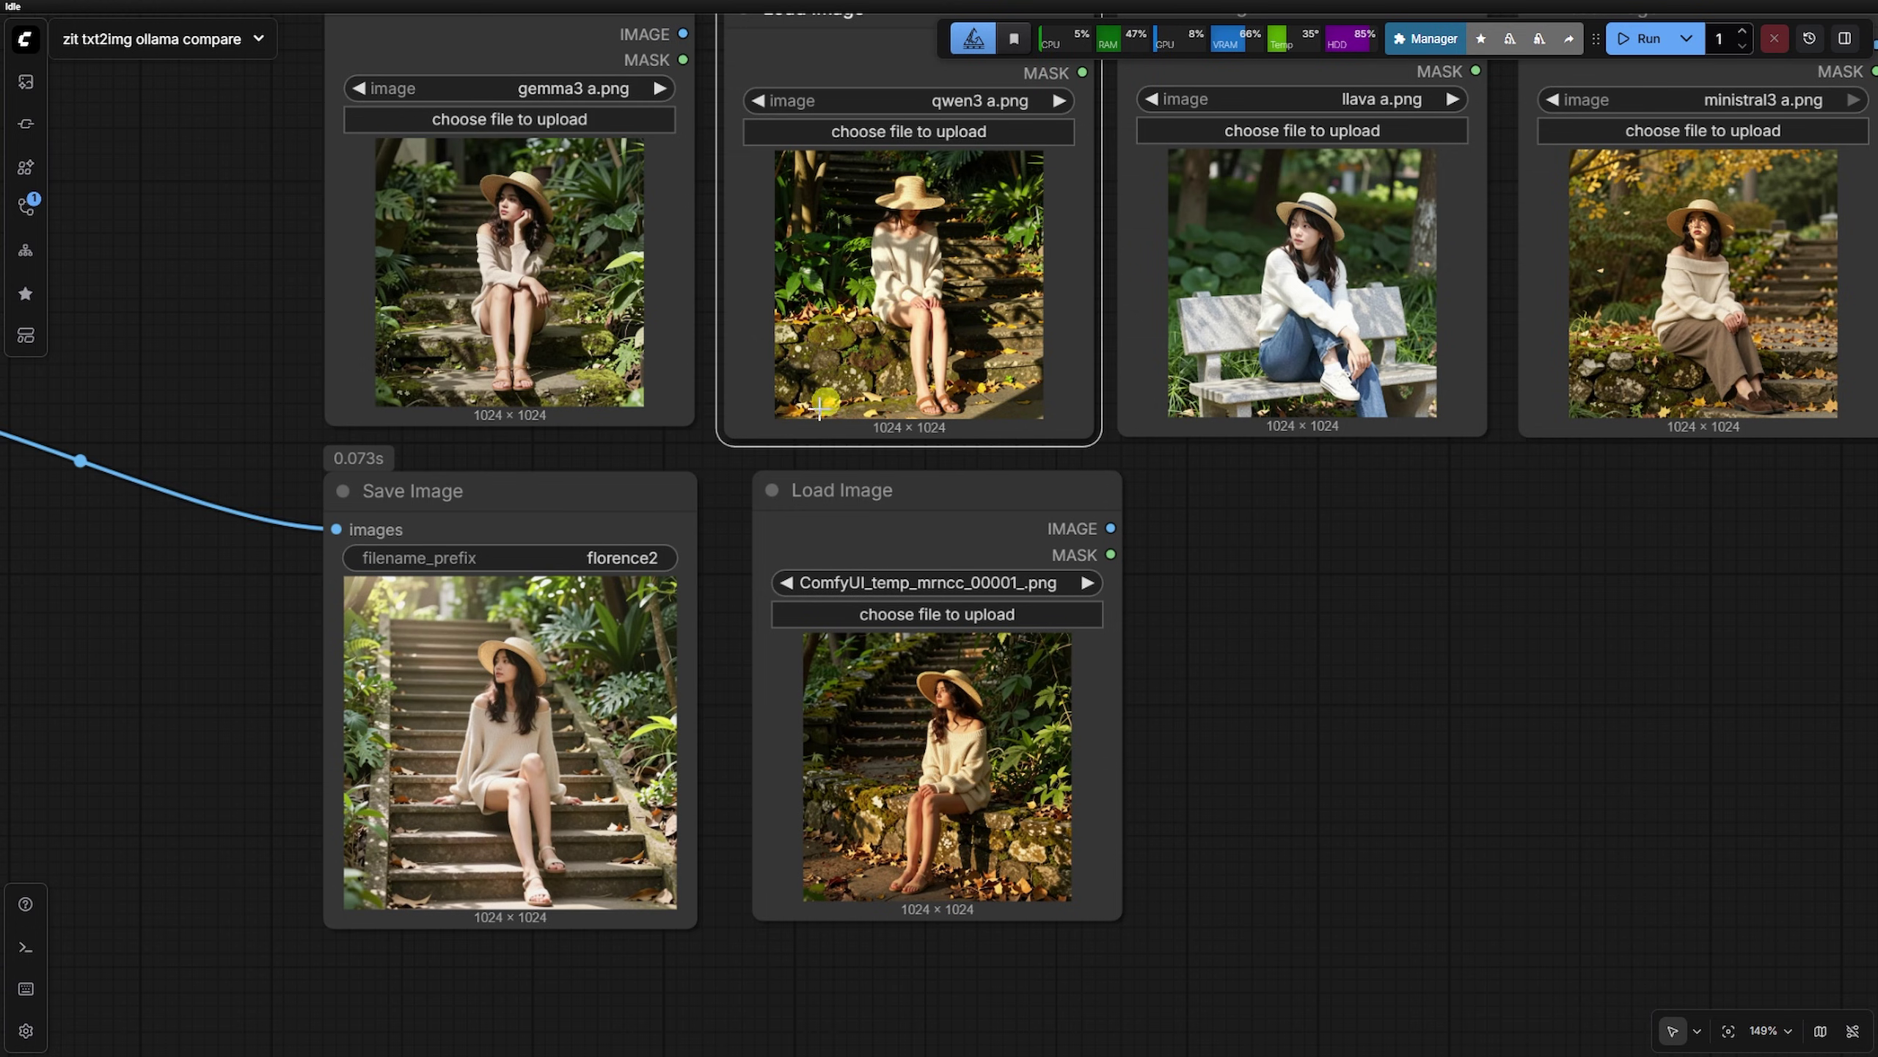
left_click(651, 496)
left_click(825, 500)
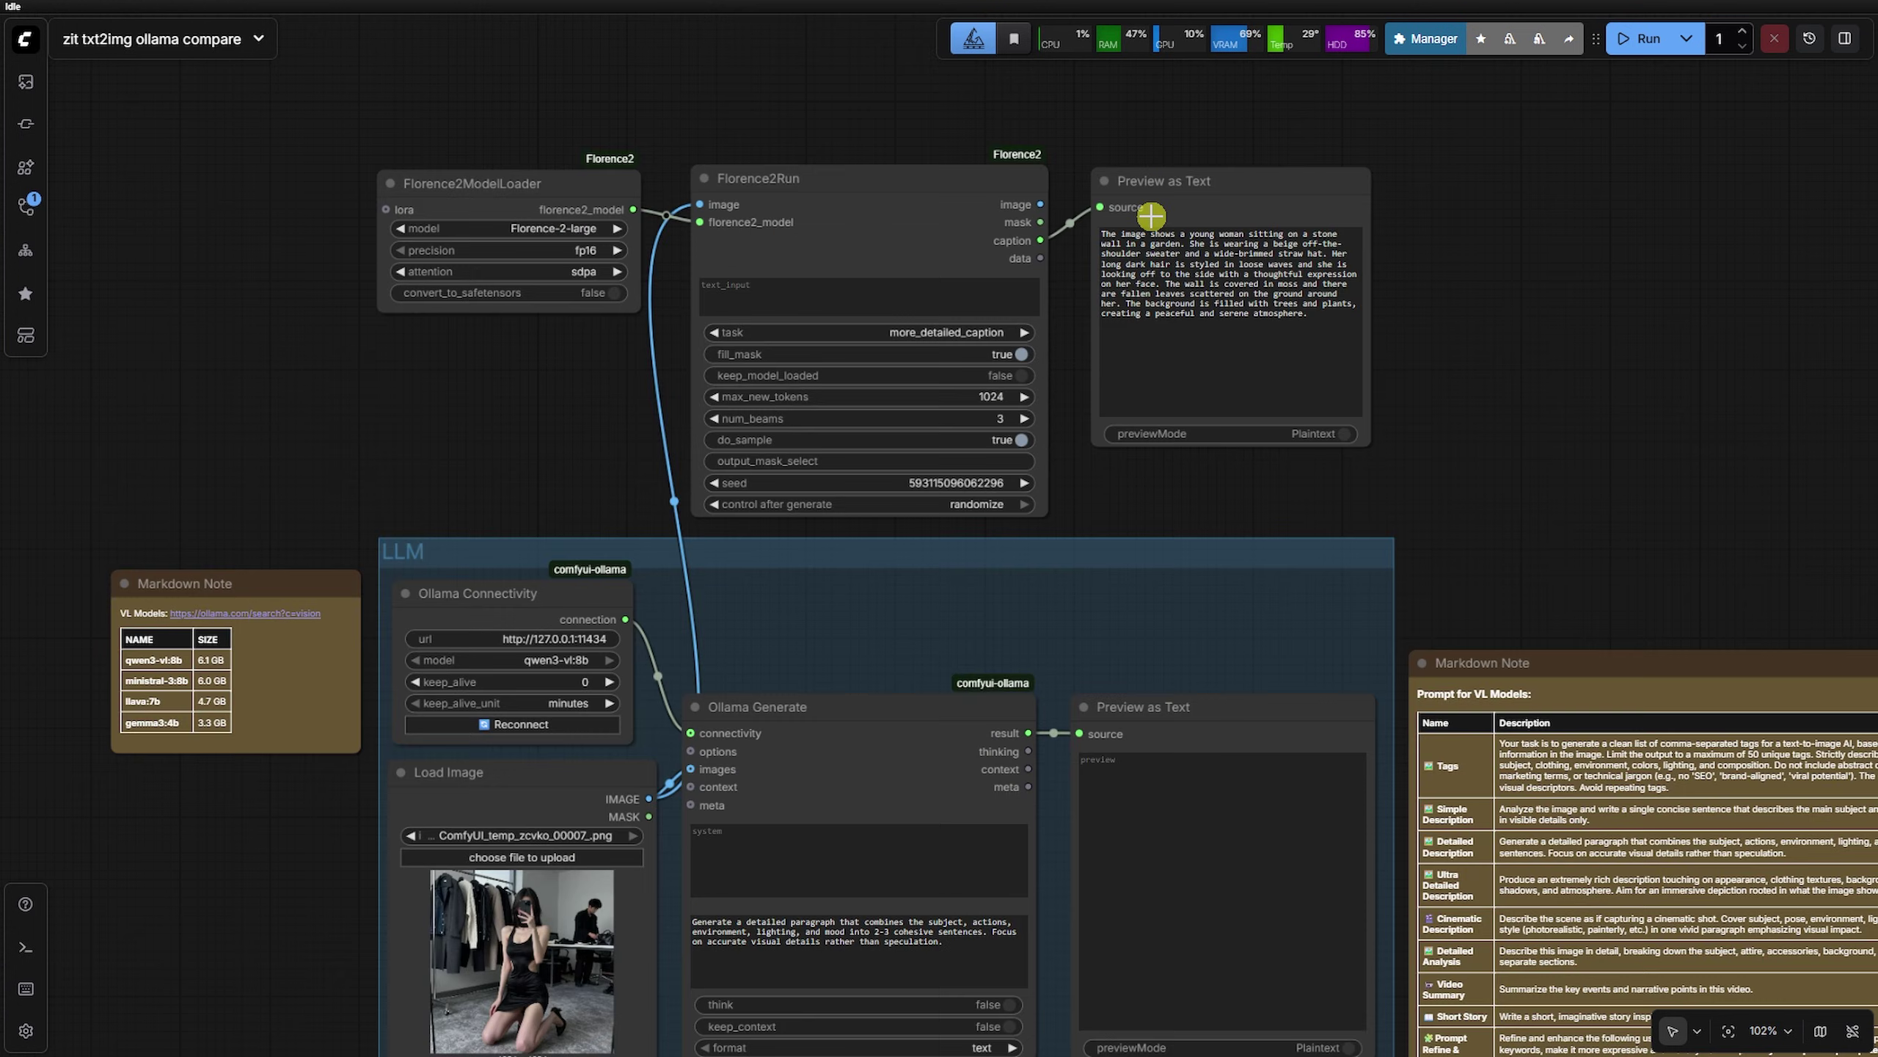
Caption the black-dress mirror selfie with Florence2 and replace the CLIP Text Encode prompt with that caption
left_click(1333, 176)
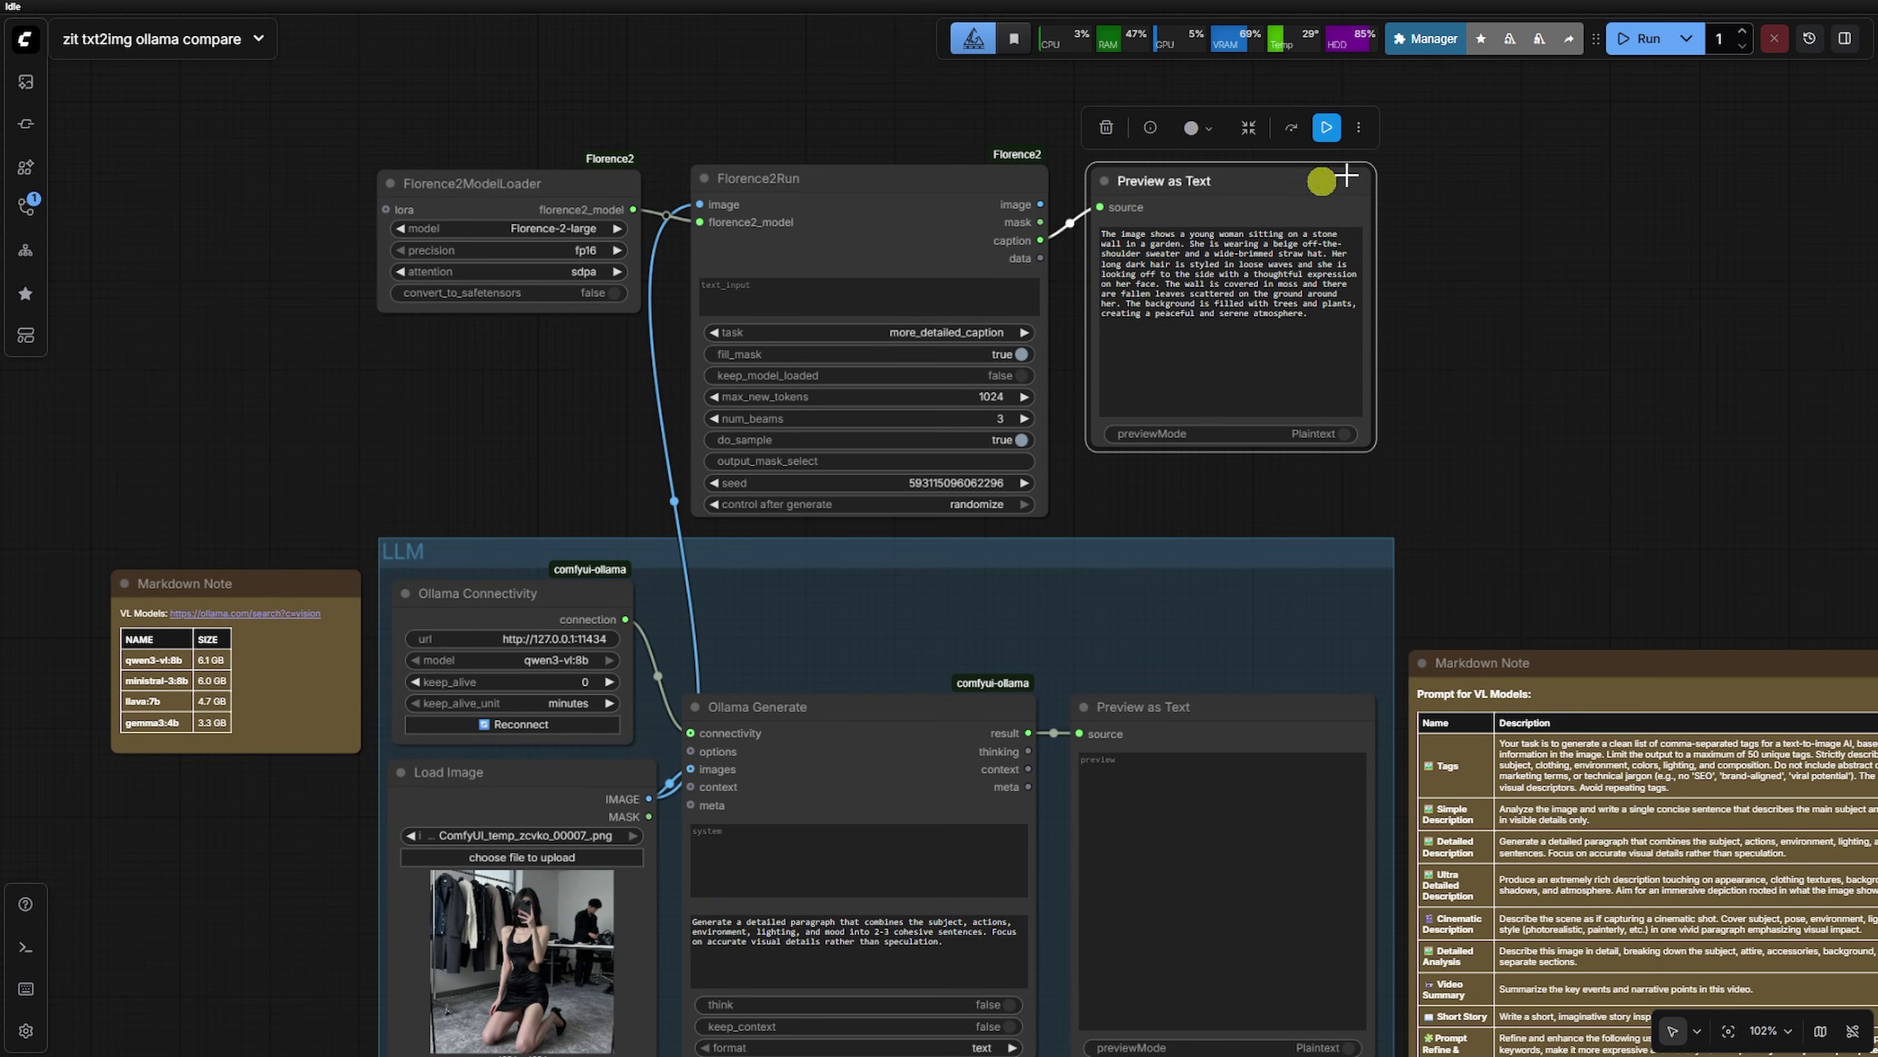
left_click(1328, 129)
left_click(1271, 281)
key("ctrl+a")
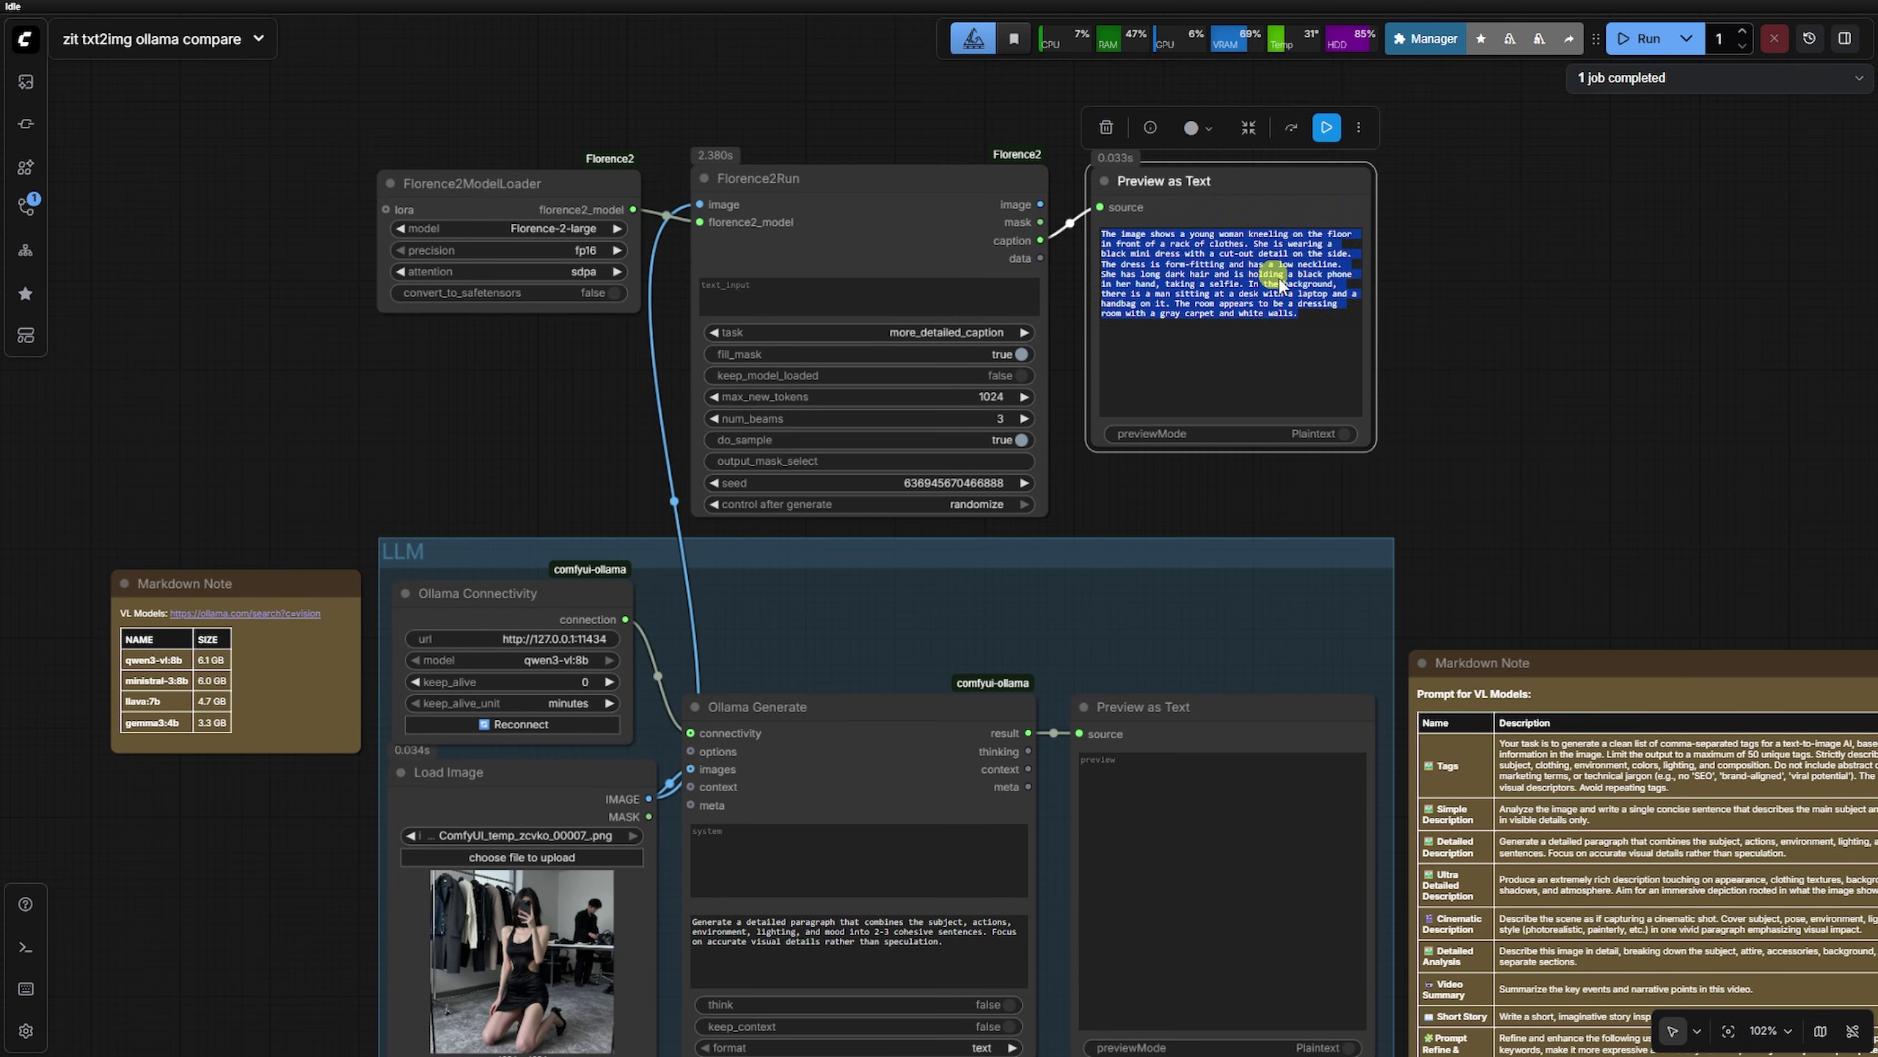
left_click_drag(1561, 1028, 1342, 441)
left_click(663, 608)
key("ctrl+a")
key("ctrl+v")
Set the Save Image filename prefix to "florence2" and generate the mirror selfie image from the Florence caption
left_click_drag(1717, 792, 1085, 741)
left_click(1082, 750)
type("floren")
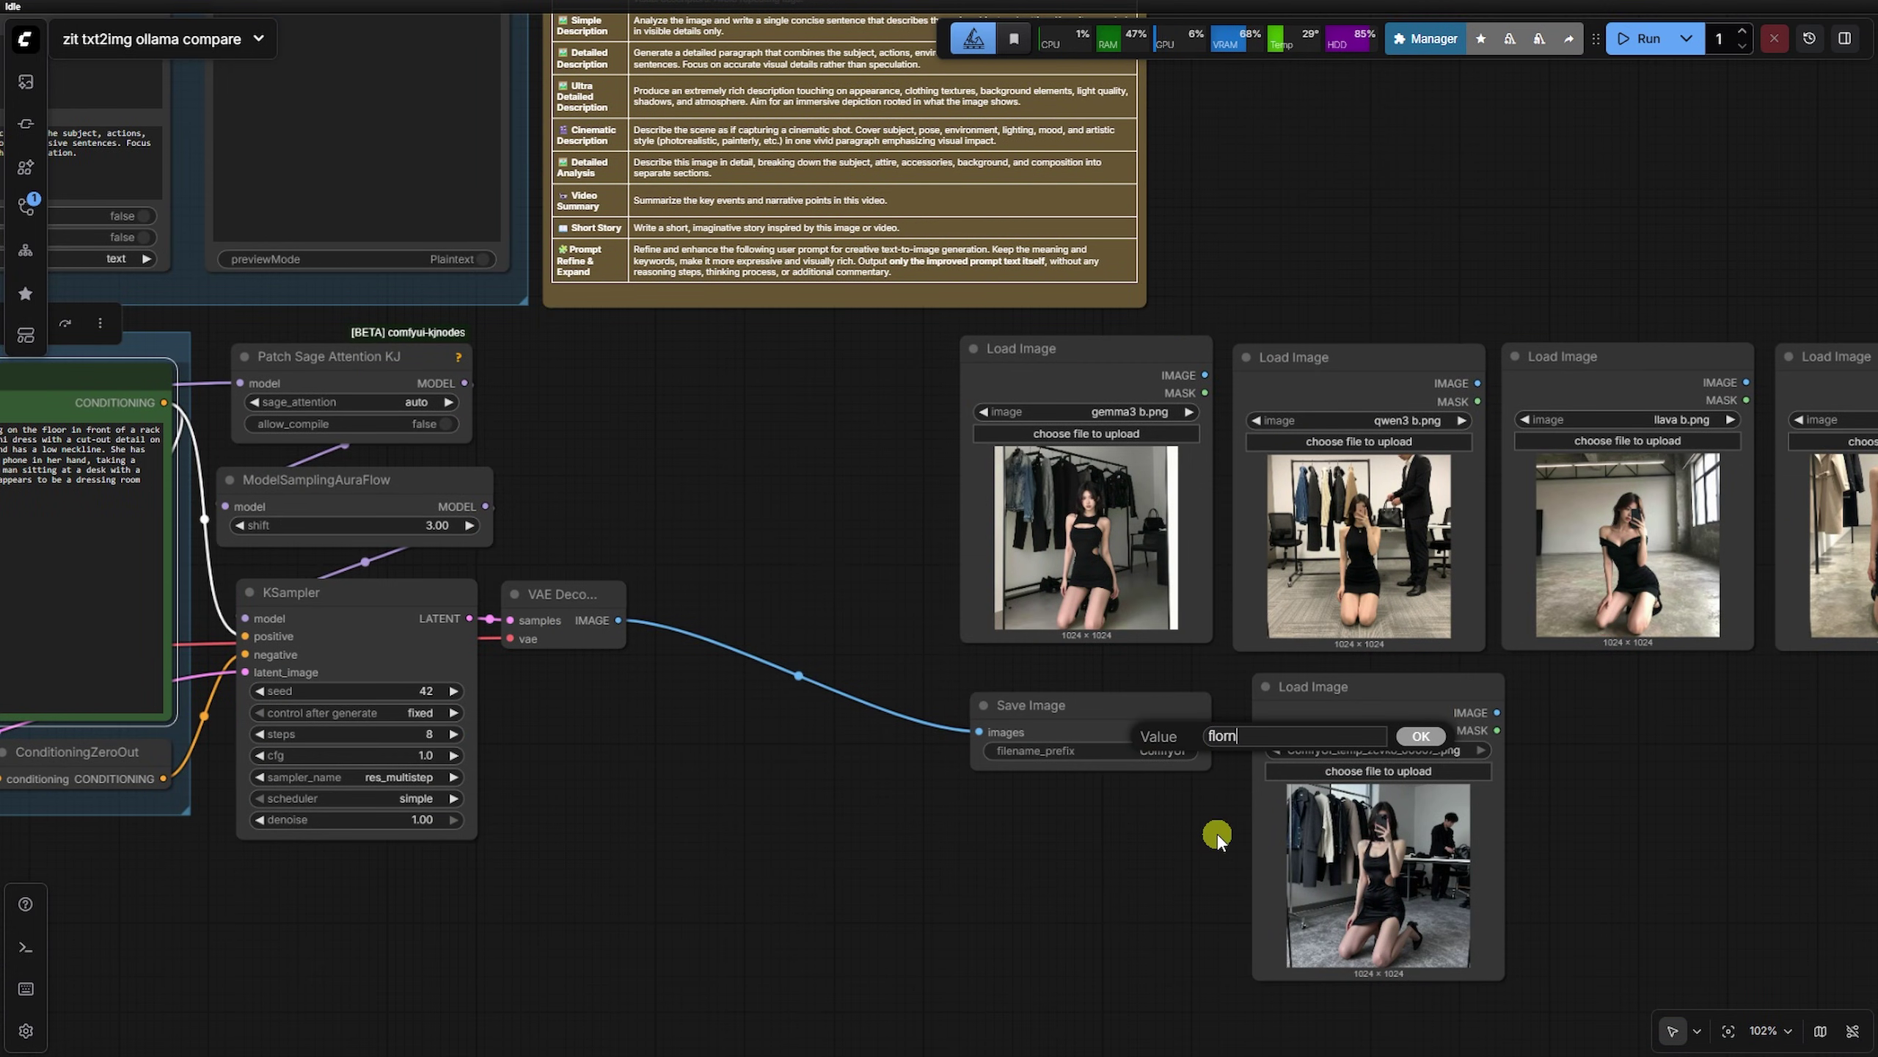
key("BackSpace")
type("ence2")
key("Return")
left_click(1161, 711)
left_click(1192, 654)
Look over the gemma3, qwen3, llava and ministral3 b images and their reference image
left_click_drag(1661, 732, 1341, 645)
scroll(1341, 645, "up", 2)
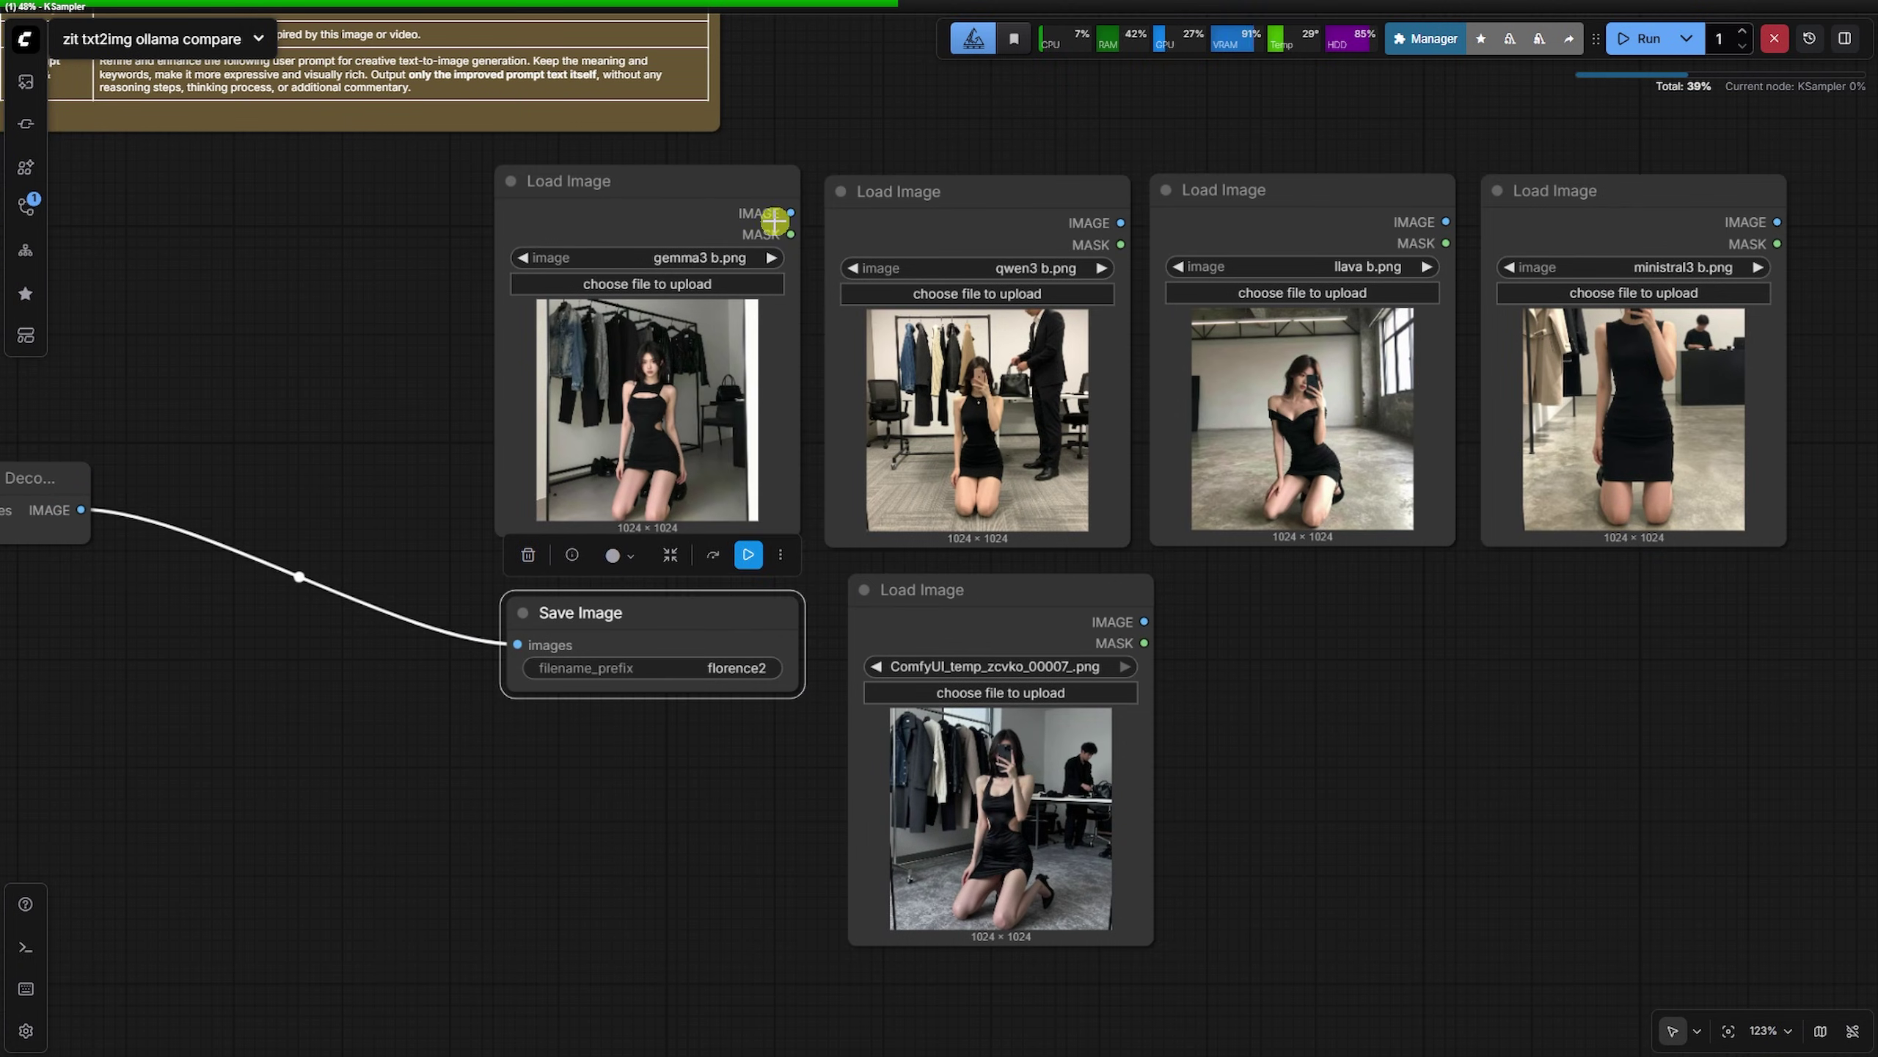
left_click(722, 189)
left_click(989, 191)
left_click(1242, 195)
left_click(1701, 196)
left_click(1058, 593)
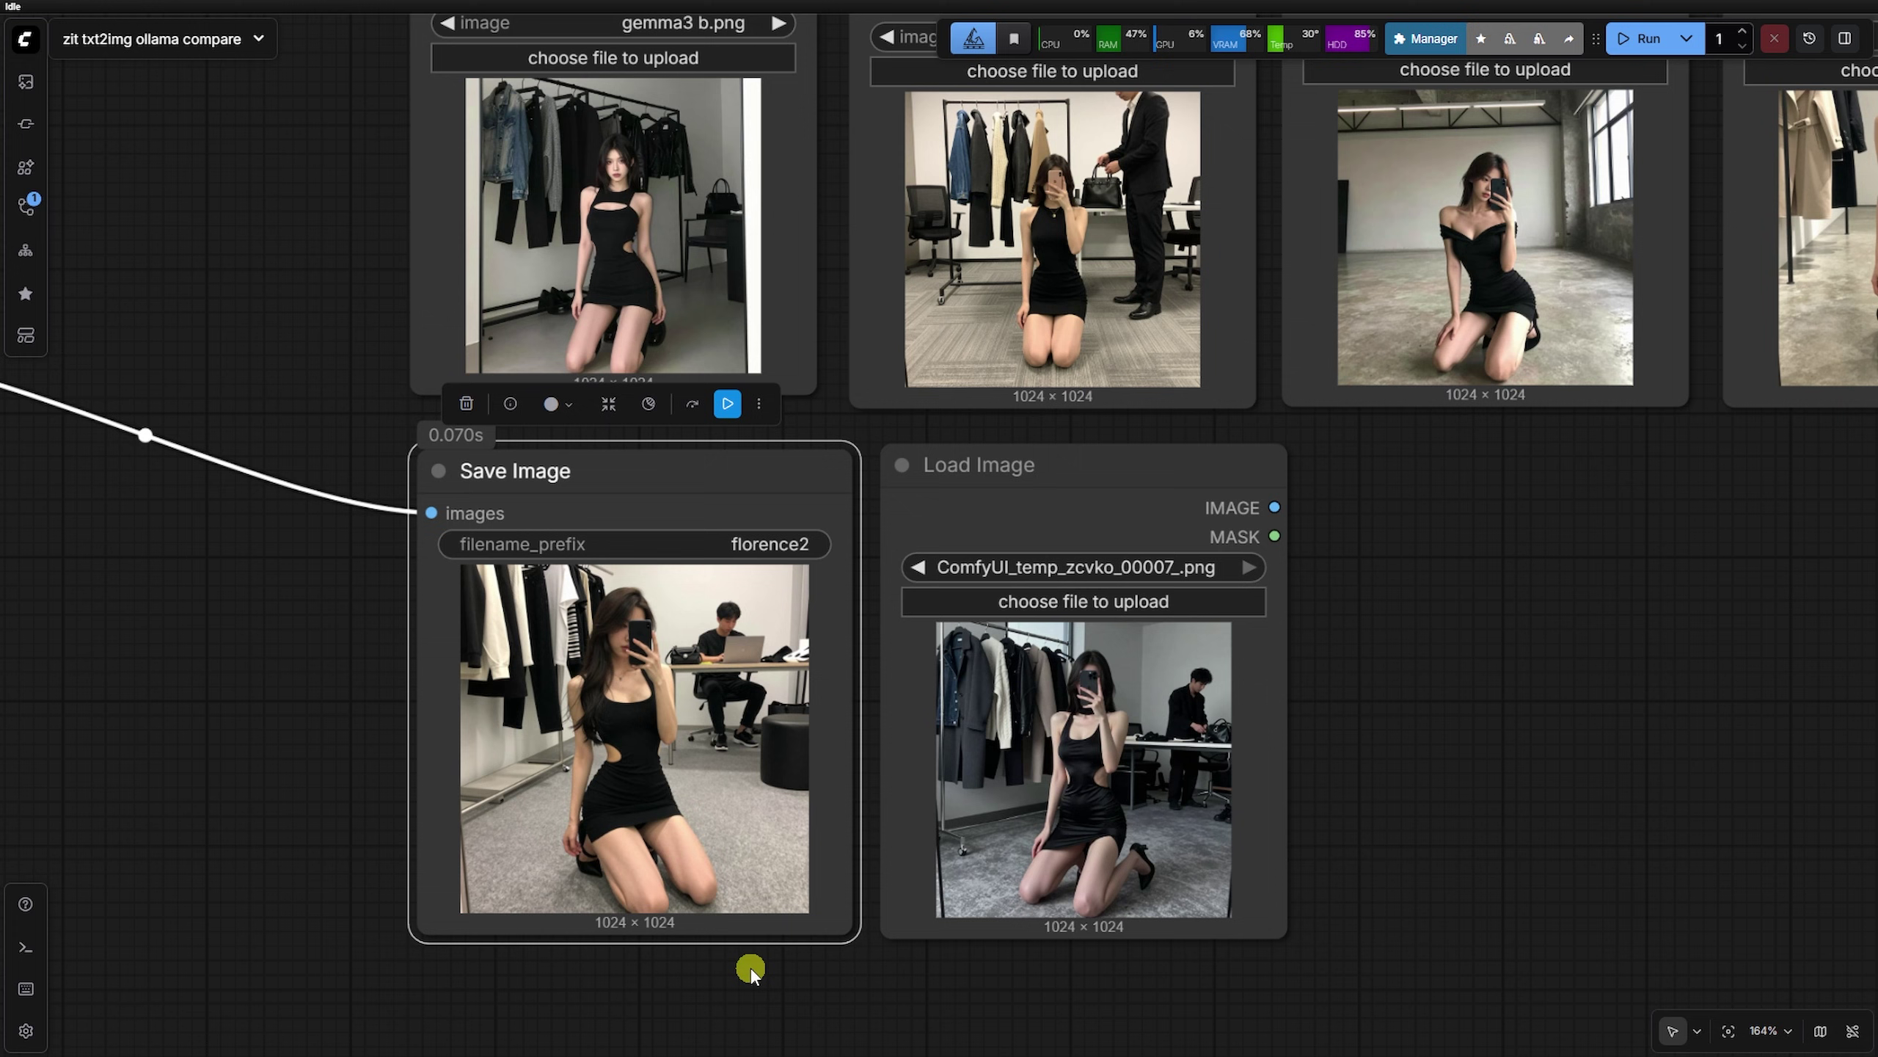
Examine the Florence-generated mirror selfie up close beside its reference image and against the four models' b results
left_click_drag(1434, 688, 1262, 755)
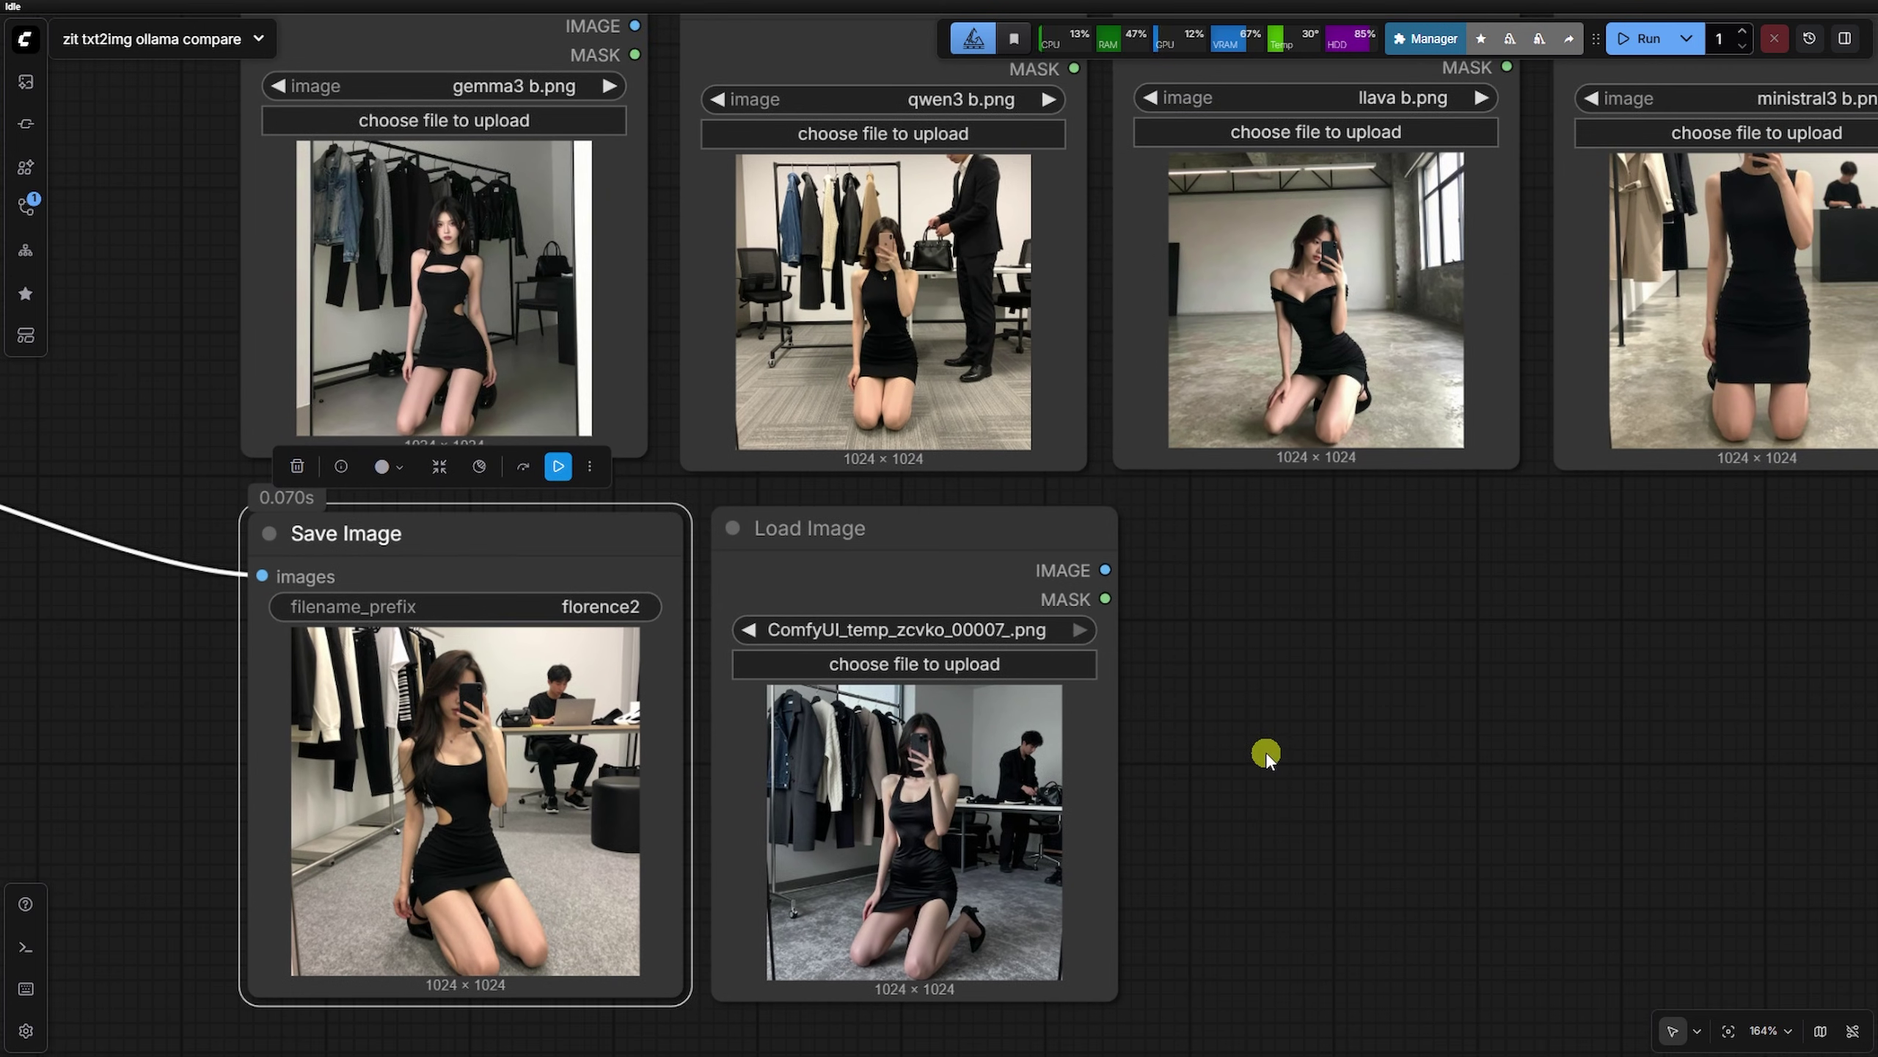
scroll(1151, 759, "down", 2)
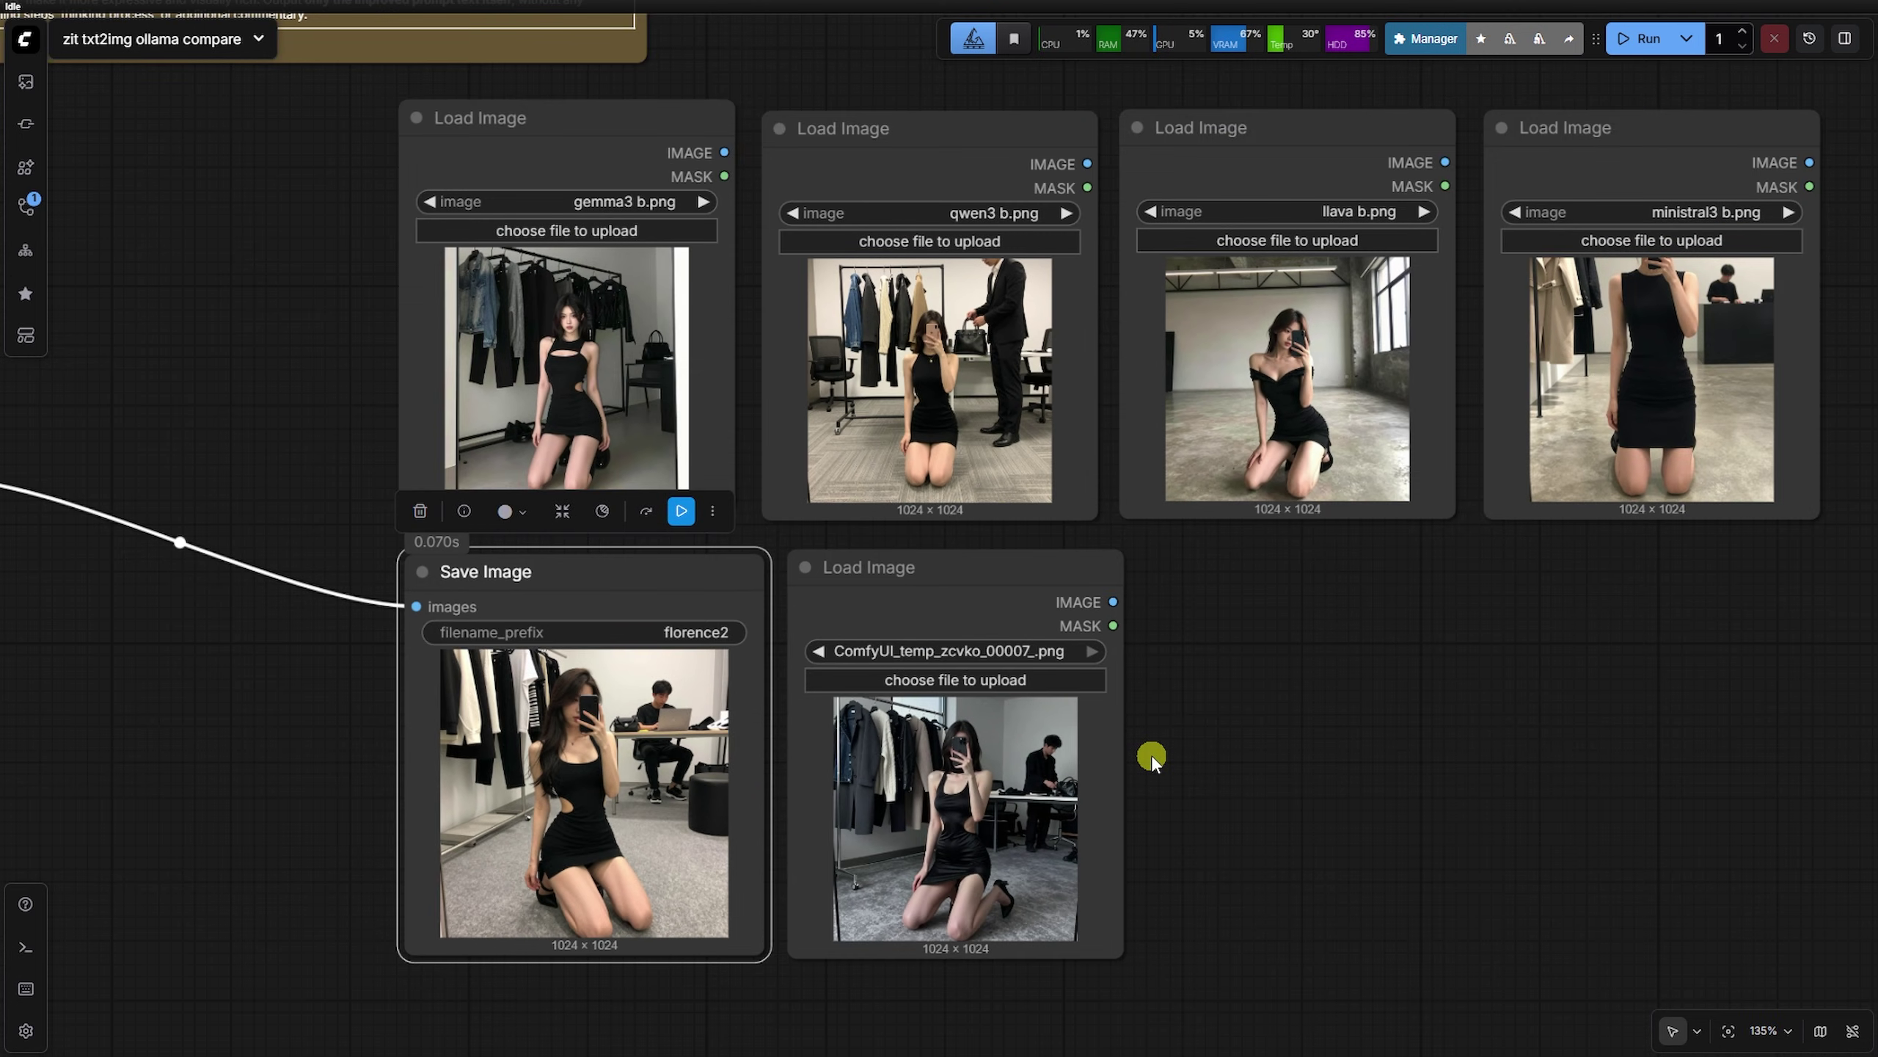
left_click(1006, 768)
scroll(1007, 769, "up", 5)
left_click_drag(741, 757, 1058, 599)
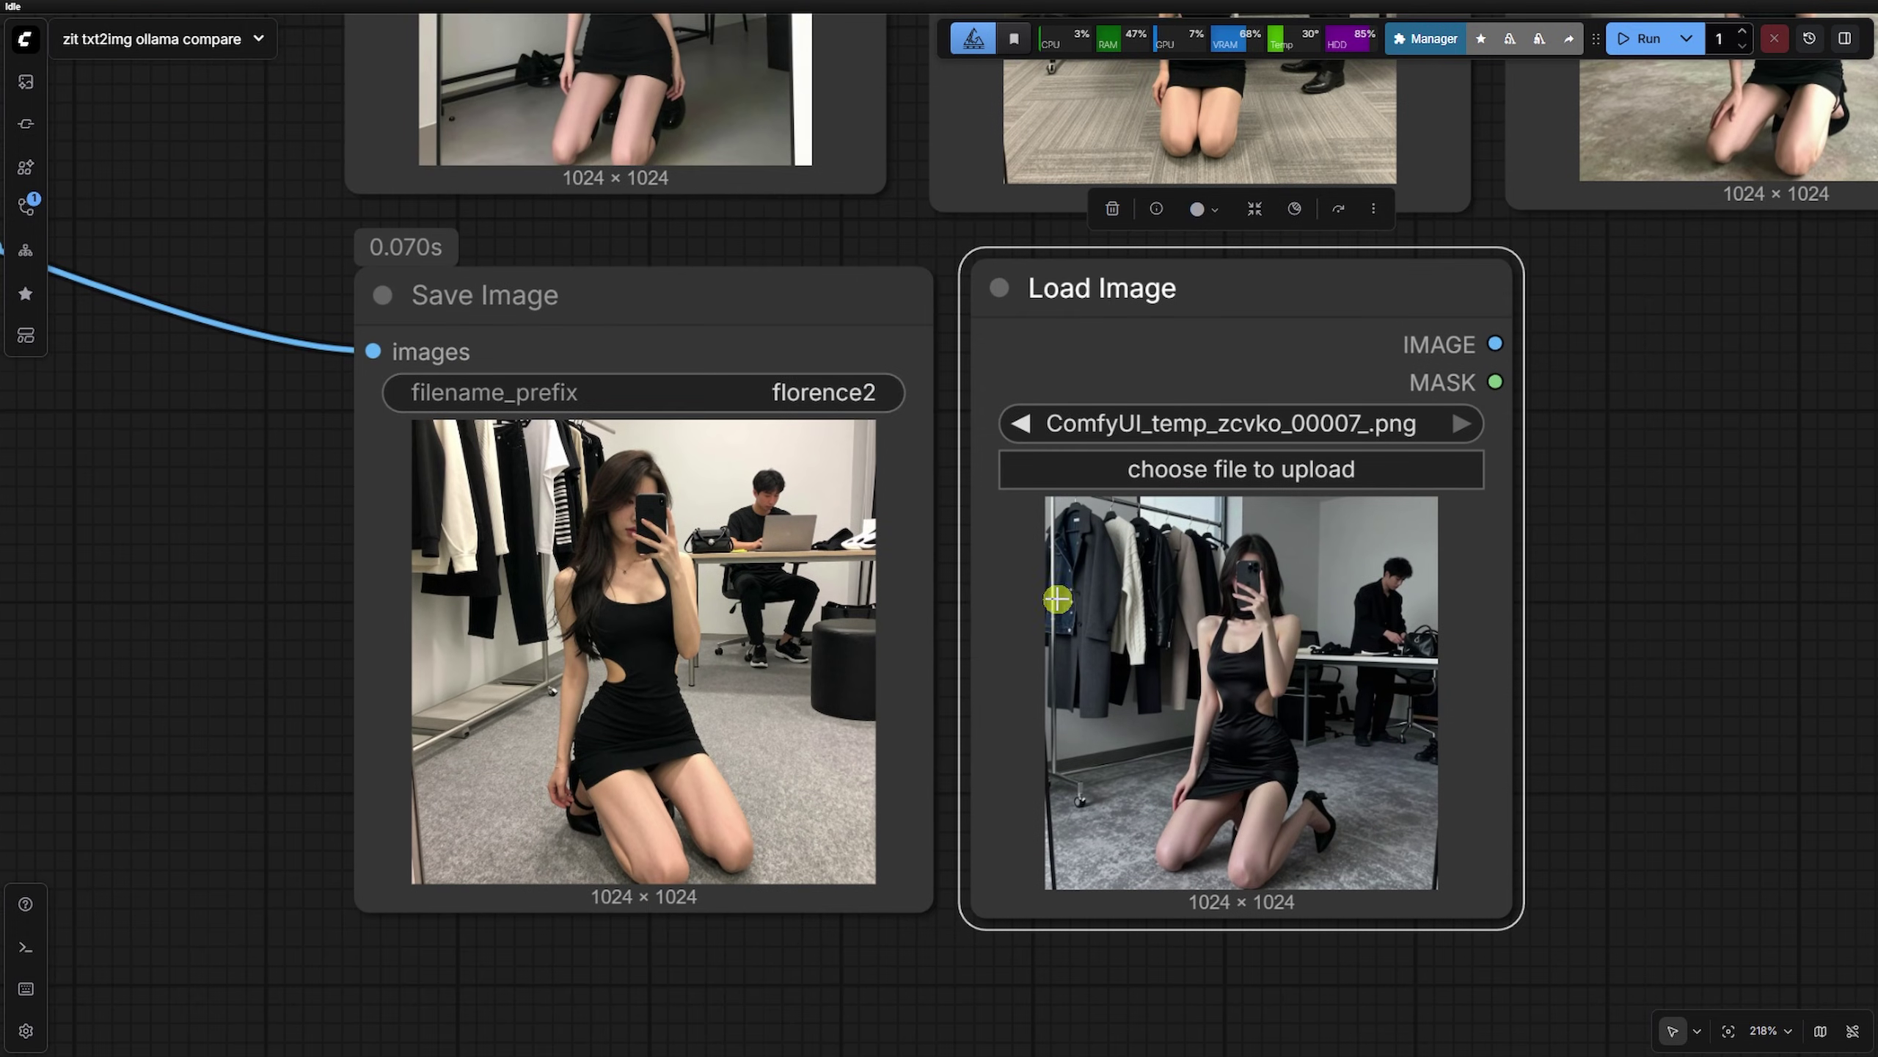
scroll(946, 607, "up", 4)
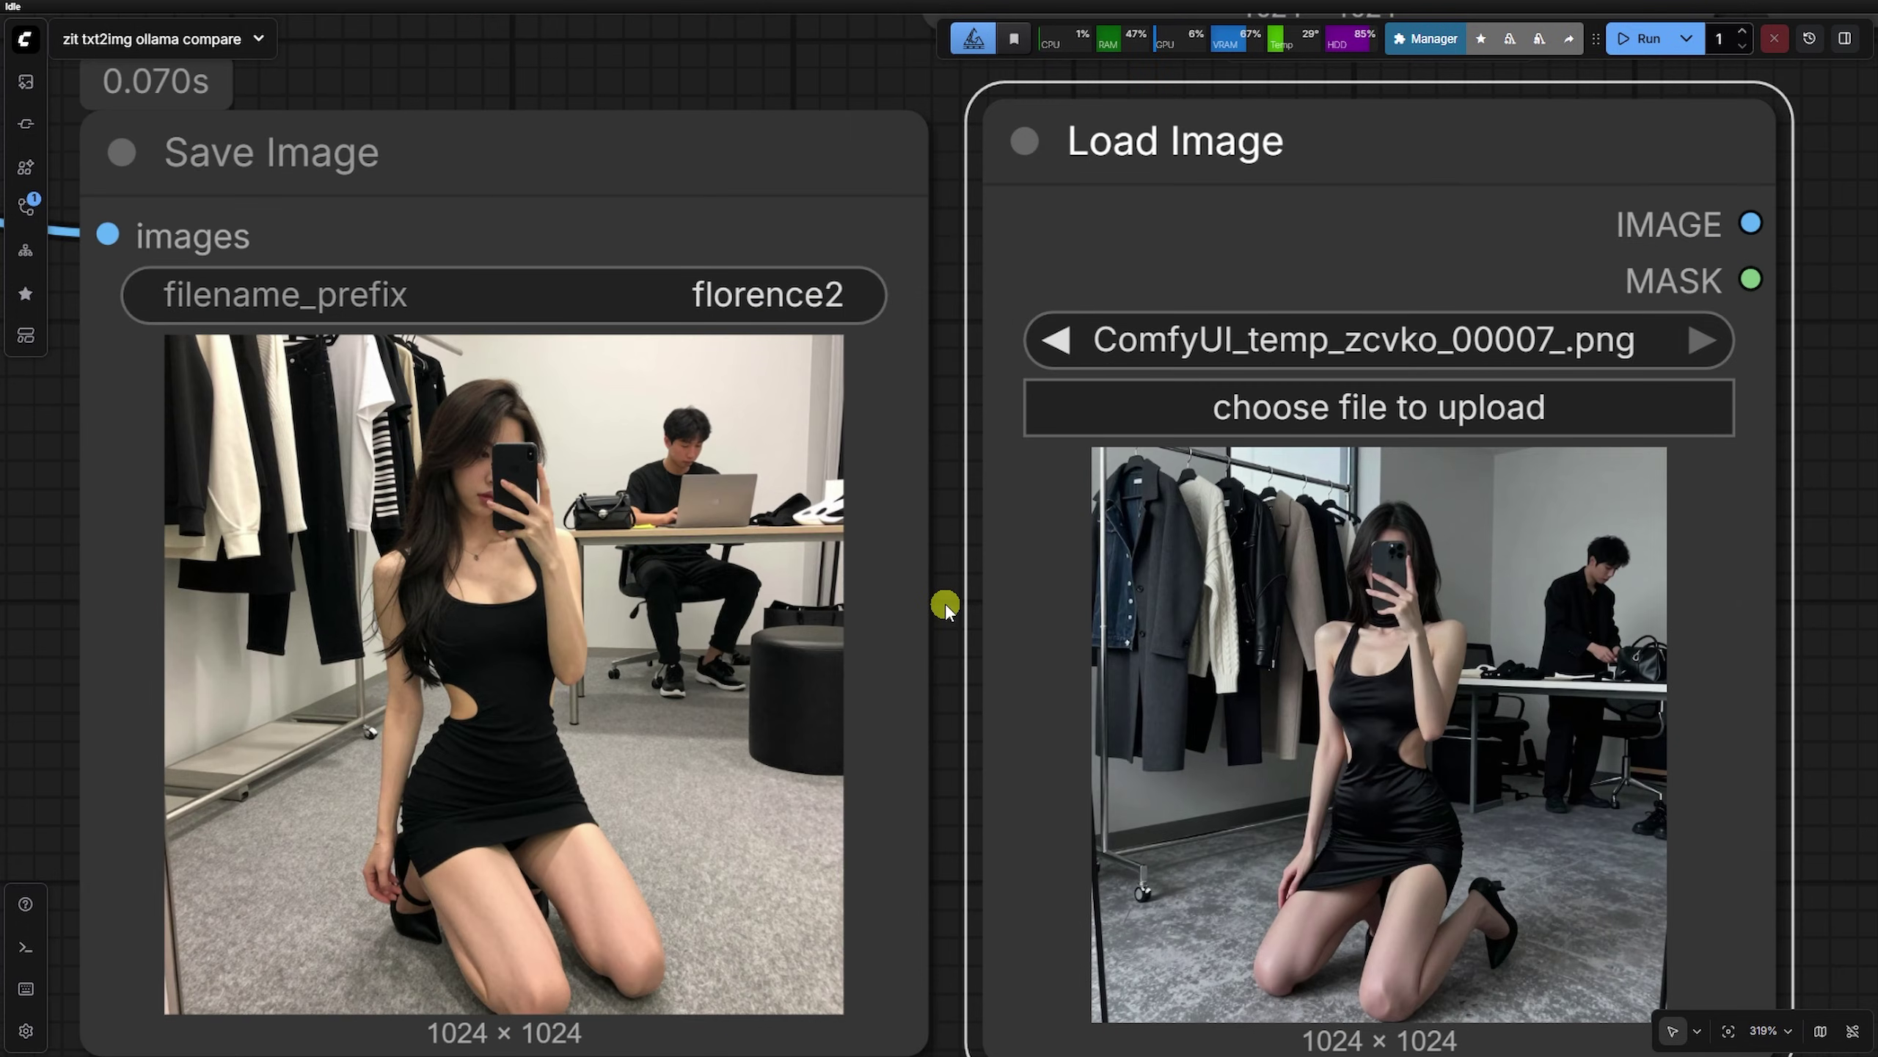
scroll(945, 607, "down", 6)
left_click_drag(1417, 545, 1014, 671)
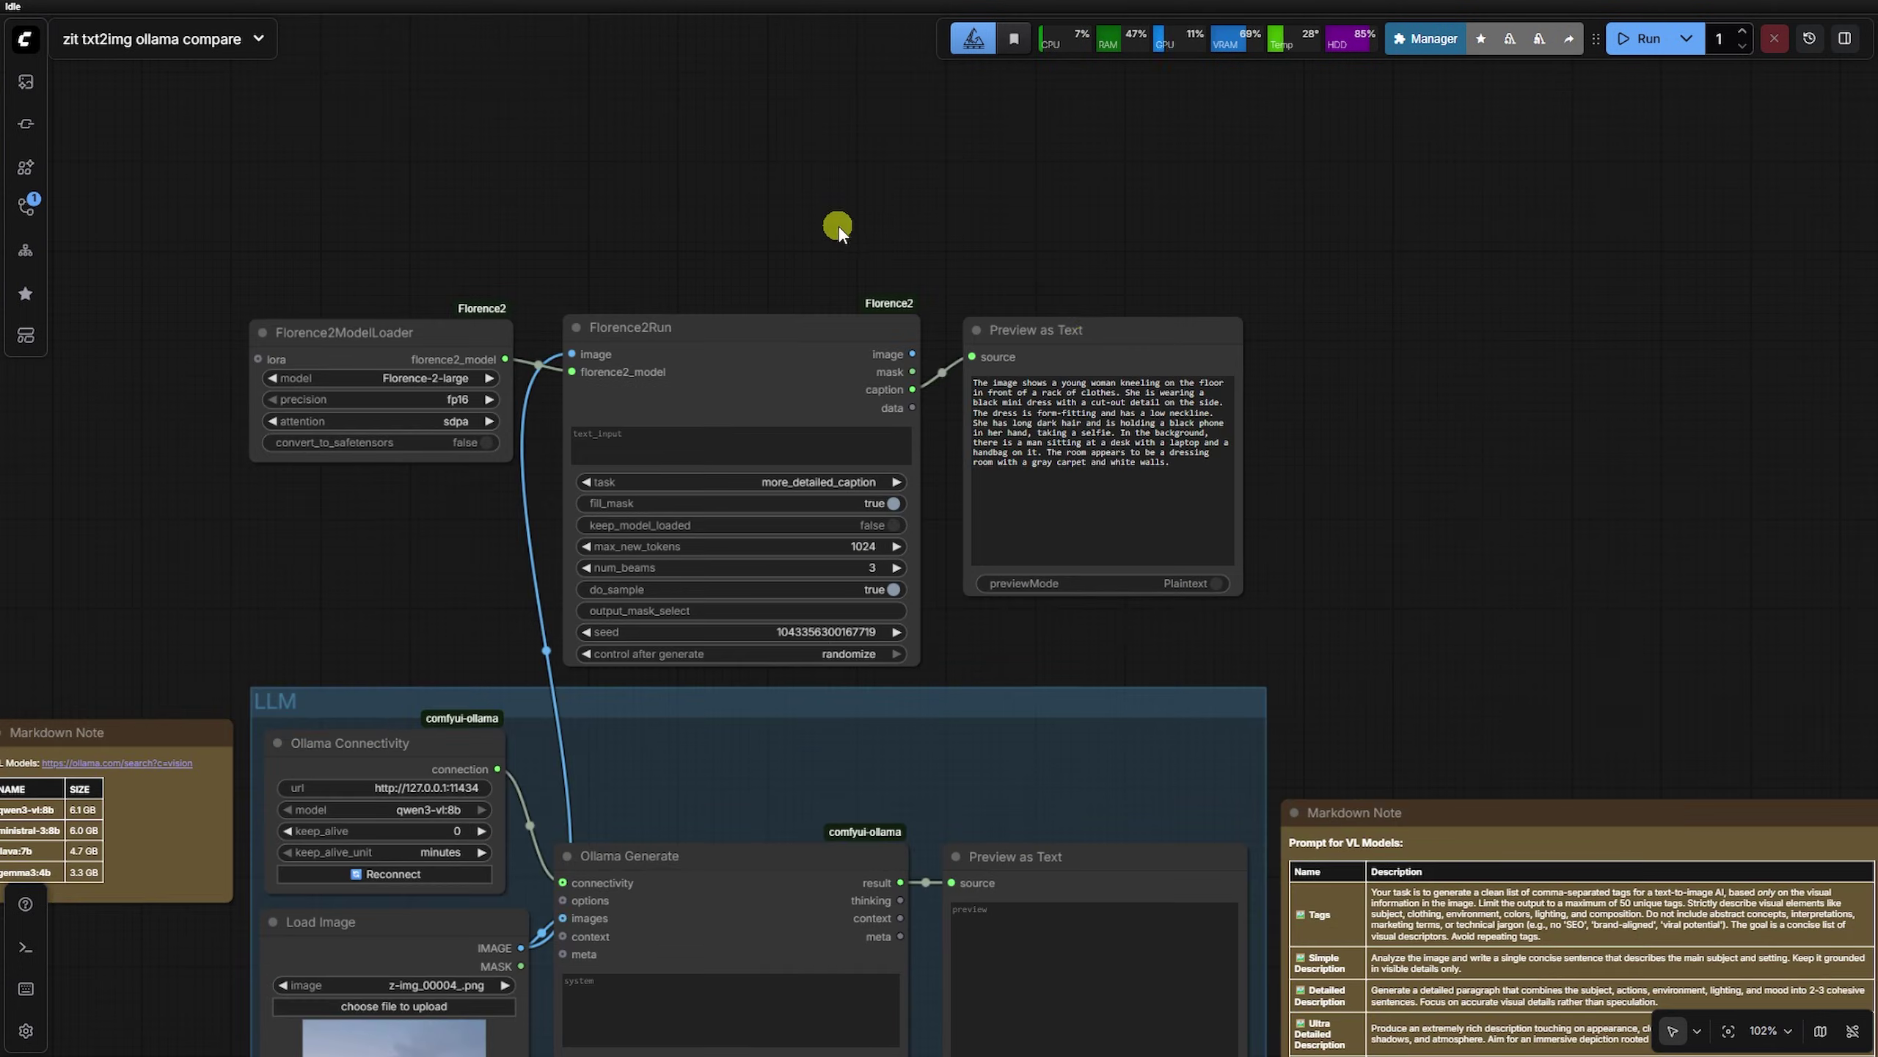
Caption the snowy cabin image z-img_00004_.png with Florence2 and generate an image from that caption
left_click(1094, 329)
left_click(1199, 276)
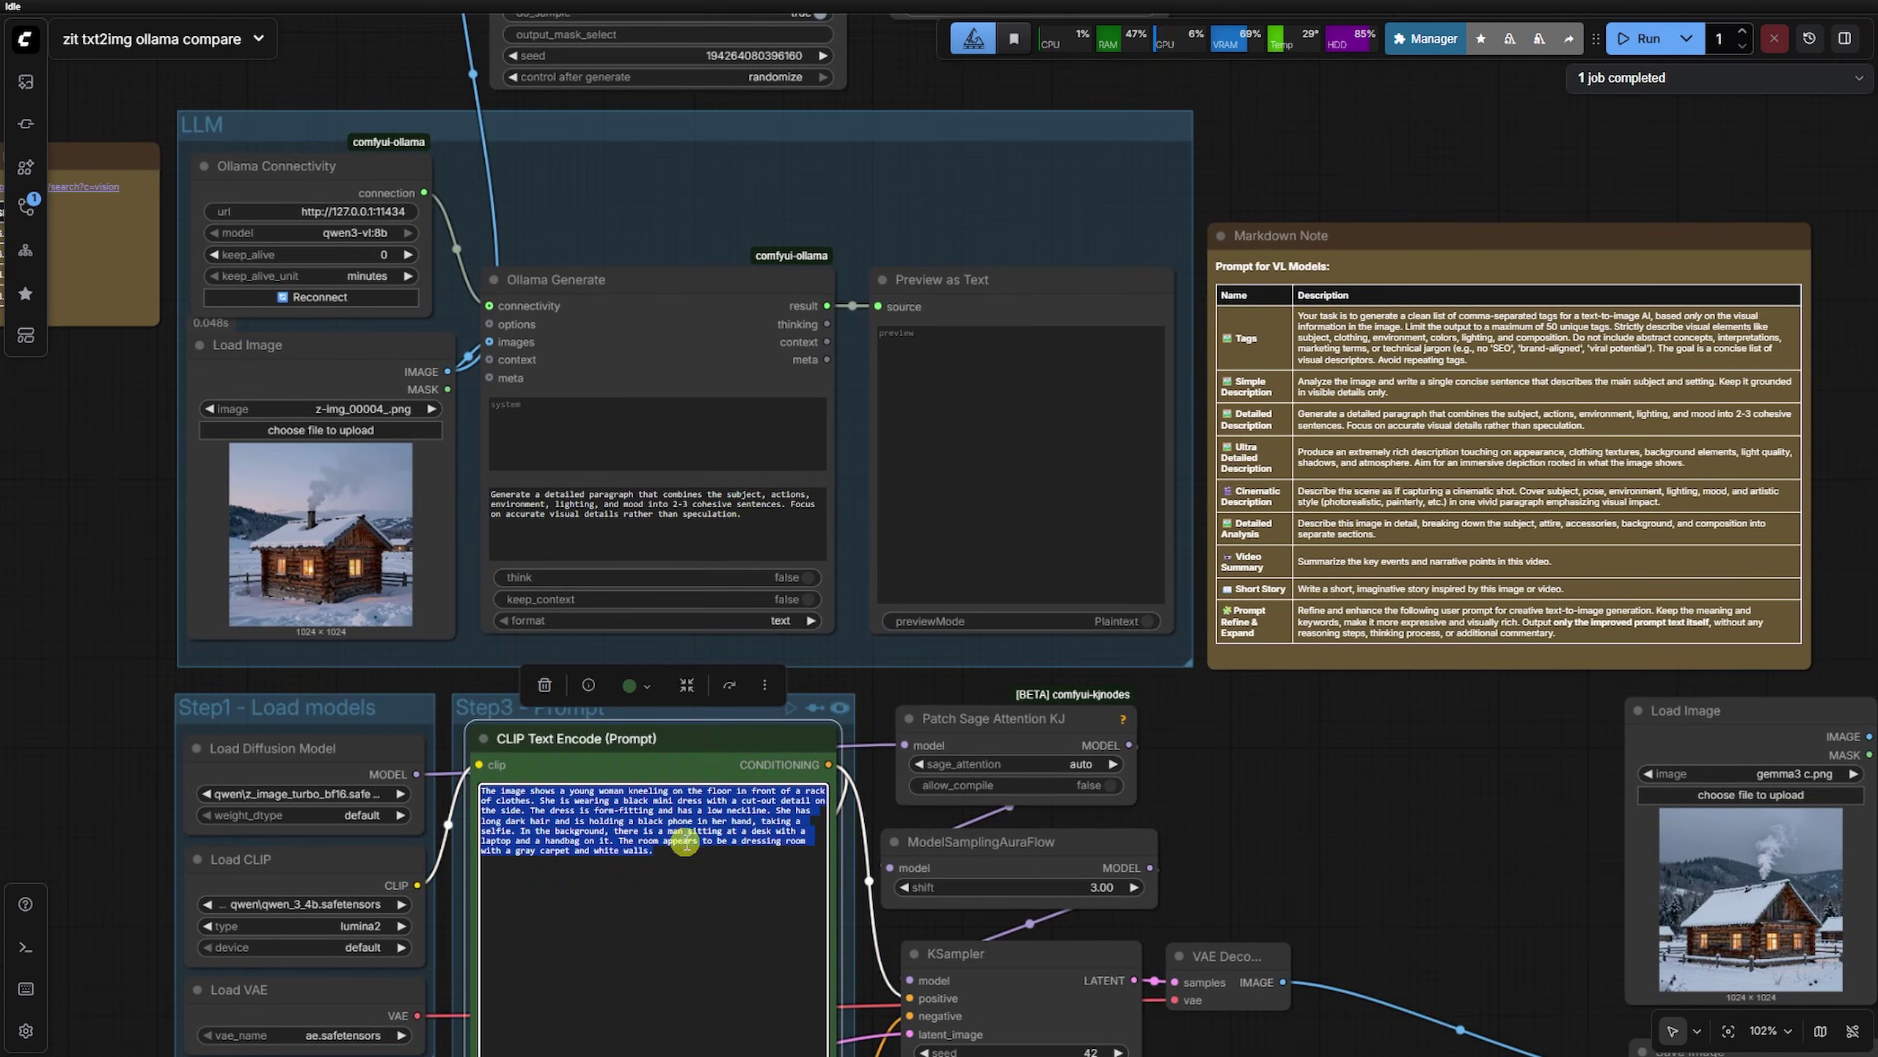
scroll(683, 721, "down", 5)
left_click(1313, 693)
left_click(1312, 495)
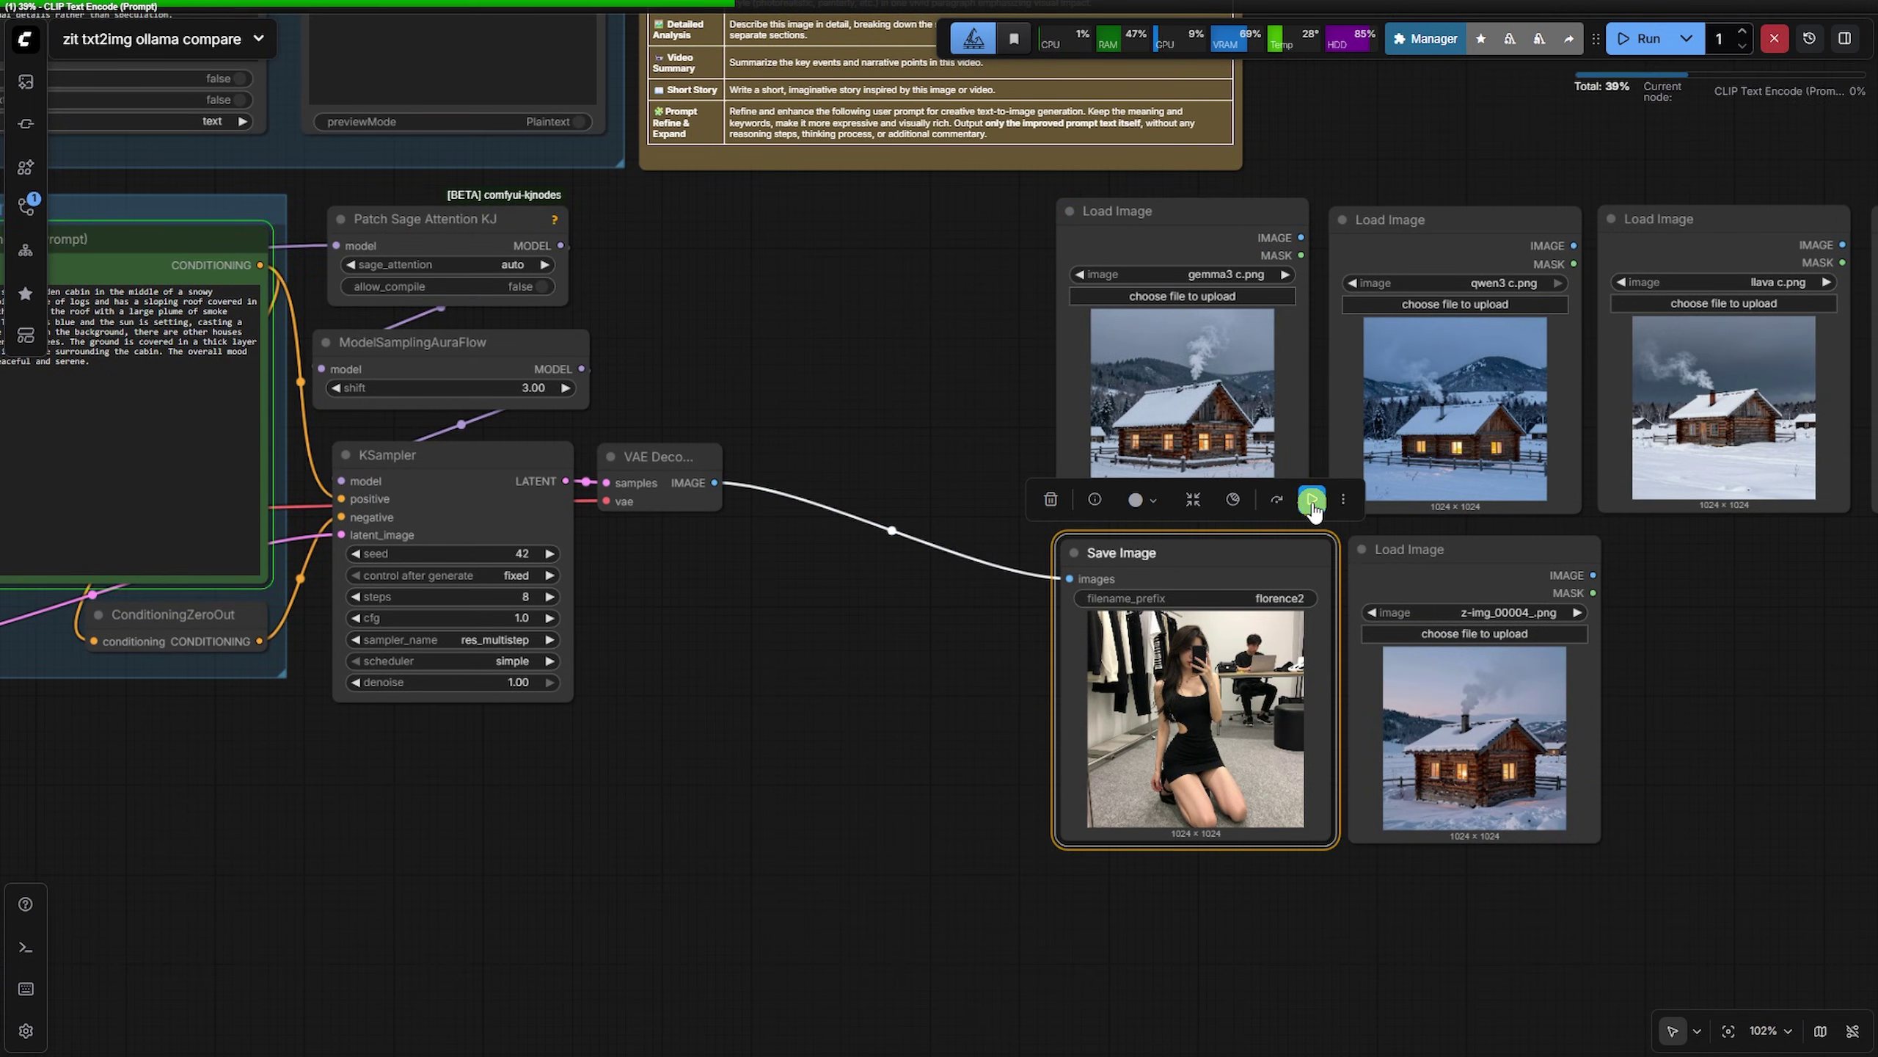
Compare the Florence-generated snowy cabin with its reference image and the gemma3, qwen3, llava and ministral3 c images
scroll(1312, 495, "up", 3)
left_click(587, 201)
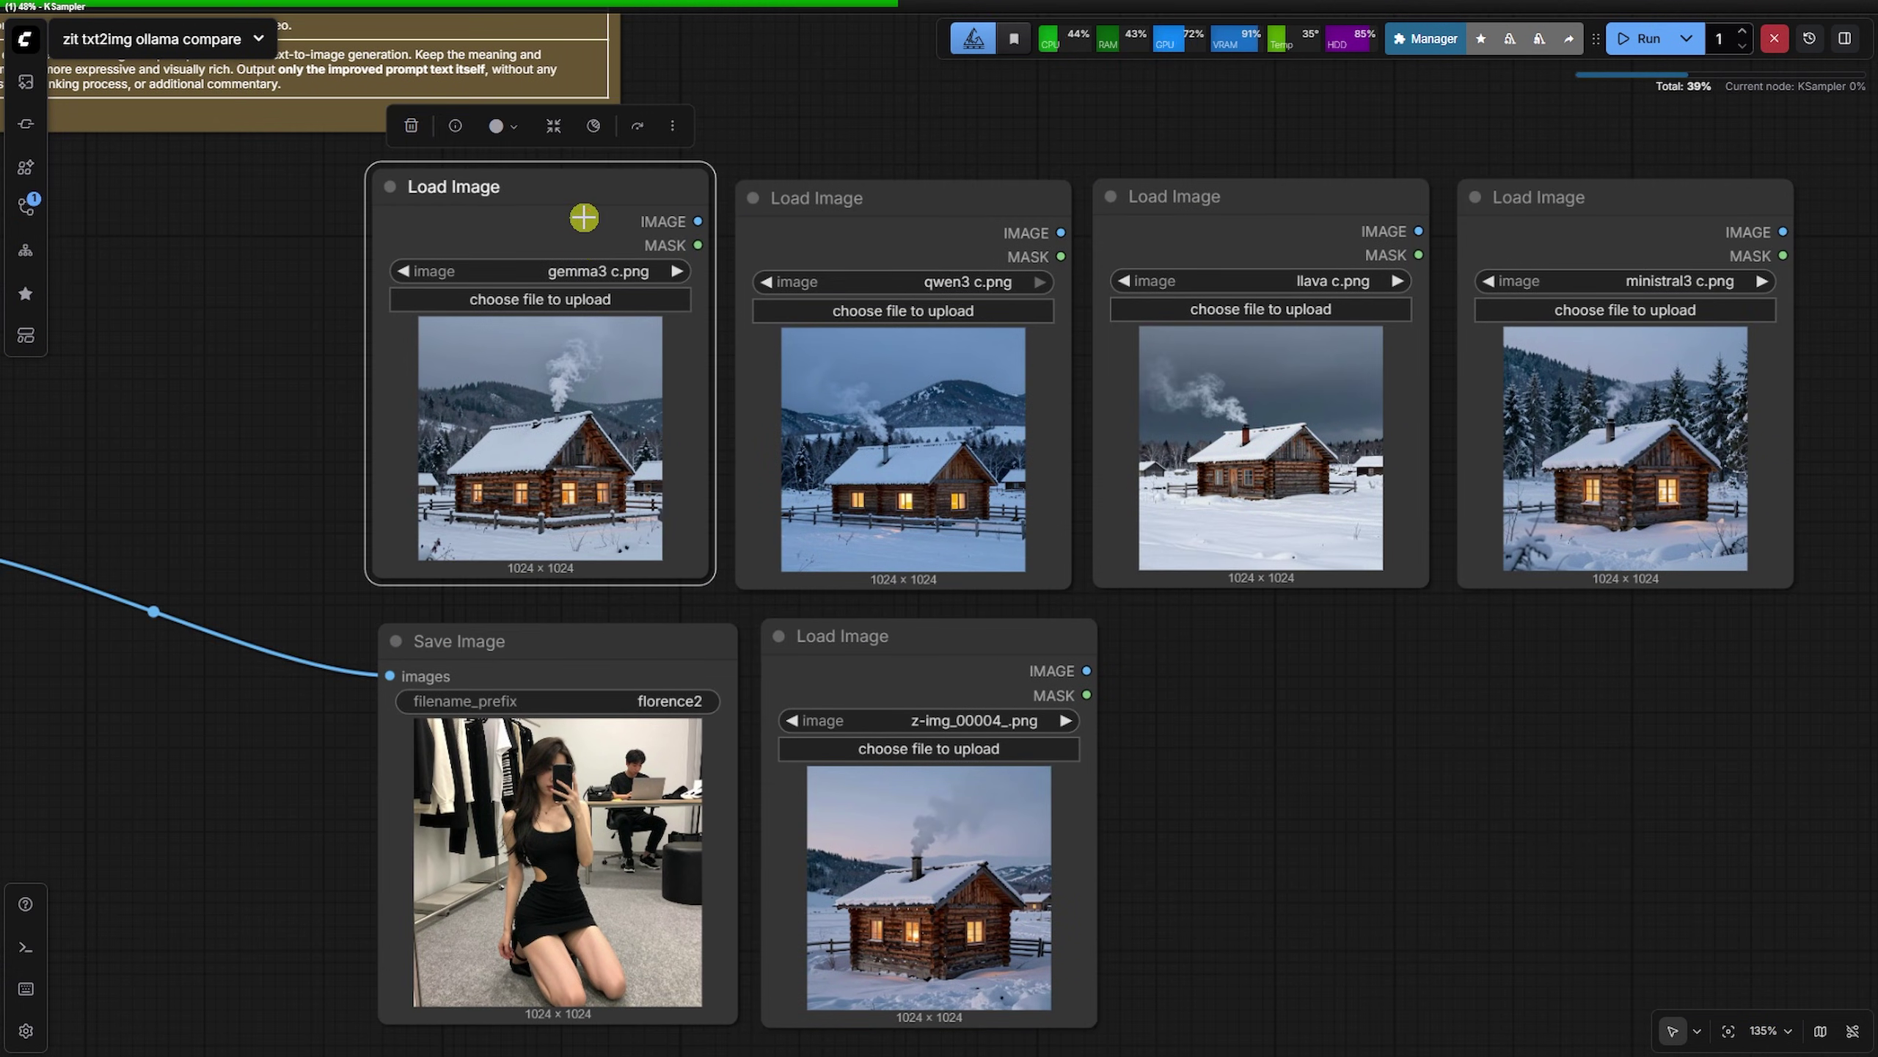
left_click(818, 197)
left_click(1176, 196)
left_click(1530, 260)
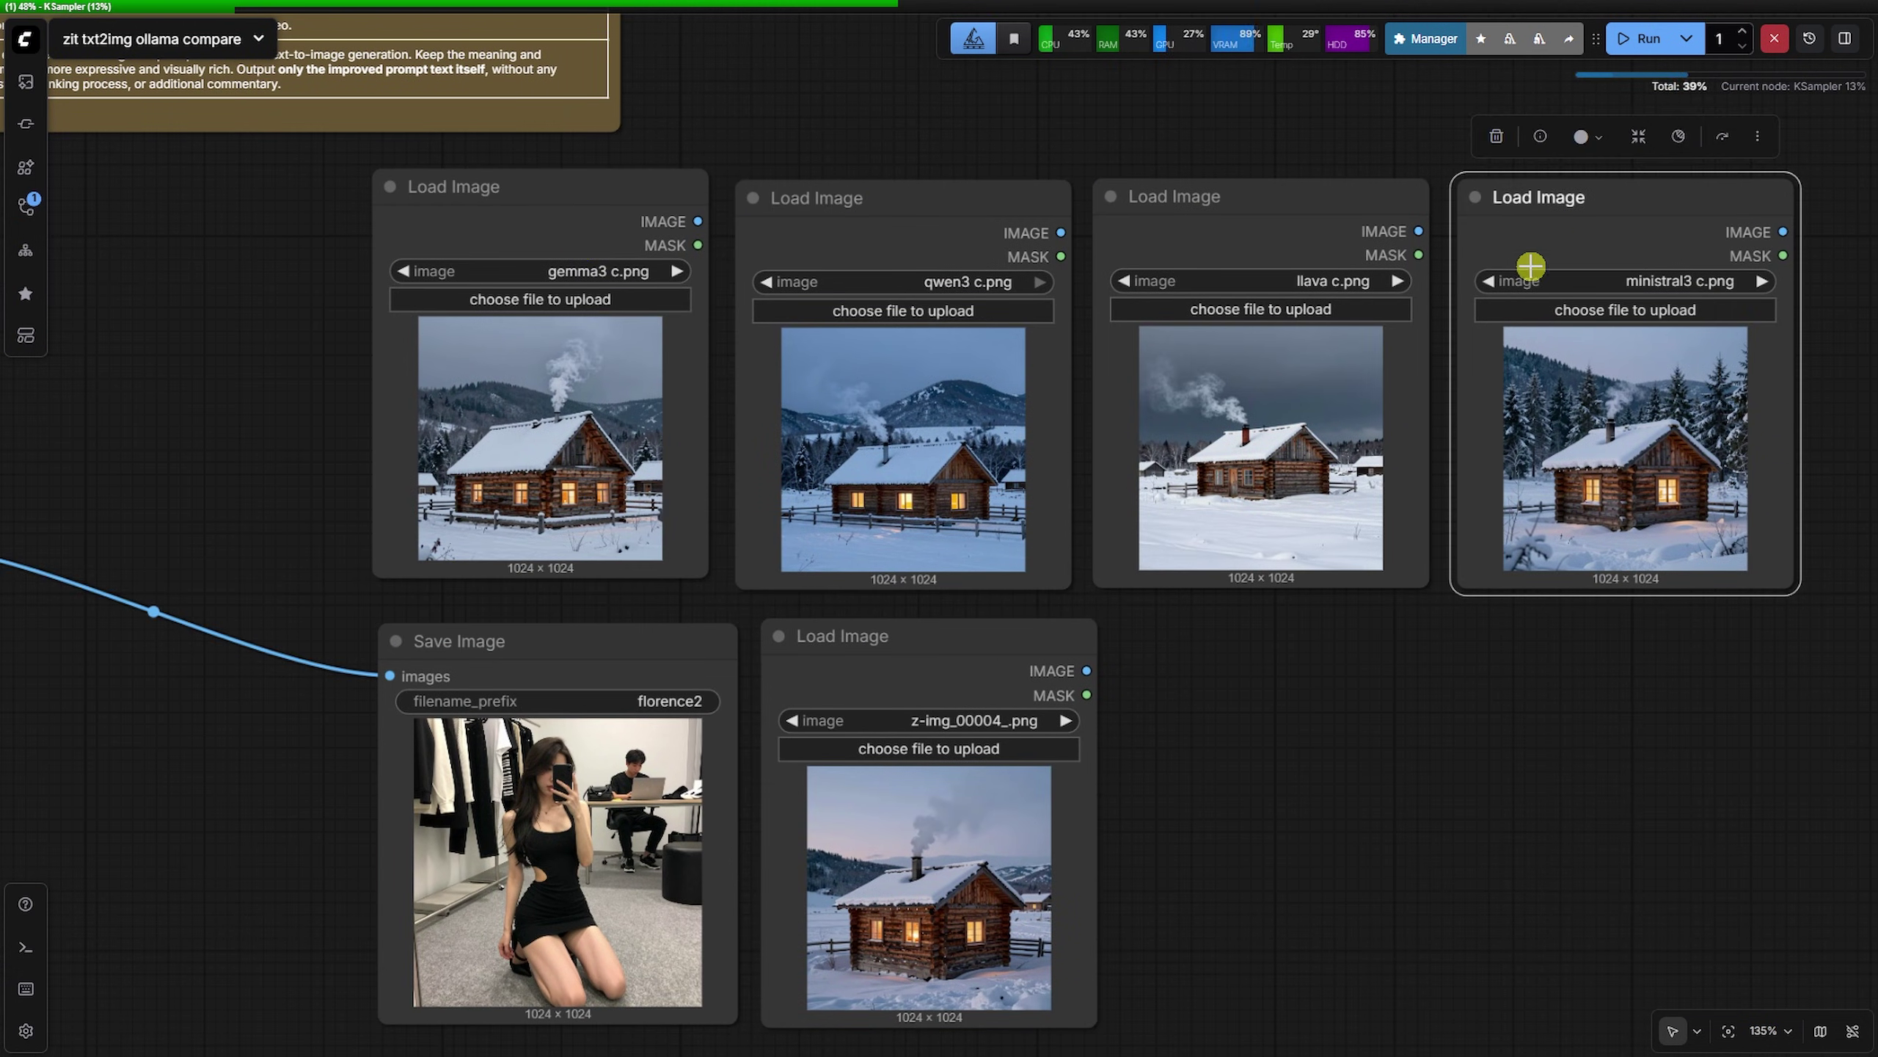
left_click(843, 636)
left_click(657, 1000)
left_click(924, 981)
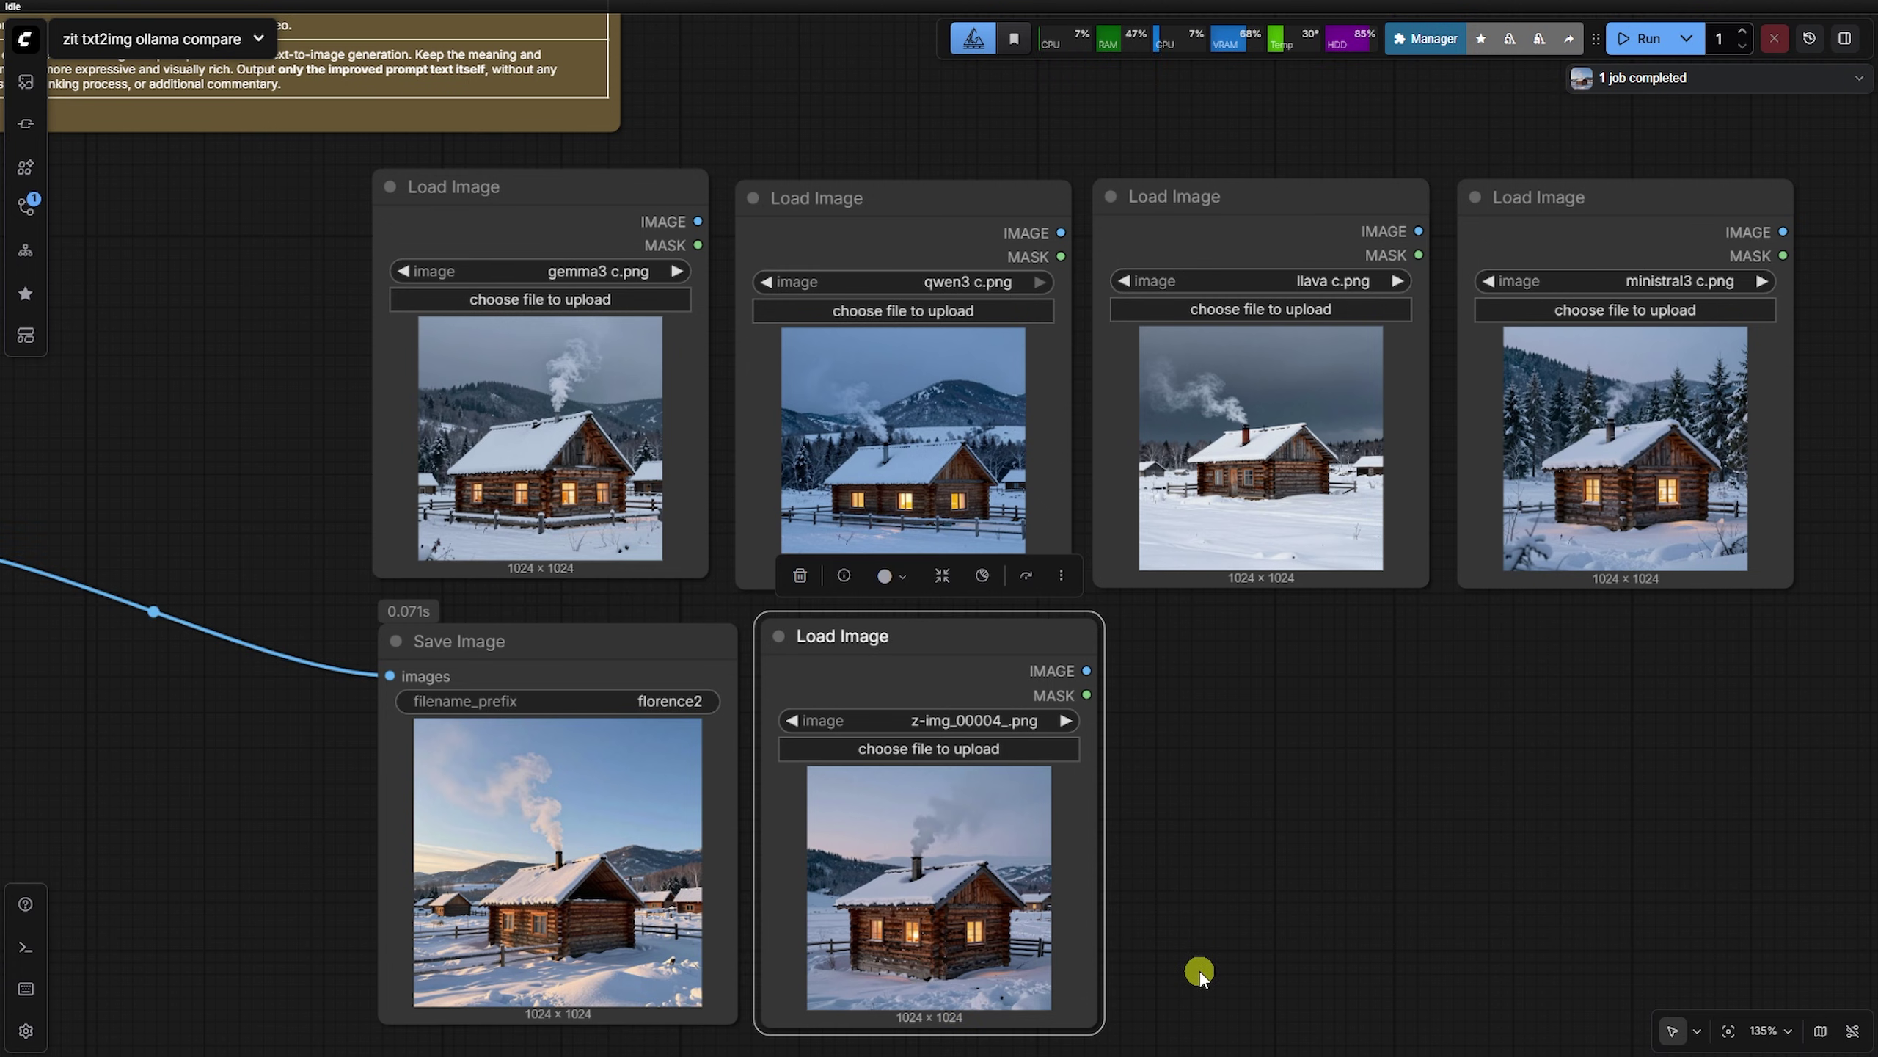
left_click(654, 866)
left_click(1245, 477)
left_click(1193, 692)
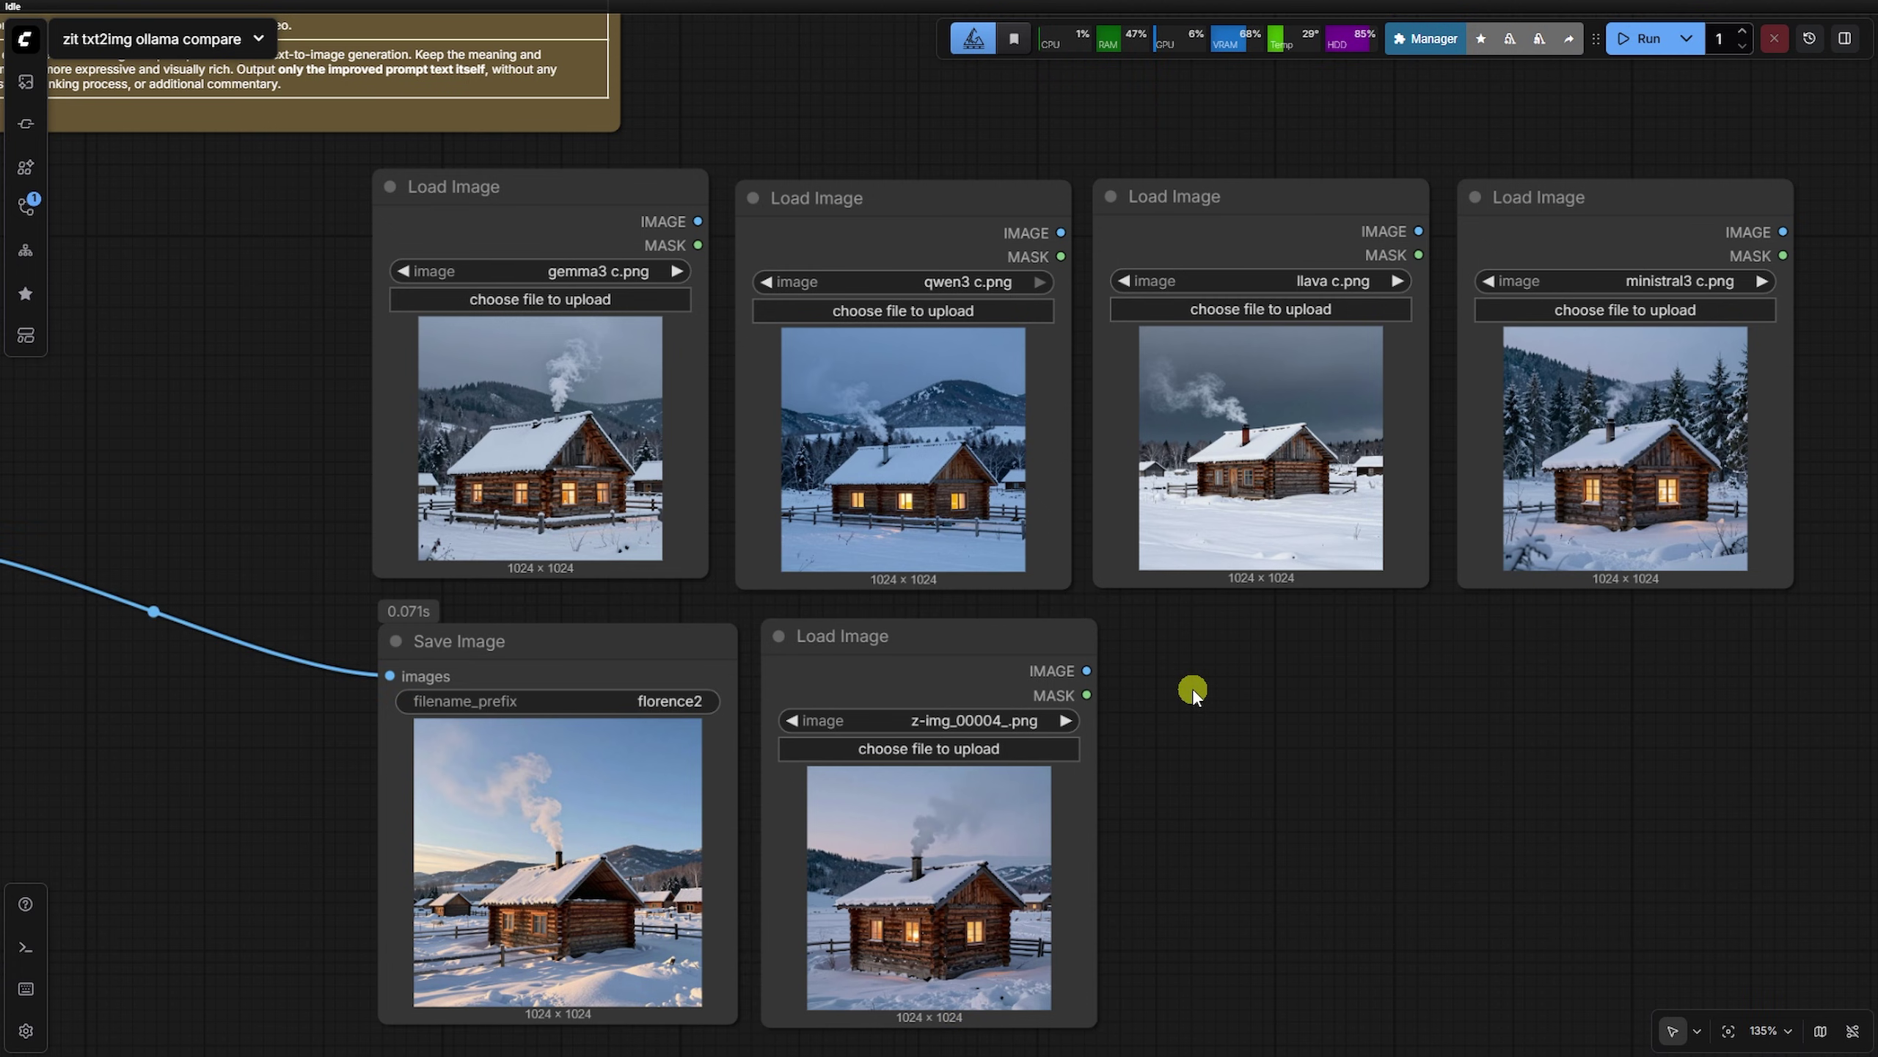
Replace the CLIP Text Encode prompt with Florence's caption of the Christmas street image z-img_00047_.png and generate the image
scroll(1195, 694, "down", 5)
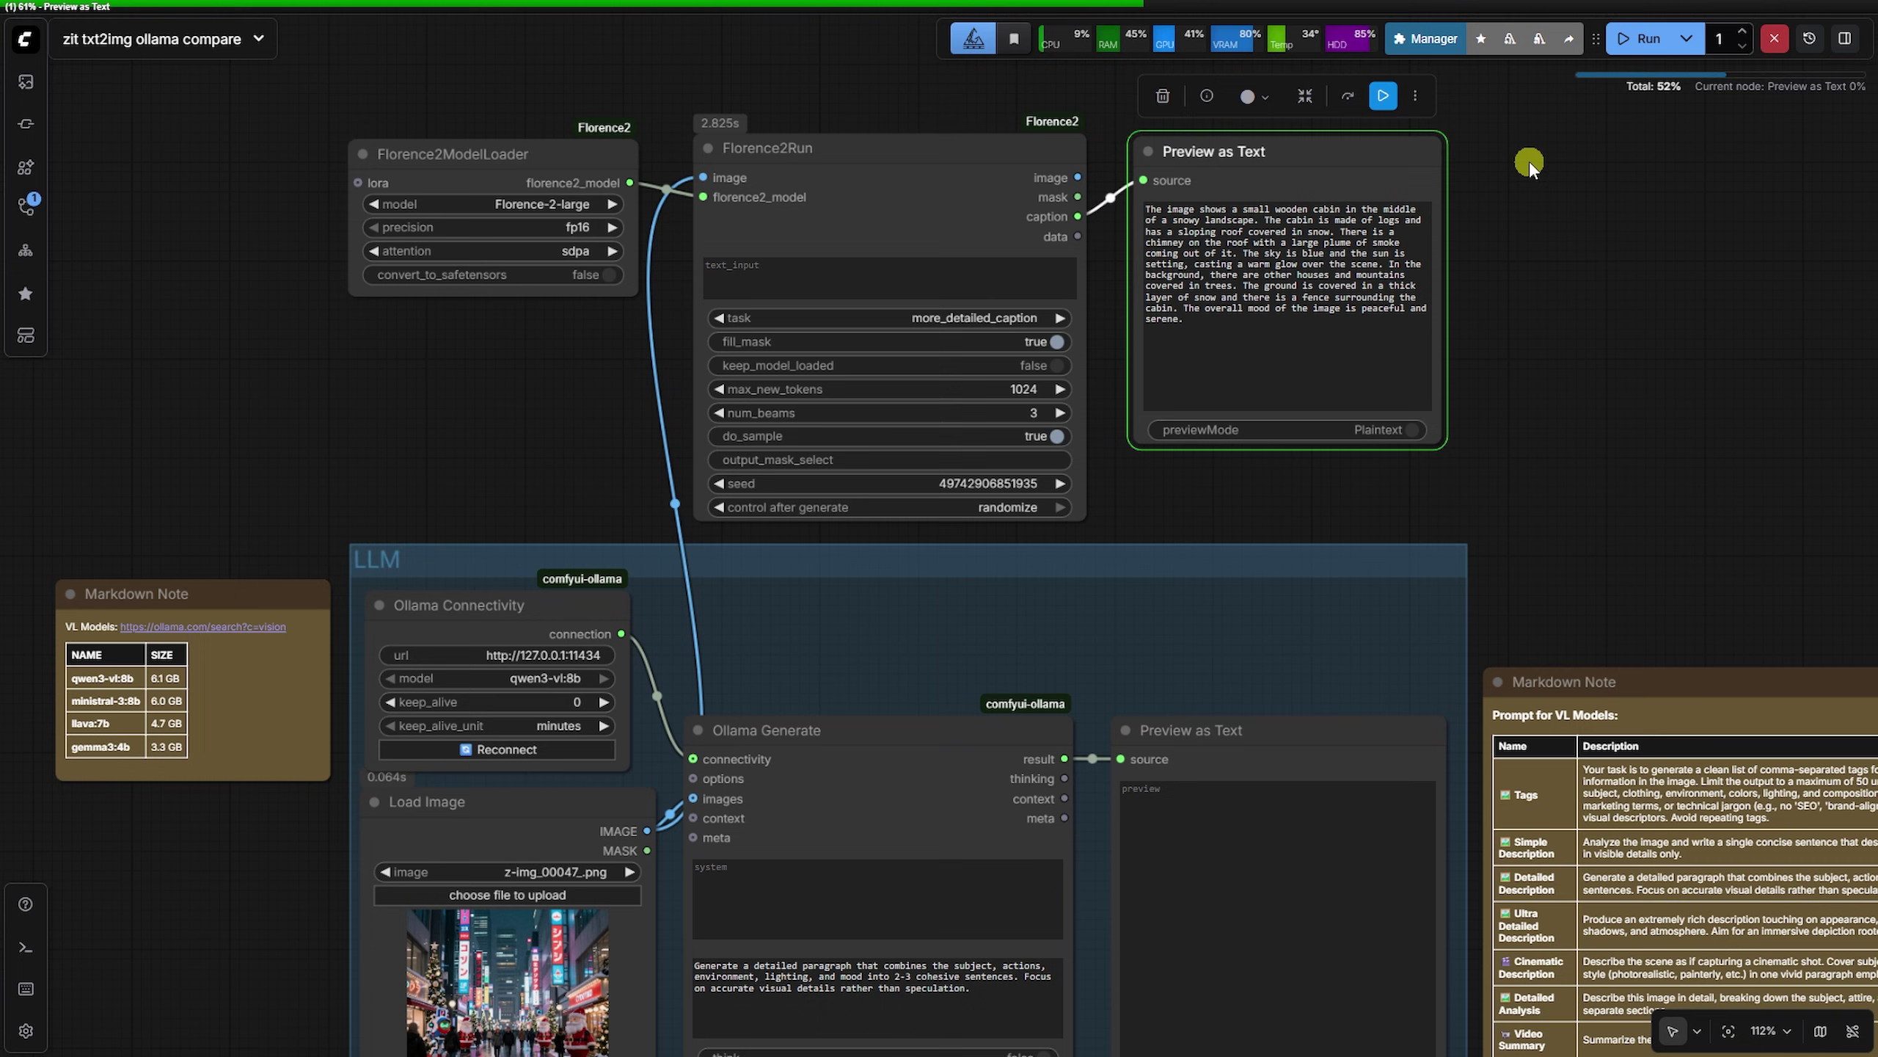
triple_click(1305, 261)
key("ctrl+c")
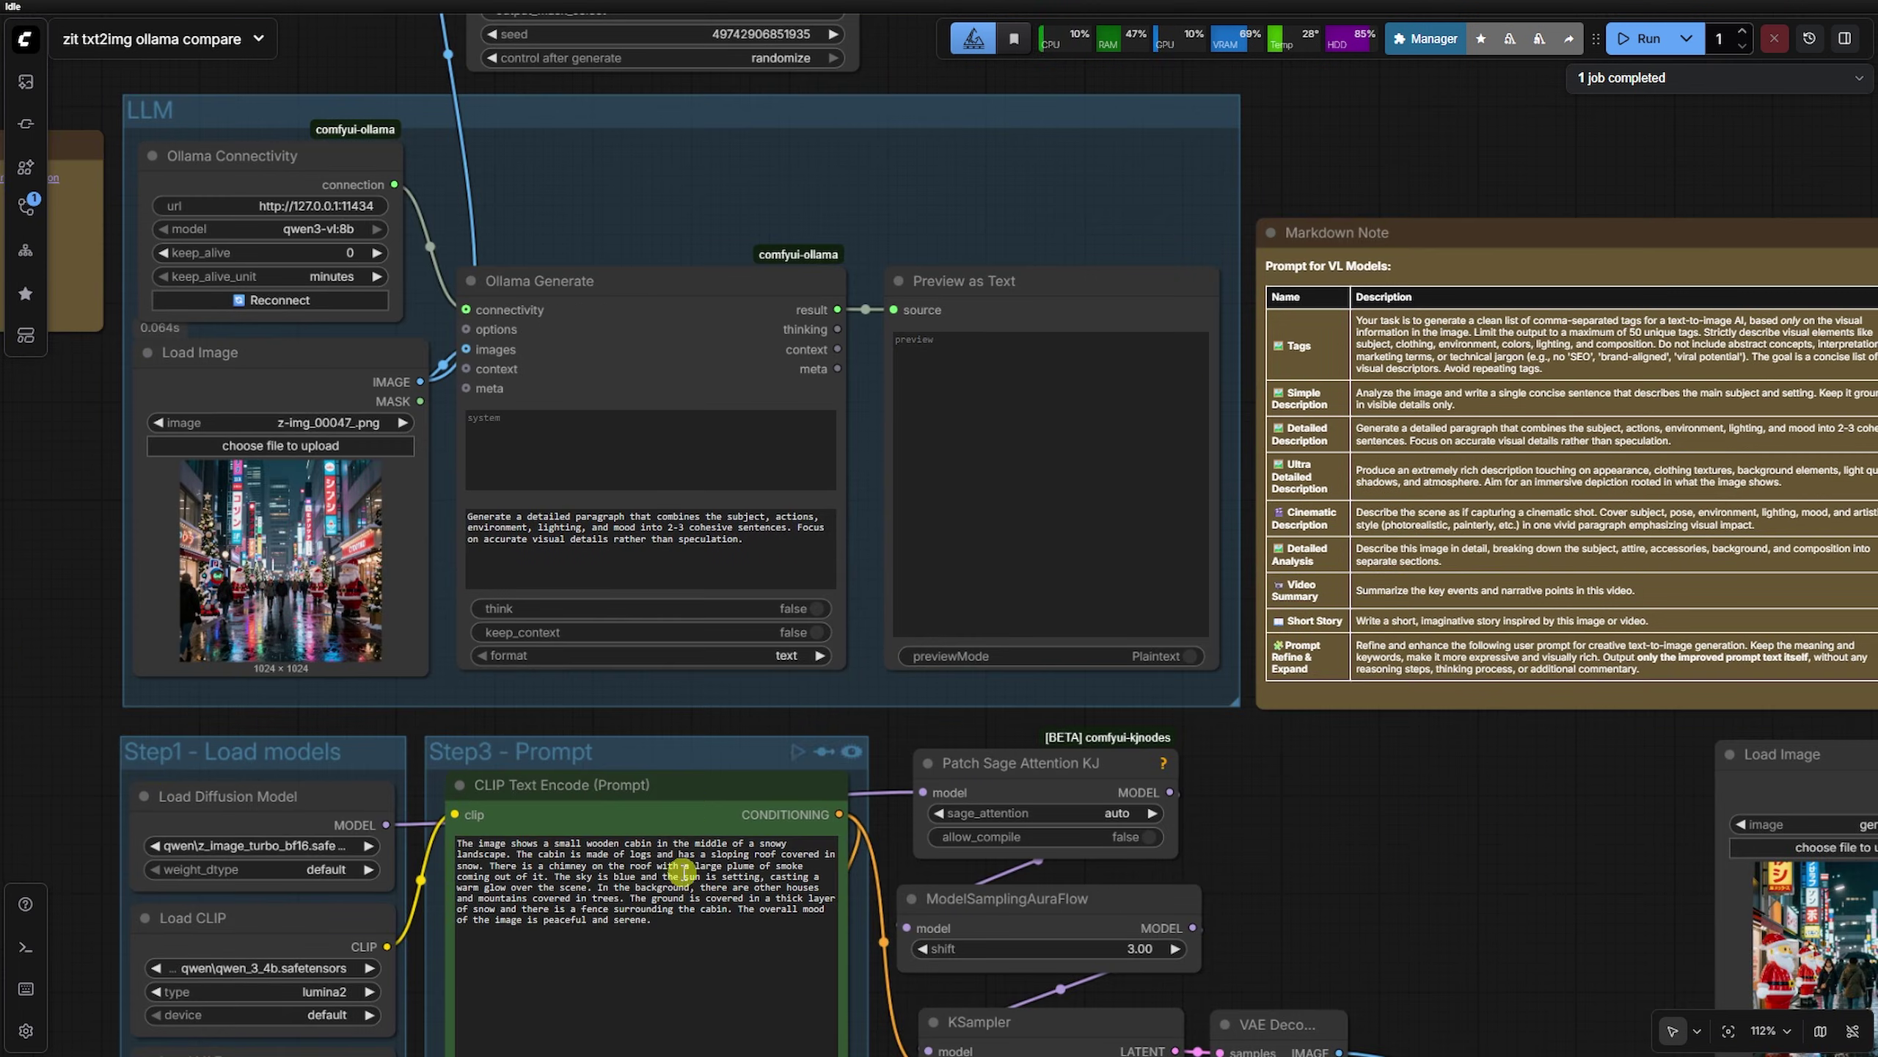
left_click(679, 873)
key("ctrl+a")
key("ctrl+v")
left_click_drag(1440, 877, 1413, 839)
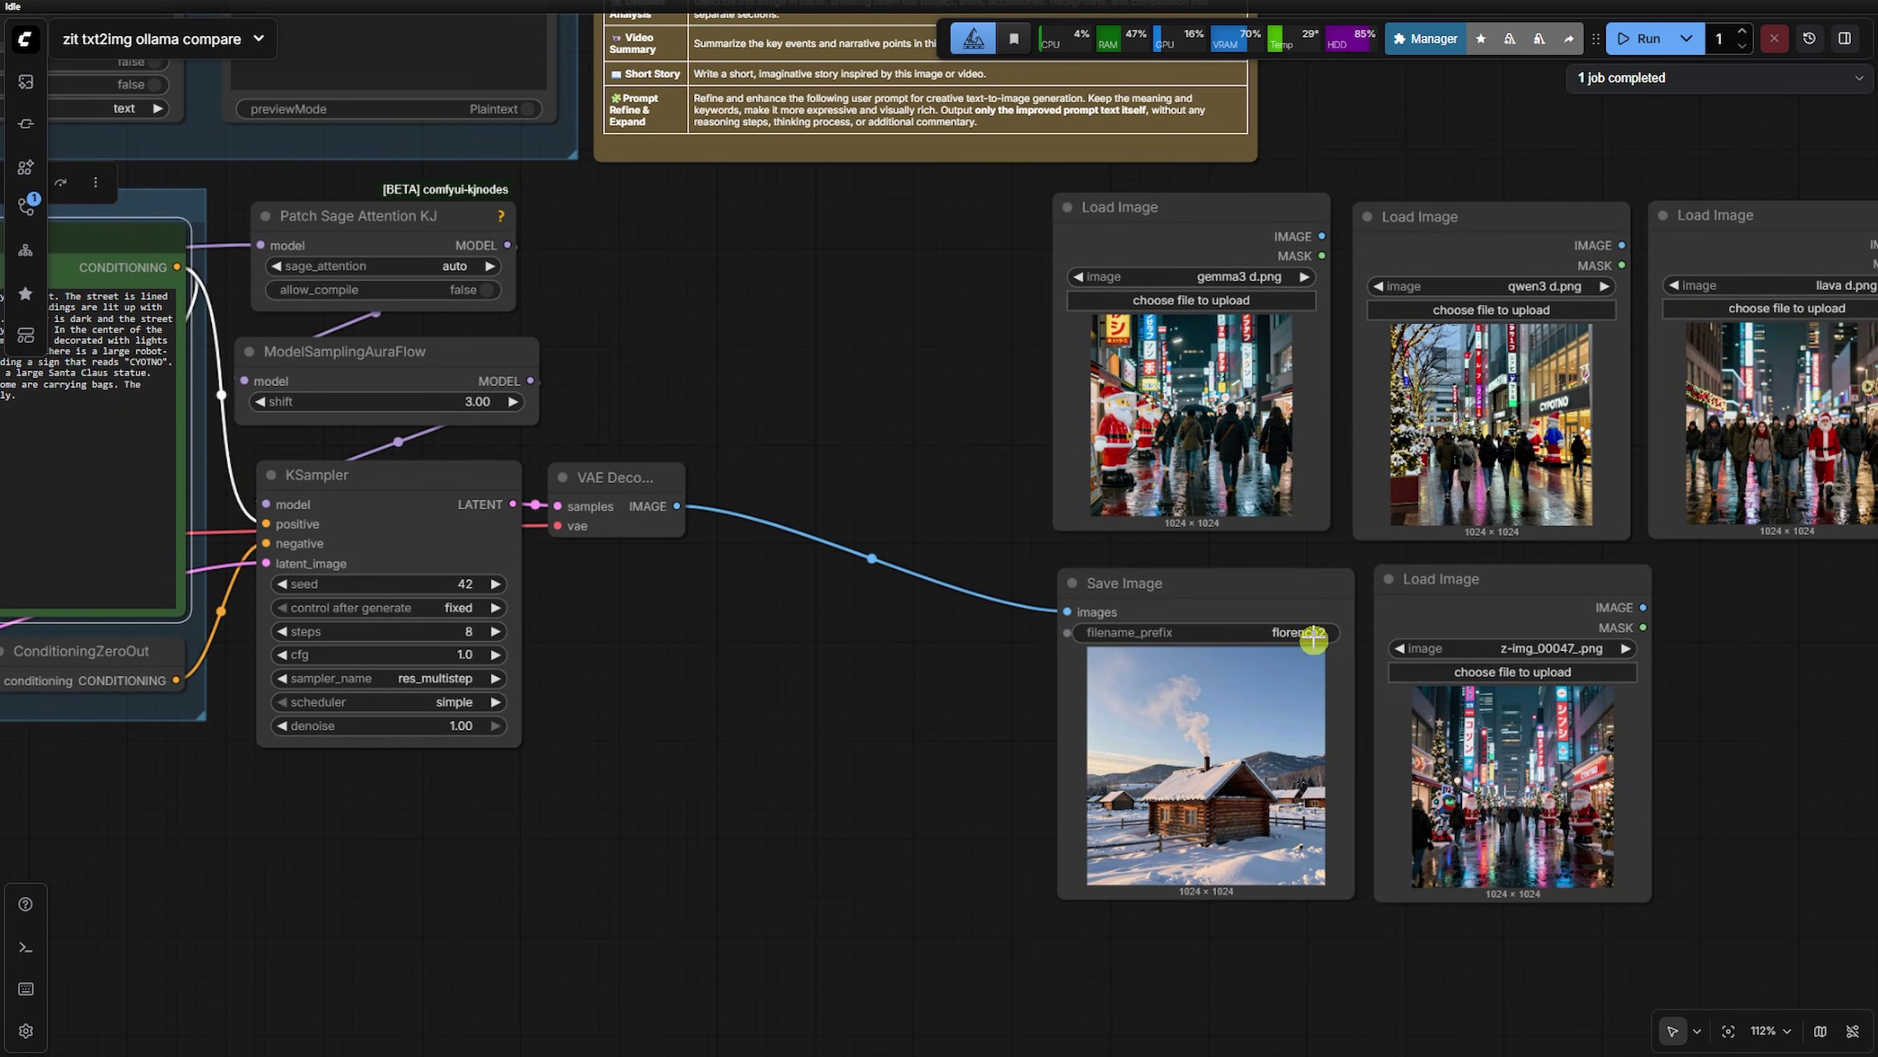
left_click(1313, 639)
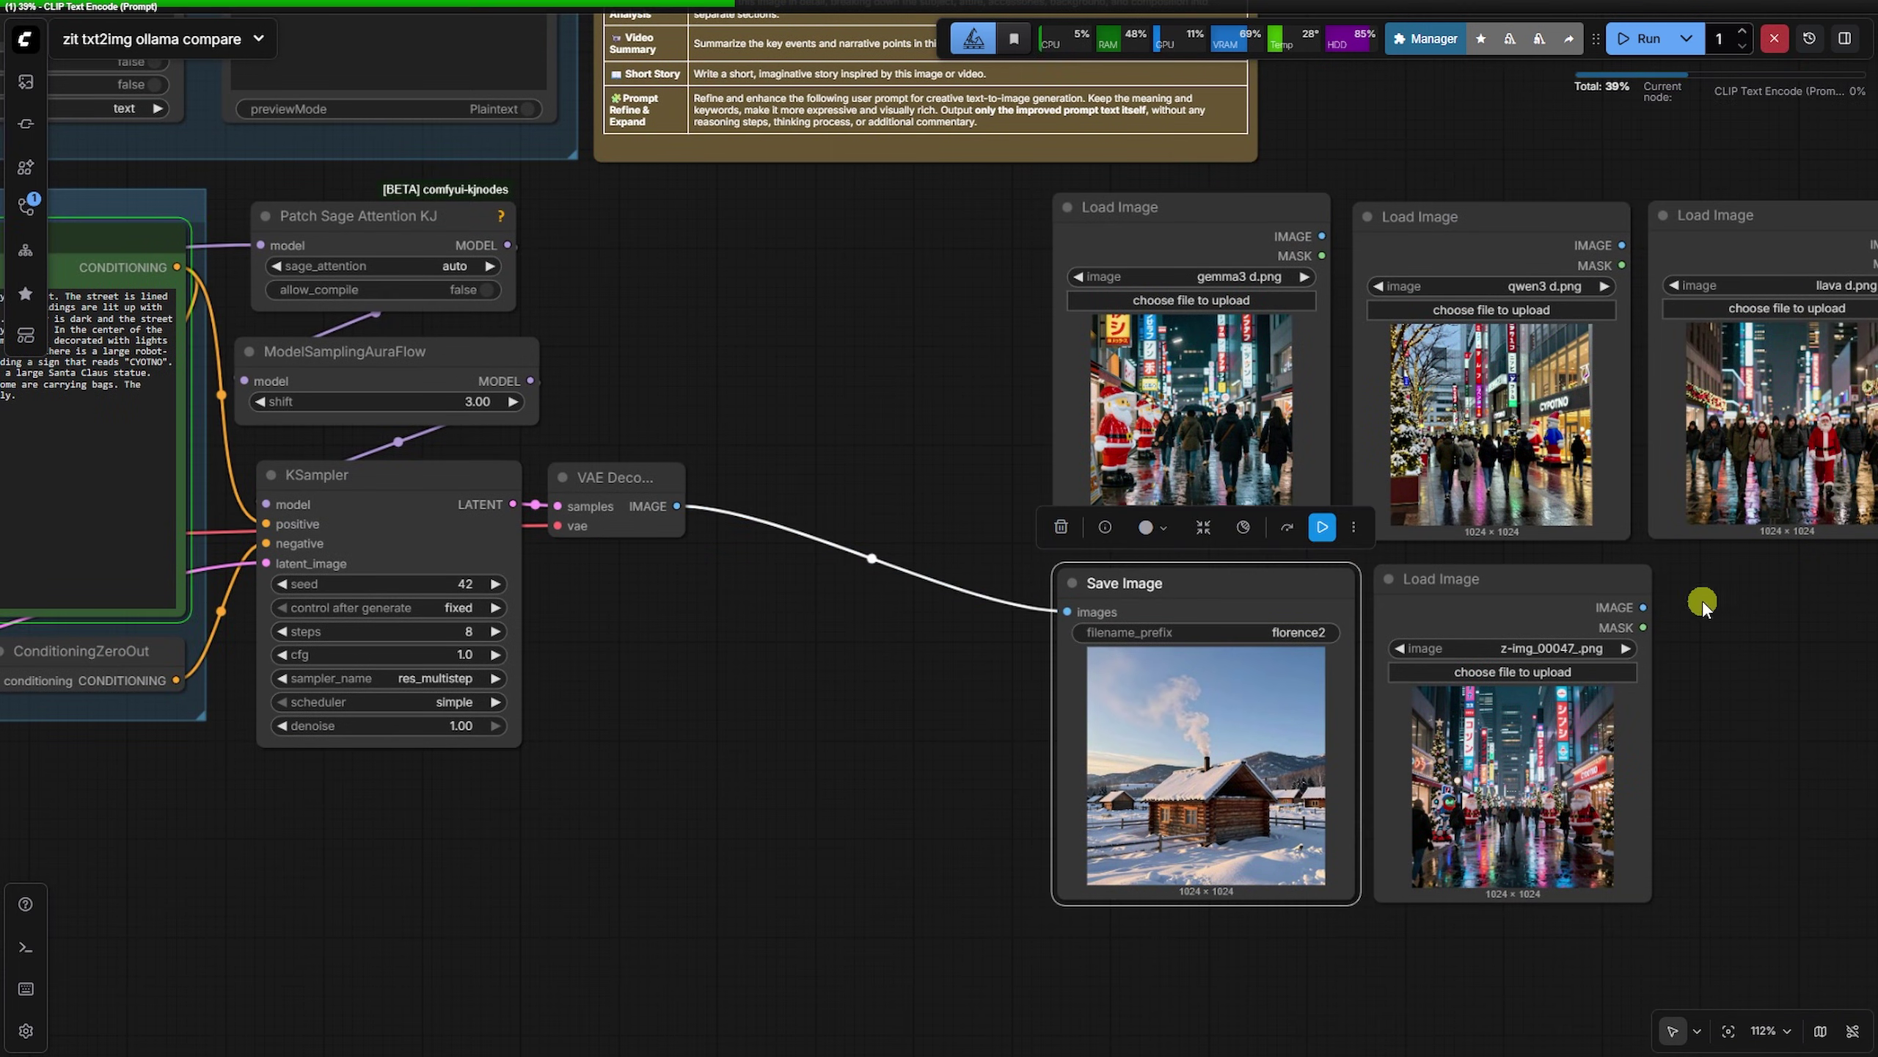
Look over the gemma3, qwen3, llava and ministral3 d images and the Christmas street reference image
scroll(1157, 558, "up", 2)
left_click_drag(1758, 604, 1199, 614)
left_click(571, 136)
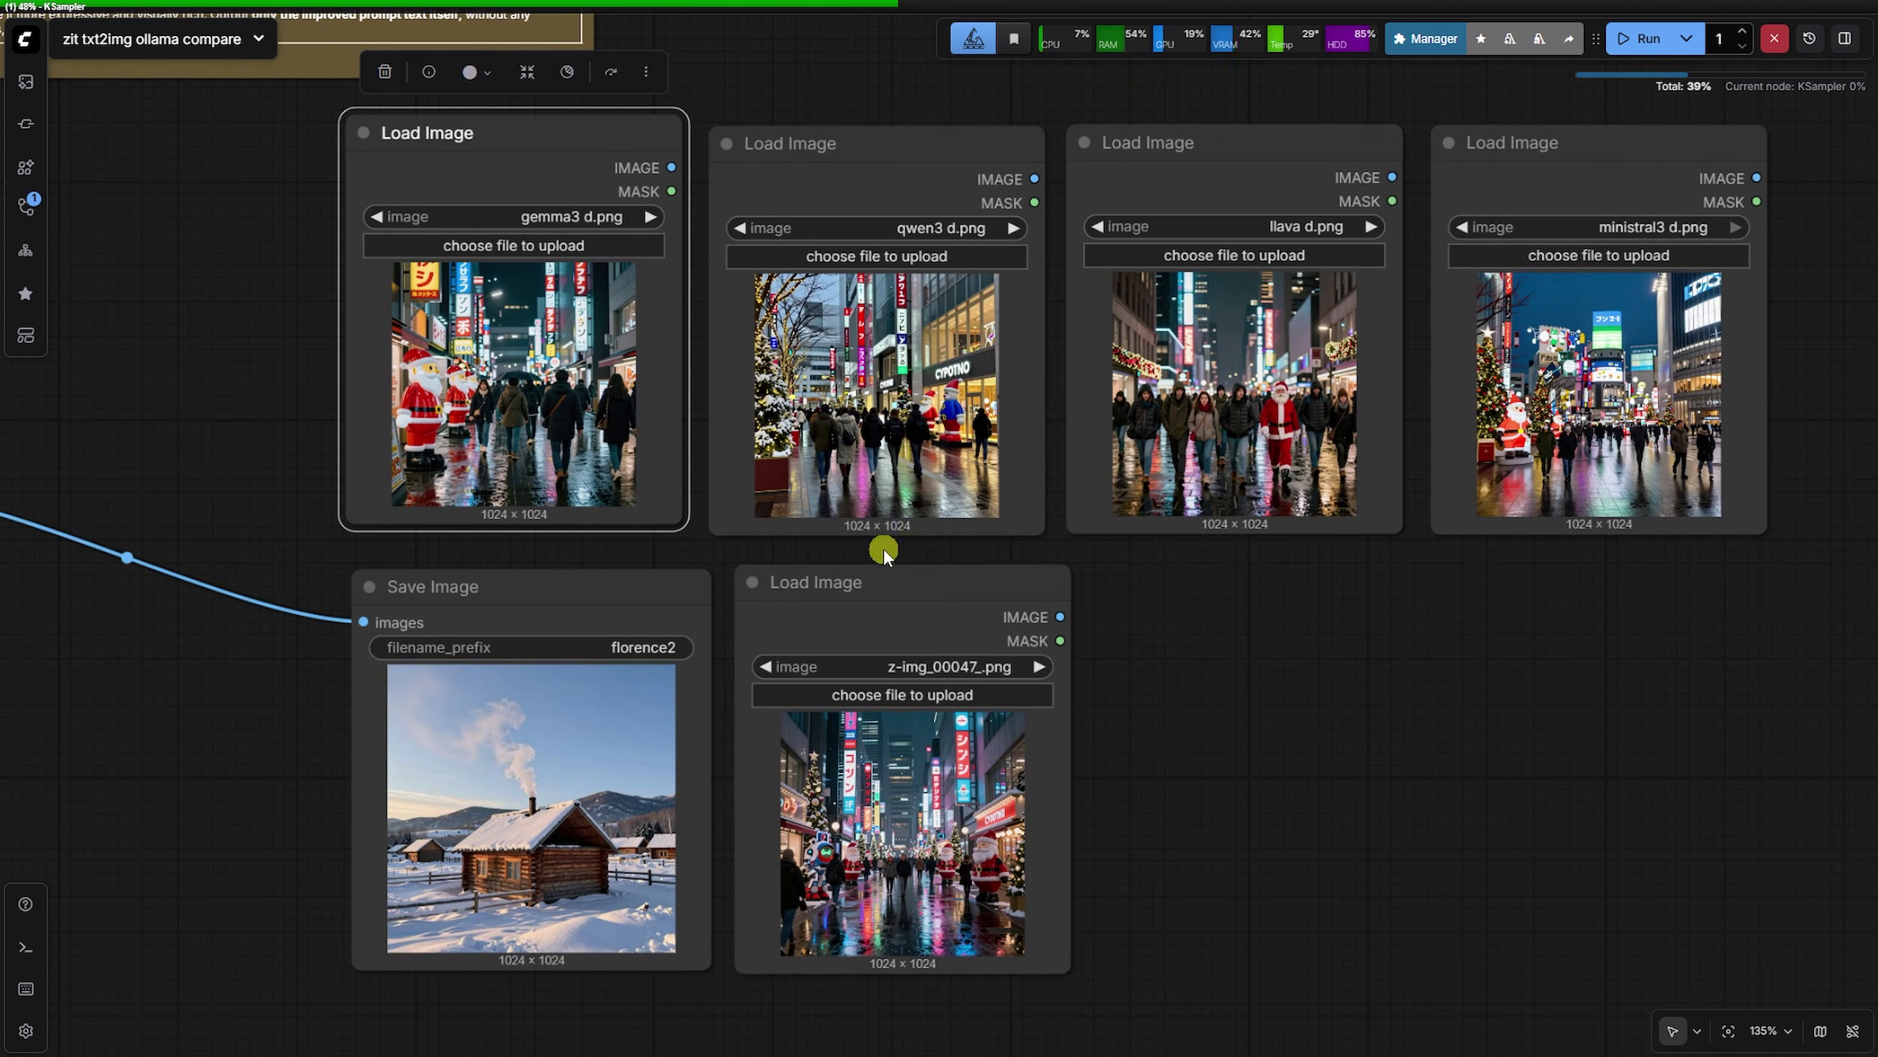
left_click(926, 146)
left_click(1179, 147)
left_click(1541, 146)
left_click(1044, 576)
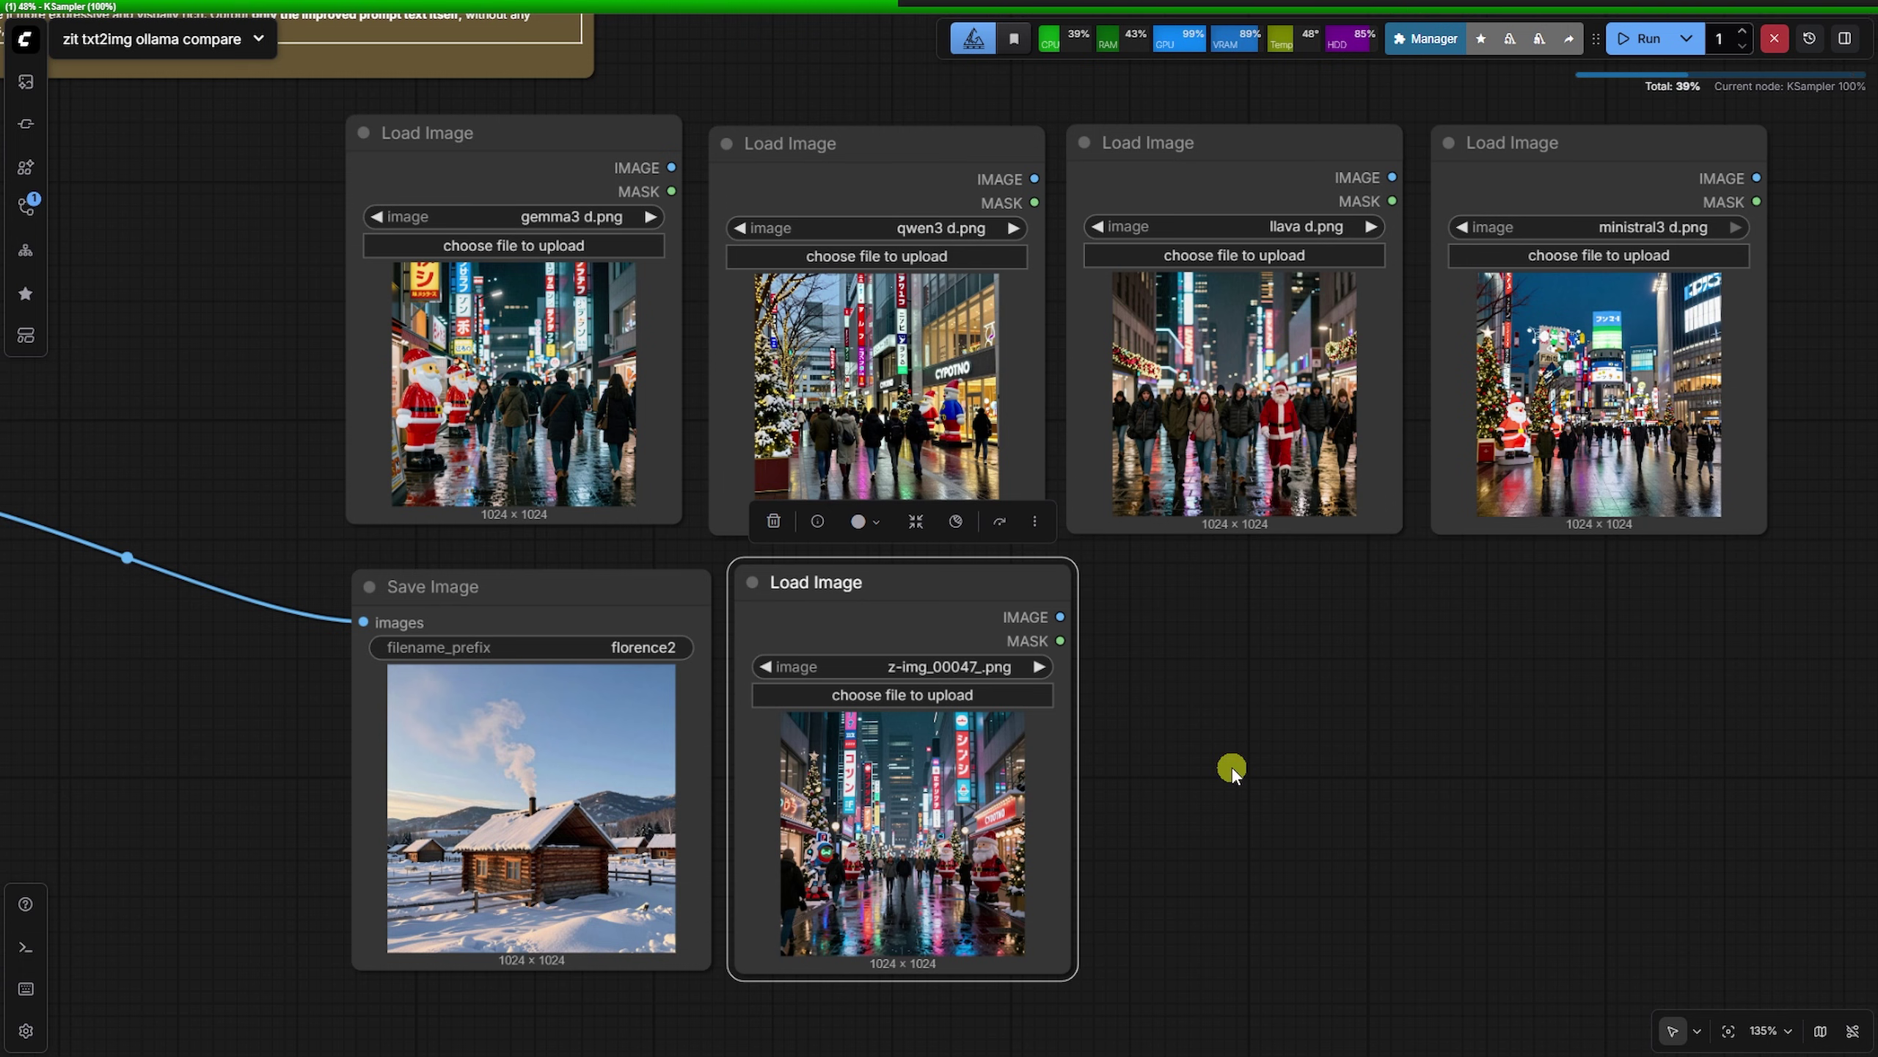
Examine the Florence-generated Christmas street up close against its reference image and the llava d result
scroll(341, 897, "up", 5)
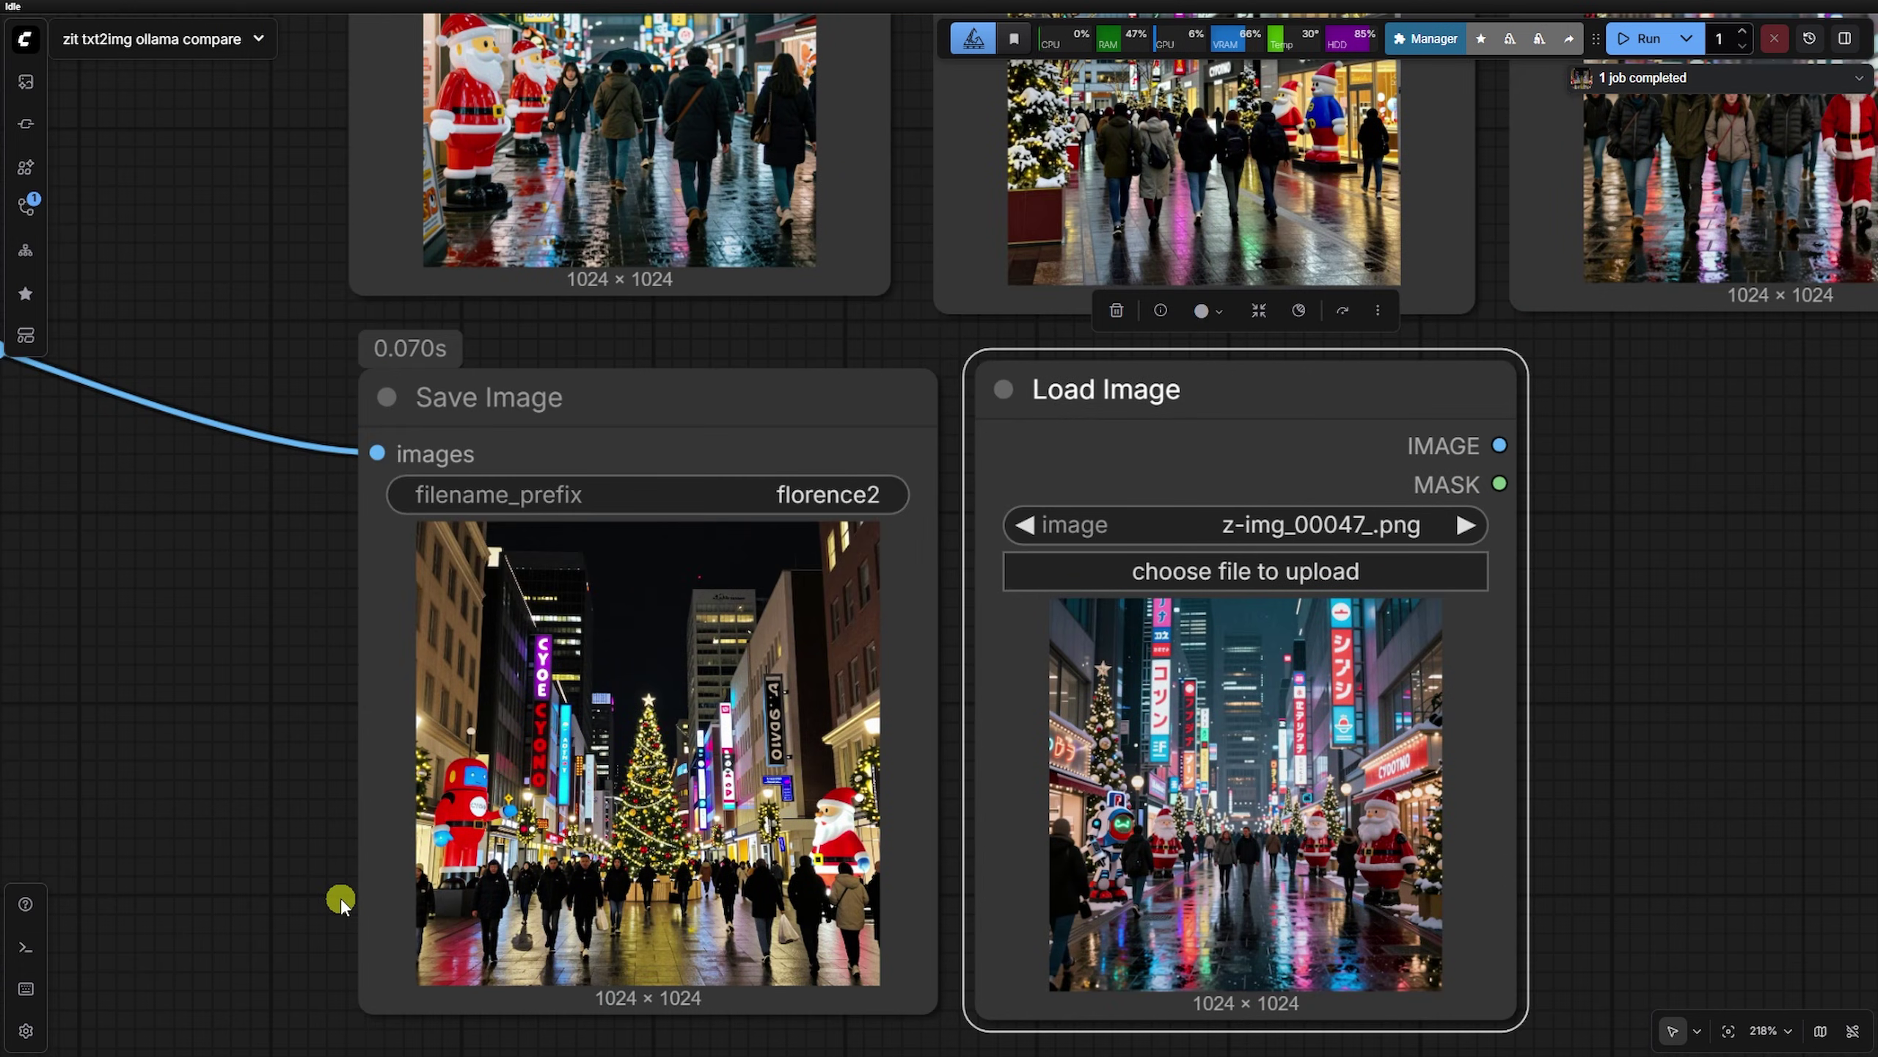
scroll(341, 901, "down", 3)
left_click(1337, 386)
left_click_drag(1639, 541, 1629, 585)
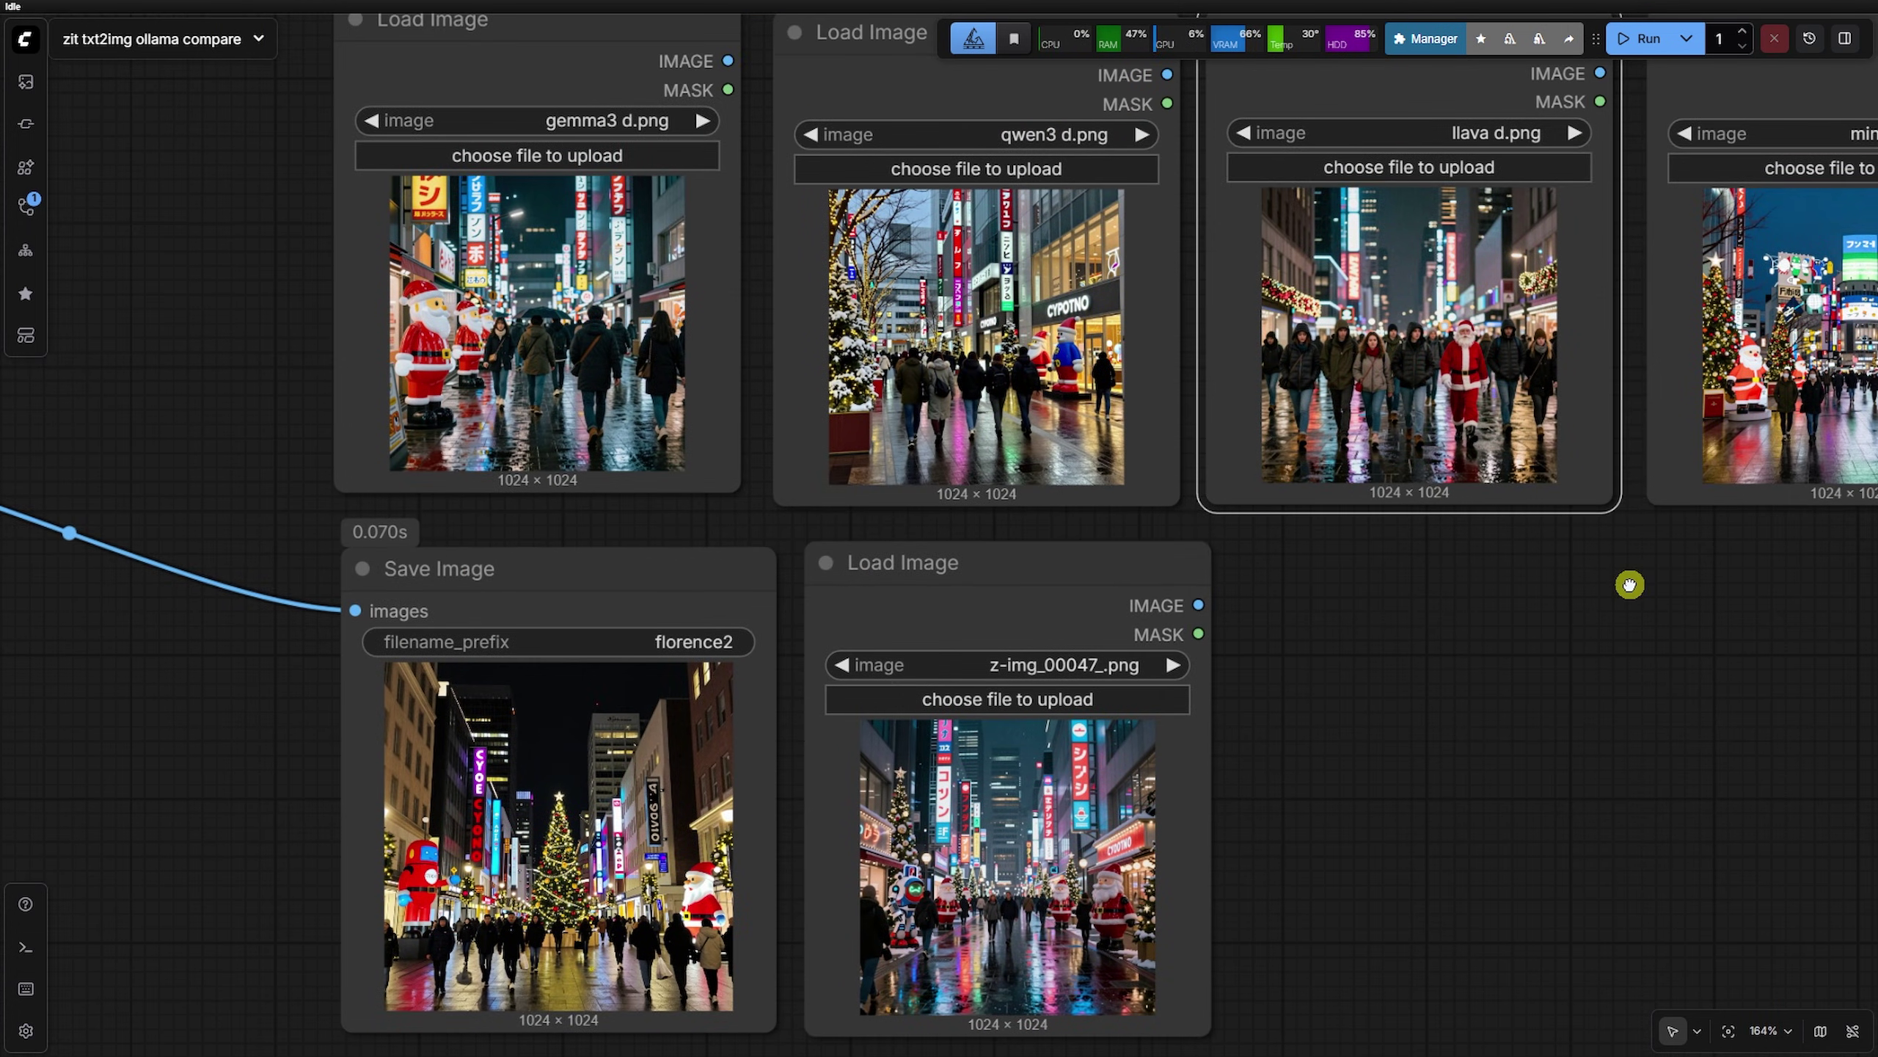
scroll(691, 755, "up", 8)
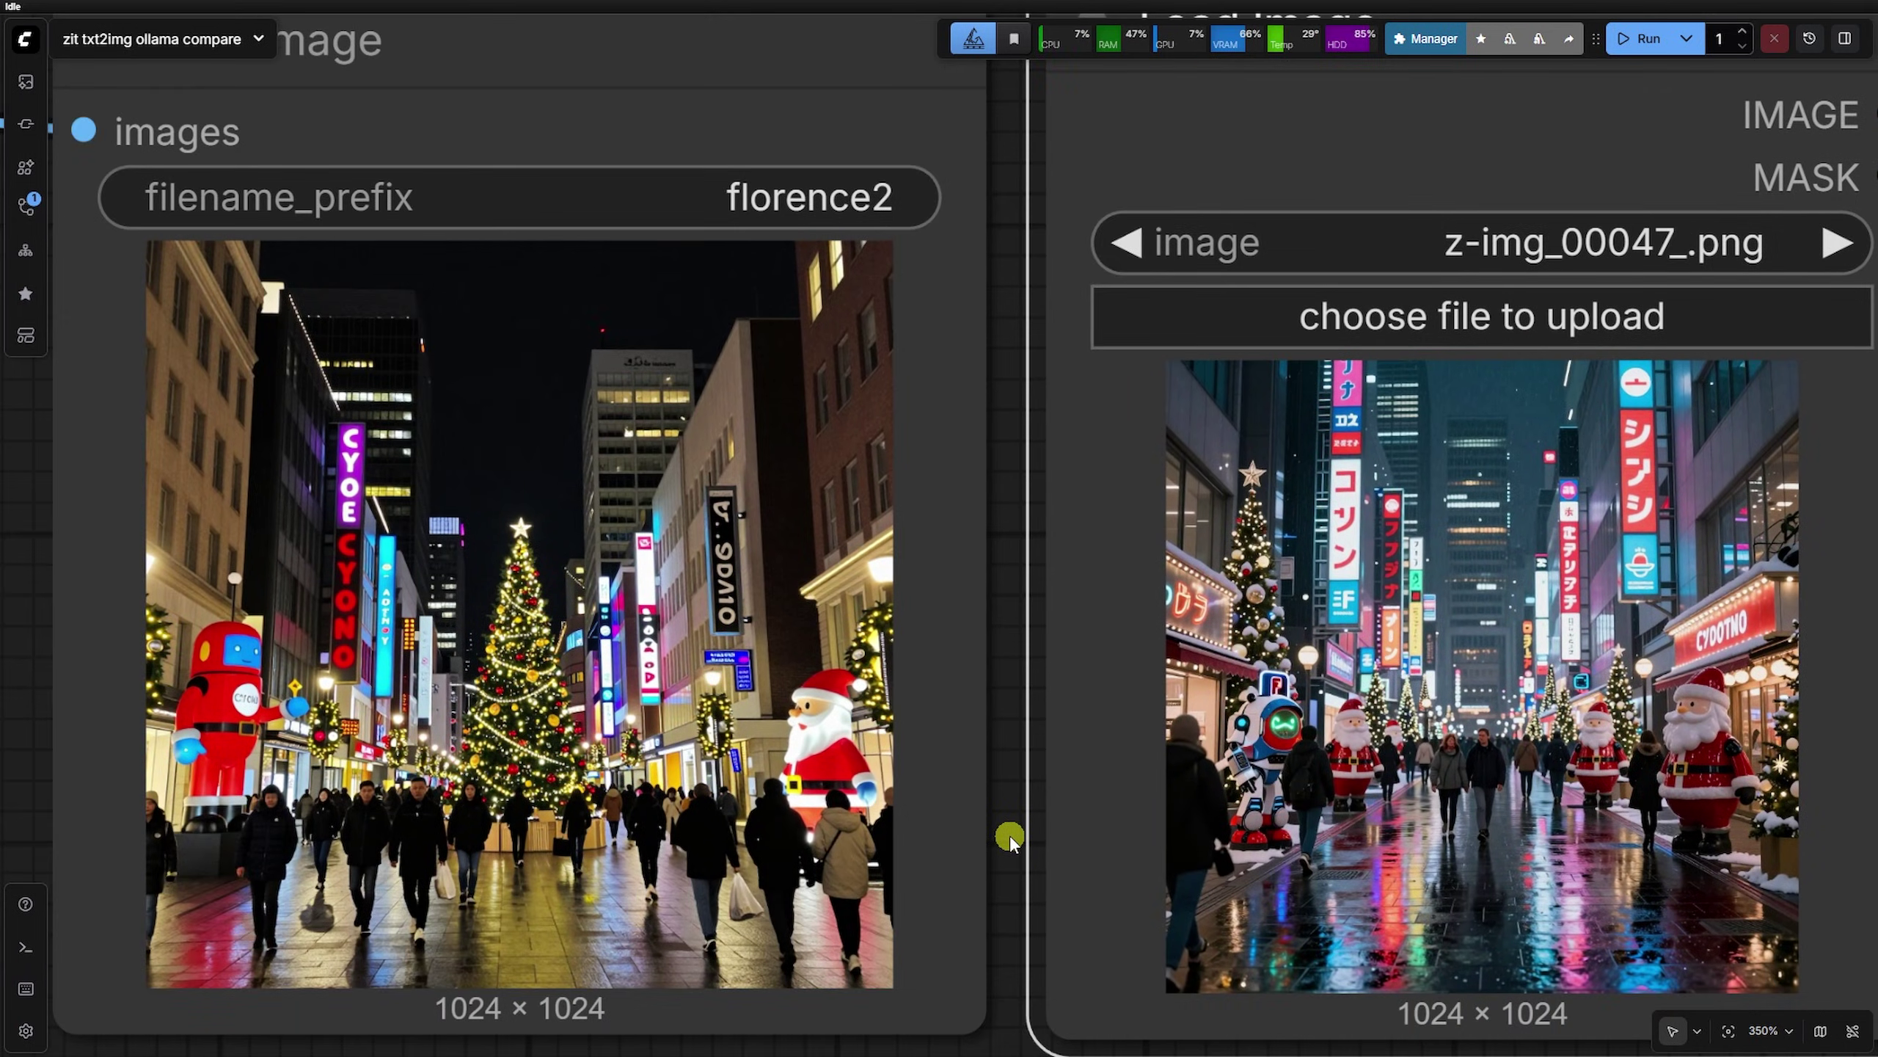
scroll(1011, 844, "down", 8)
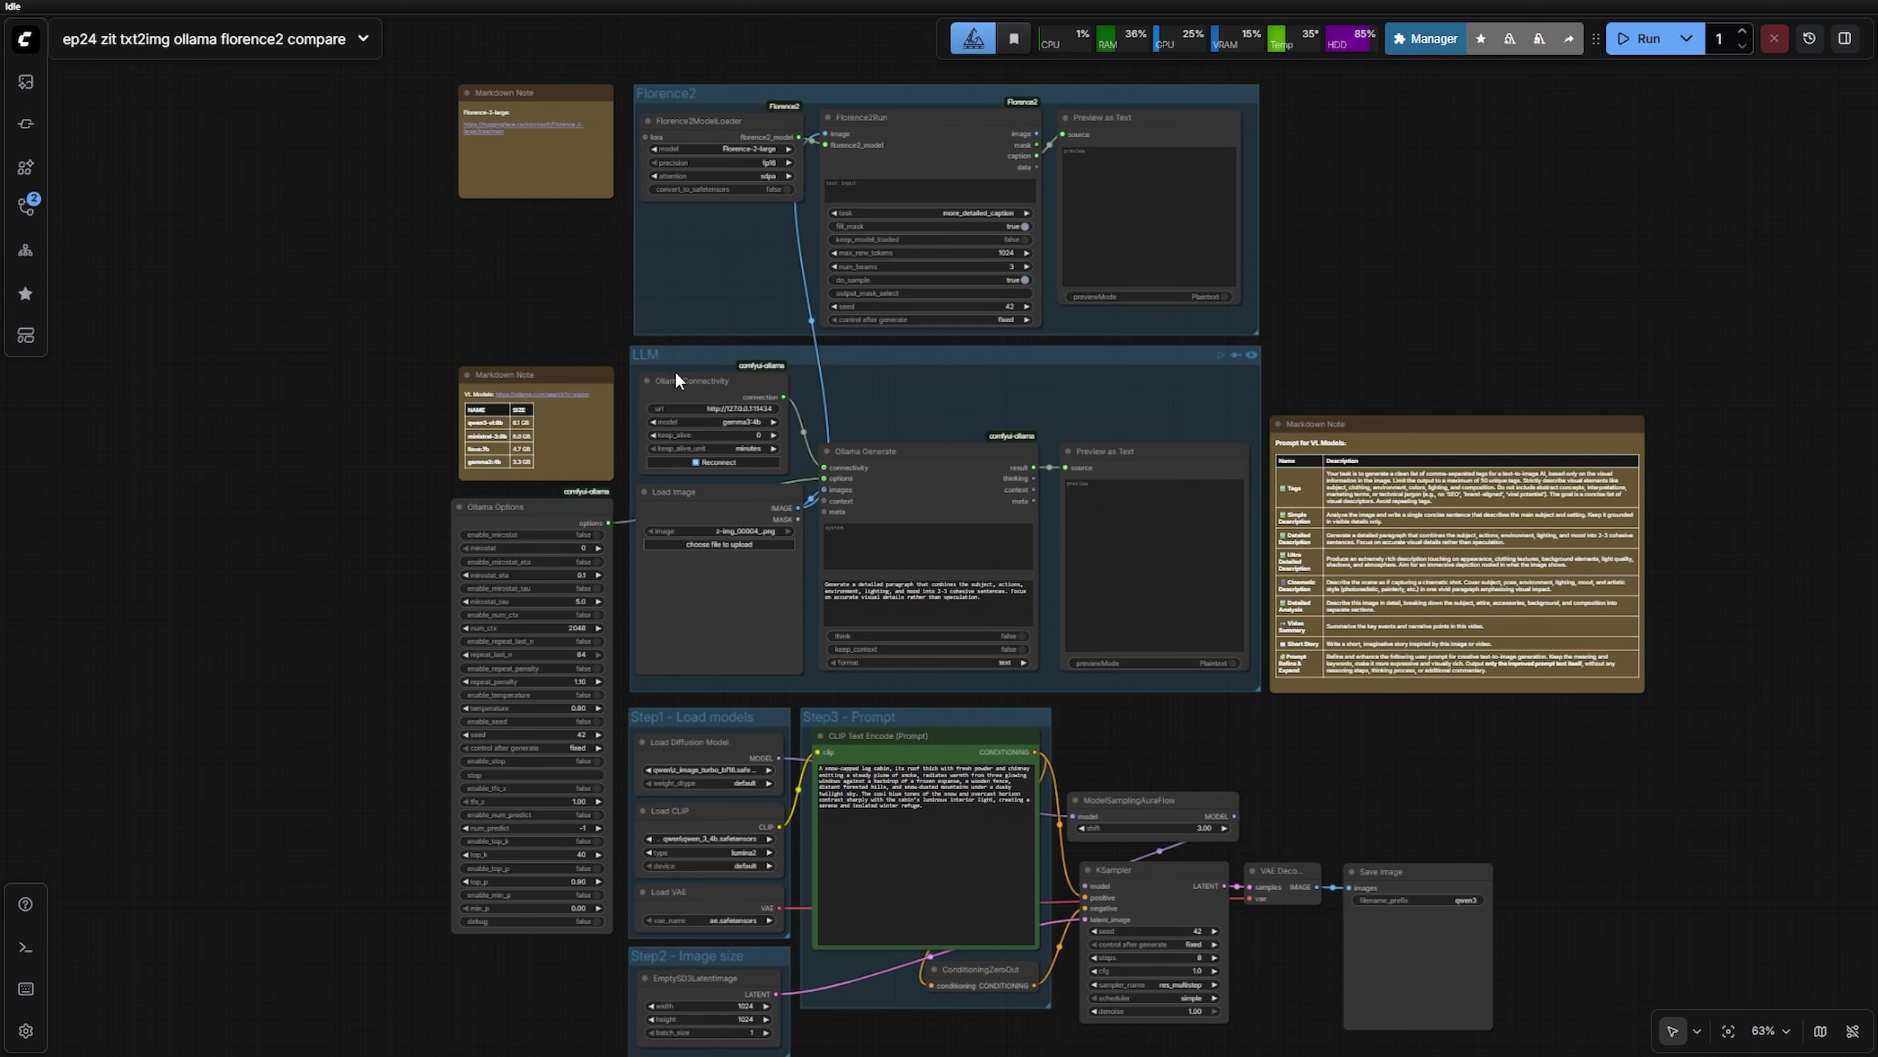
Look at the Ollama Connectivity node and read the keep_alive description in the Ollama API Reference
scroll(678, 368, "up", 4)
scroll(676, 361, "up", 5)
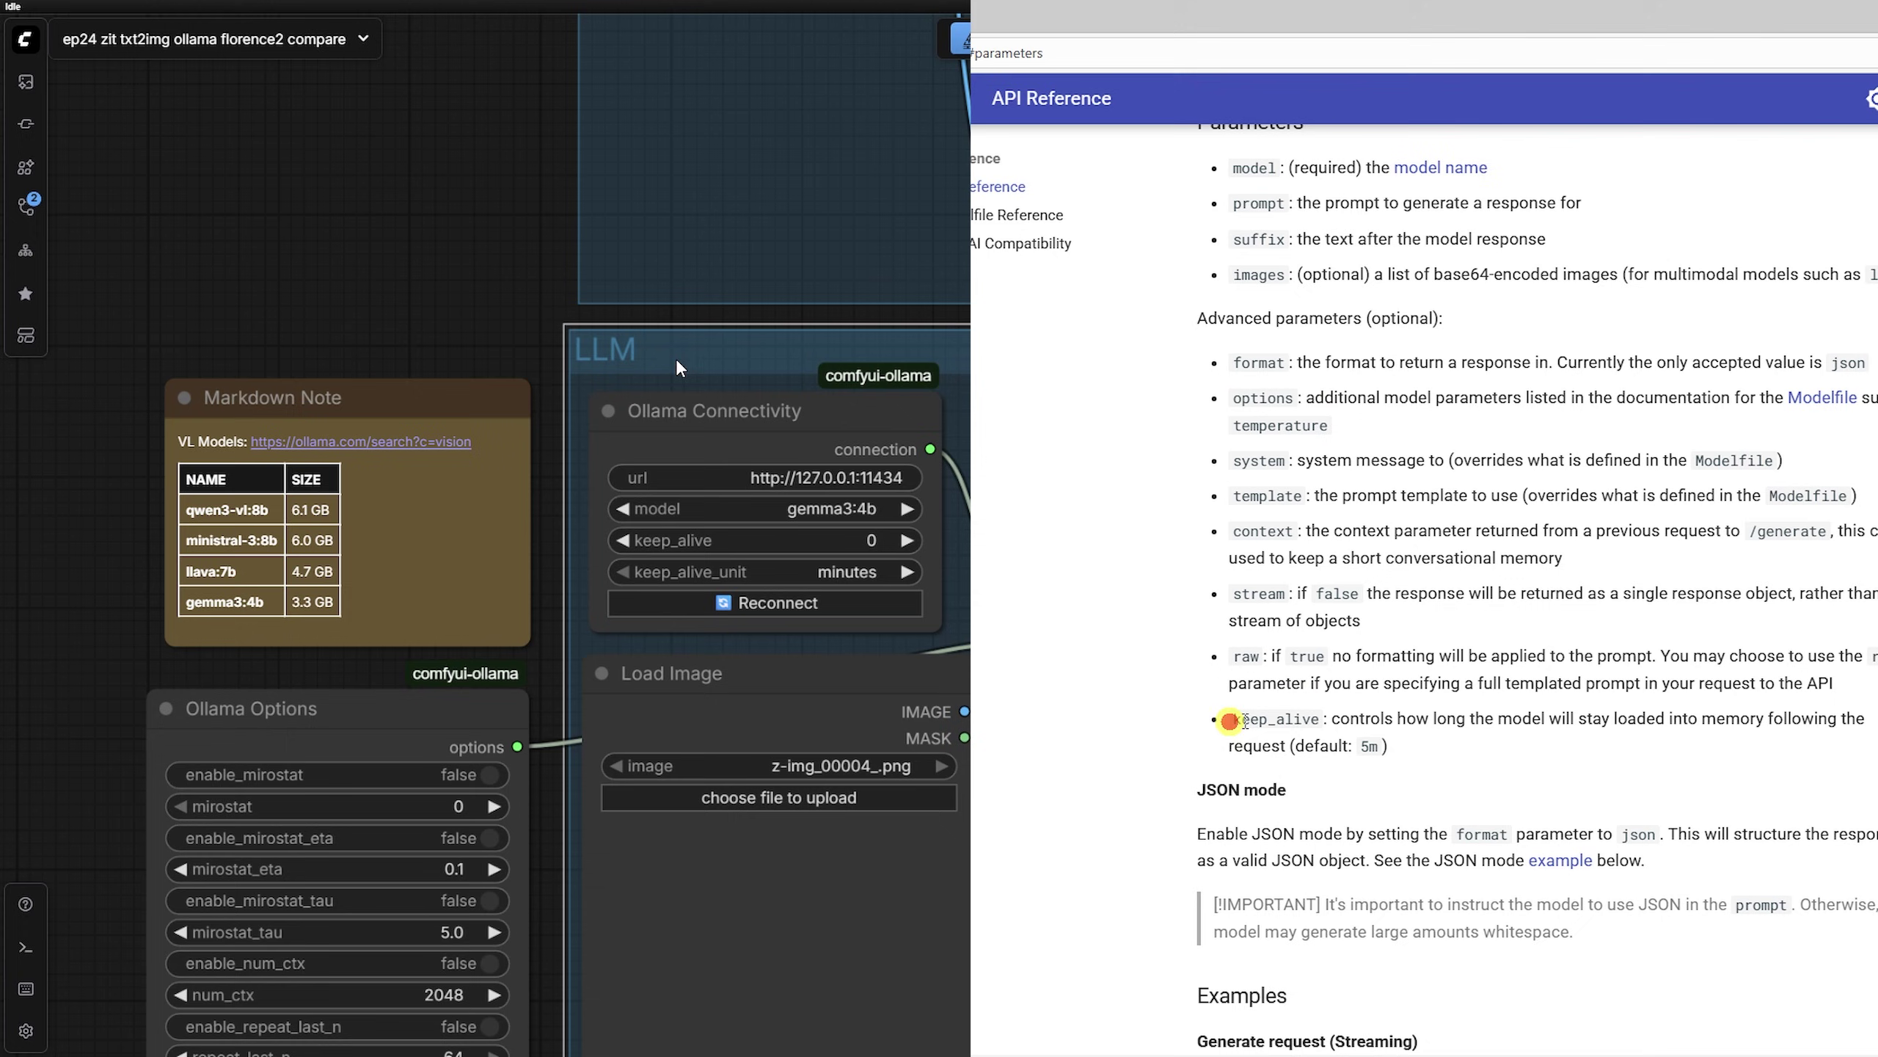
left_click_drag(1232, 719, 1322, 719)
left_click_drag(1702, 719, 1769, 722)
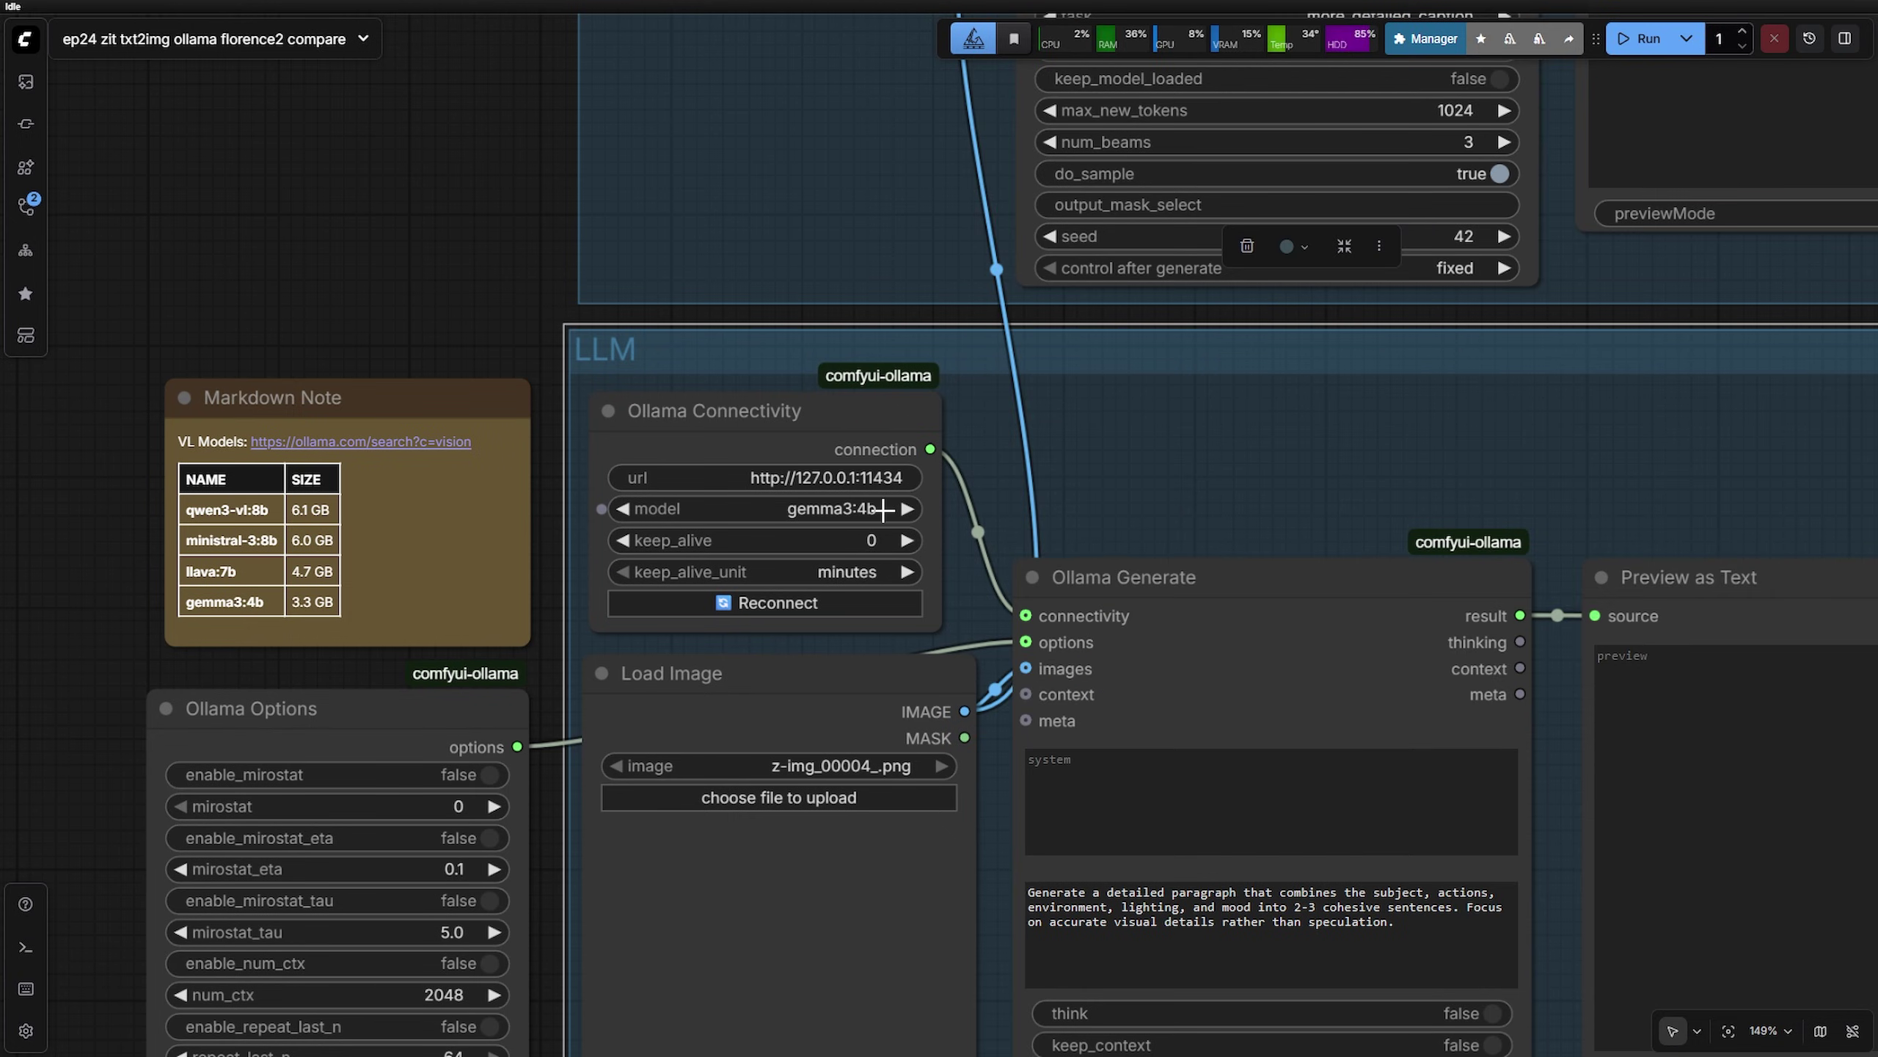
Switch the Ollama Connectivity model to qwen3-vl:8b and back to gemma3:4b
left_click(882, 509)
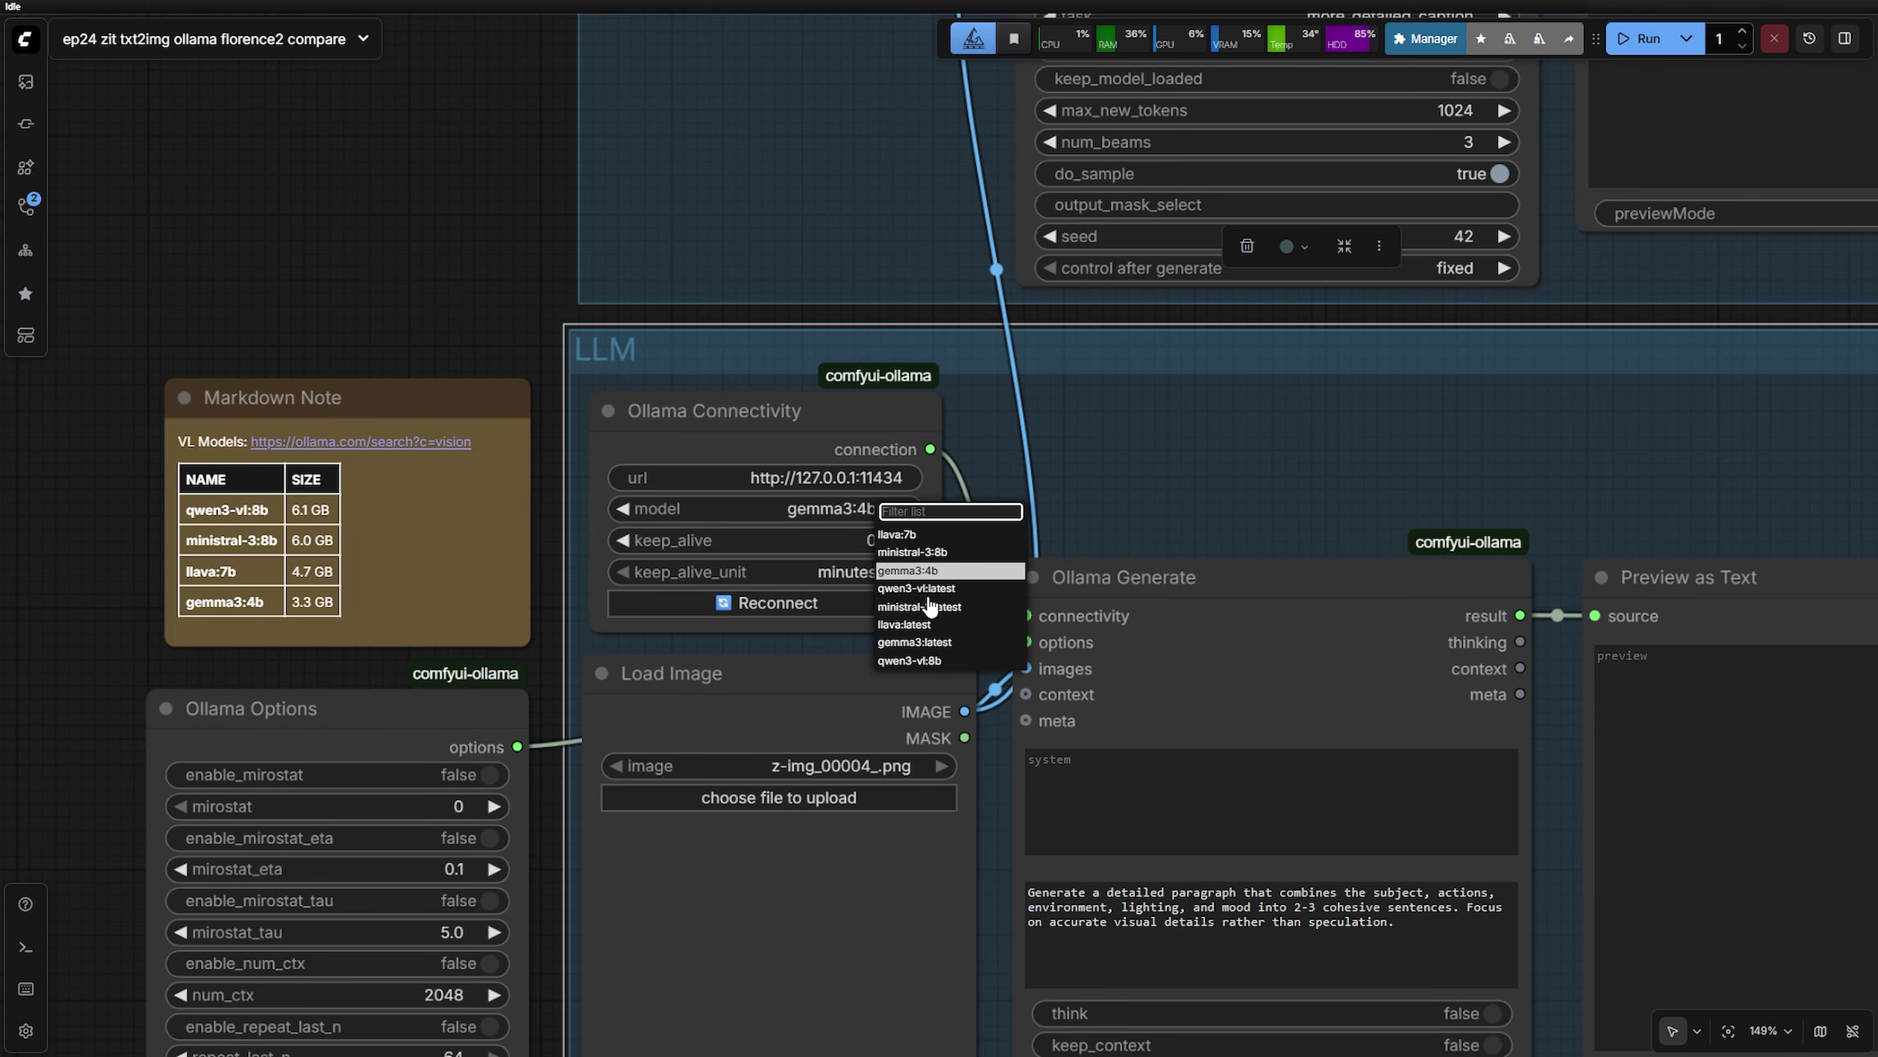
left_click(909, 659)
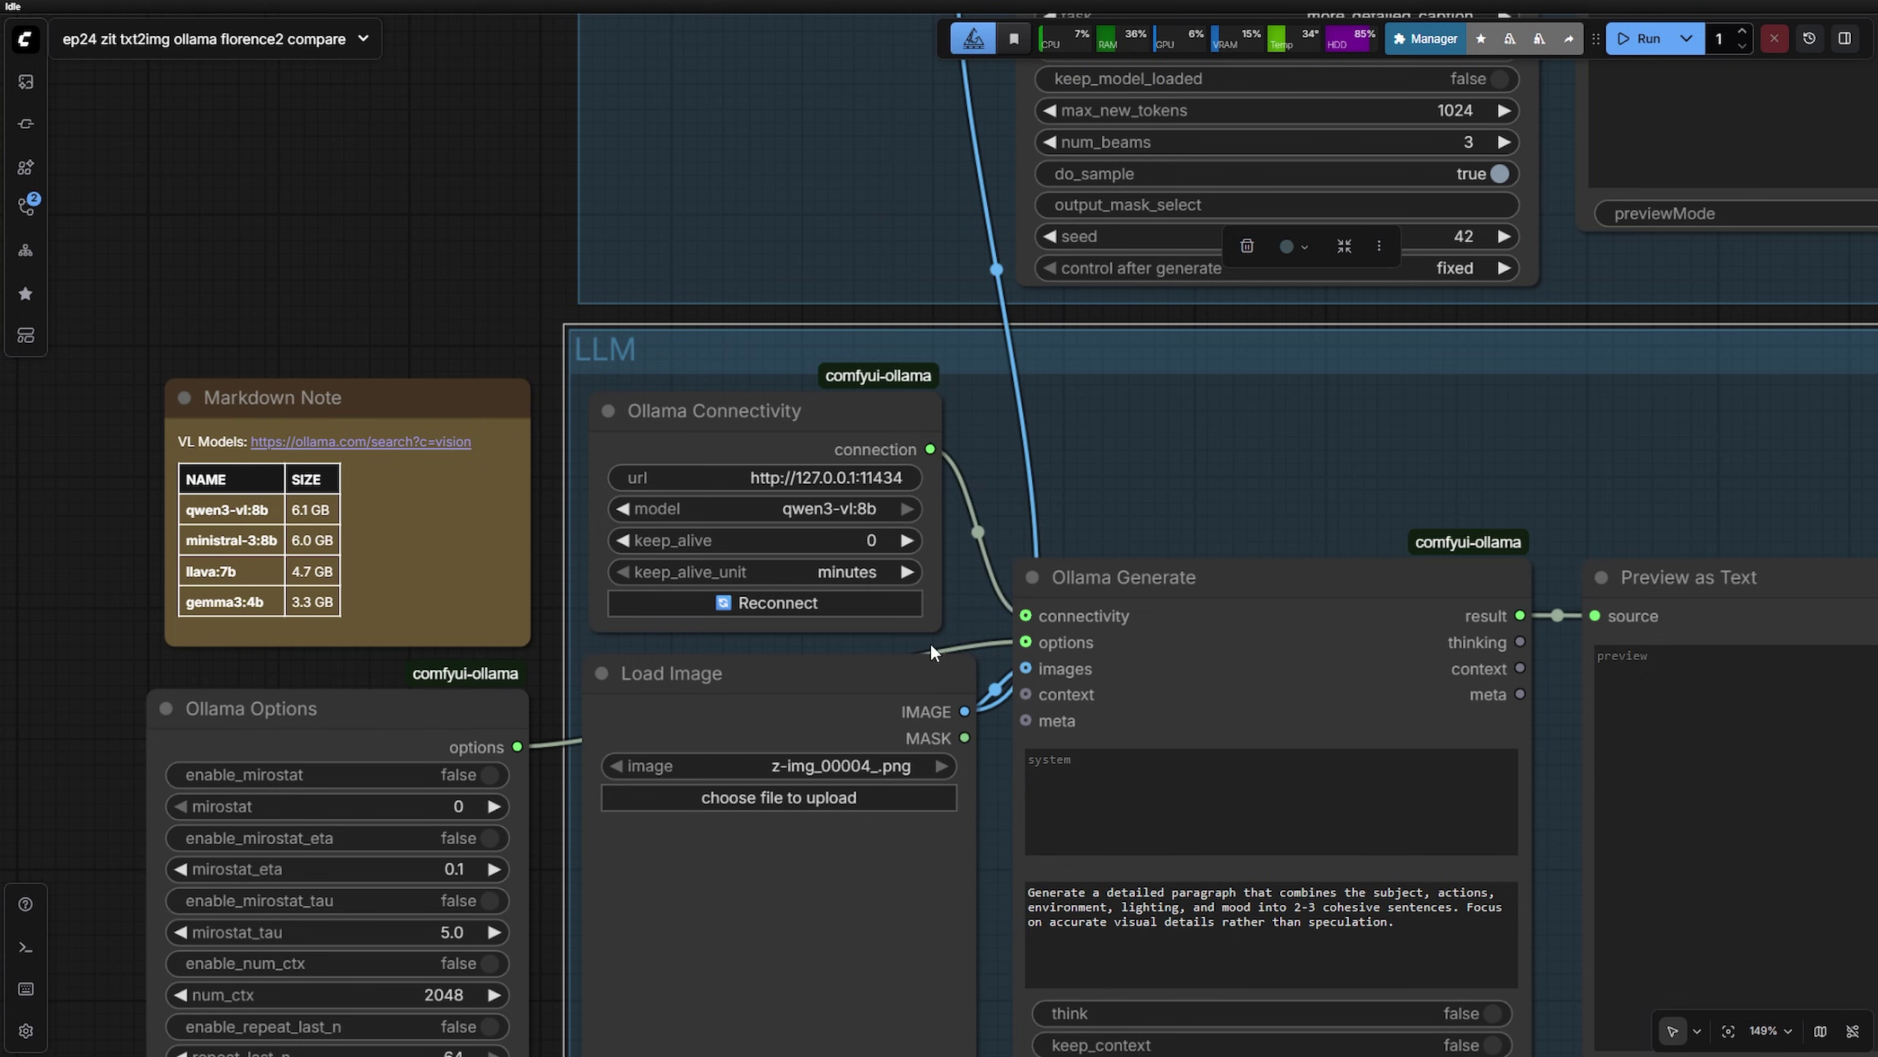
scroll(164, 562, "up", 4)
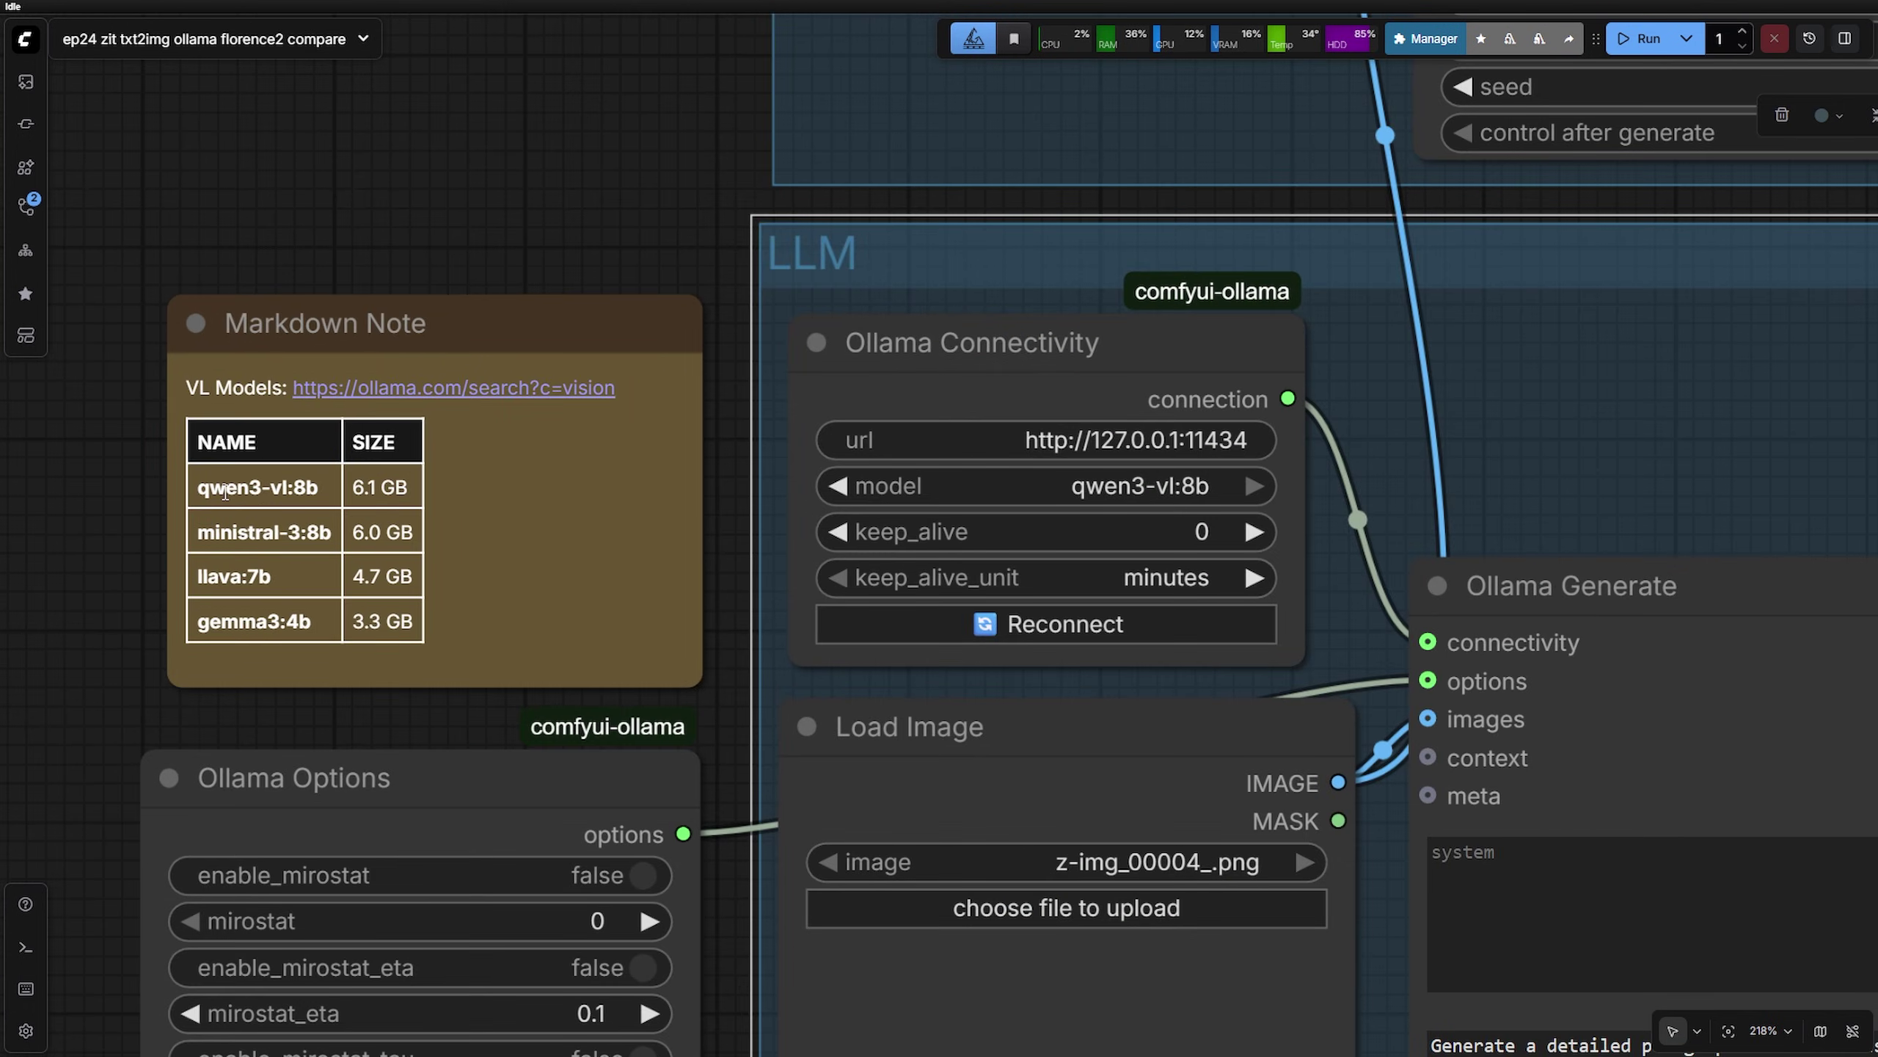
left_click(1166, 488)
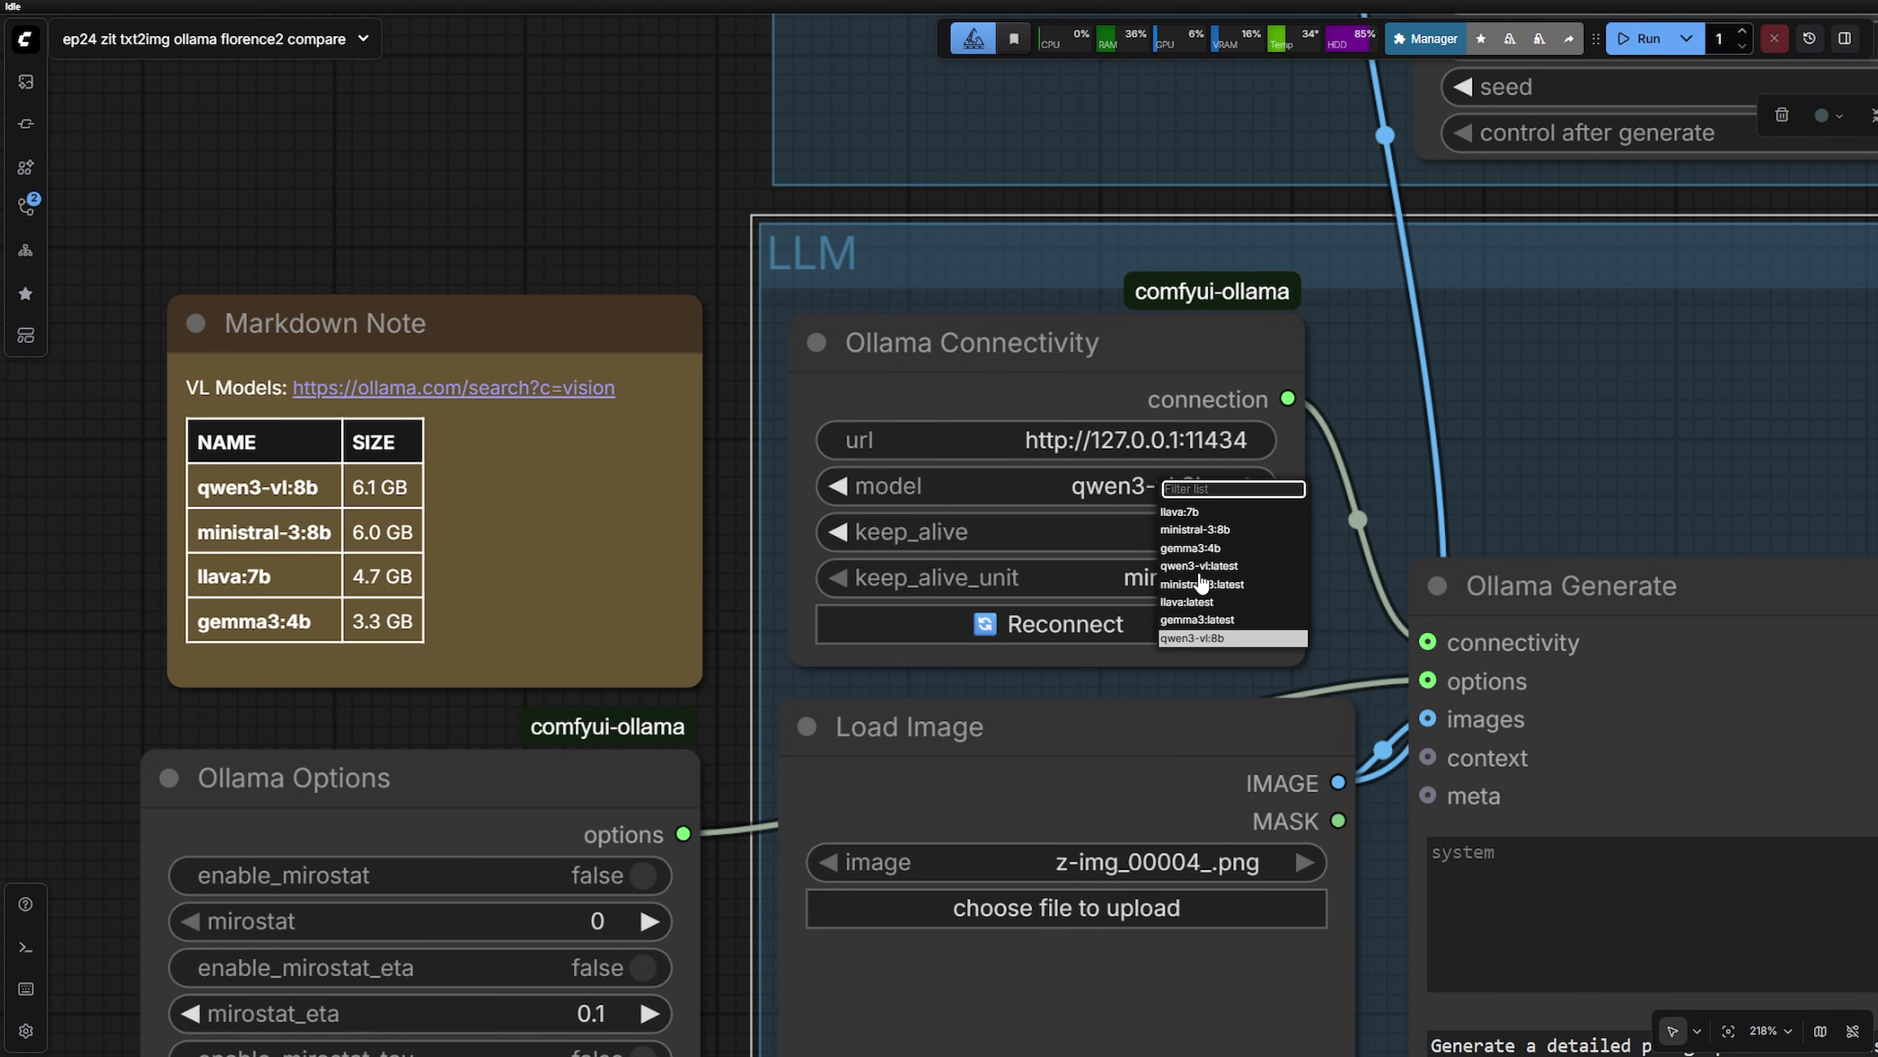
left_click(1191, 548)
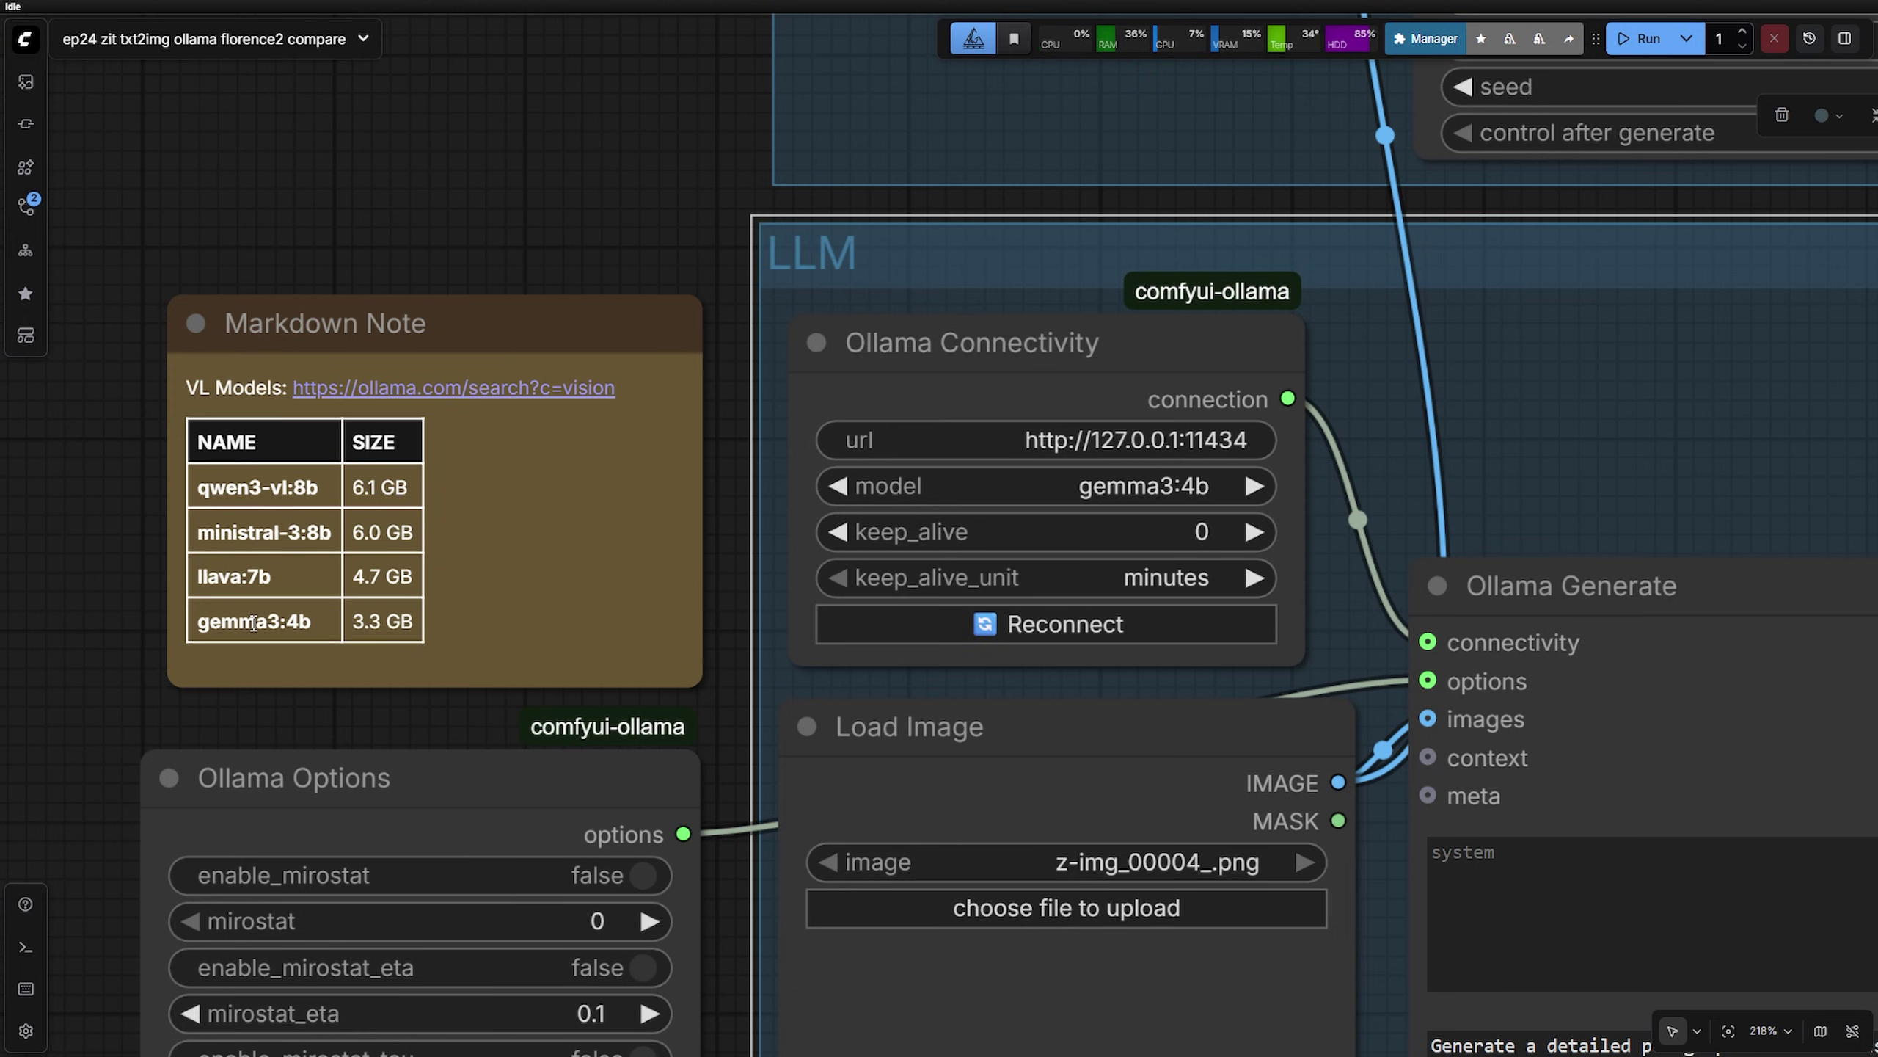
Examine the vision models note and the Florence2ModelLoader settings in the Florence2 group
left_click(253, 624)
scroll(651, 194, "up", 10)
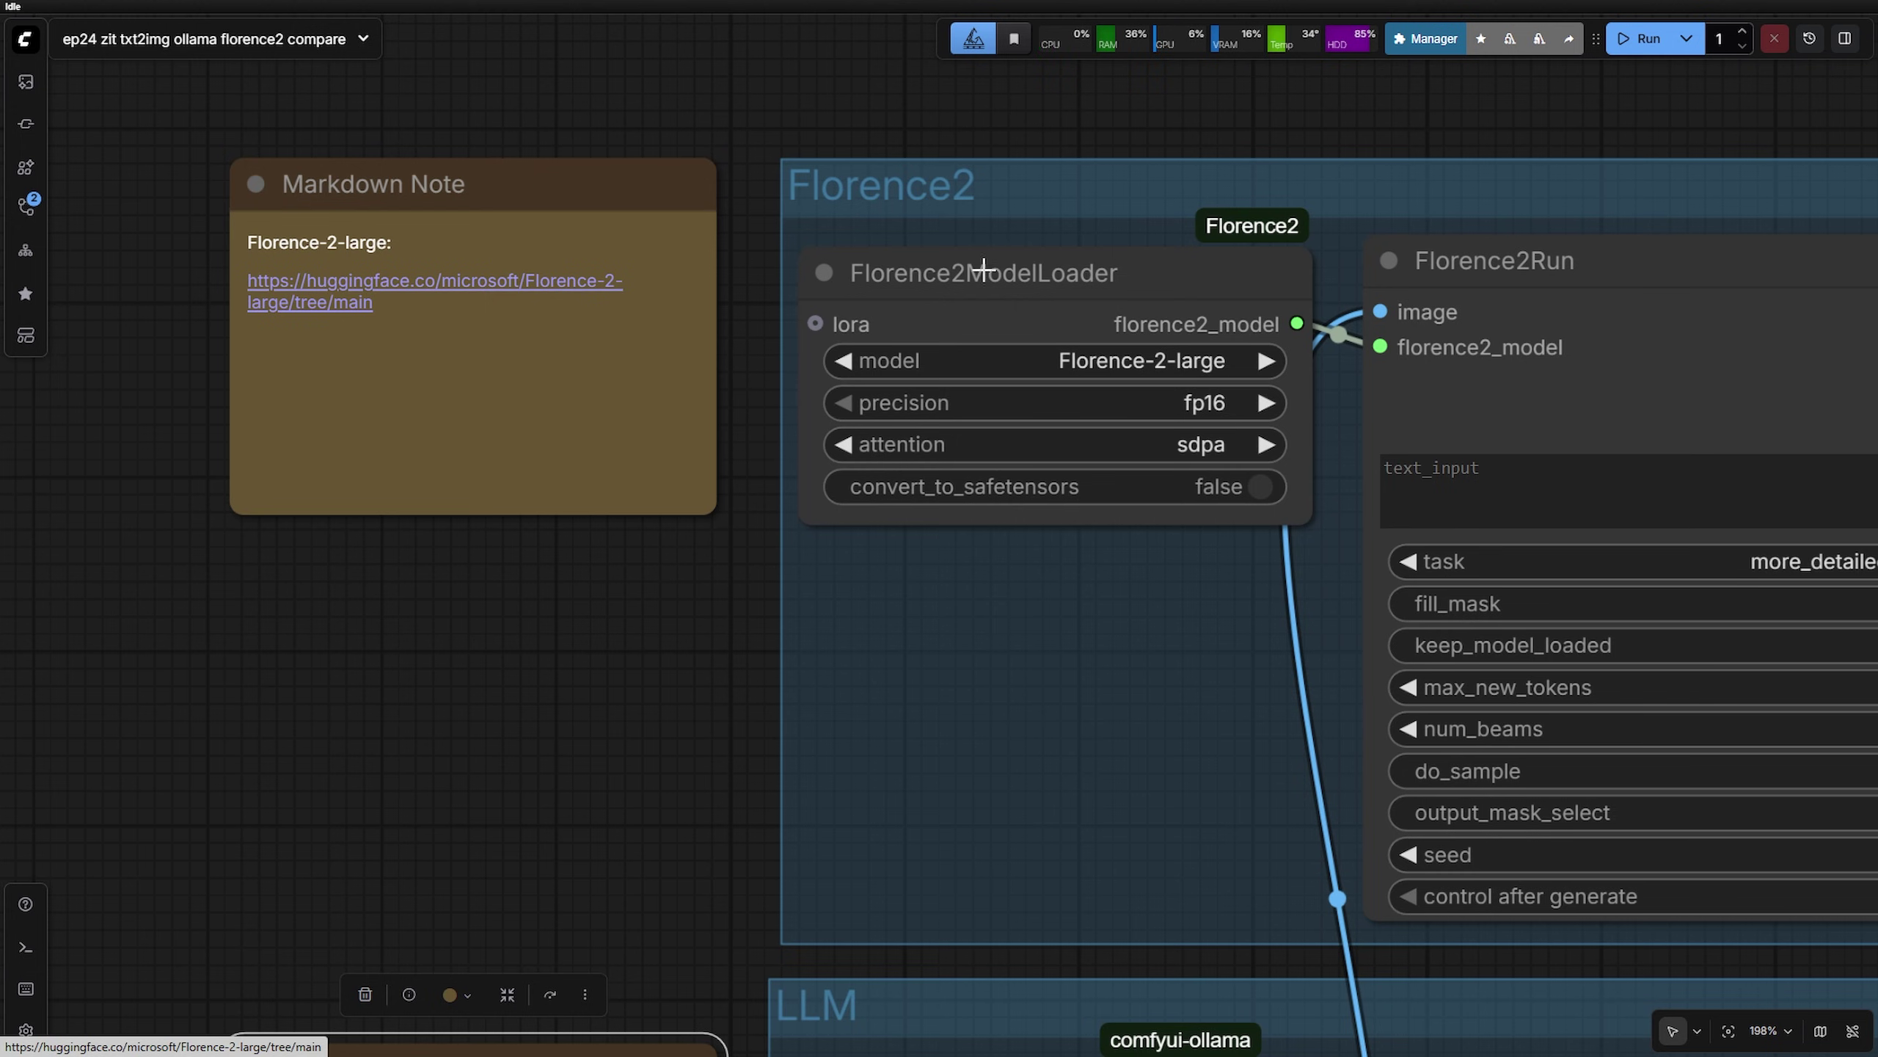
left_click(985, 268)
scroll(643, 123, "down", 8)
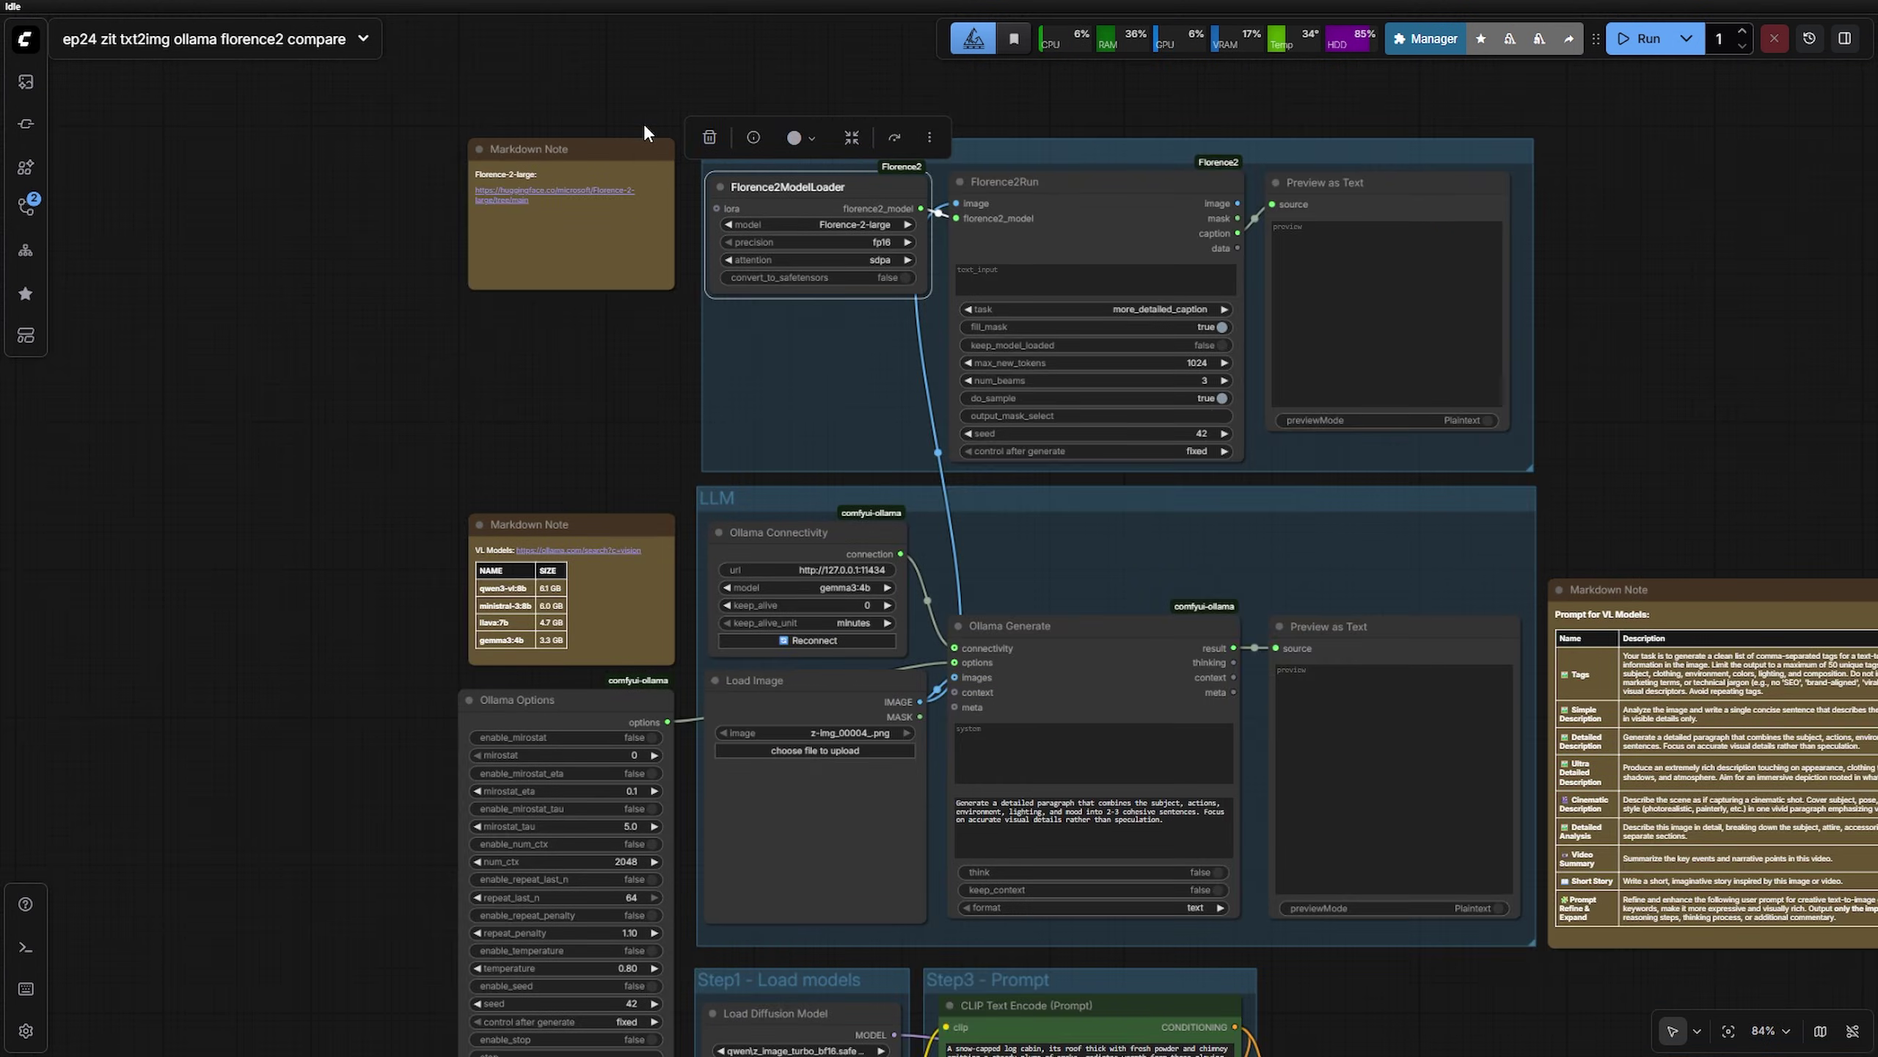